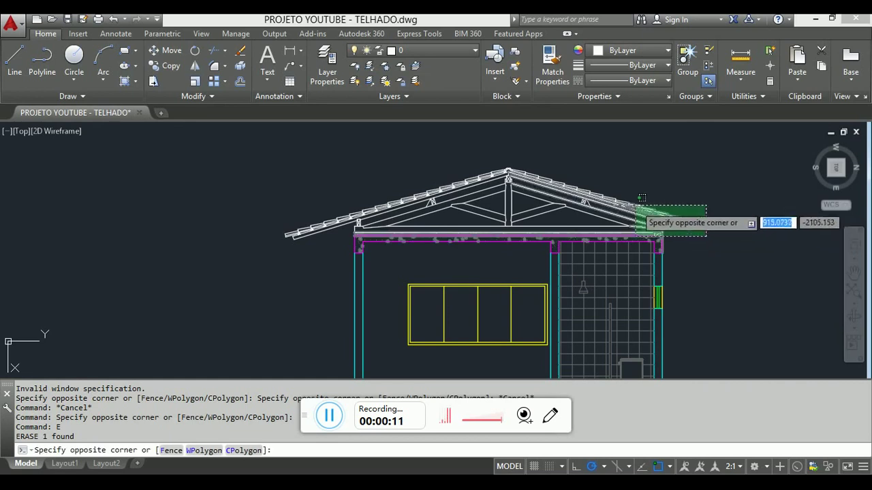
Select the roof structure above the section and exclude the slab's top line from the selection.
left_click(681, 225)
left_click(228, 155)
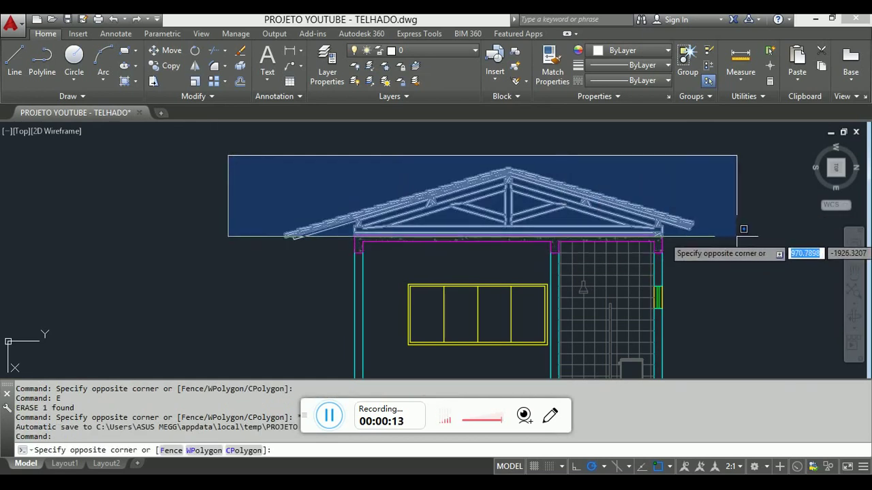
left_click(735, 238)
scroll(639, 241, "up", 5)
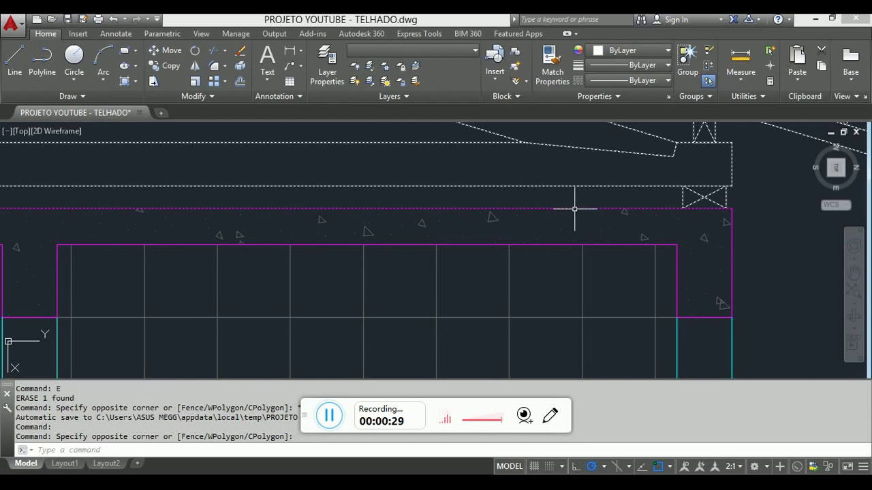
scroll(574, 209, "down", 4)
scroll(279, 170, "up", 4)
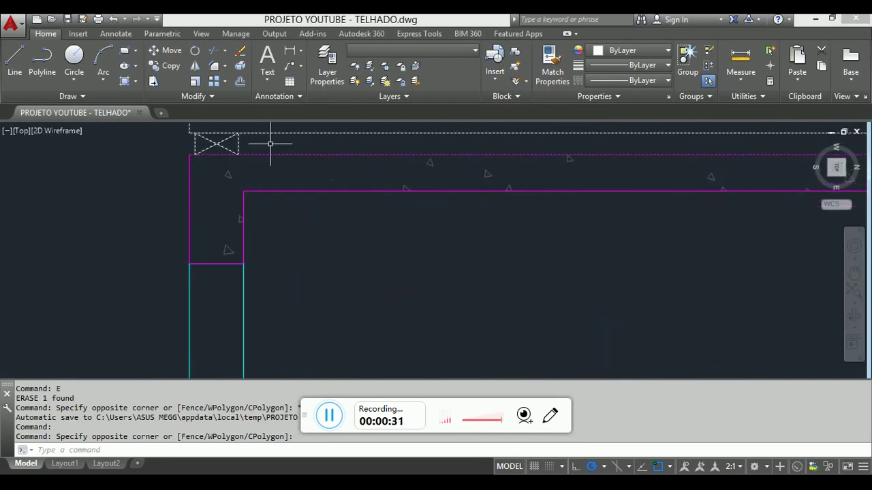
scroll(270, 144, "up", 3)
left_click(346, 187)
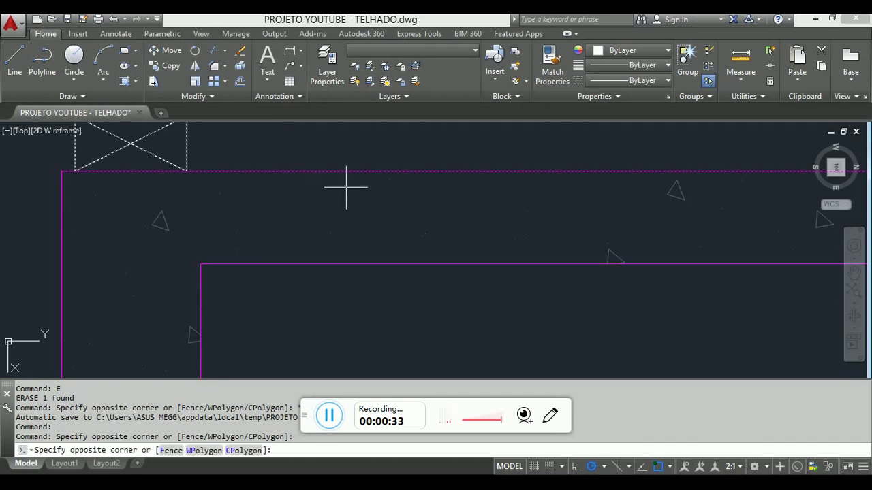
left_click(313, 156)
scroll(200, 230, "down", 7)
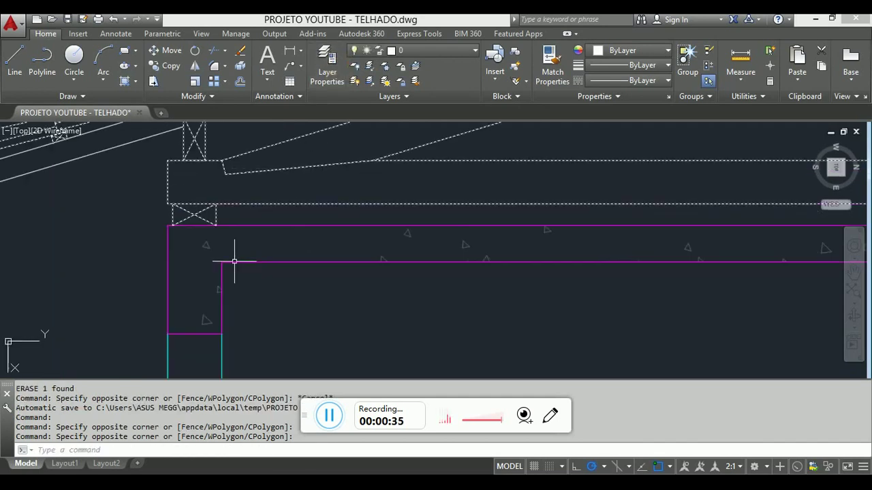
Add the overhanging left rafter to the selection and move the complete roof 1000 units straight below the section.
scroll(209, 241, "up", 4)
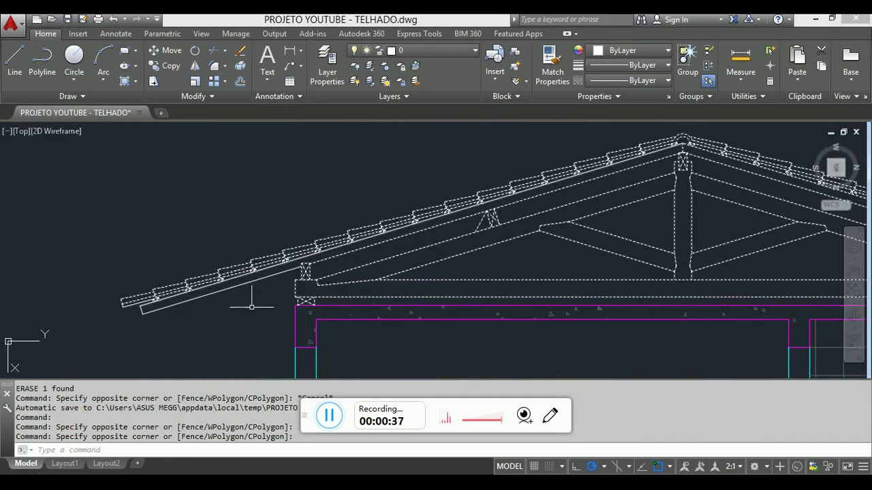
left_click(181, 210)
left_click(180, 211)
left_click(185, 341)
left_click(41, 218)
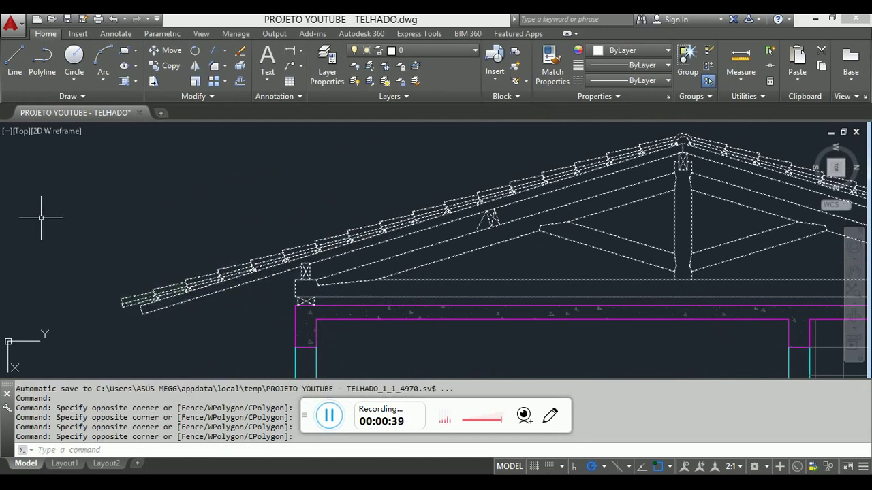
scroll(308, 292, "down", 5)
scroll(422, 258, "up", 4)
scroll(283, 178, "down", 2)
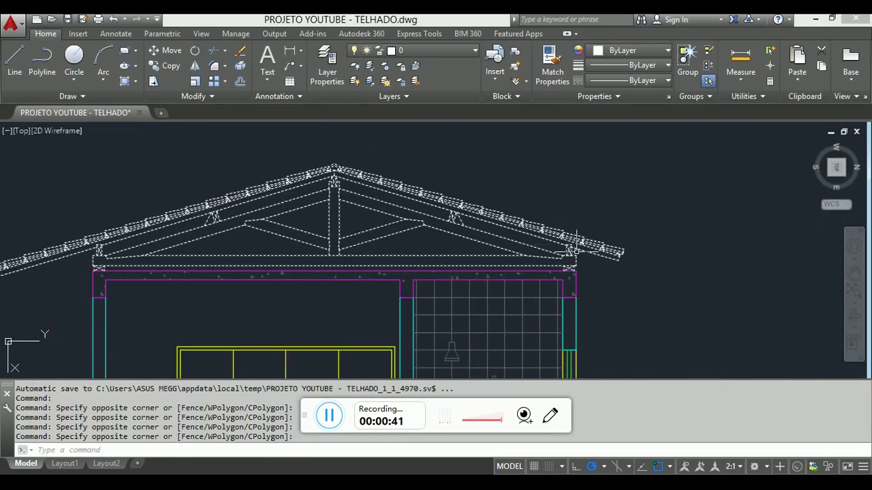
scroll(612, 265, "down", 2)
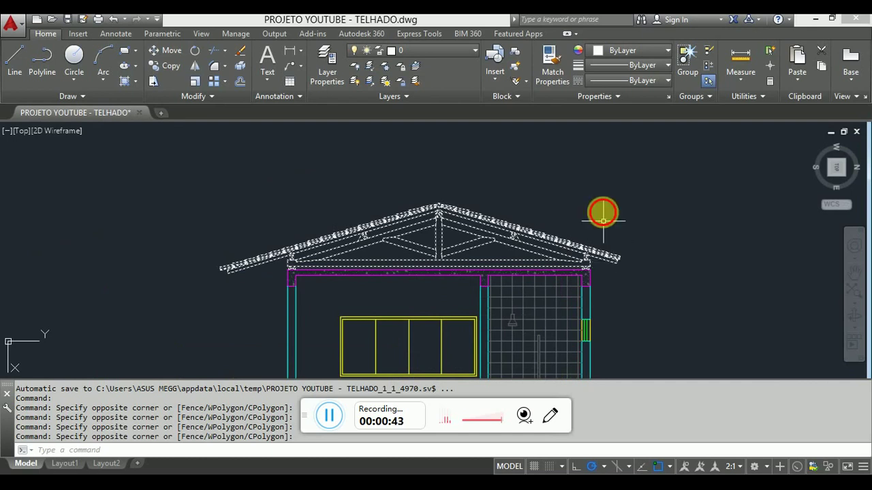
type("m")
key("Return")
left_click(603, 187)
scroll(249, 188, "down", 4)
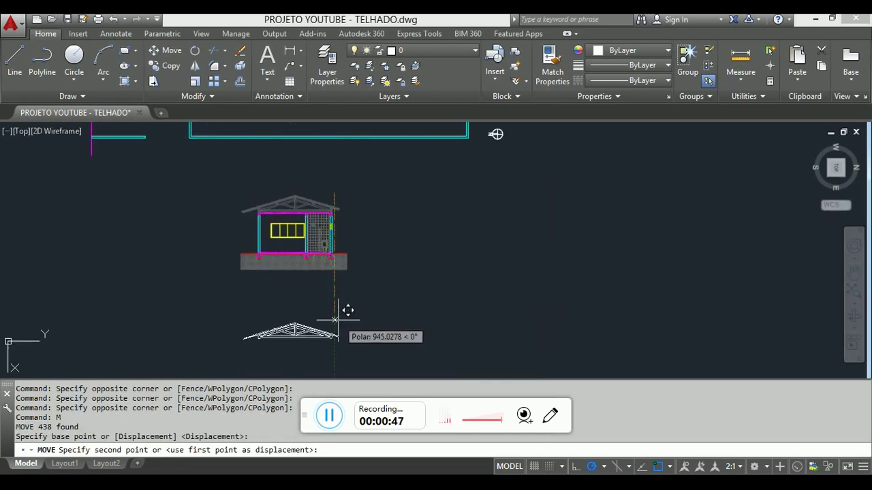
type("1")
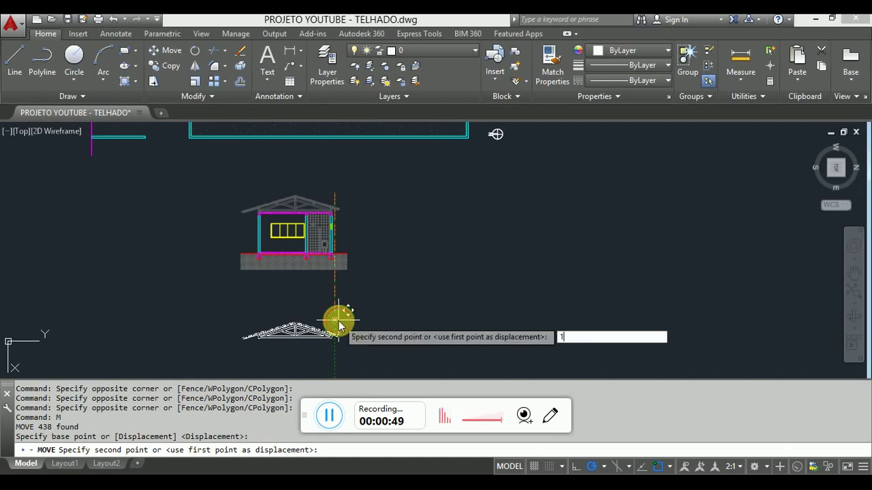
type("000")
key("Return")
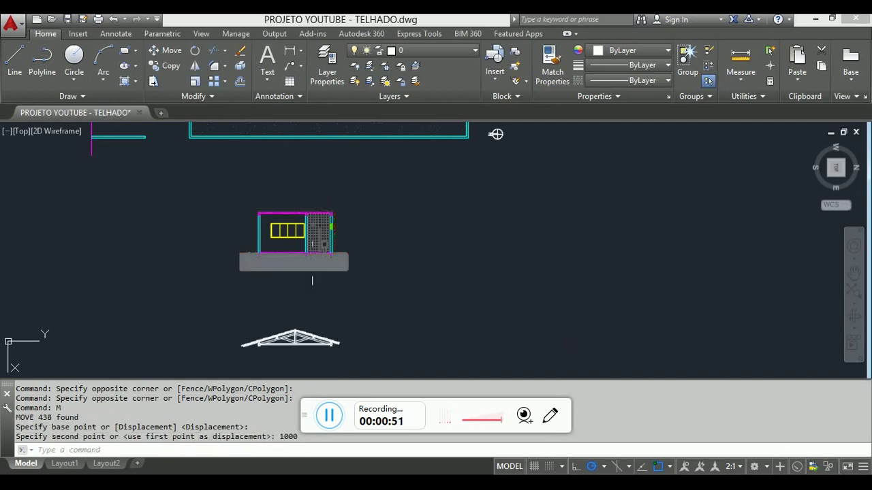
Examine the moved roof truss and highlight its horizontal tie beam lines.
scroll(256, 130, "up", 5)
scroll(413, 277, "down", 5)
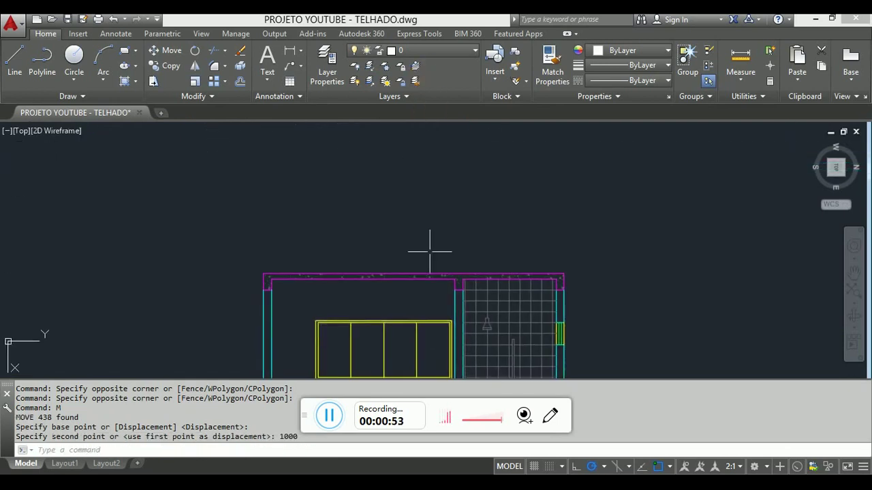
scroll(453, 305, "up", 5)
scroll(327, 185, "up", 5)
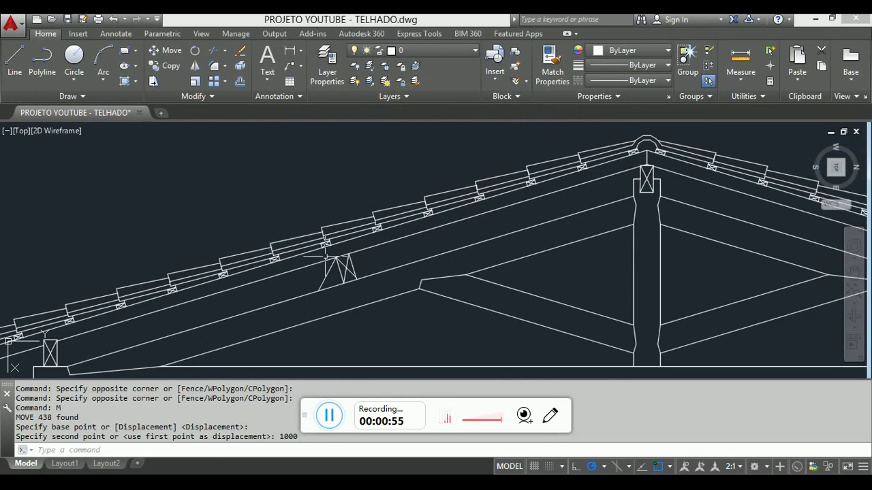
scroll(354, 296, "down", 5)
scroll(239, 265, "up", 2)
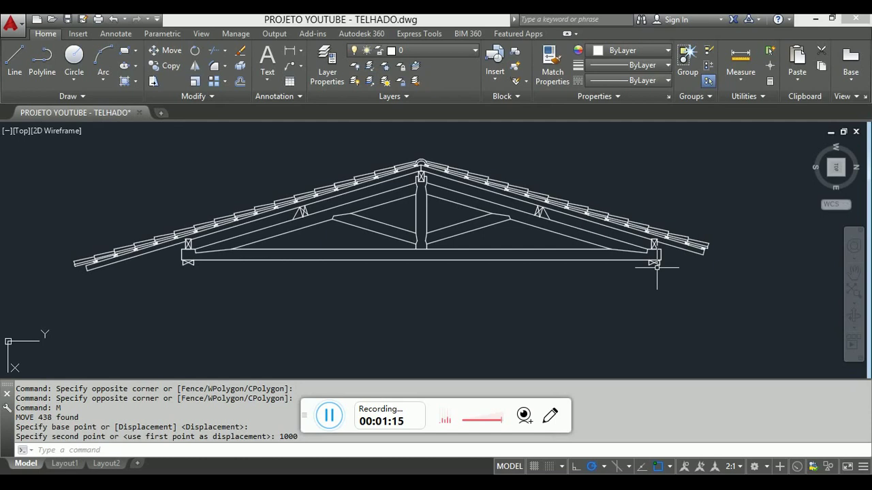
left_click(502, 268)
left_click(478, 244)
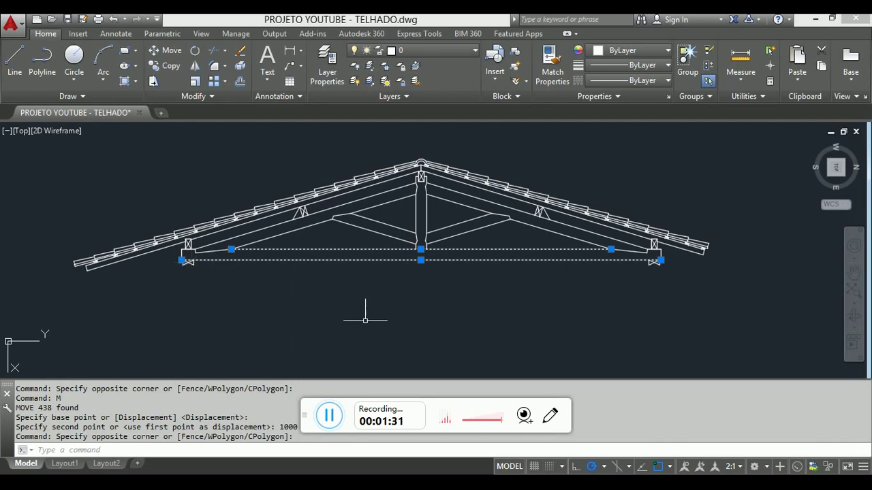
key("Escape")
Draw a vertical line about 132 units long upward from the midpoint of the beam's underside at the left wall.
scroll(370, 331, "down", 8)
scroll(356, 238, "up", 6)
scroll(320, 276, "up", 4)
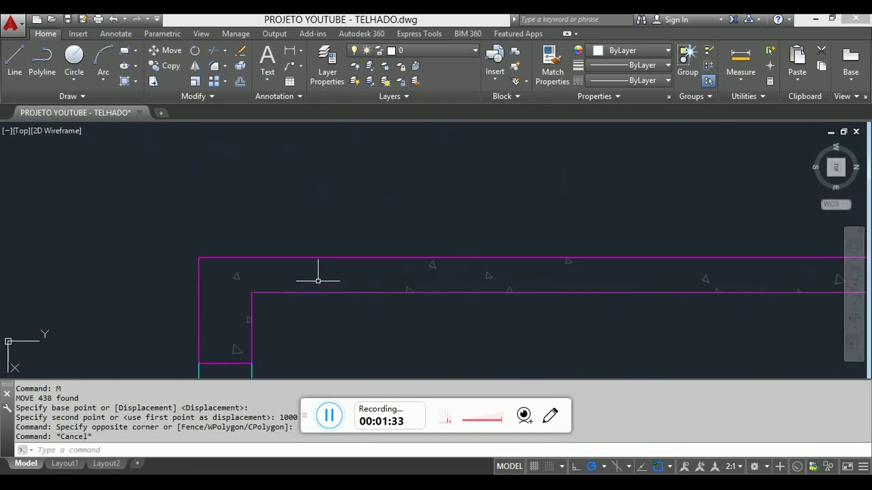
scroll(299, 198, "down", 4)
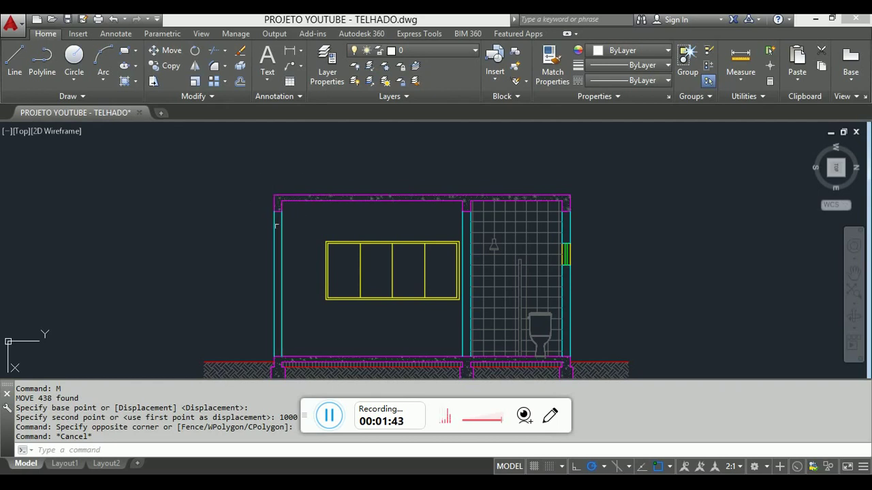
scroll(292, 201, "up", 4)
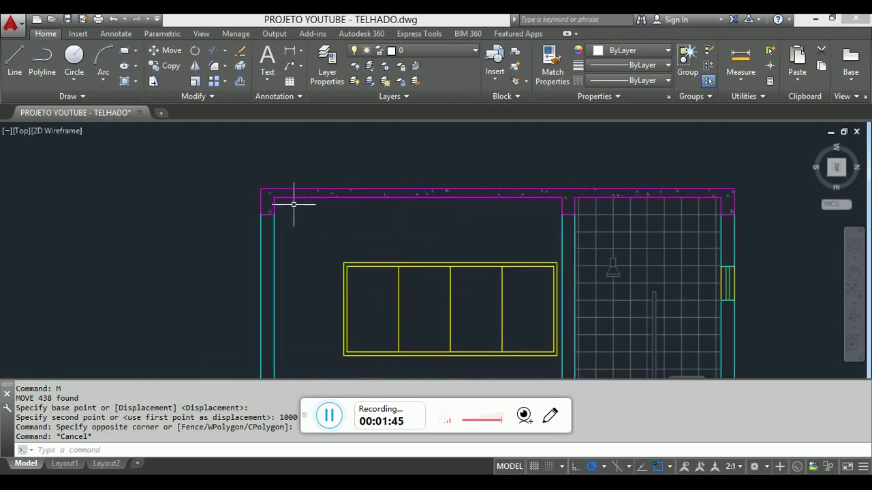
key("Escape")
type("l")
key("Return")
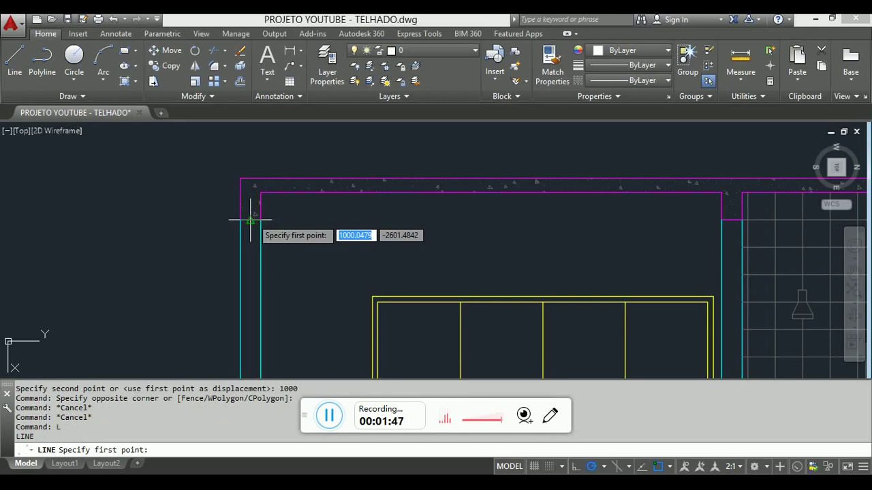
left_click(250, 221)
scroll(252, 223, "down", 3)
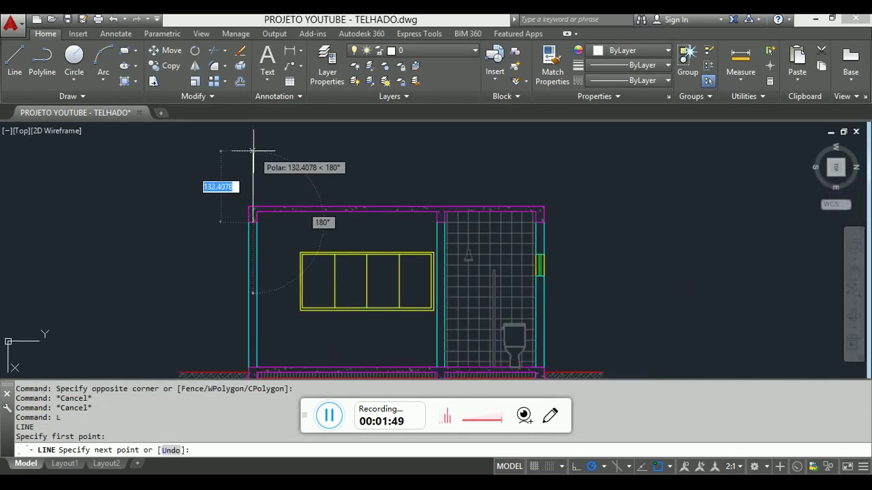
key("Escape")
Draw a second vertical line upward past the slab from the midpoint of the beam's underside at the right wall.
scroll(542, 222, "up", 2)
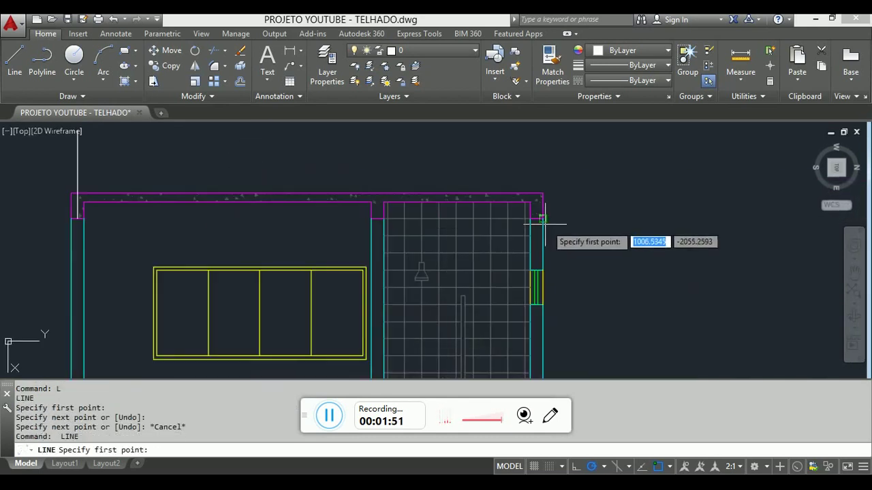
left_click(542, 218)
key("Escape")
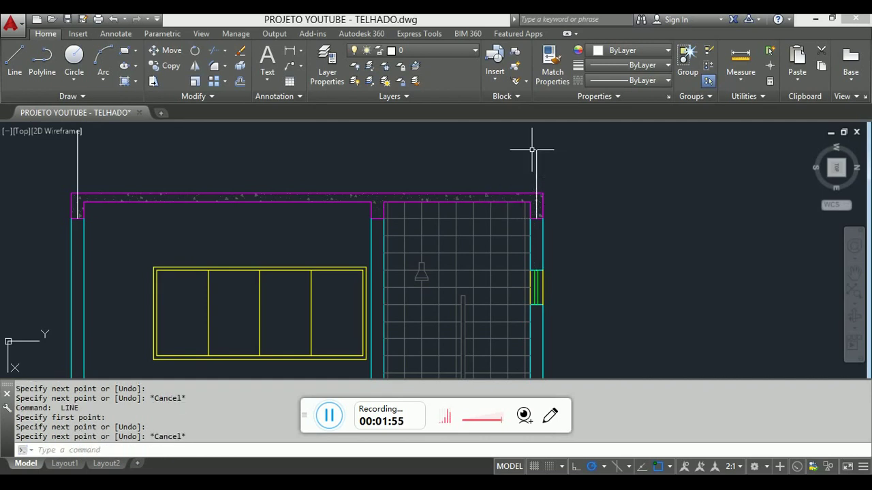
Offset the slab's top line 6 units upward.
scroll(532, 149, "down", 5)
scroll(484, 347, "up", 8)
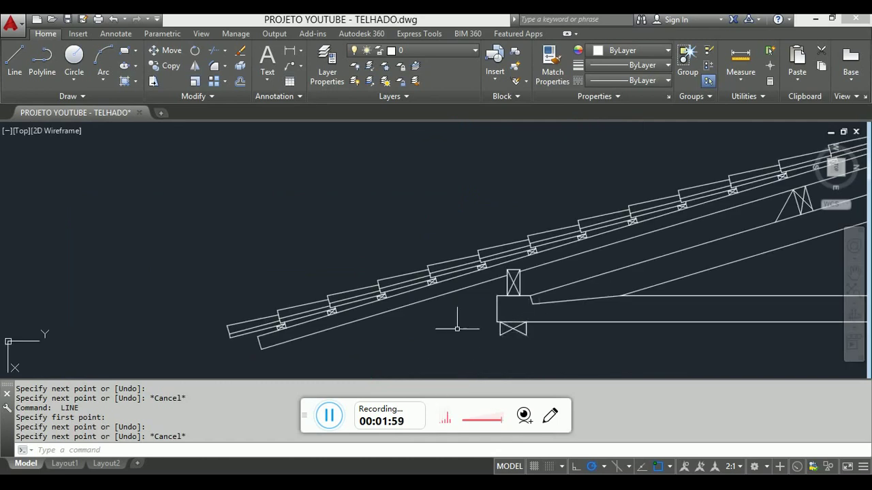
scroll(457, 328, "down", 5)
middle_click_drag(452, 141, 364, 375)
scroll(376, 205, "up", 5)
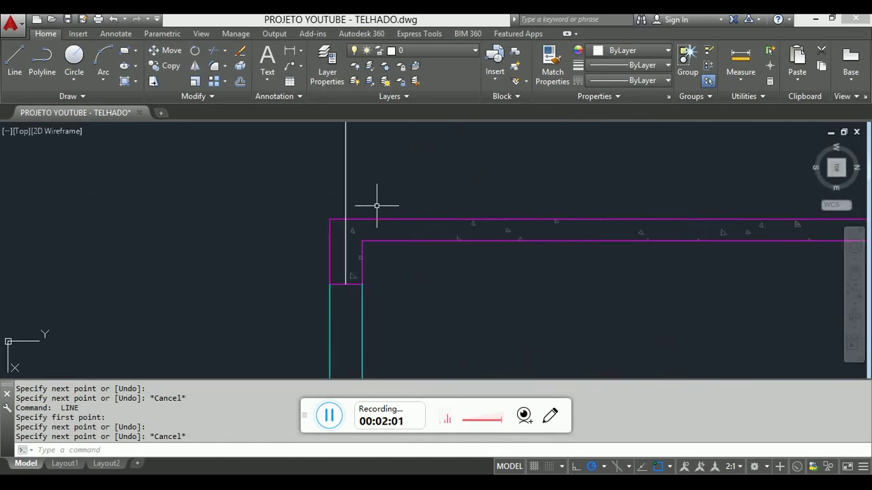
key("Escape")
type("o")
key("Return")
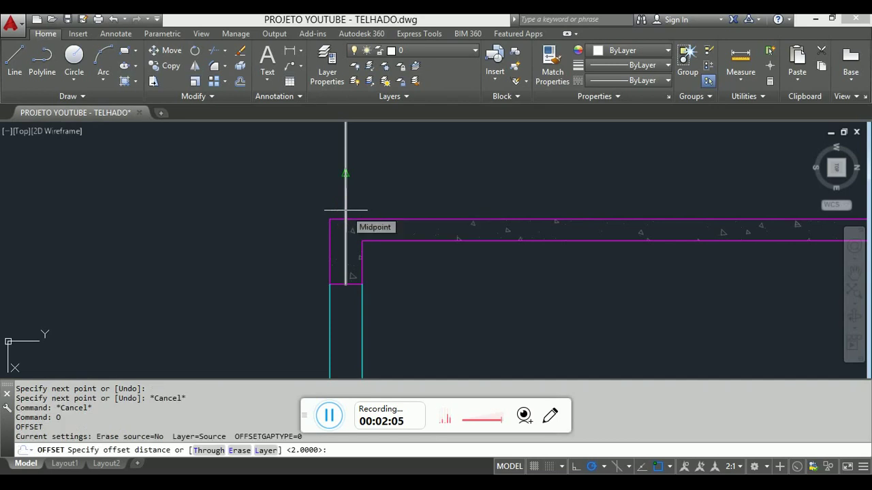
type("6")
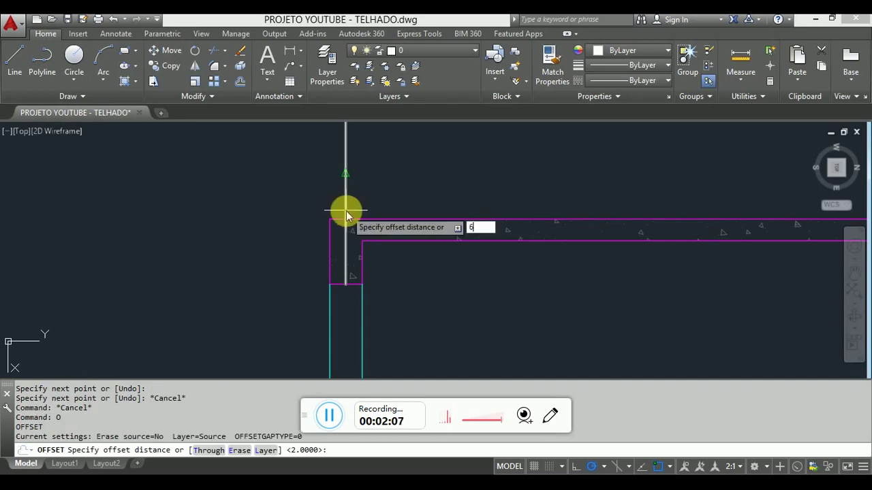
key("Return")
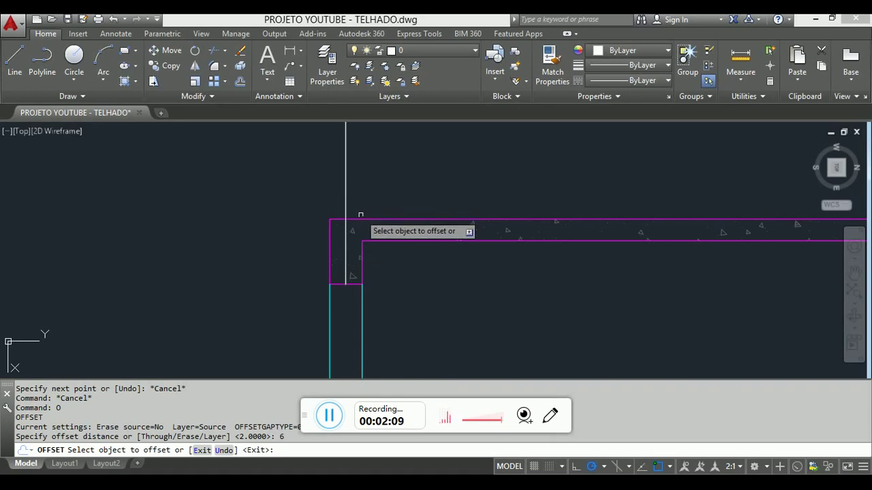
left_click(360, 220)
left_click(356, 199)
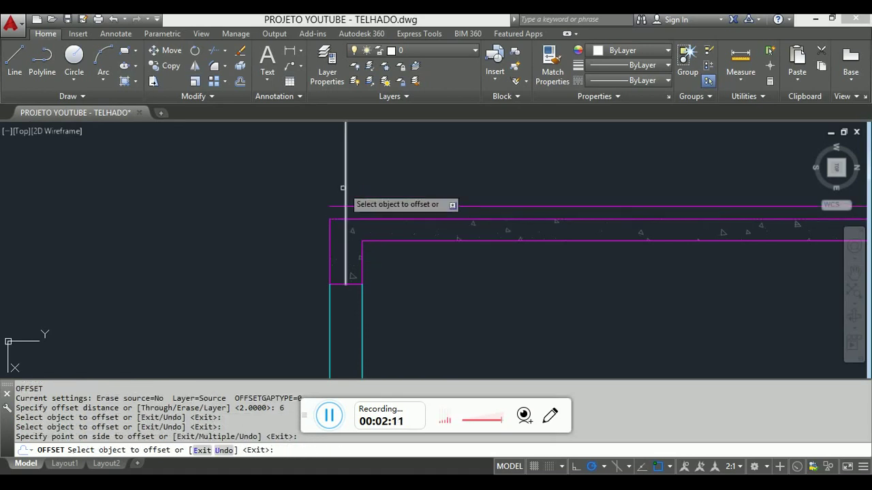
Offset the left wall's vertical centreline 6 units to each side.
left_click(347, 189)
left_click(329, 185)
left_click(347, 194)
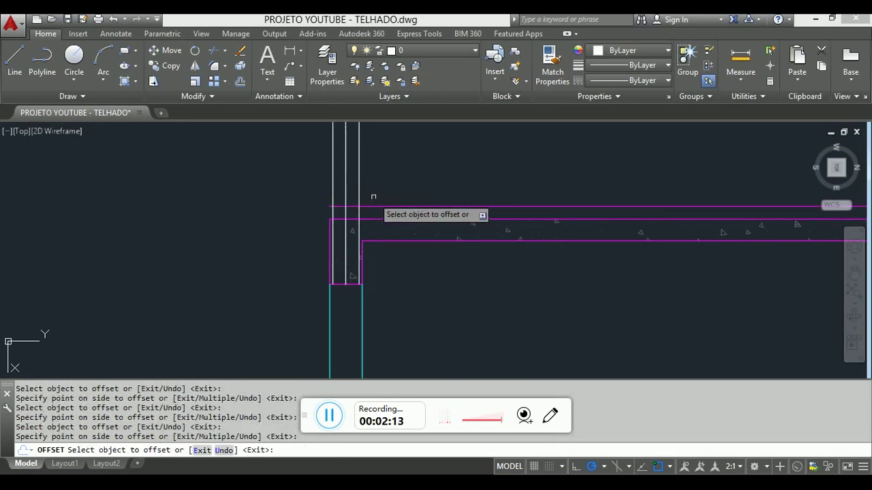
key("Escape")
Trim the three vertical lines at the left wall down to the offset line above the slab.
type("tr")
key("Return")
left_click(351, 207)
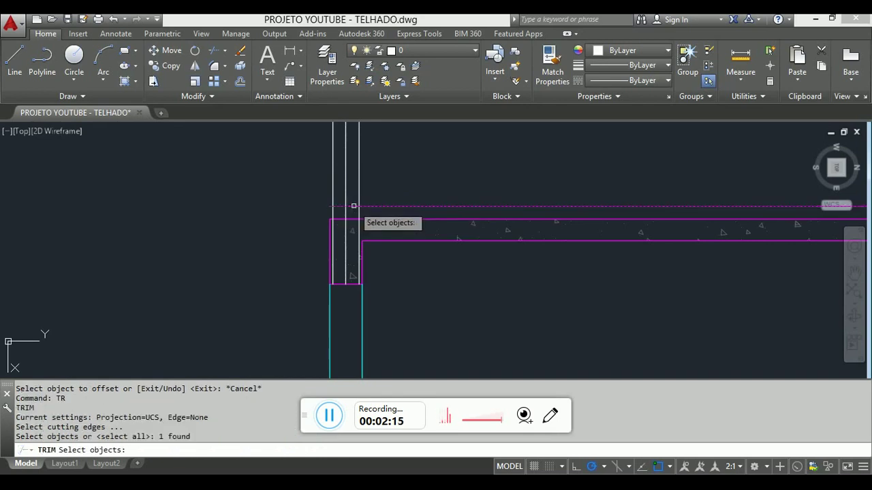
left_click(353, 220)
key("Return")
left_click(380, 185)
left_click(314, 154)
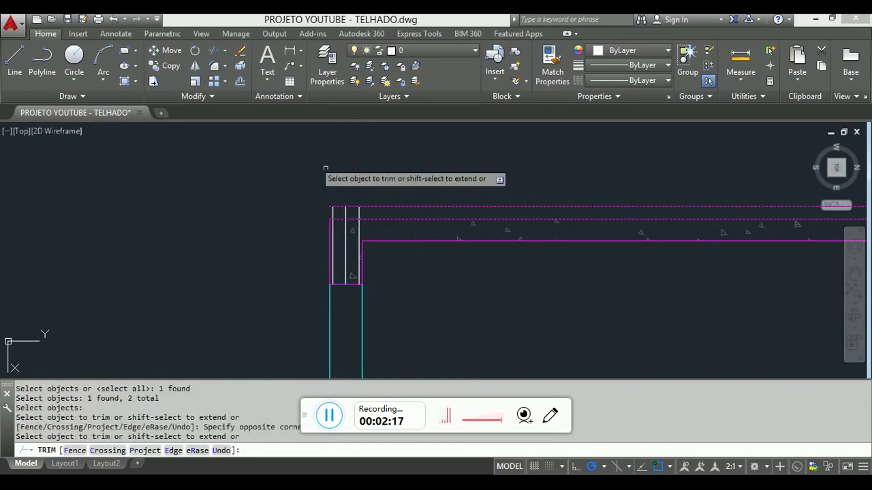
left_click(372, 219)
left_click(333, 222)
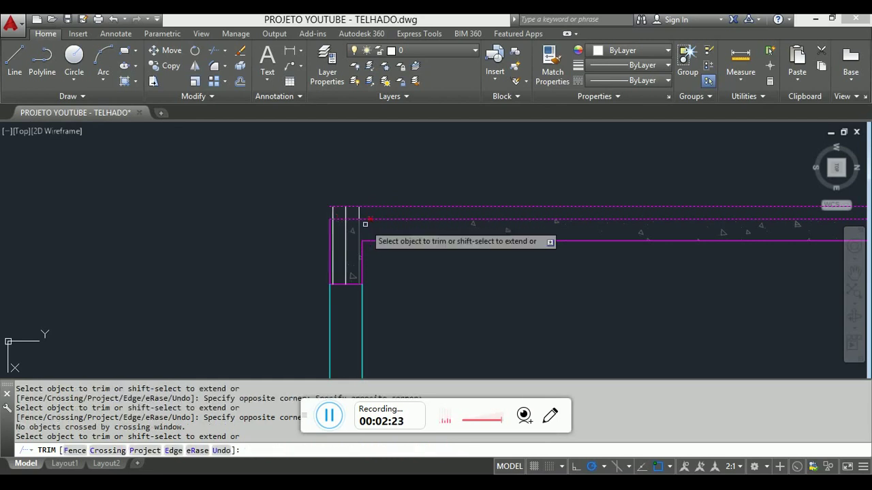
key("Escape")
Trim the three vertical lines at the left wall below the slab's top line.
scroll(314, 263, "up", 2)
left_click(358, 227)
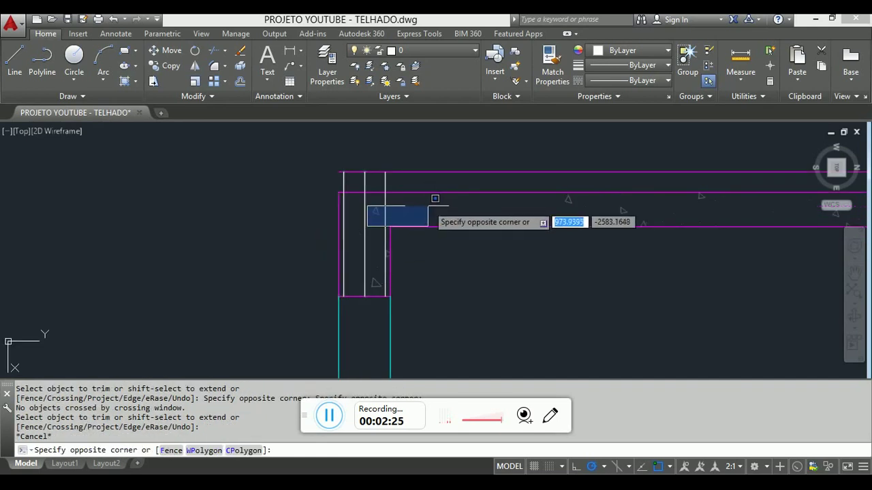
key("Escape")
key("Escape")
type("tr")
key("Return")
left_click(366, 194)
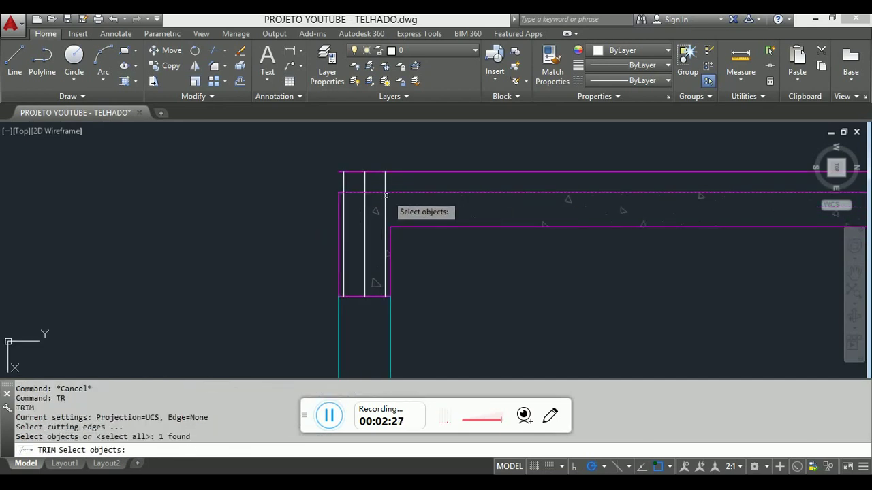
key("Return")
left_click(365, 199)
left_click(343, 204)
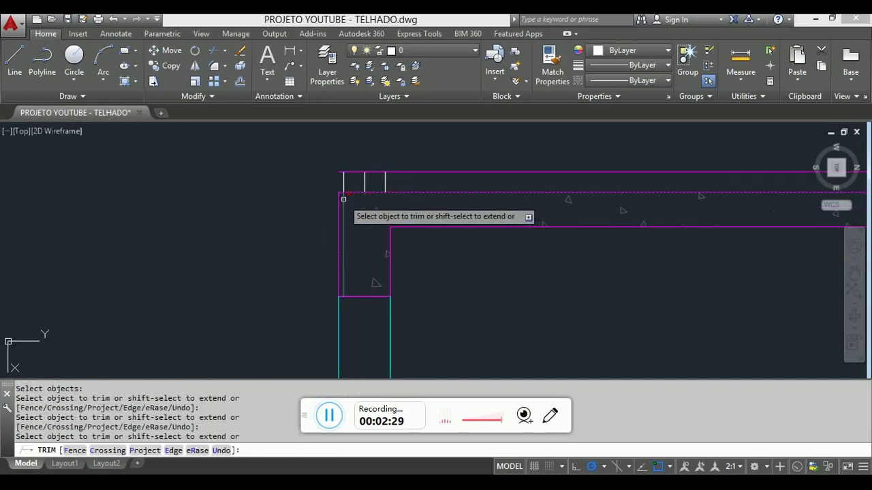
key("Escape")
Trim the offset line above the slab against the two outer vertical lines at the left wall.
middle_click_drag(410, 192, 364, 233)
type("tr")
key("Return")
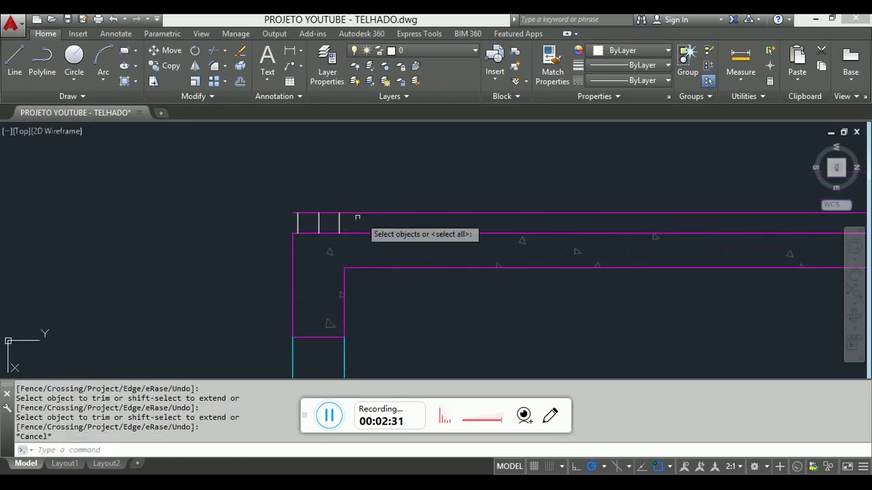
left_click(334, 206)
left_click(348, 237)
left_click(300, 220)
left_click(294, 216)
key("Return")
scroll(295, 217, "up", 2)
left_click(294, 216)
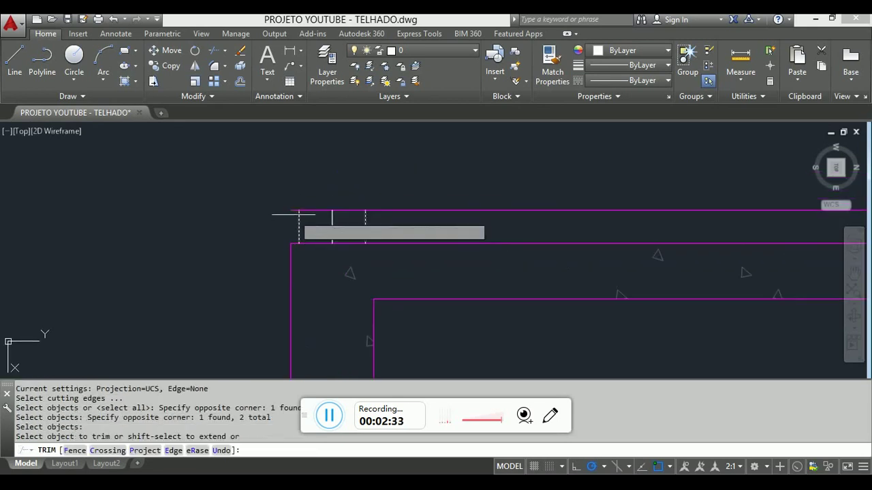
left_click(289, 205)
left_click(387, 231)
left_click(365, 198)
left_click(365, 198)
key("Escape")
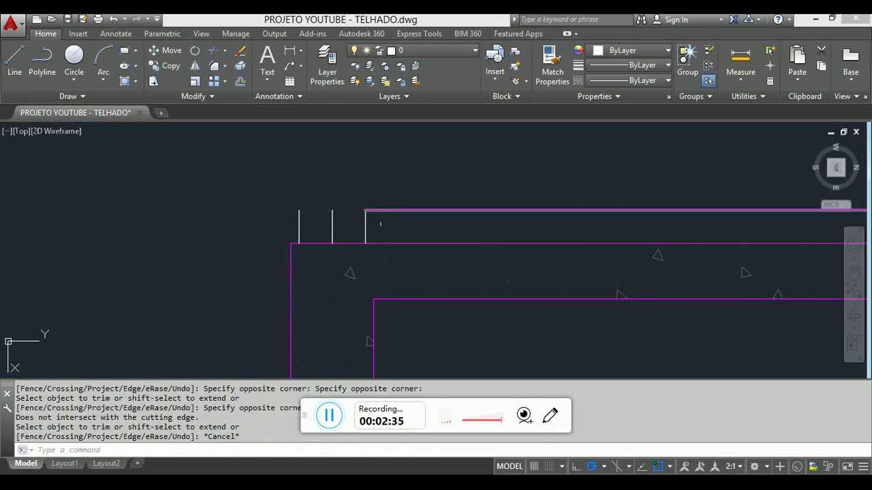
Erase the leftover offset line above the slab and the short middle vertical at the left wall.
key("Escape")
left_click(366, 210)
left_click(369, 191)
left_click(369, 190)
key("Delete")
key("Escape")
left_click(355, 214)
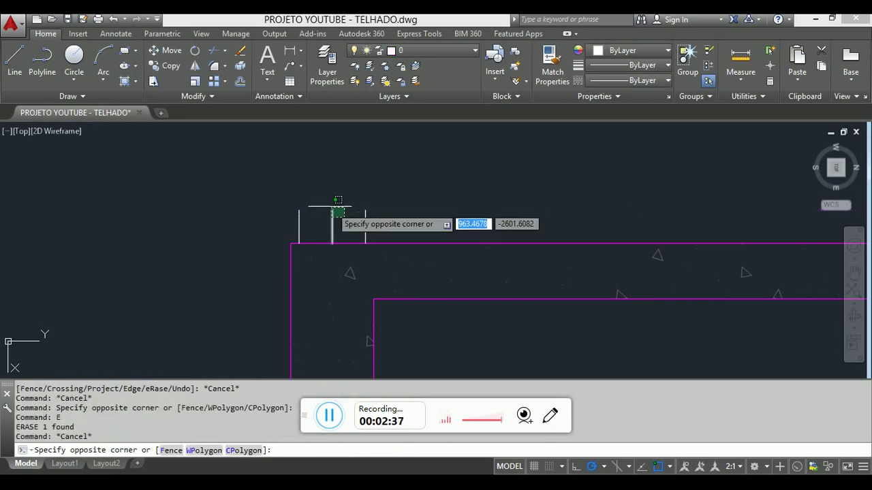
left_click(328, 201)
type("e")
key("Return")
key("Escape")
Draw the left wall plate's top edge between the upper ends of its two vertical sides.
type("l")
key("Return")
left_click(299, 211)
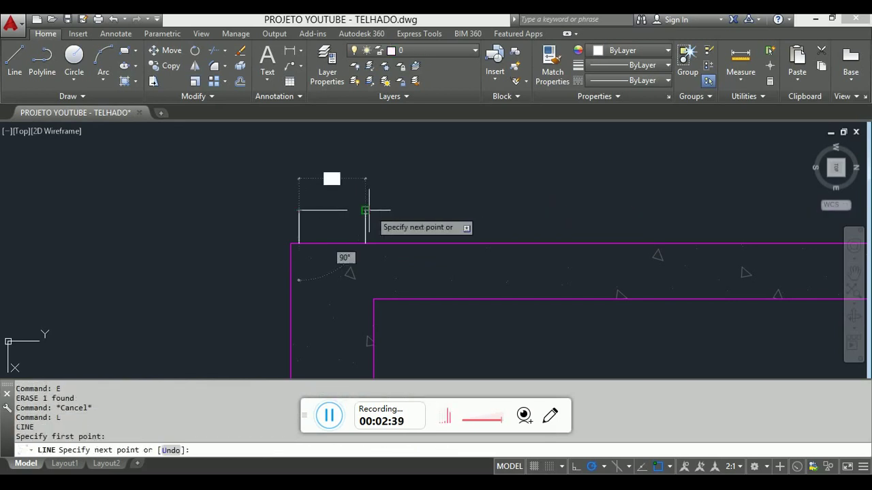
left_click(366, 211)
key("Escape")
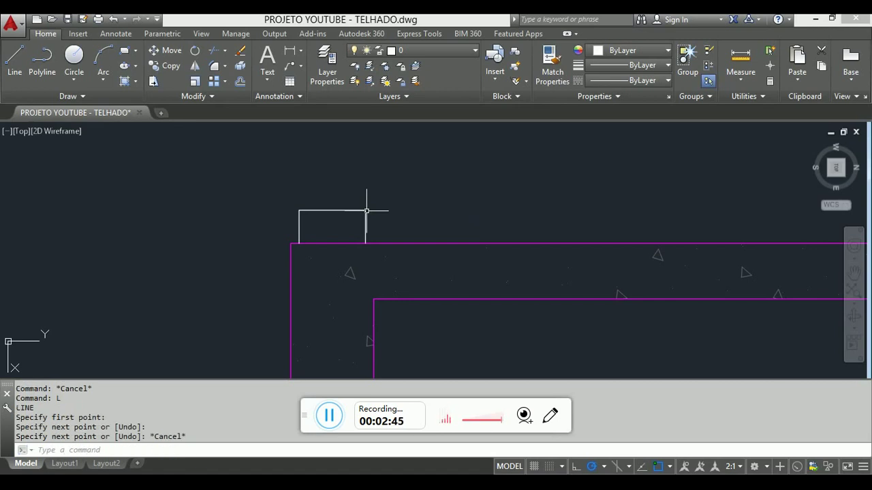
Draw two crossing diagonals between the corners of the left wall plate.
key("Escape")
type("l")
key("Return")
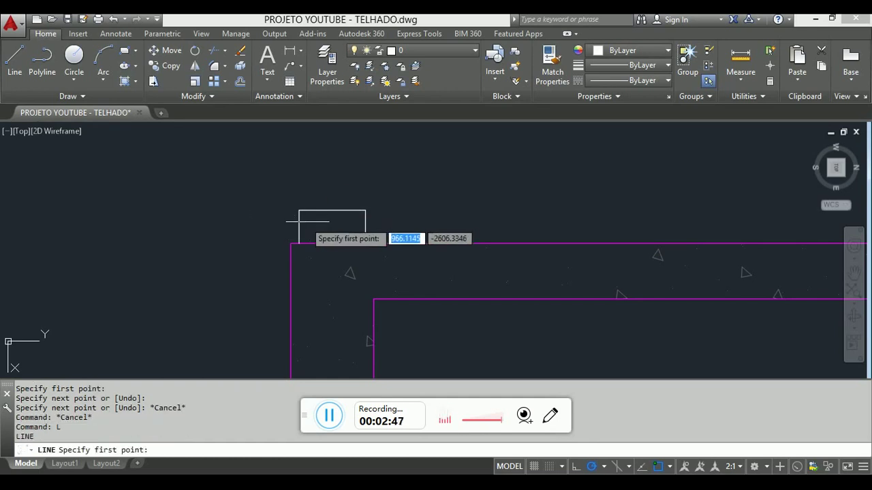
left_click(298, 243)
left_click(365, 243)
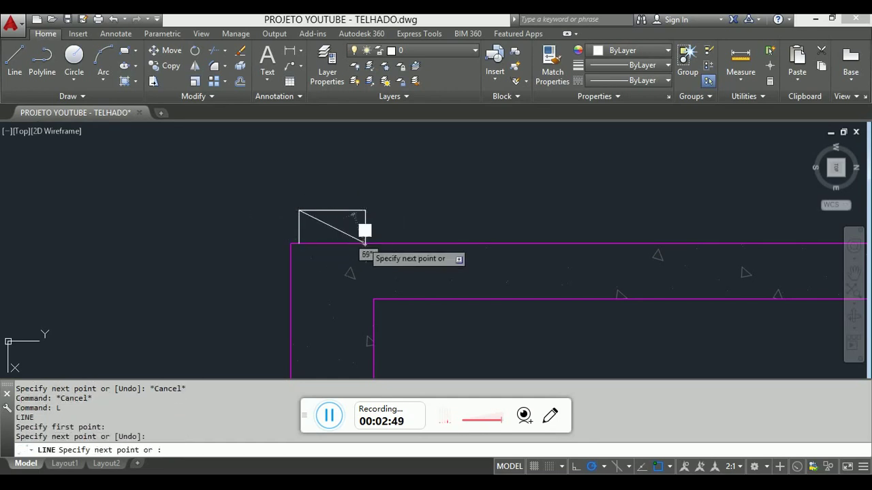
key("Escape")
key("Return")
left_click(365, 212)
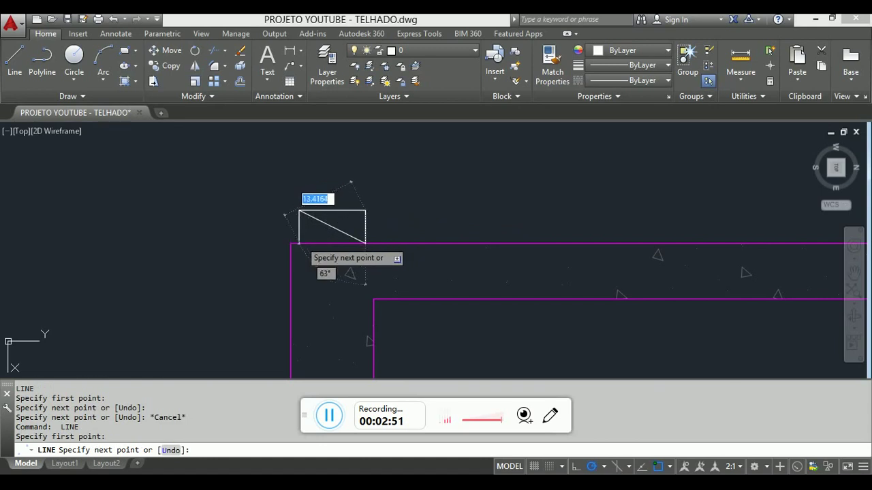
left_click(299, 243)
key("Escape")
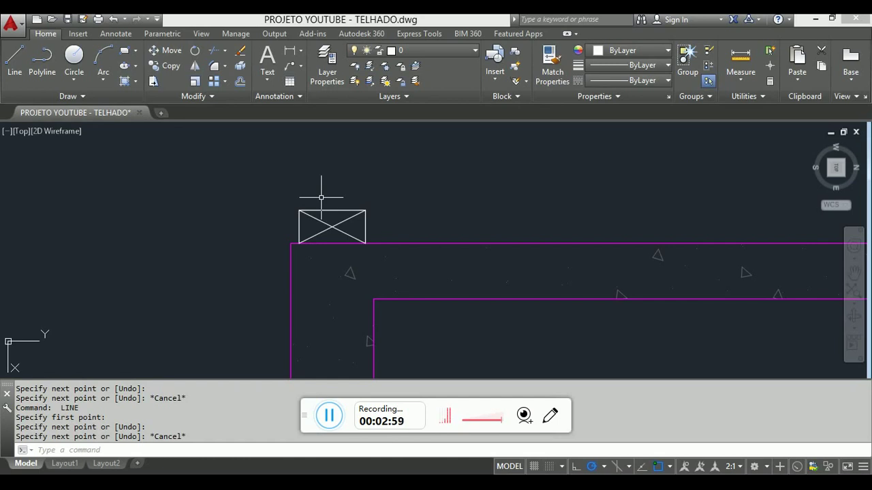
Offset the slab's top line 6 units upward at the right wall.
scroll(321, 201, "down", 2)
scroll(314, 210, "up", 2)
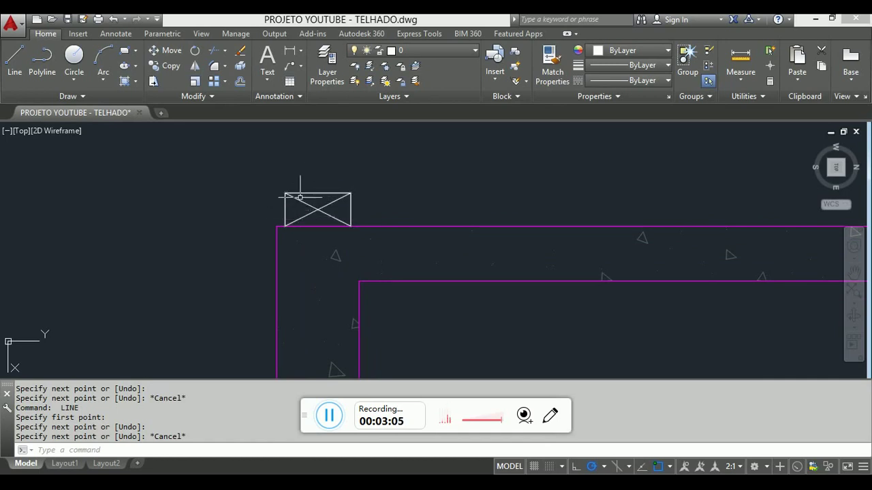
scroll(286, 166, "down", 5)
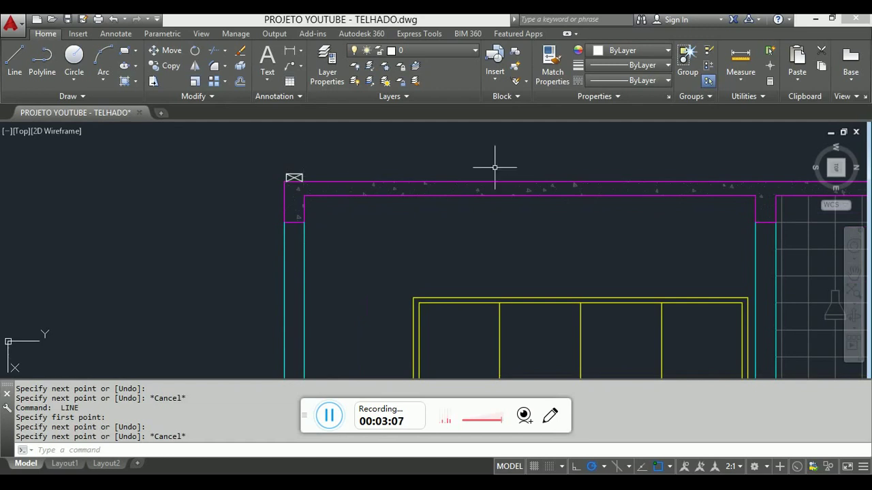
middle_click_drag(502, 167, 134, 204)
scroll(320, 182, "down", 6)
scroll(443, 177, "up", 8)
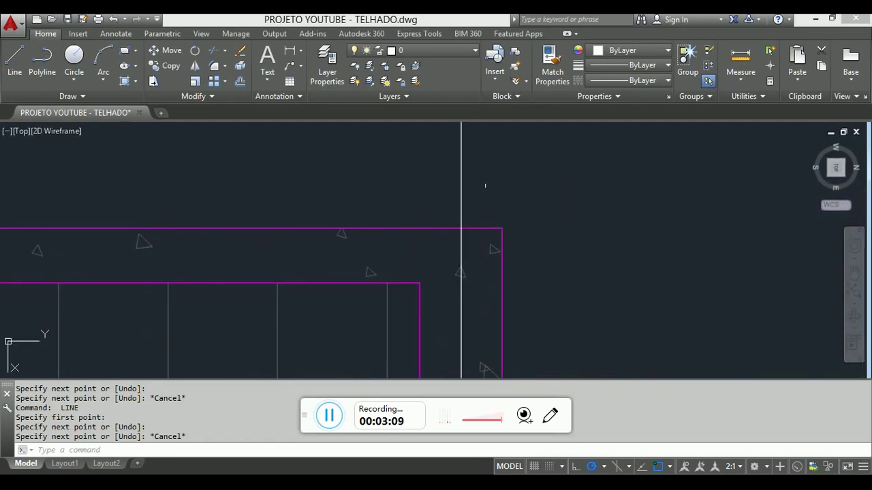
key("Escape")
type("o")
key("Return")
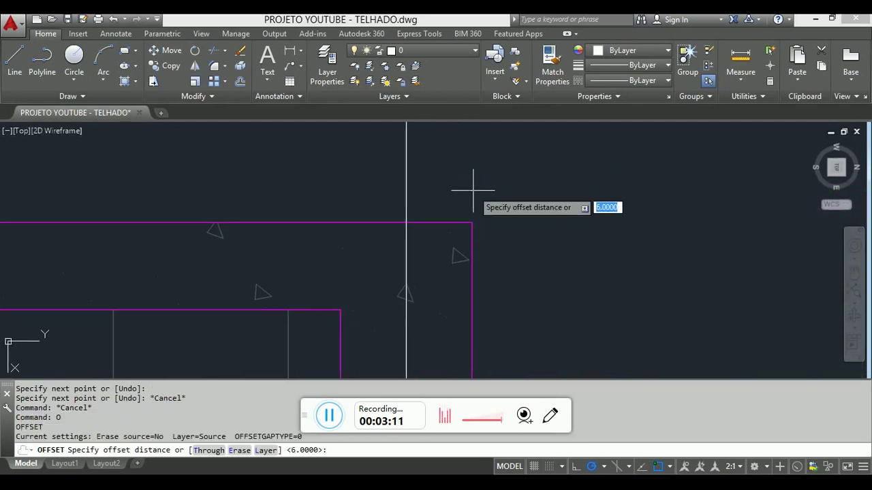
type("6")
key("Return")
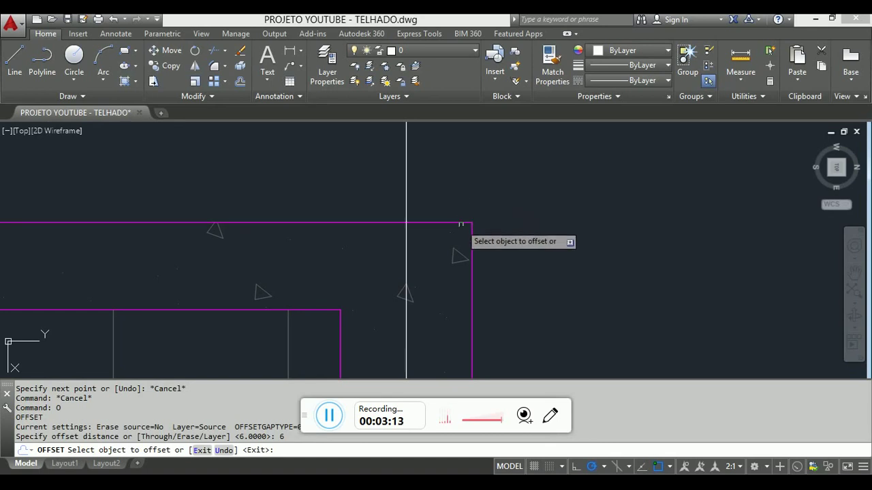
left_click(460, 222)
left_click(456, 222)
left_click(429, 175)
Offset the right wall's vertical centreline 6 units to each side.
left_click(407, 185)
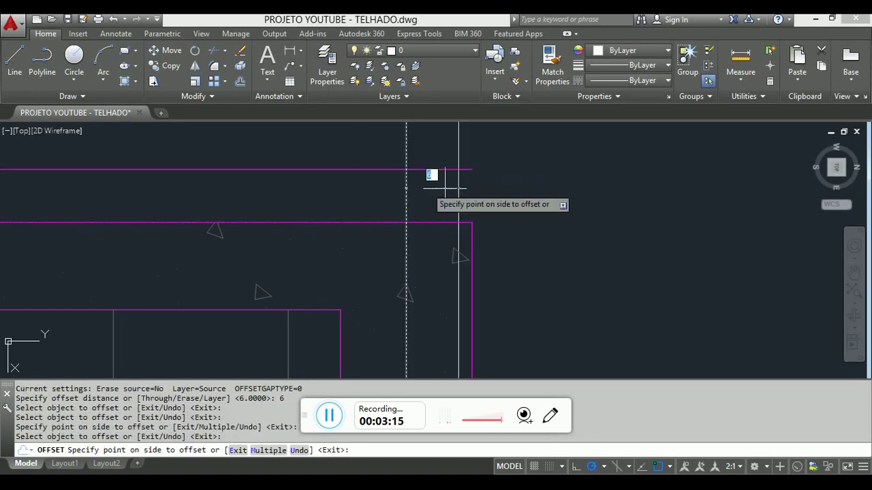
left_click(432, 175)
left_click(407, 184)
left_click(346, 173)
key("Escape")
Trim the three vertical lines at the right wall to the span between the slab's top and the offset line.
type("tr")
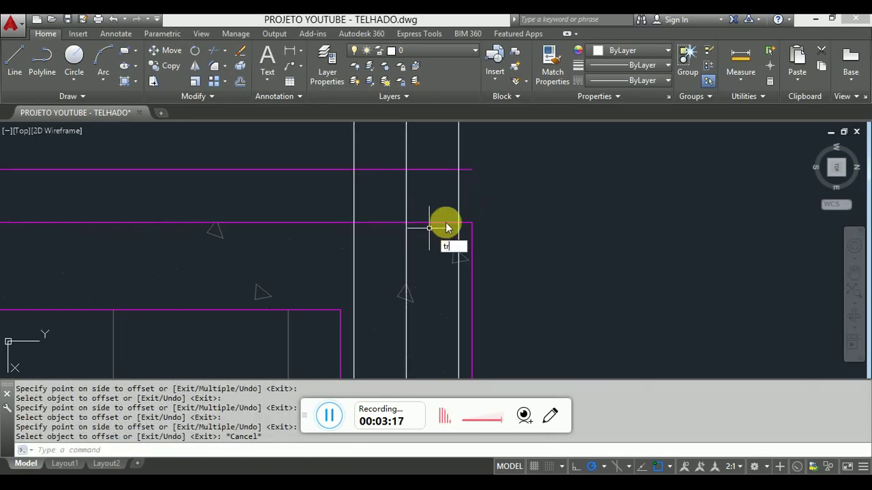
key("Return")
left_click(442, 169)
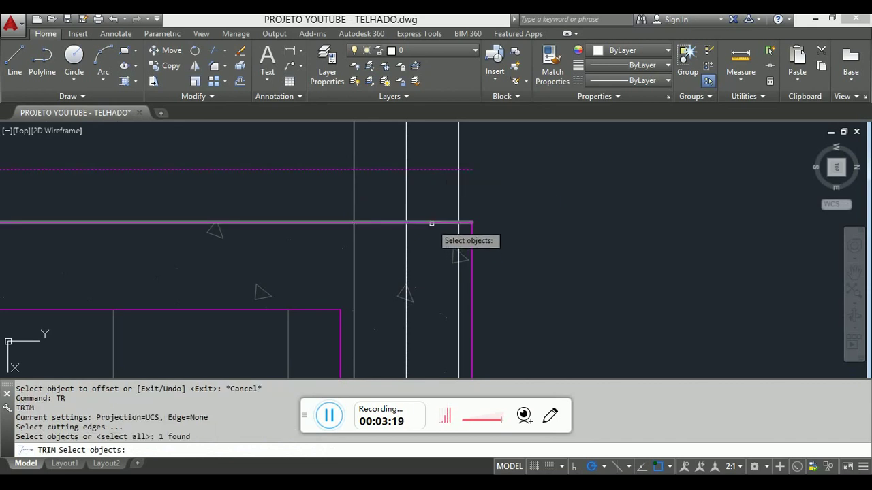
left_click(431, 224)
key("Return")
scroll(420, 241, "down", 4)
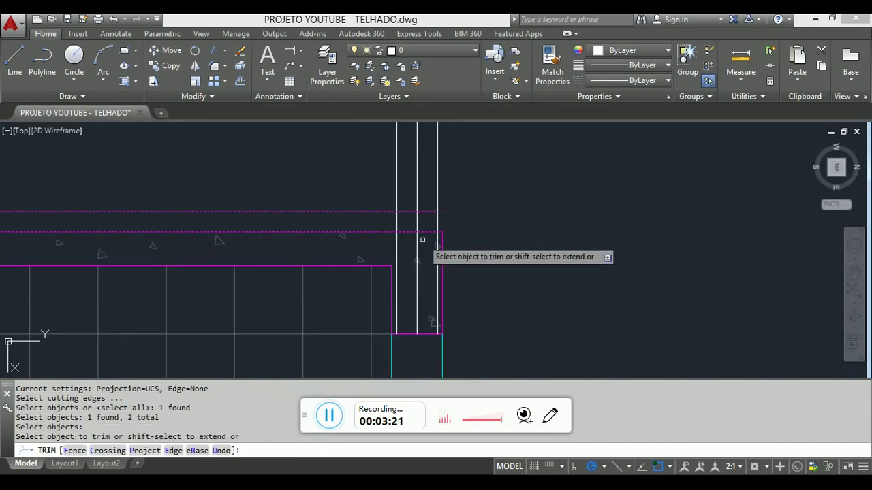
left_click(469, 189)
left_click(384, 164)
left_click(438, 248)
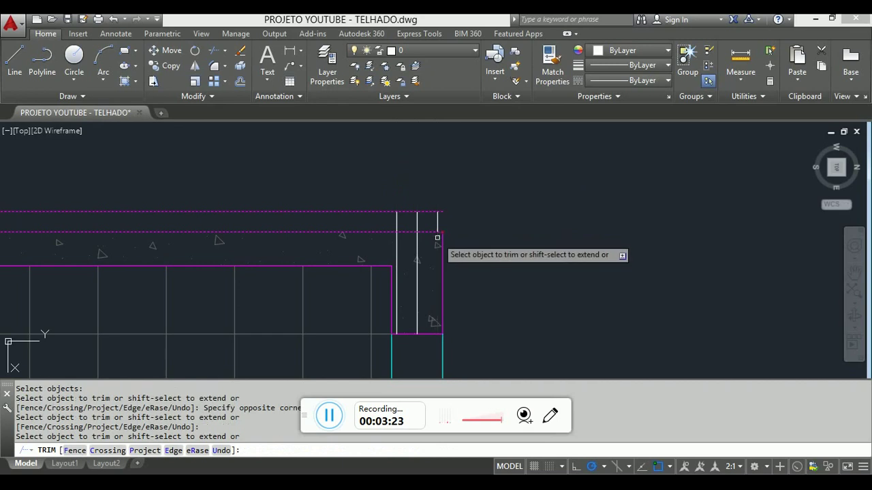
left_click(417, 246)
left_click(396, 241)
key("Escape")
key("Escape")
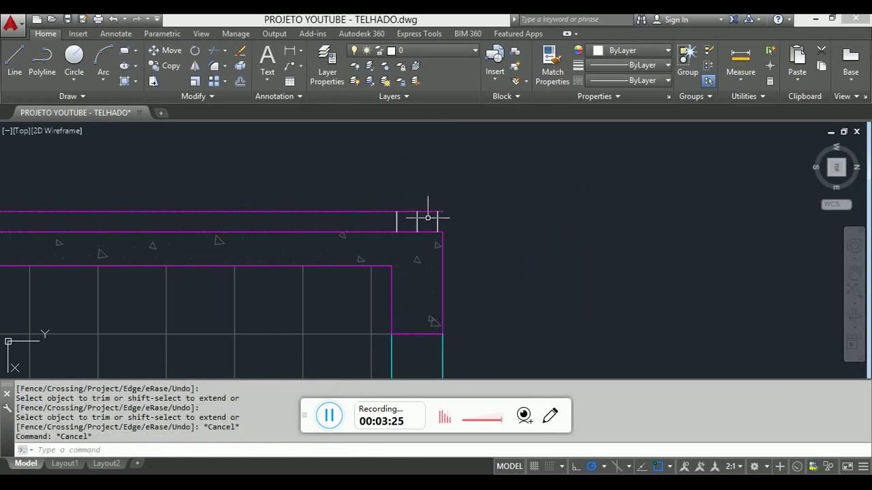
Erase the short middle vertical line above the slab at the right wall.
left_click(407, 216)
left_click(432, 212)
type("E")
key("Return")
Trim the offset line on both sides of the two vertical lines at the right wall.
scroll(432, 212, "up", 4)
type("TR")
key("Return")
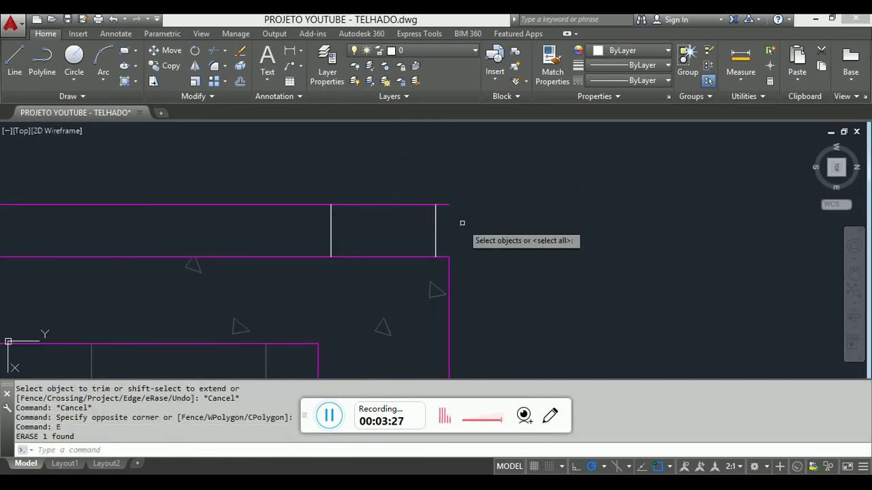
left_click(463, 219)
left_click(311, 231)
key("Return")
left_click(450, 212)
left_click(443, 191)
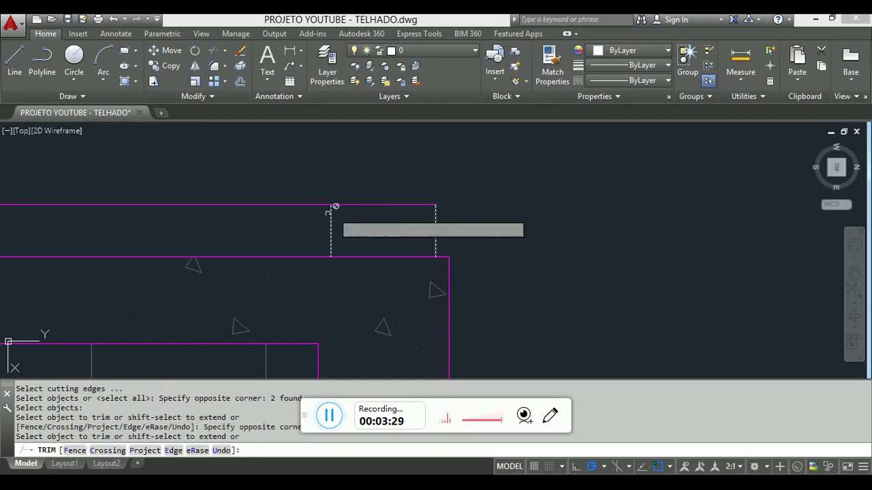
left_click(335, 206)
left_click(296, 180)
key("Escape")
Match the properties of the right wall plate's white vertical side onto its magenta top edge.
type("a")
key("Return")
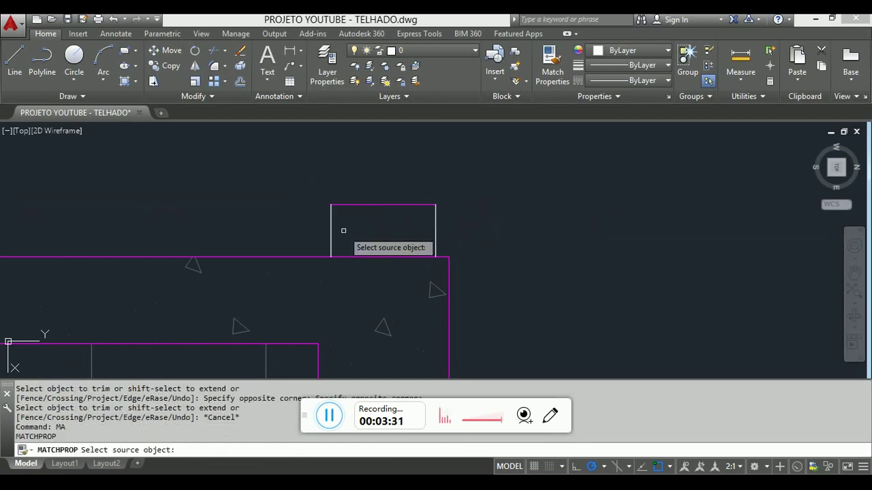
left_click(331, 230)
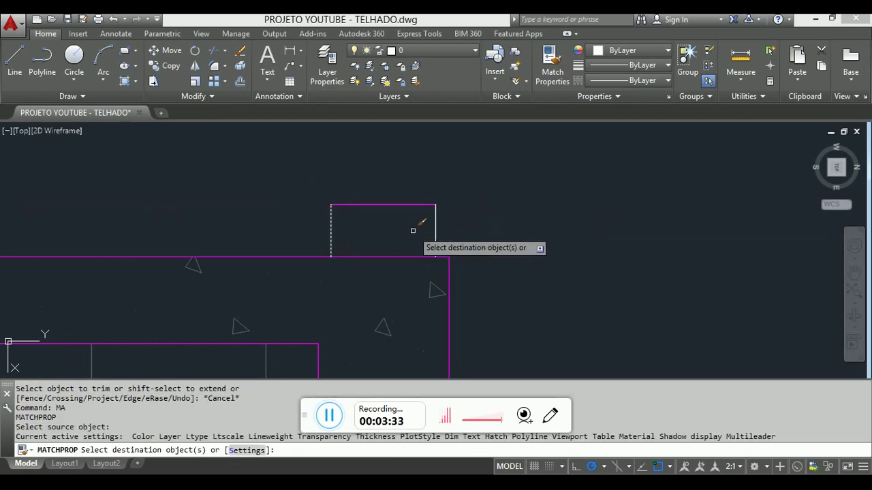
left_click(413, 230)
left_click(384, 156)
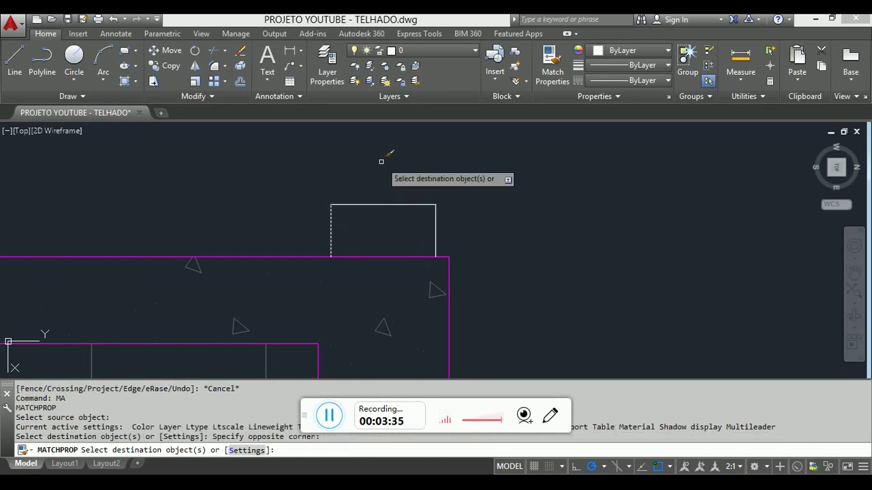
key("Escape")
Draw two crossing diagonals between the corners of the right wall plate.
type("l")
key("Return")
left_click(331, 205)
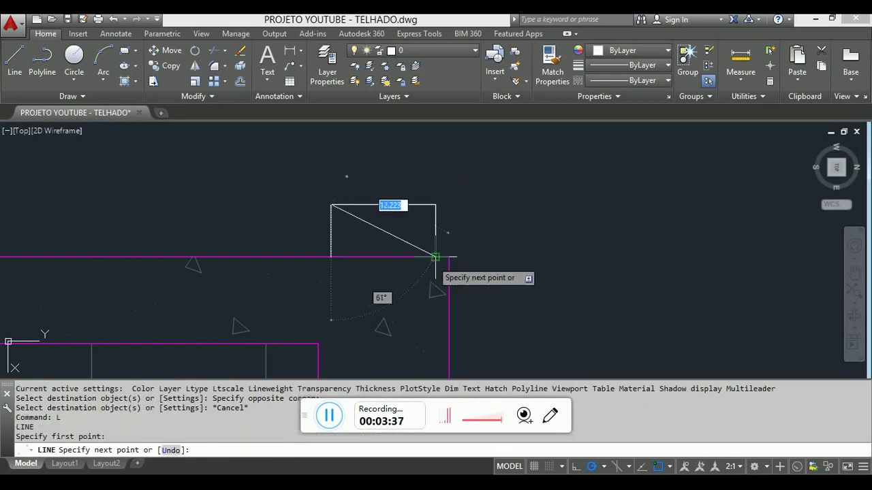
left_click(436, 256)
key("Escape")
key("Escape")
key("Return")
left_click(436, 204)
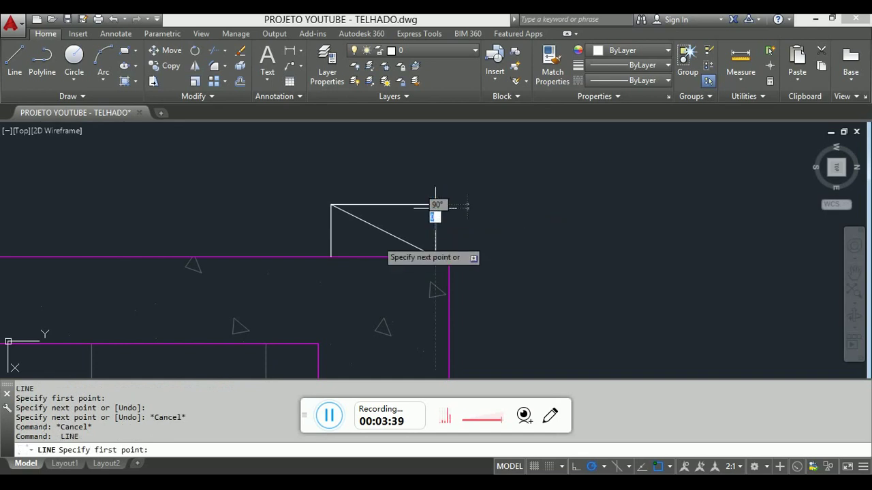
left_click(331, 257)
key("Escape")
Erase the top edge of the right wall plate.
scroll(534, 227, "down", 6)
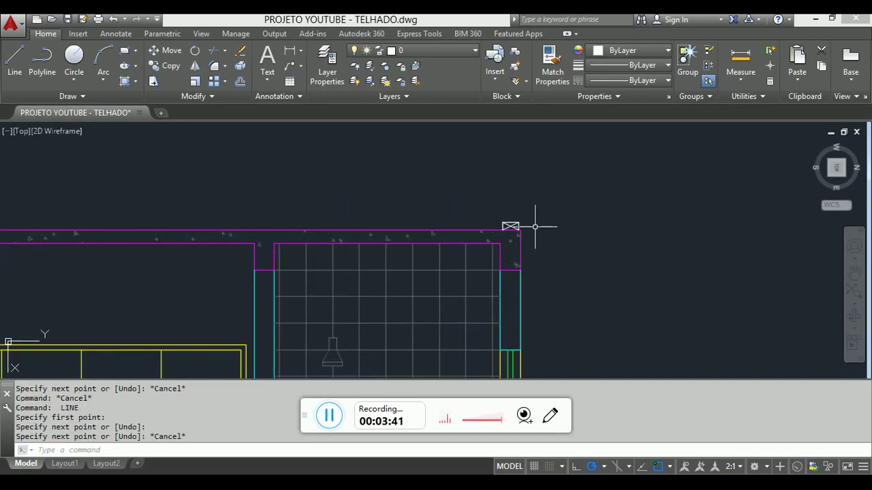
scroll(529, 219, "down", 4)
scroll(237, 214, "up", 4)
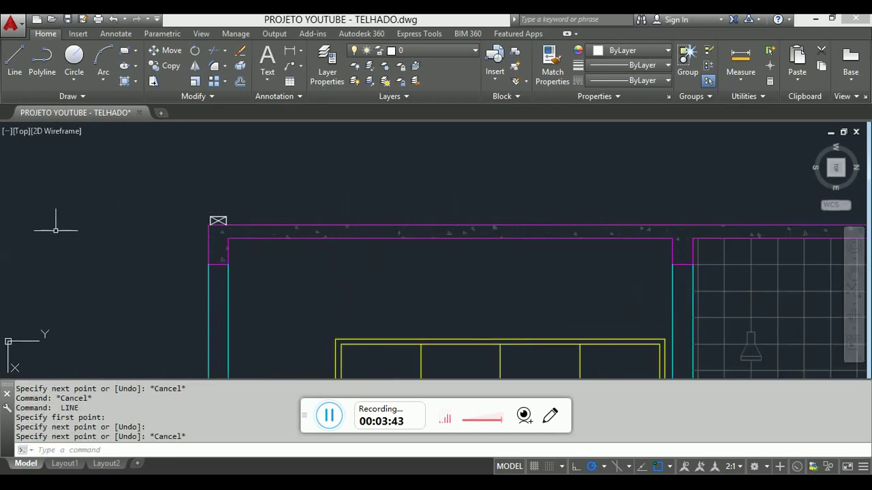
scroll(56, 230, "down", 2)
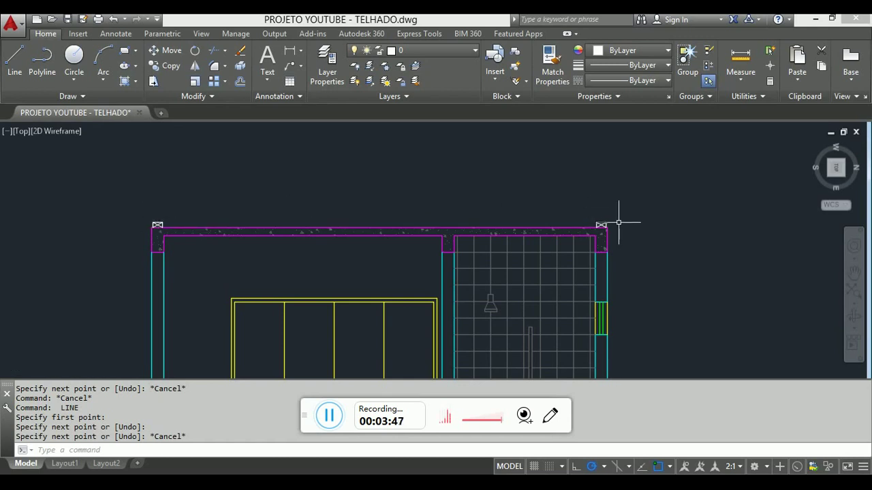
scroll(593, 218, "up", 10)
left_click(576, 222)
left_click(556, 188)
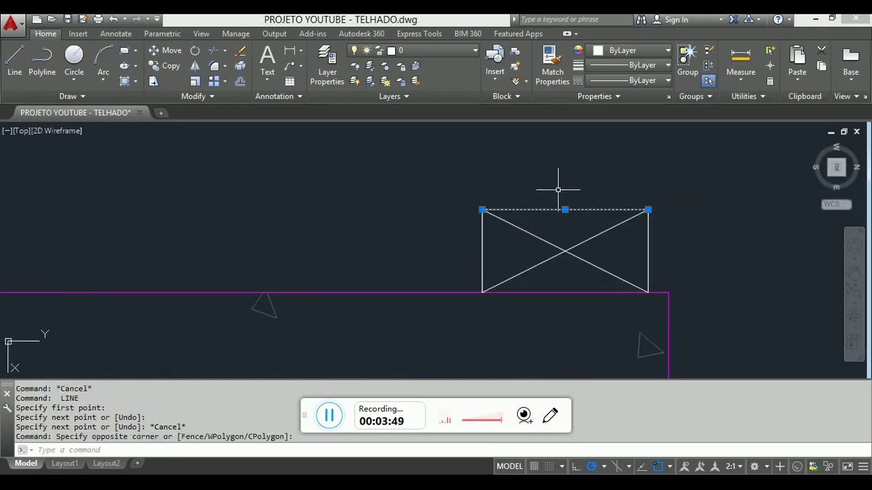
type("e")
key("Return")
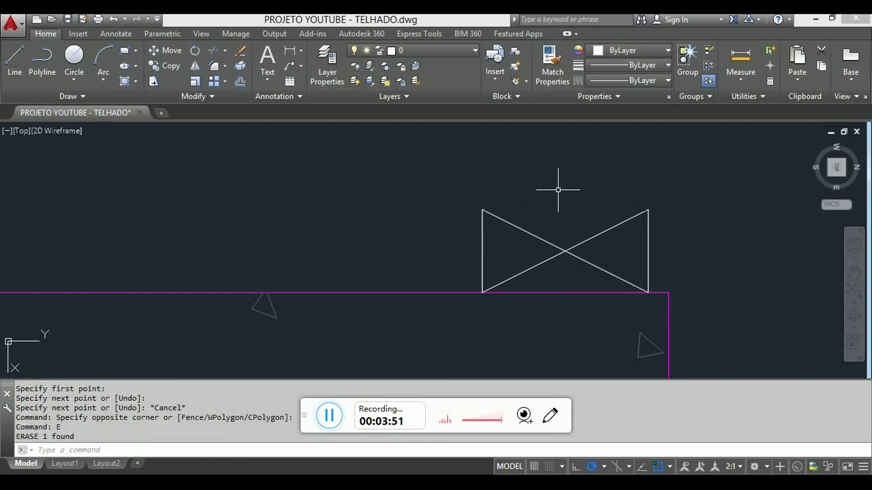
Stretch the left wall plate's top edge horizontally past the right wall plate, with Ortho on.
scroll(572, 218, "down", 8)
scroll(636, 204, "down", 4)
scroll(346, 204, "up", 8)
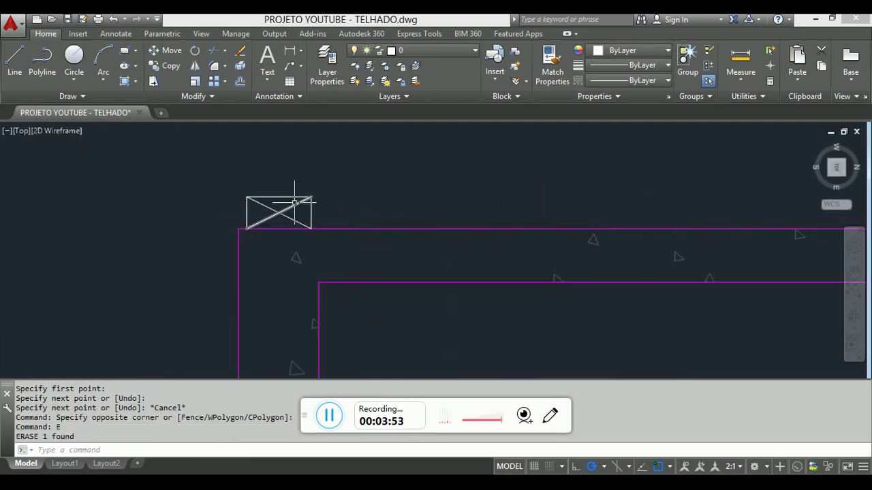
left_click(297, 194)
left_click(320, 194)
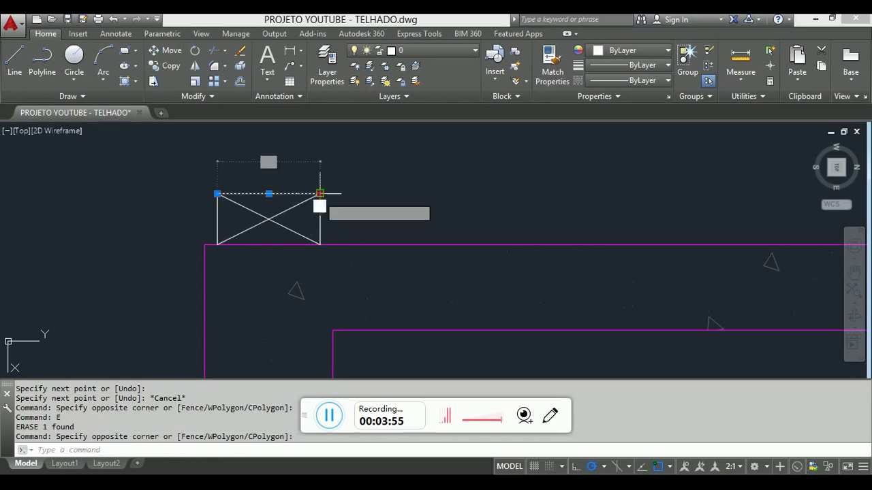
scroll(318, 196, "down", 6)
middle_click_drag(661, 179, 364, 198)
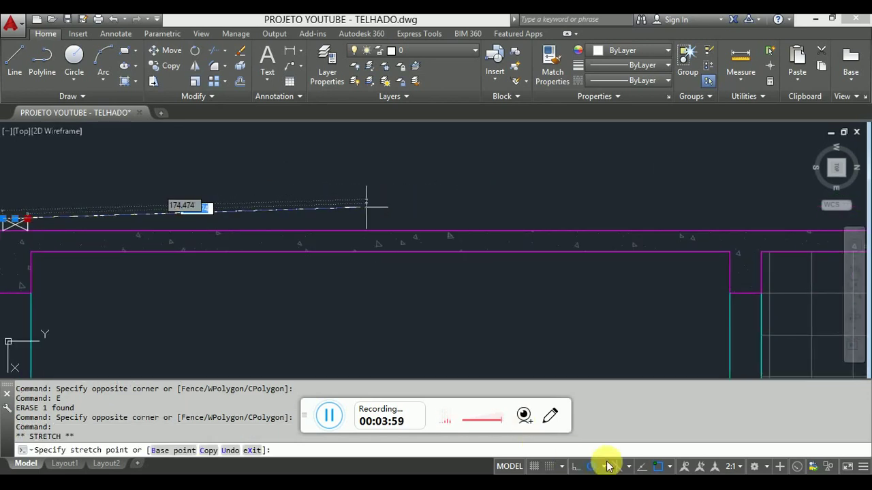
key("F8")
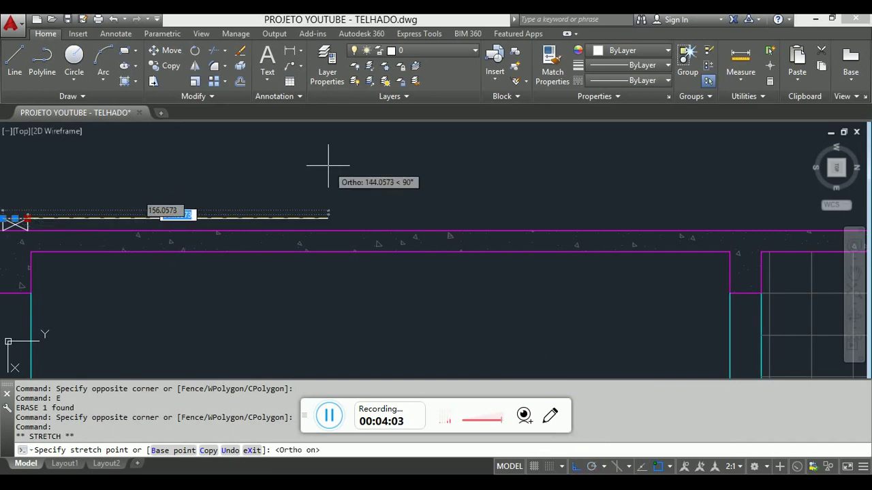
scroll(340, 183, "down", 4)
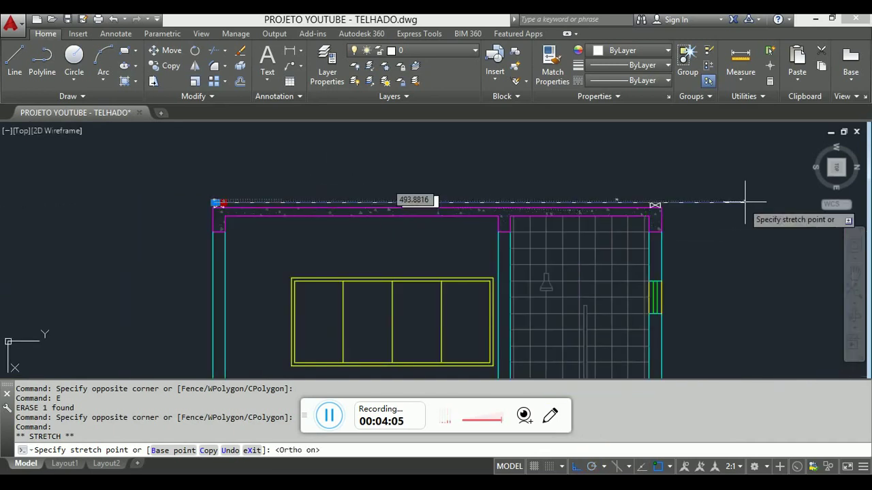
key("Escape")
Stretch the other end of the long horizontal line outward beyond the left wall.
left_click(388, 202)
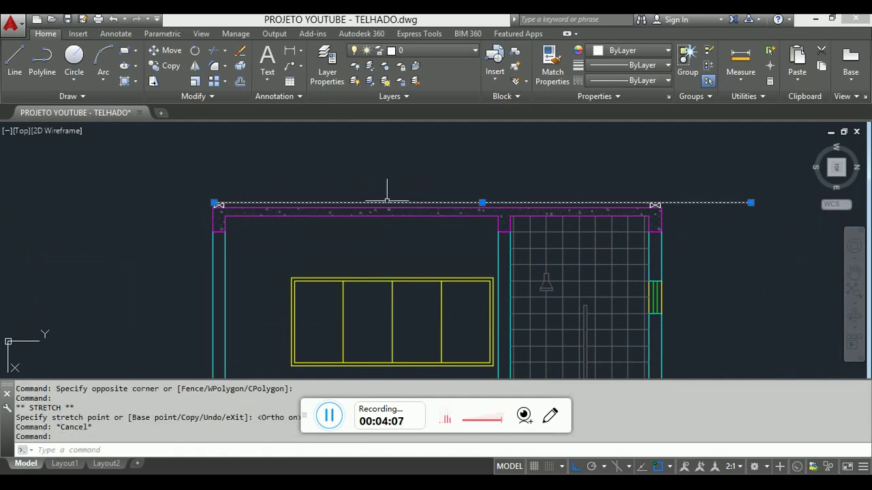
left_click(218, 204)
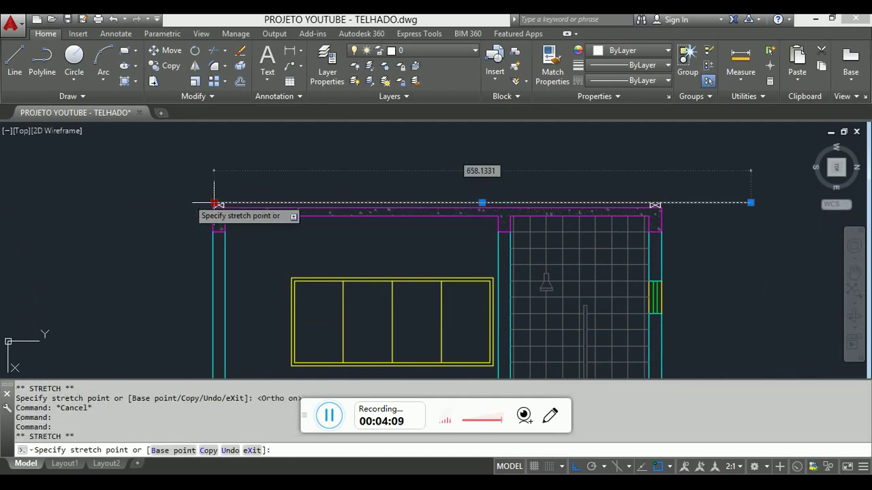
key("Escape")
scroll(221, 203, "up", 4)
scroll(229, 217, "up", 6)
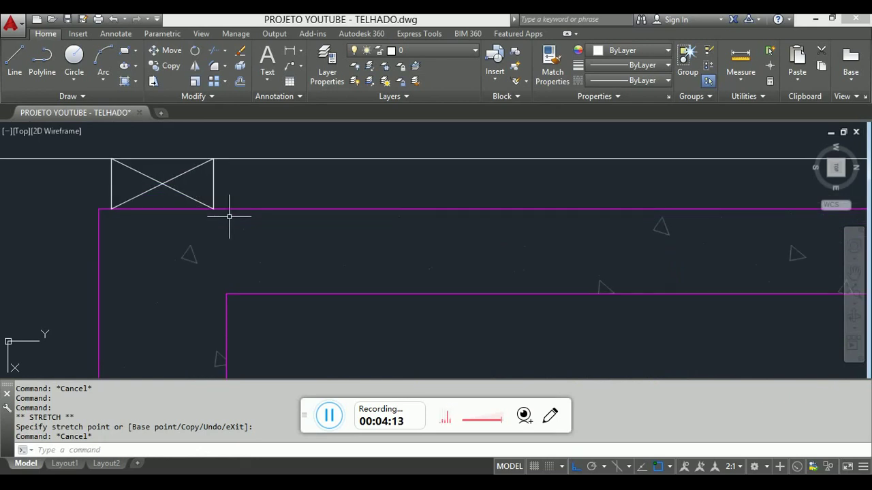
scroll(235, 208, "down", 3)
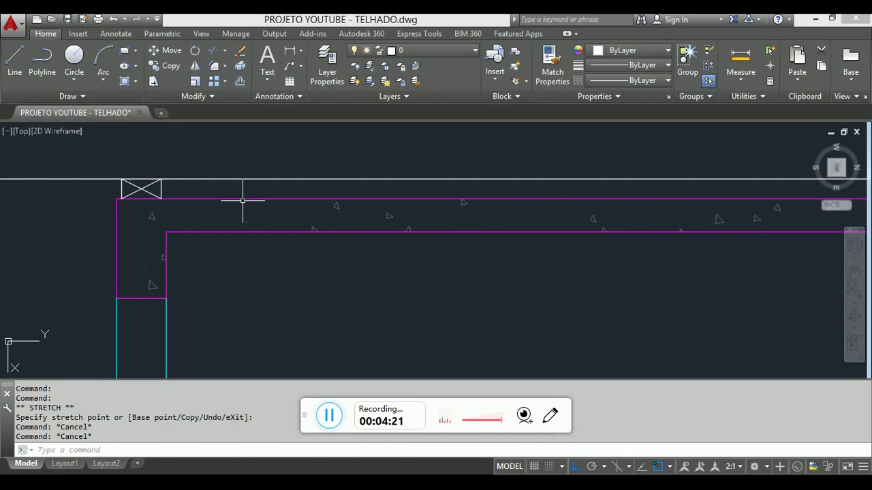
type("o")
key("Return")
key("Escape")
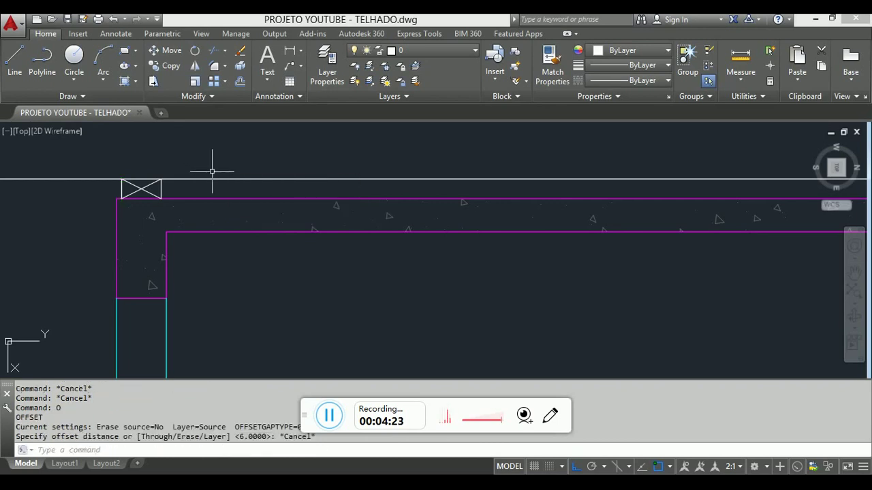
key("Escape")
Offset the long horizontal line on top of the wall plates upward by 12.
type("o")
key("Return")
type("12")
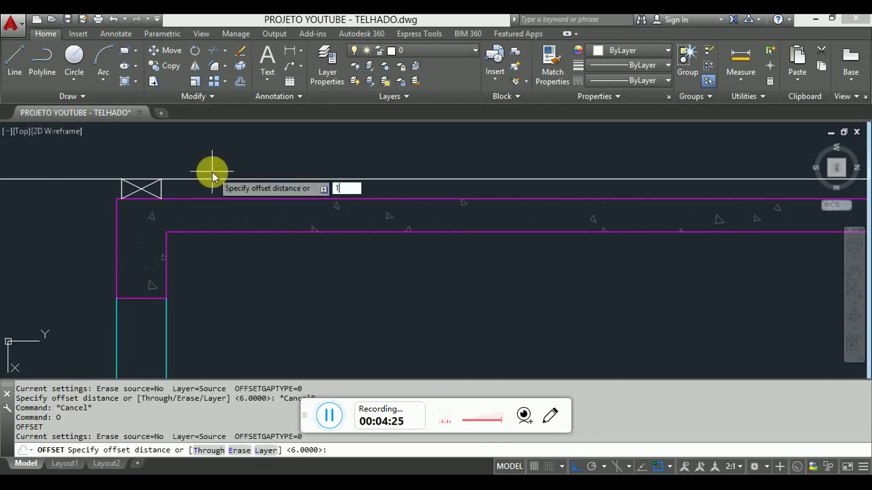
key("Return")
left_click(285, 180)
left_click(286, 164)
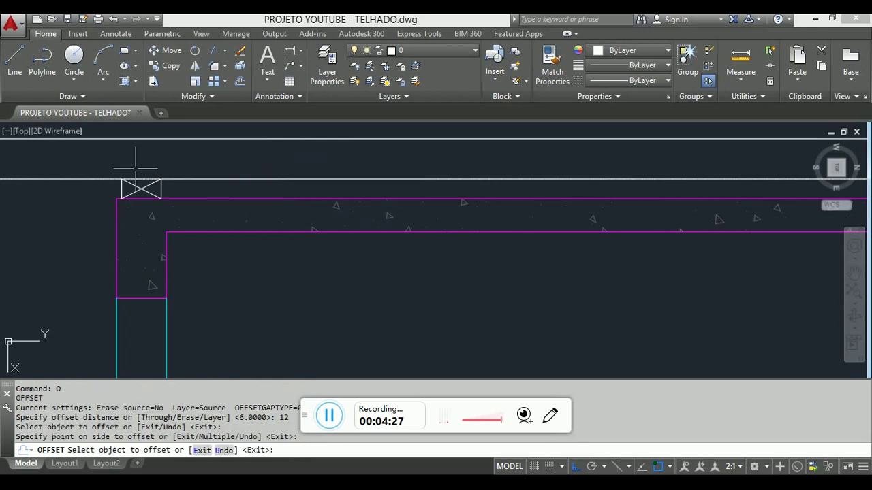
key("Escape")
Draw a vertical line from the slab's outer corner at the left wall up to the upper tie beam line.
type("l")
key("Return")
left_click(117, 180)
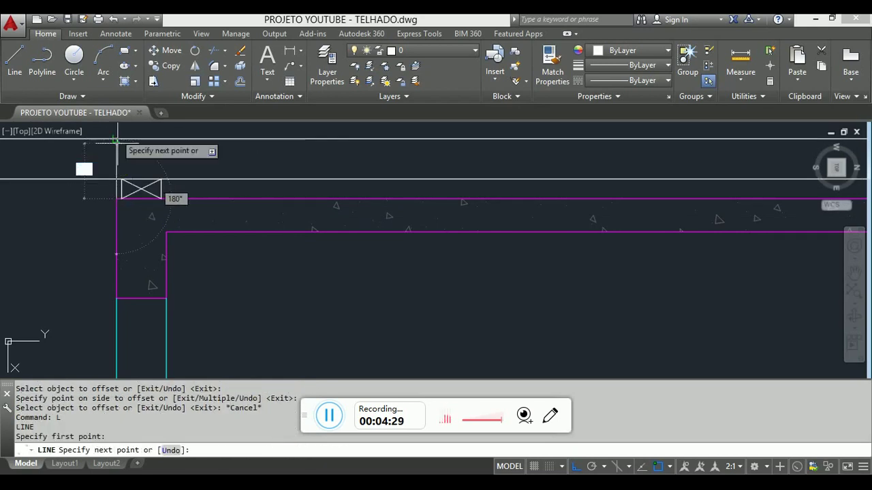
scroll(41, 205, "down", 4)
key("Escape")
key("Escape")
Draw a vertical line from the slab's outer corner at the right wall up past the upper tie beam line.
middle_click_drag(841, 151, 576, 171)
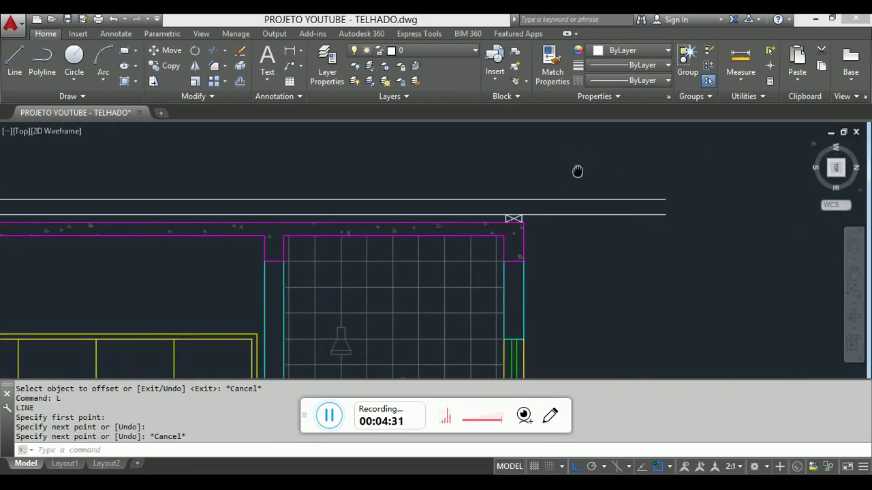
key("Return")
scroll(515, 219, "up", 5)
left_click(520, 220)
middle_click_drag(516, 171, 516, 247)
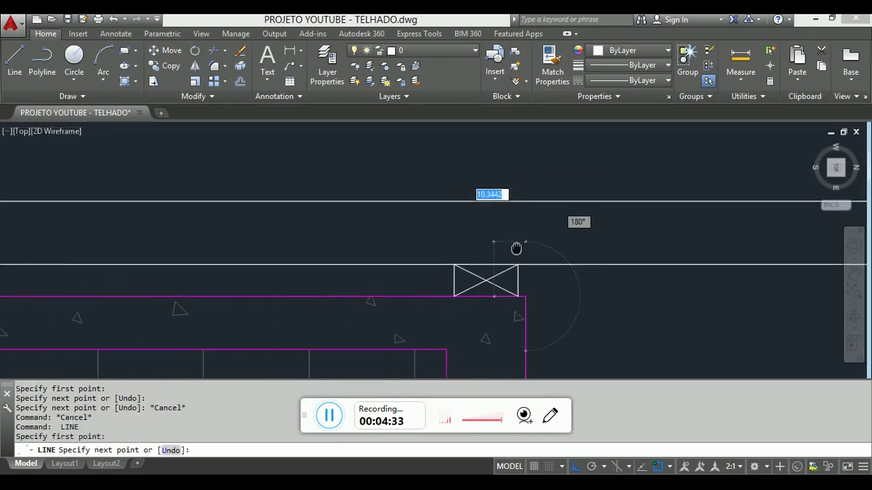
key("Escape")
Fillet the upper and lower tie beam lines with the vertical line at the right wall into sharp corners.
type("f")
key("Return")
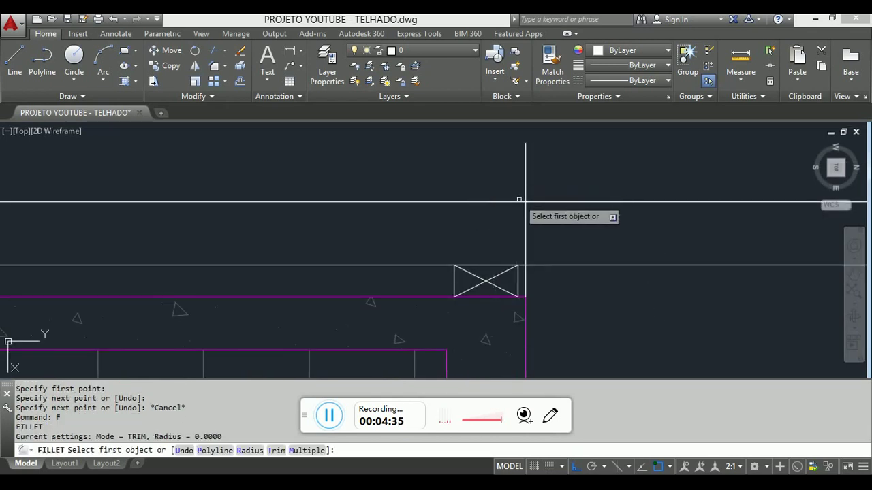
left_click(524, 203)
left_click(525, 214)
key("Escape")
key("Return")
left_click(500, 266)
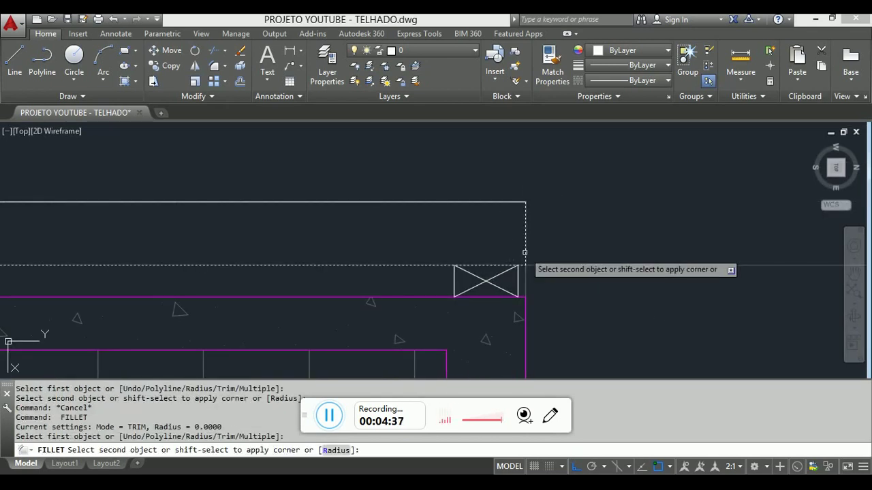
left_click(525, 252)
Fillet the lower and upper tie beam lines with the vertical line at the left wall into sharp corners.
scroll(610, 215, "down", 3)
scroll(183, 208, "up", 3)
key("Return")
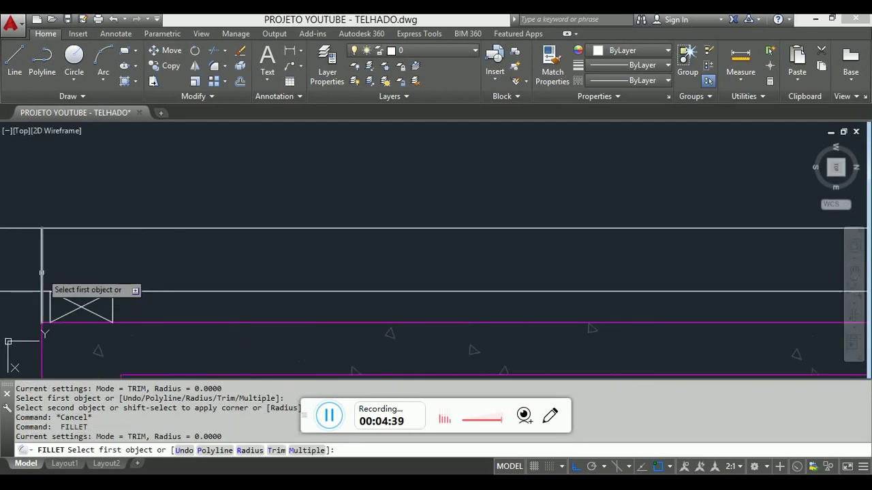
left_click(43, 286)
left_click(91, 292)
key("Return")
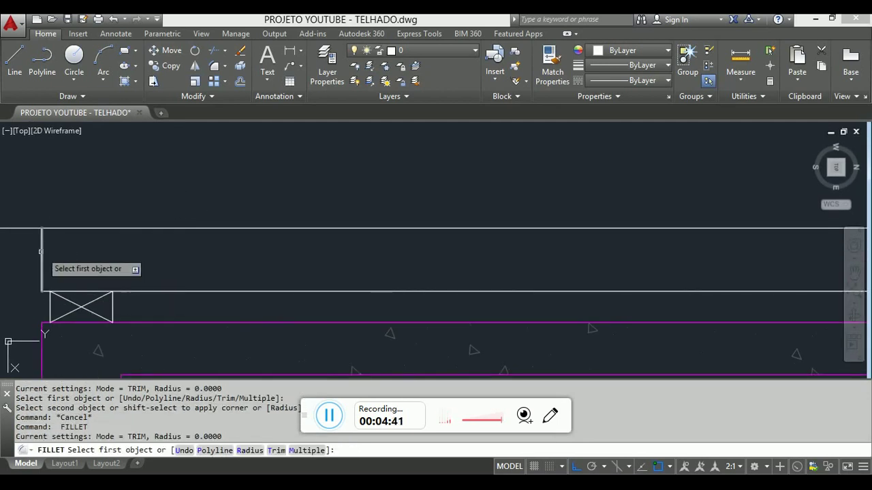
left_click(42, 266)
key("Escape")
Examine the rafter lines on both slopes of the finished reference truss below the section.
scroll(341, 247, "down", 5)
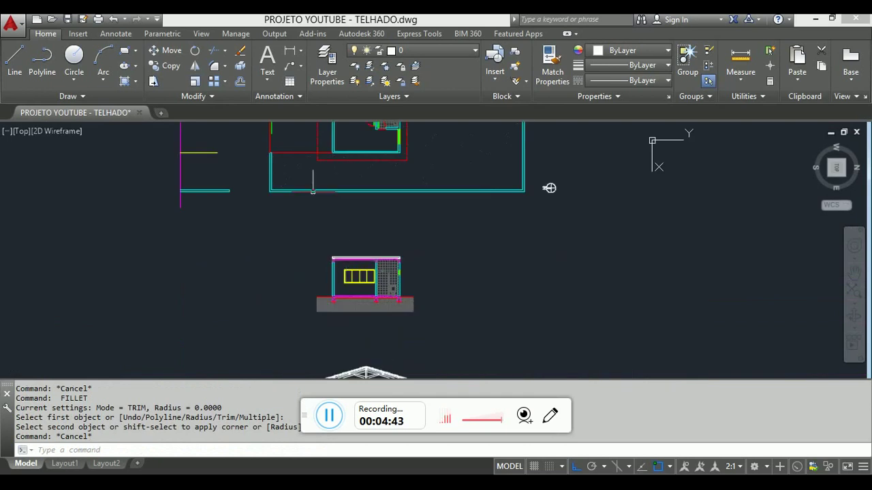
scroll(444, 295, "up", 3)
middle_click_drag(443, 296, 477, 121)
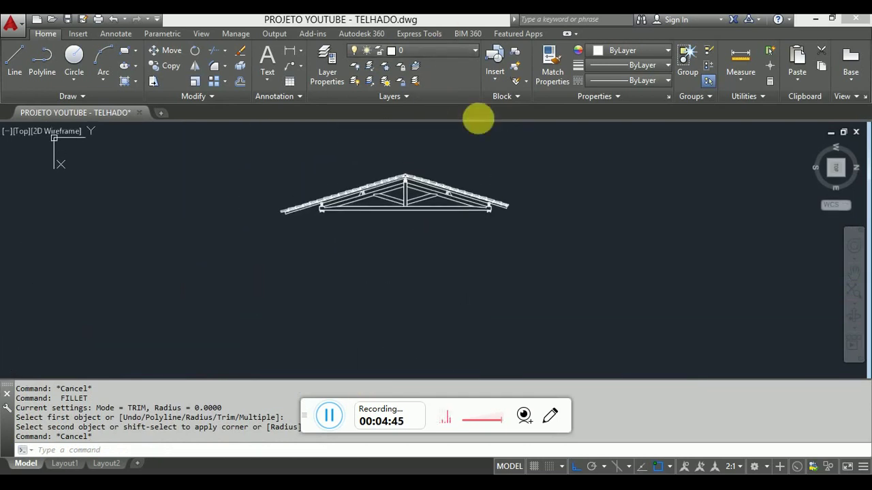
scroll(338, 228, "up", 3)
mouse_move(489, 157)
middle_mouse_down()
mouse_move(351, 205)
mouse_move(339, 218)
middle_mouse_up()
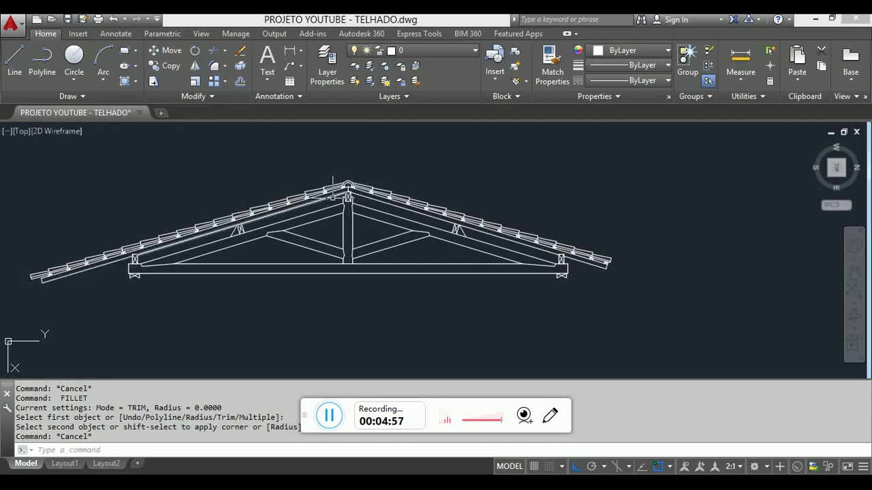
left_click(376, 201)
scroll(375, 202, "up", 5)
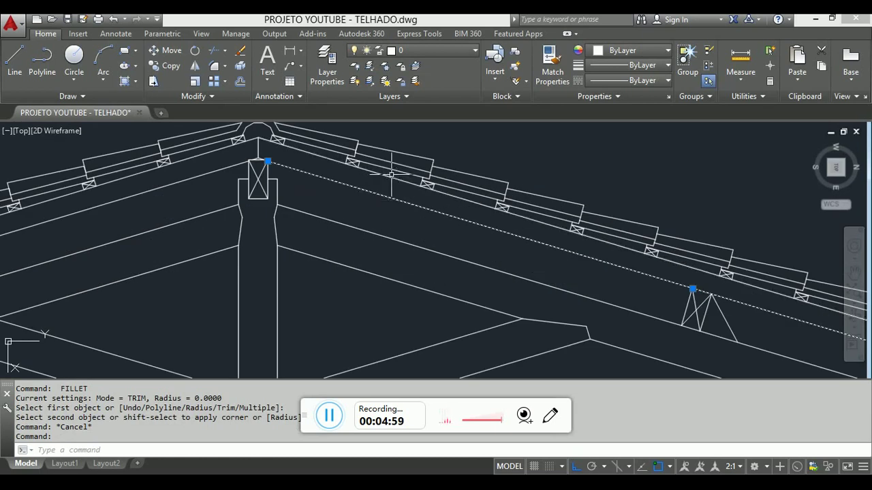
left_click(389, 173)
left_click(275, 168)
left_click(203, 183)
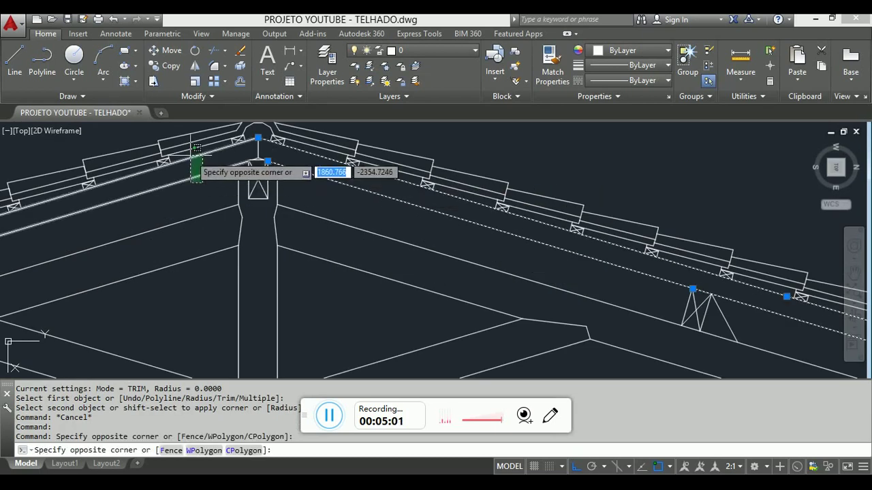
left_click(190, 161)
key("Escape")
Examine the small crossed battens under the roof tiles on the reference truss, and its overall layout relative to the section.
scroll(341, 152, "up", 5)
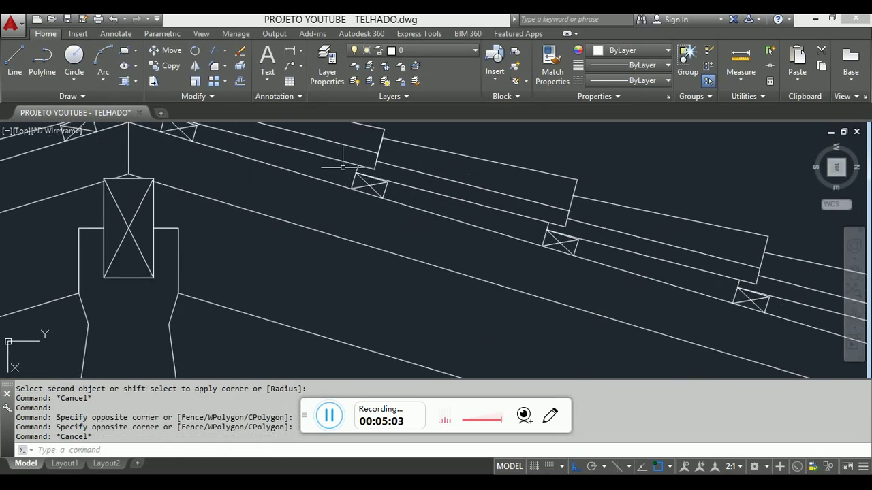
left_click(343, 168)
left_click(410, 219)
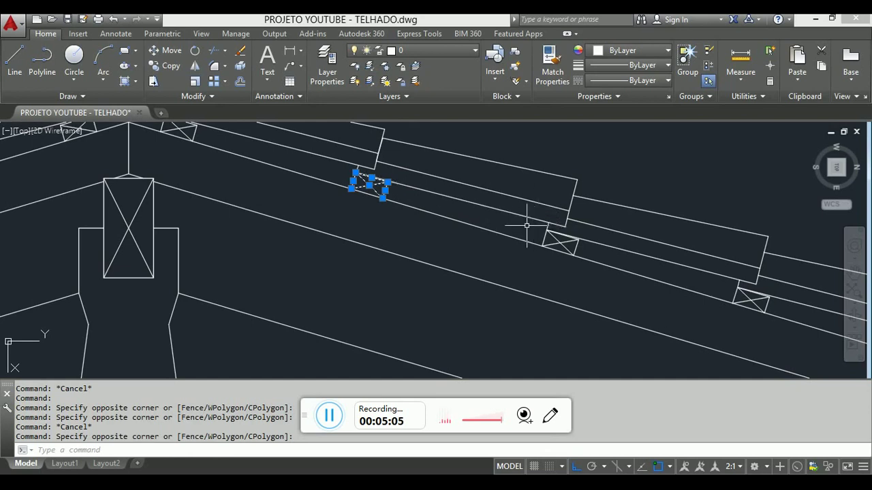
left_click(526, 225)
left_click(607, 274)
scroll(372, 179, "down", 5)
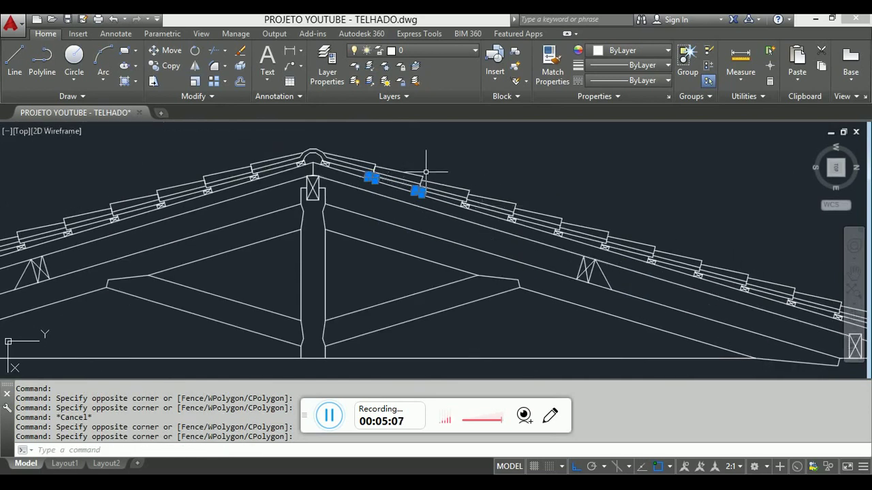
key("Escape")
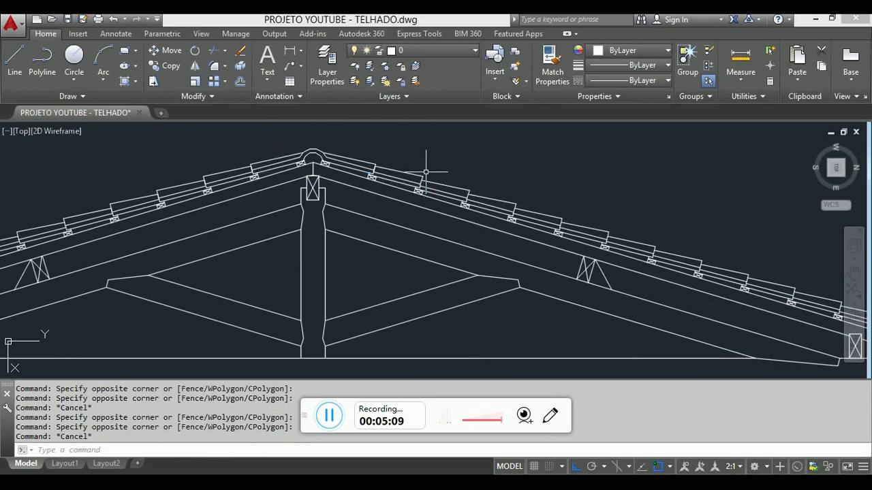
scroll(305, 144, "down", 2)
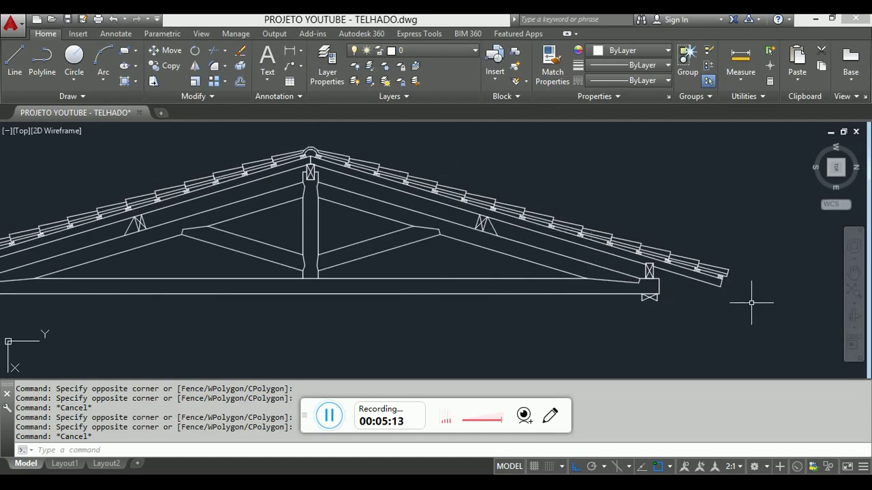
scroll(528, 288, "down", 6)
scroll(538, 259, "down", 2)
scroll(510, 214, "down", 2)
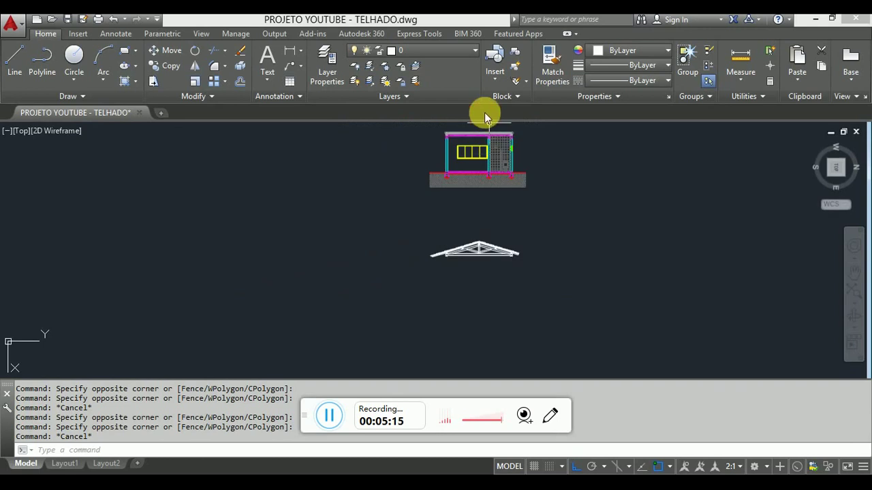
scroll(483, 117, "up", 4)
scroll(518, 157, "up", 4)
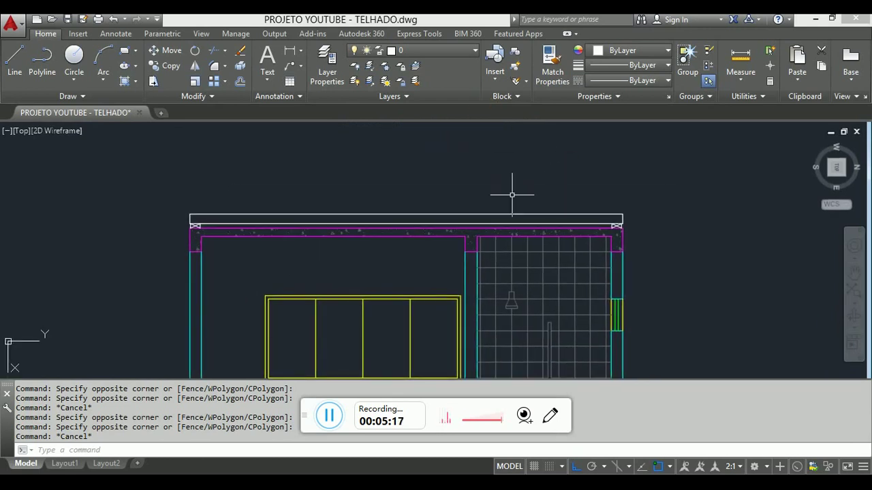
scroll(514, 198, "down", 6)
mouse_move(514, 202)
middle_mouse_down()
mouse_move(438, 188)
mouse_move(402, 194)
middle_mouse_up()
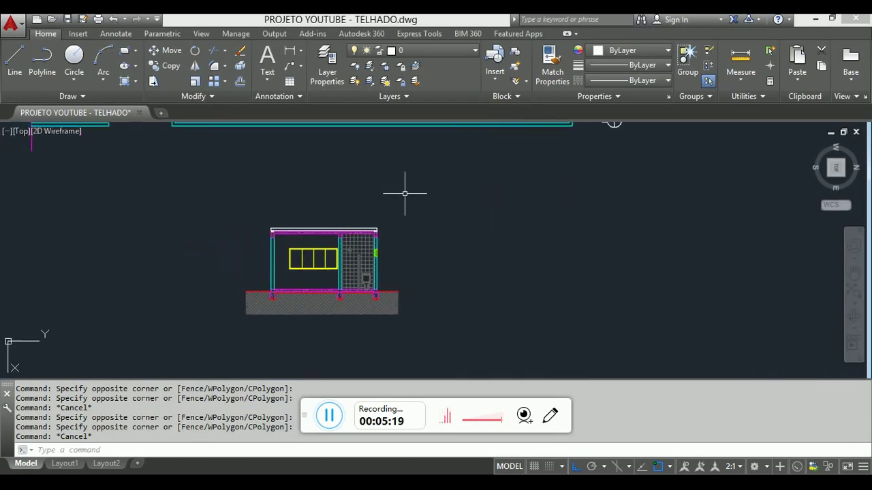
scroll(316, 205, "up", 4)
key("Escape")
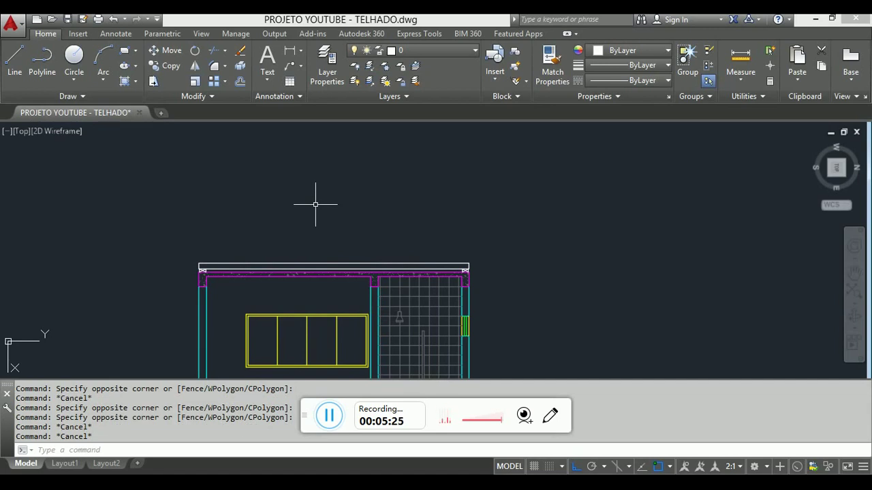
key("Escape")
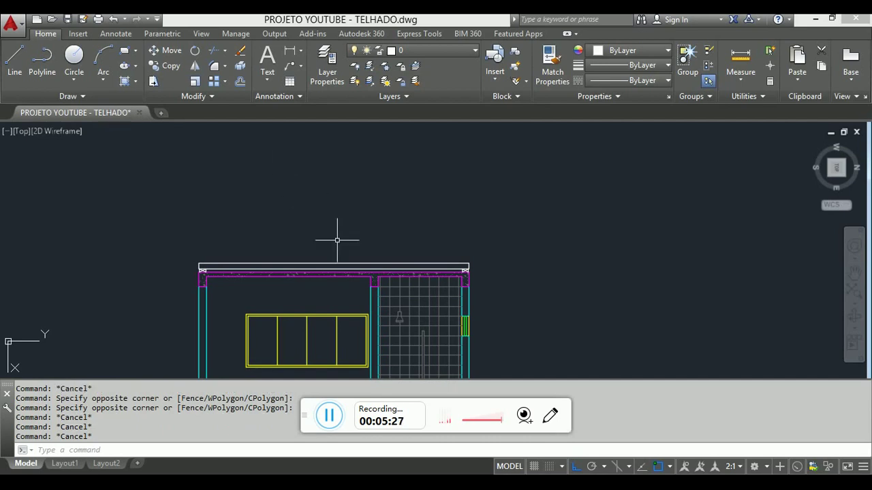
type("L")
key("Return")
left_click(355, 203)
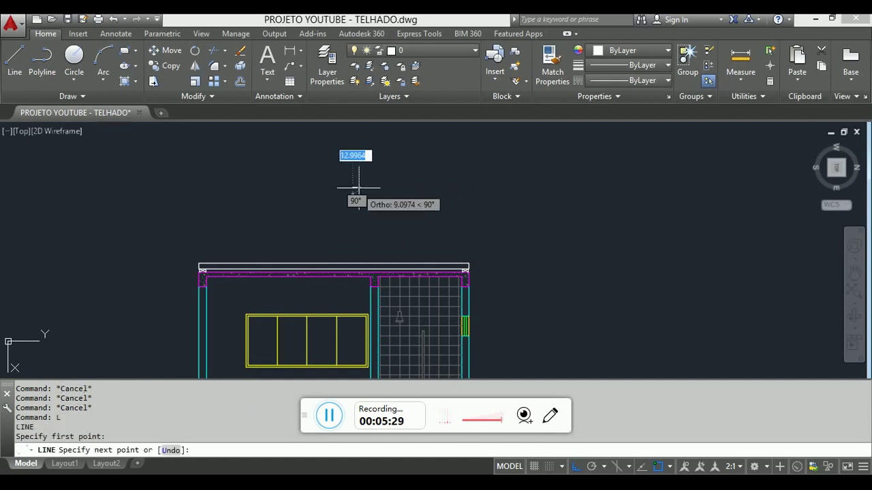
key("Escape")
key("Escape")
Draw a right triangle above the tie beam with a 100-unit horizontal base, a 30-unit vertical side and a closing sloped line.
key("Return")
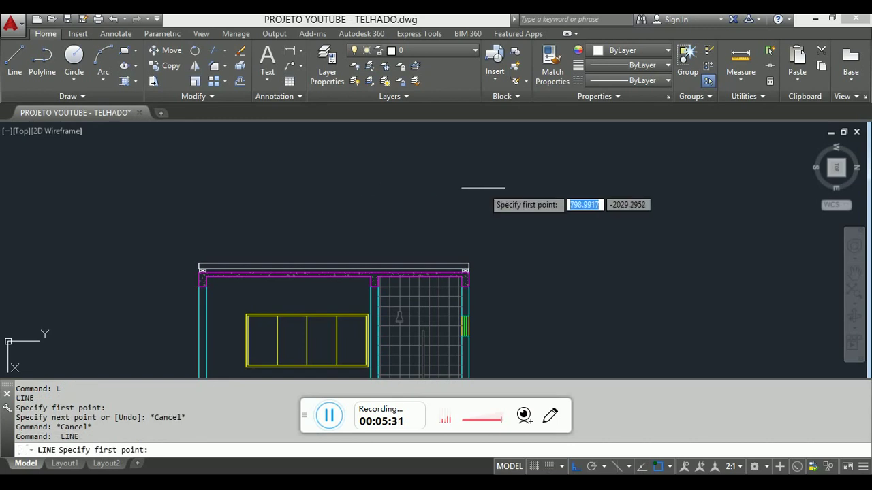
left_click(457, 190)
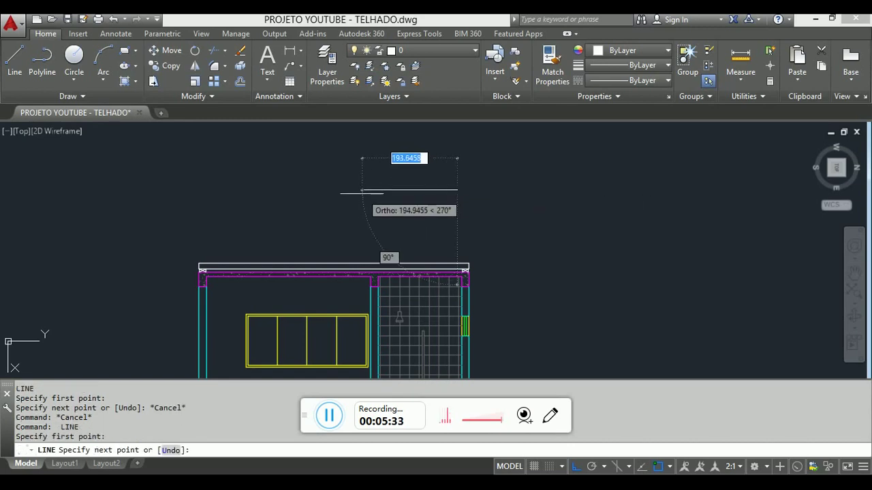
type("100")
key("Return")
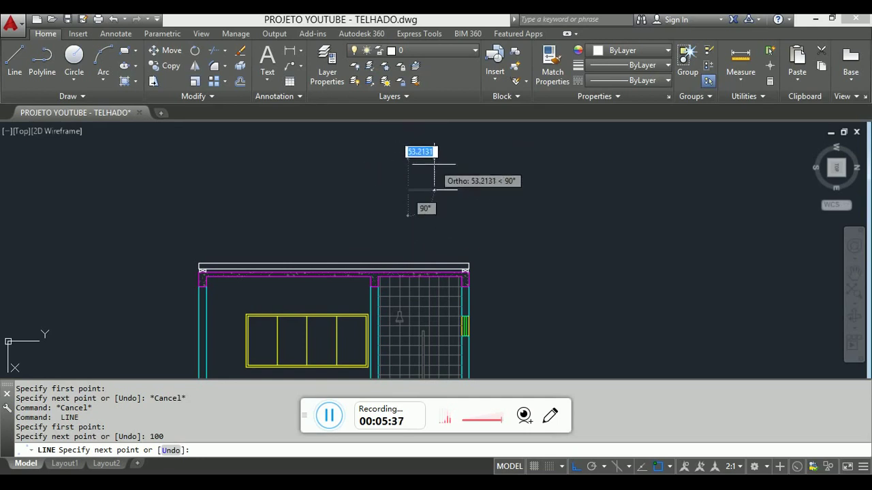
type("30")
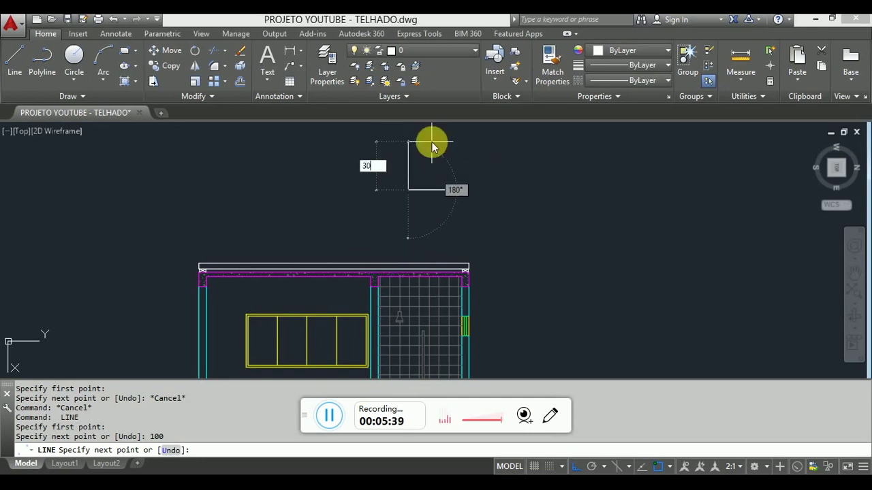
key("Return")
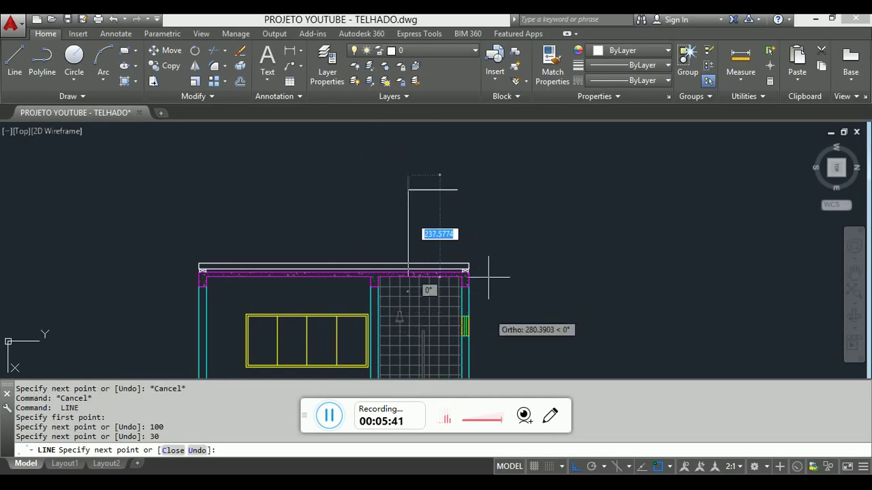
left_click(457, 191)
key("Escape")
Examine the triangle's sloped line and compare it with the rafter slope of the finished reference truss below the section.
scroll(439, 183, "up", 4)
left_click(438, 182)
left_click(375, 195)
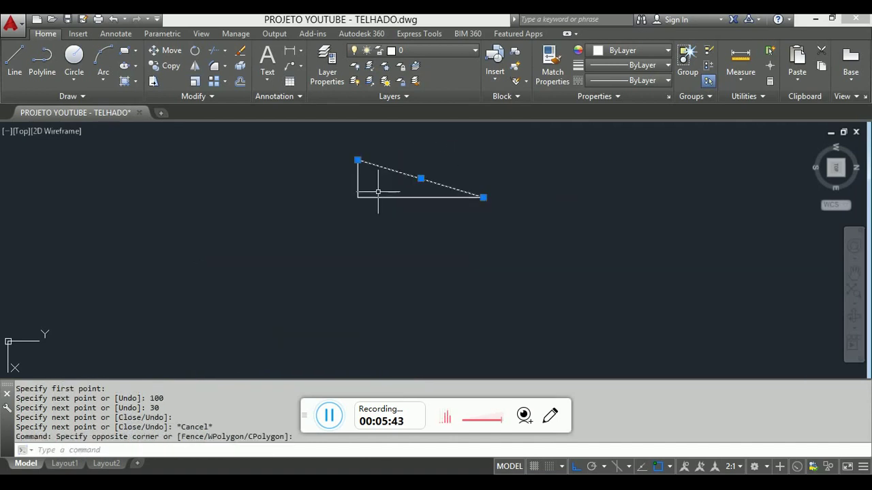
key("Escape")
scroll(451, 189, "up", 6)
scroll(686, 242, "down", 8)
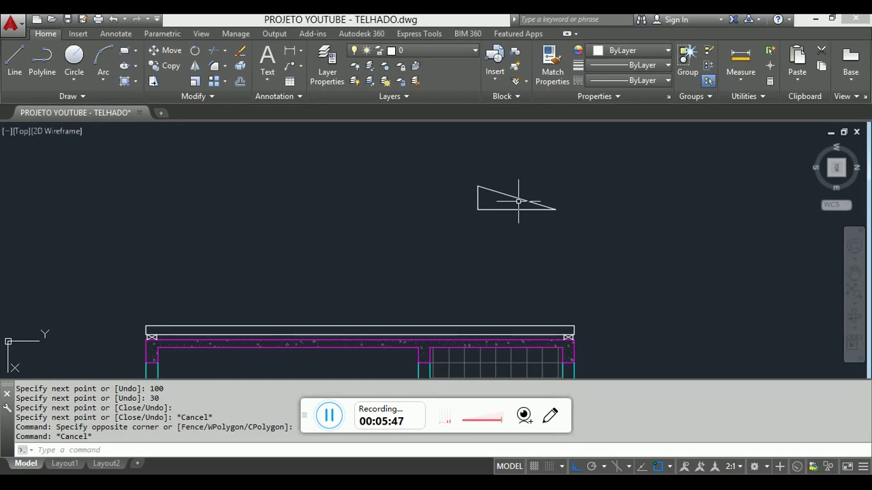
scroll(519, 202, "down", 2)
scroll(556, 267, "up", 3)
scroll(489, 312, "down", 8)
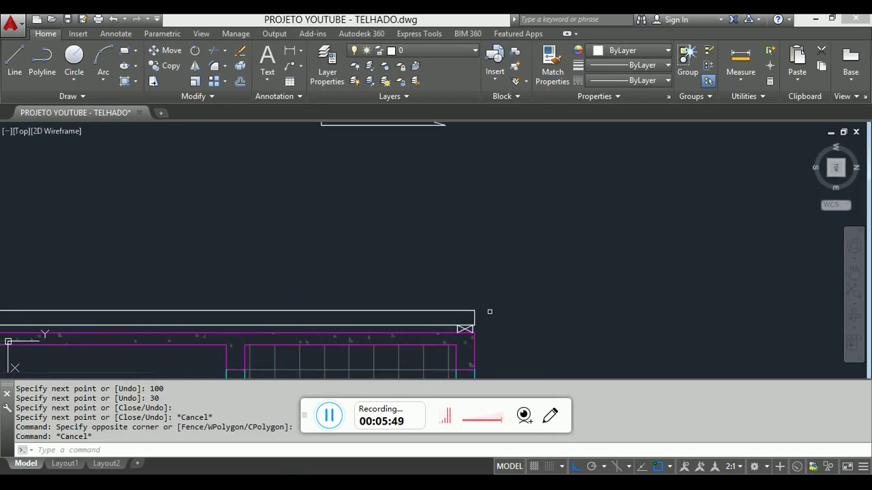
middle_click_drag(512, 327, 503, 136)
scroll(458, 194, "up", 5)
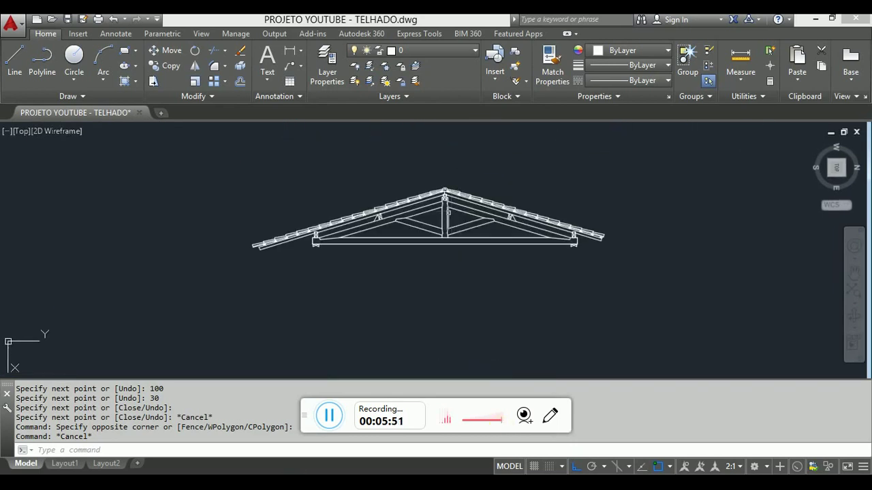
middle_click_drag(458, 152, 412, 409)
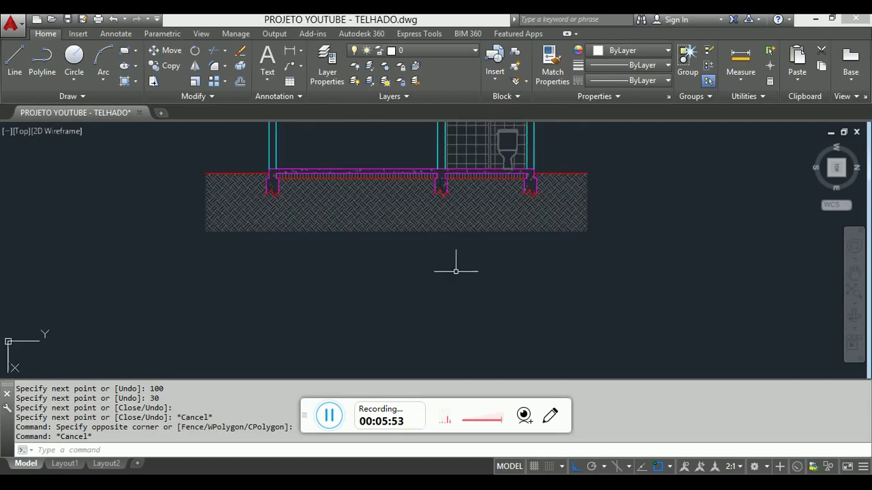
scroll(486, 269, "down", 5)
scroll(484, 143, "up", 7)
middle_click_drag(502, 141, 469, 204)
scroll(444, 248, "up", 2)
left_click(432, 156)
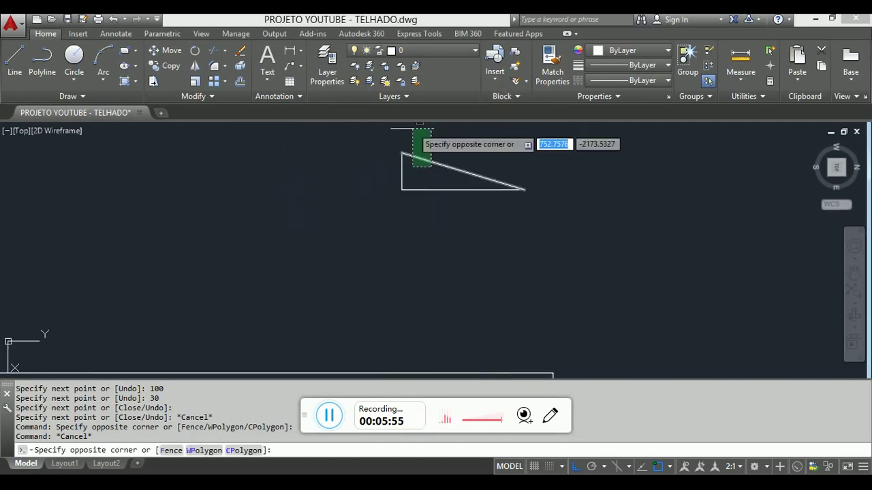
left_click(414, 130)
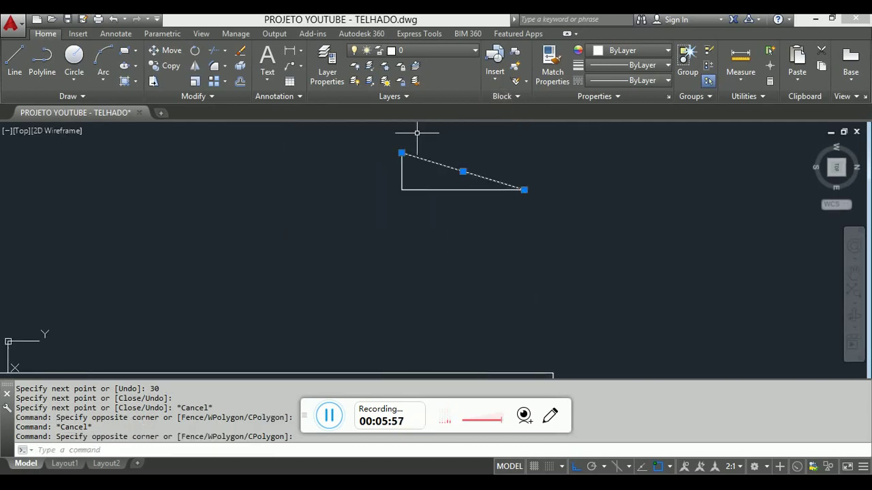
type("mi")
key("Escape")
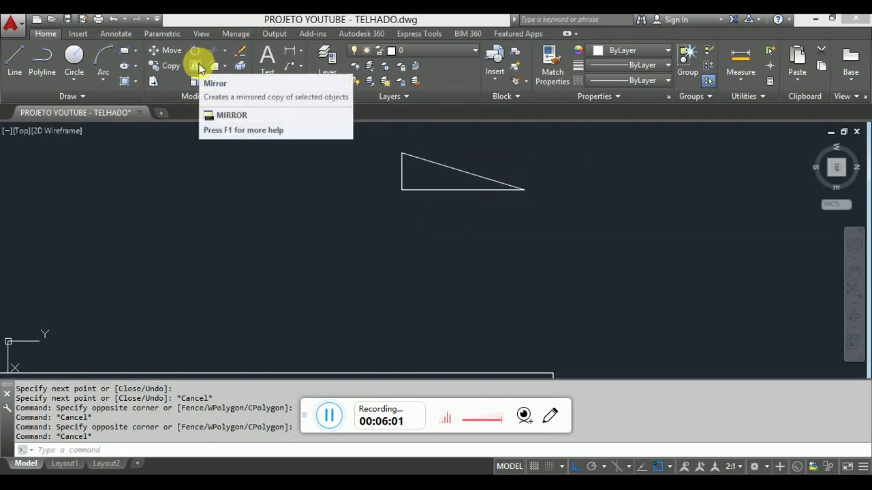
key("Escape")
left_click(451, 176)
left_click(443, 140)
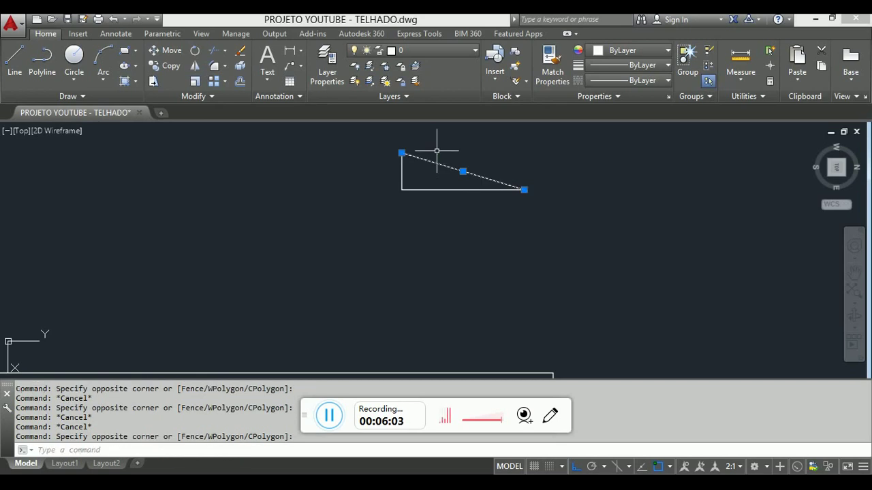
type("mi")
key("Return")
left_click(401, 154)
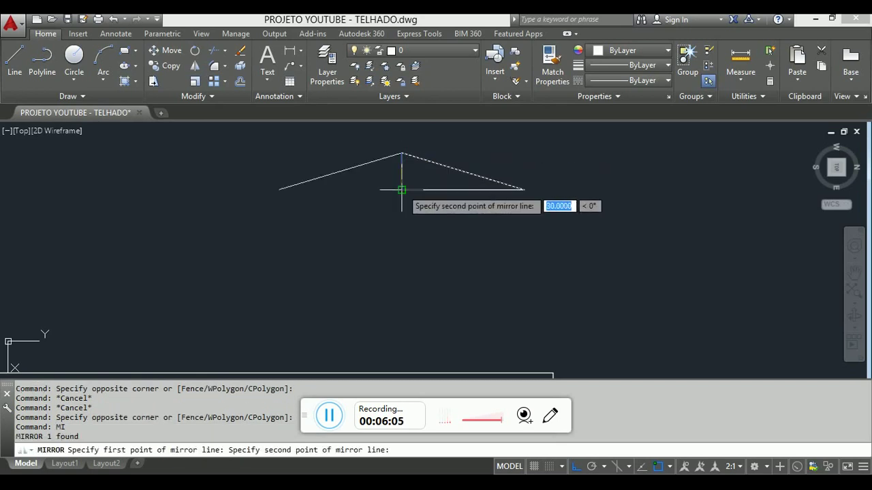
key("Escape")
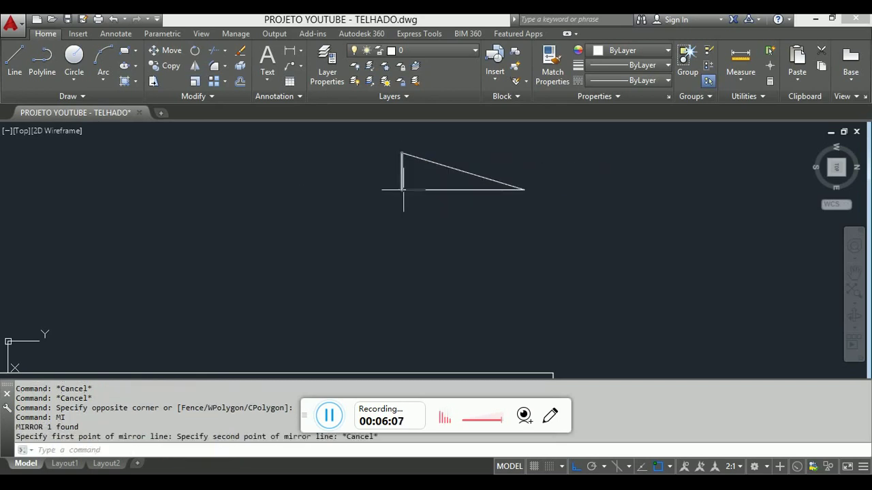
Mirror the sloped line about the triangle's vertical side, keeping the source line, and undo the mirror.
left_click(450, 174)
left_click(440, 142)
type("mi")
key("Return")
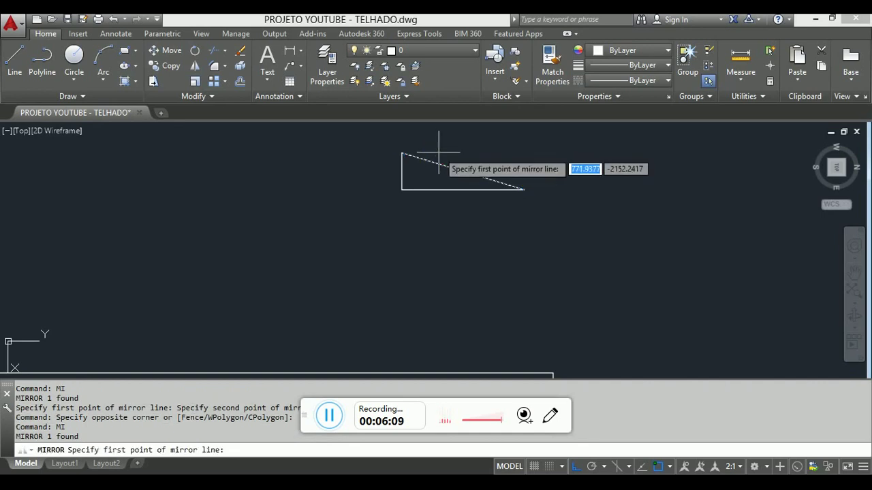
left_click(402, 154)
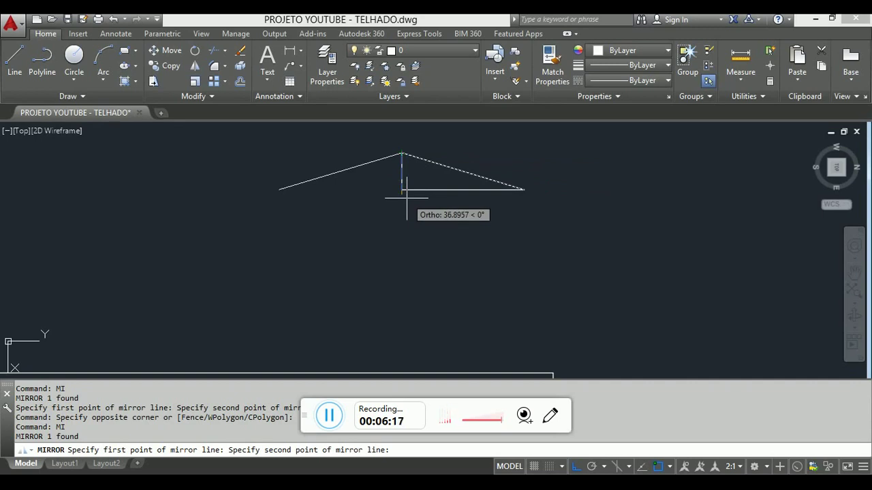
left_click(404, 186)
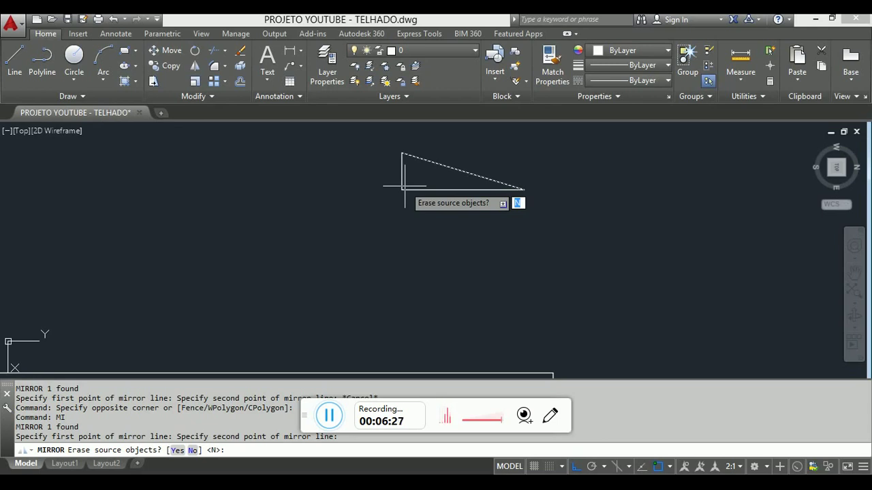
key("Return")
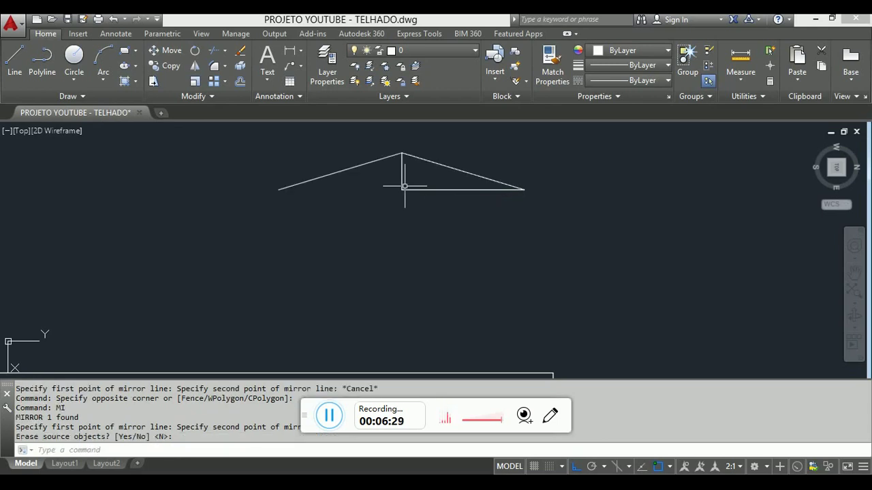
left_click(364, 186)
key("Escape")
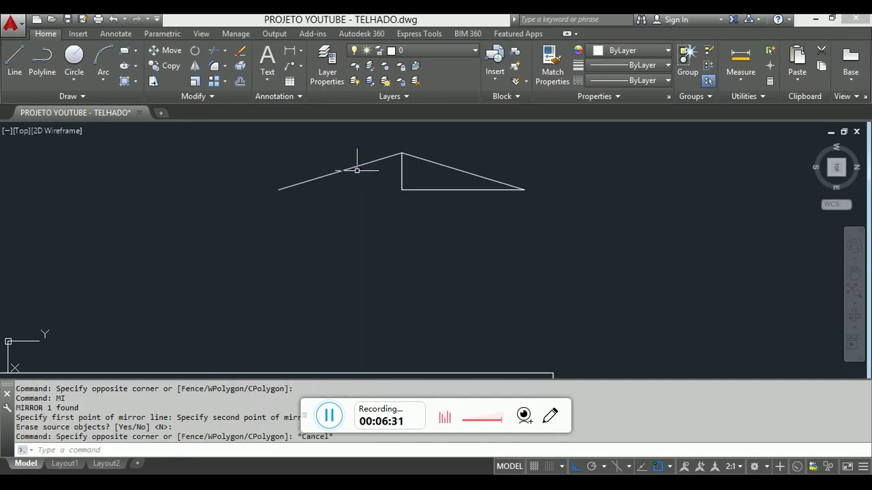
key("ctrl+z")
Mirror the sloped line about the triangle's vertical side with the source line erased, and undo the mirror.
left_click(431, 165)
left_click(415, 158)
type("mi")
key("Return")
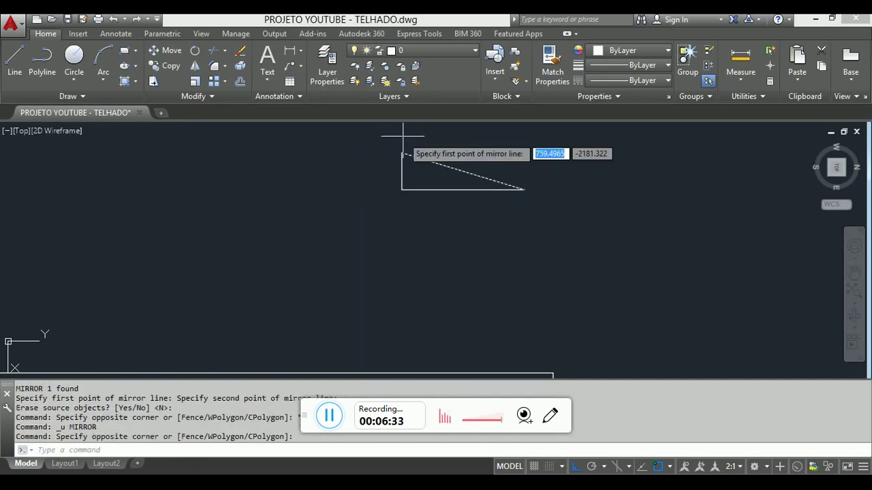
left_click(402, 154)
left_click(402, 189)
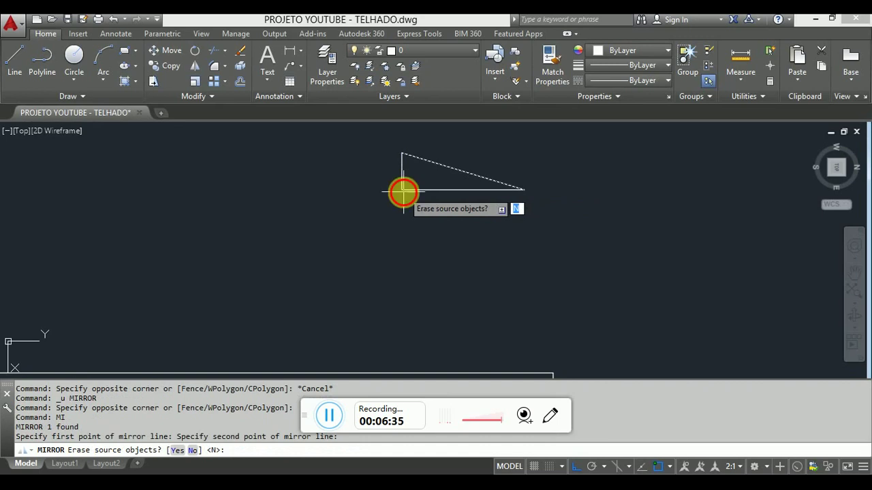
type("y")
key("Return")
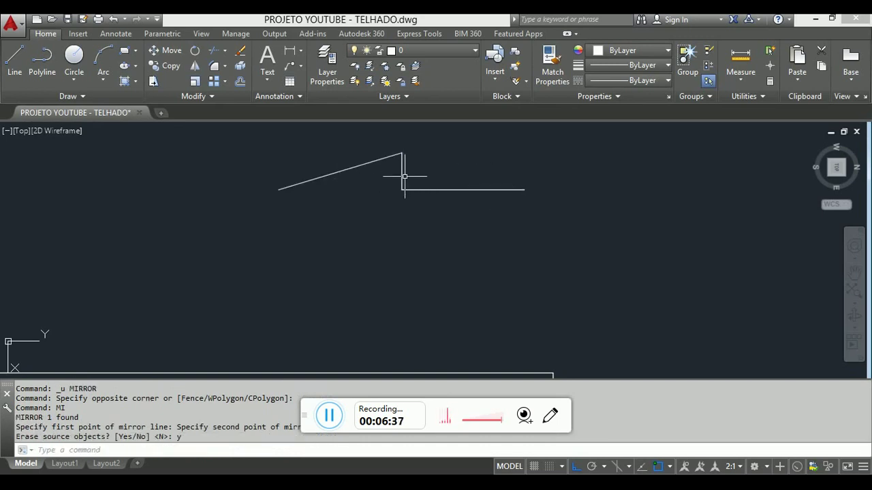
key("ctrl+z")
key("ctrl+z")
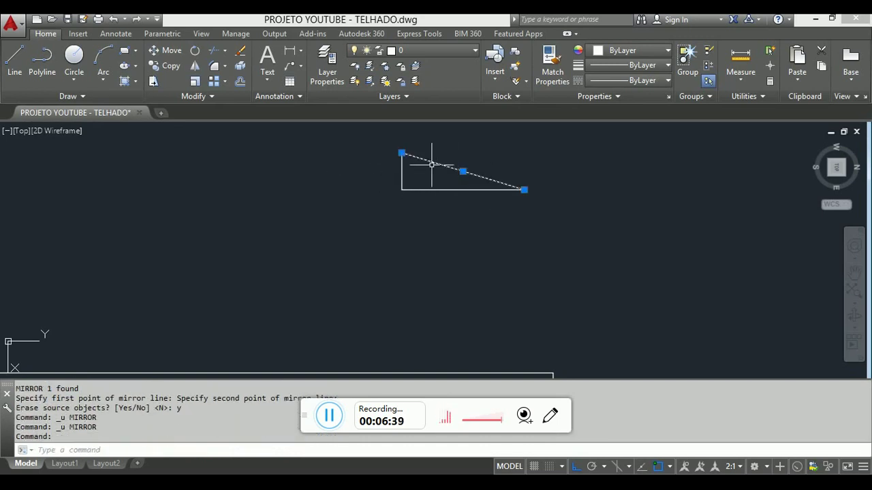
Mirror the triangle's sloped line about its 30-unit vertical side to form the opposite slope, keeping the source line.
type("mi")
key("Return")
left_click(402, 153)
left_click(401, 188)
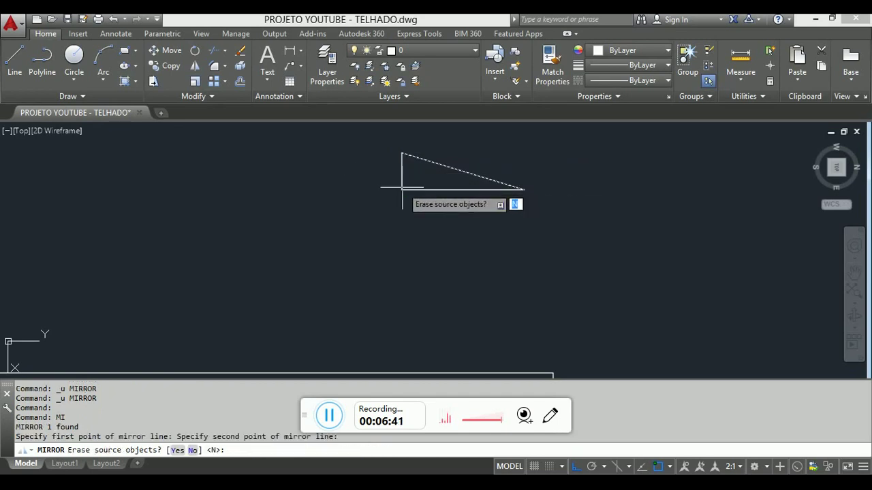
key("Return")
Draw a vertical line from the upper inner corner of the left wall plate up past the top of the tie beam.
scroll(436, 203, "down", 3)
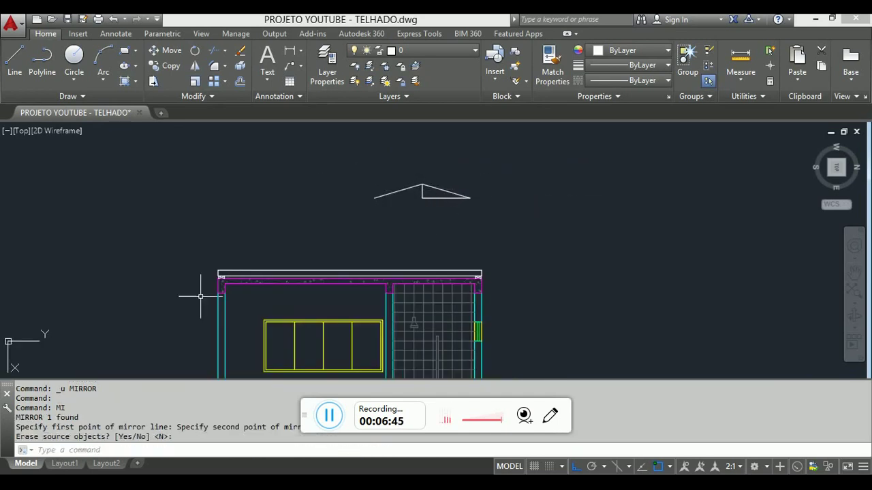
scroll(200, 296, "up", 5)
key("Escape")
type("l")
key("Return")
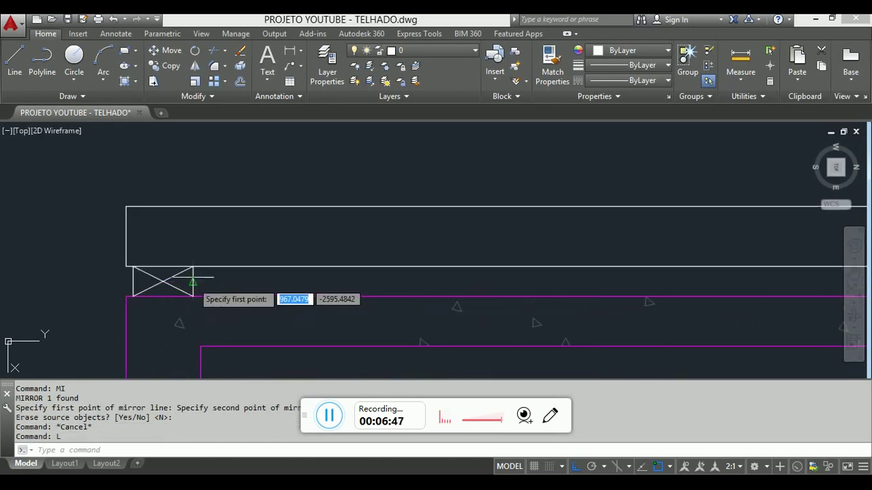
left_click(194, 268)
scroll(194, 268, "down", 2)
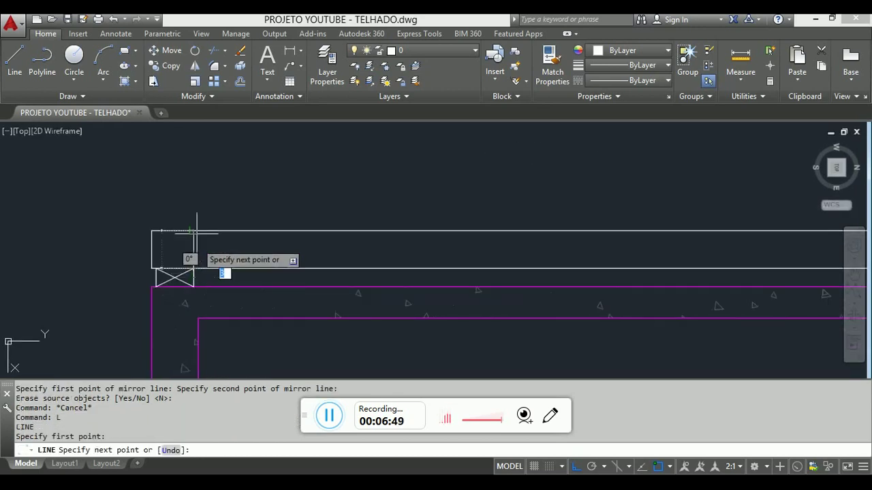
left_click(193, 139)
scroll(284, 199, "up", 5)
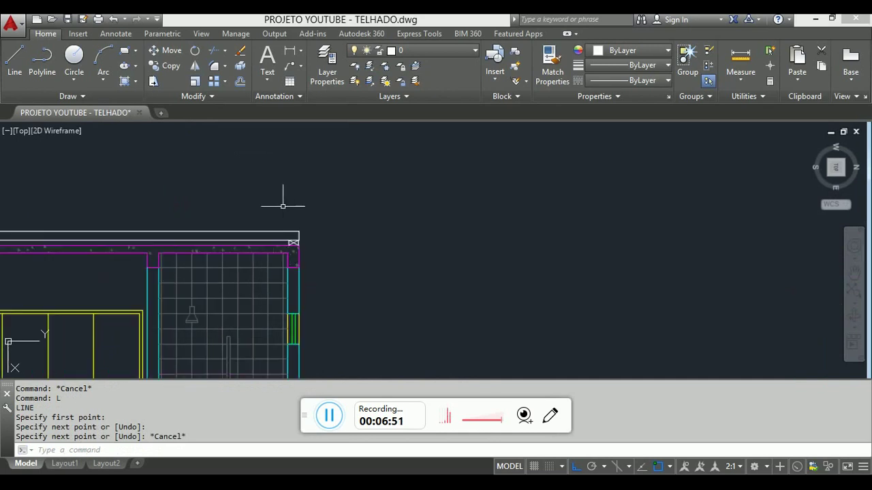
Draw a vertical line about 45 units long upward from the upper inner corner of the right wall plate, past the tie beam.
key("Return")
left_click(297, 293)
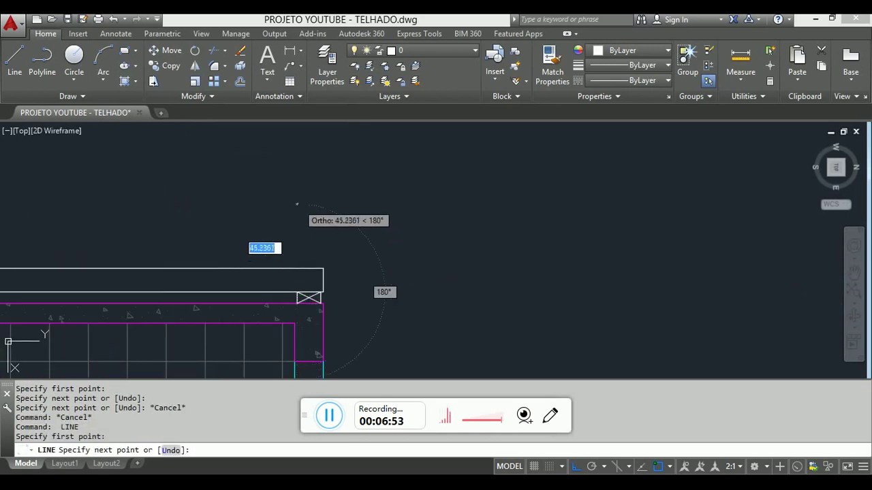
key("Escape")
Copy the mirrored slope line by its lower end to where the left vertical guide meets the tie beam's top edge.
scroll(581, 239, "down", 5)
left_click(435, 168)
left_click(421, 154)
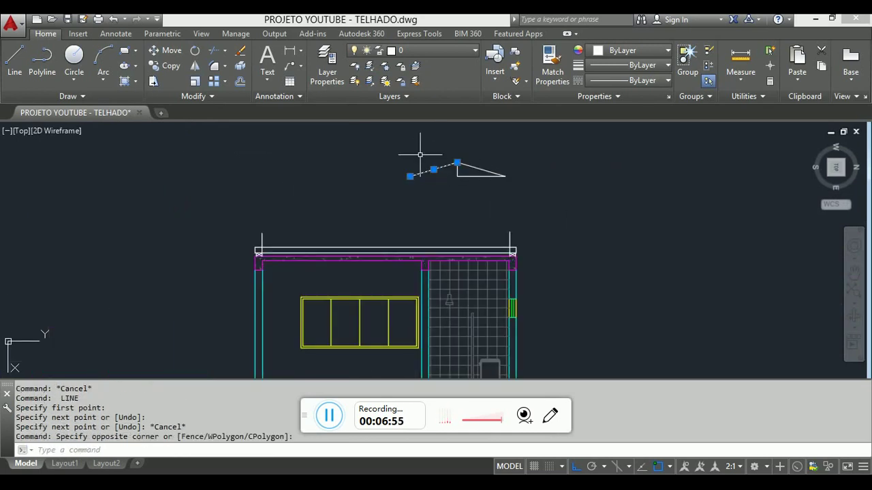
type("co")
key("Return")
left_click(410, 176)
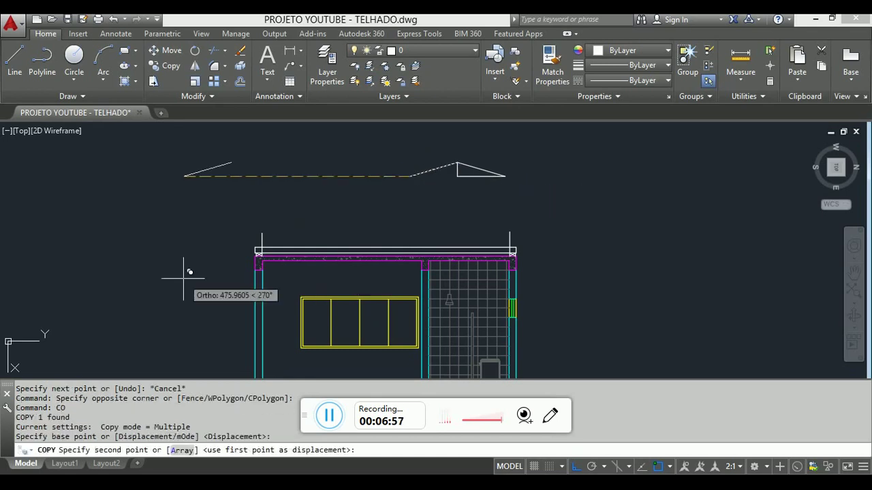
scroll(252, 243, "up", 2)
left_click(254, 245)
key("Escape")
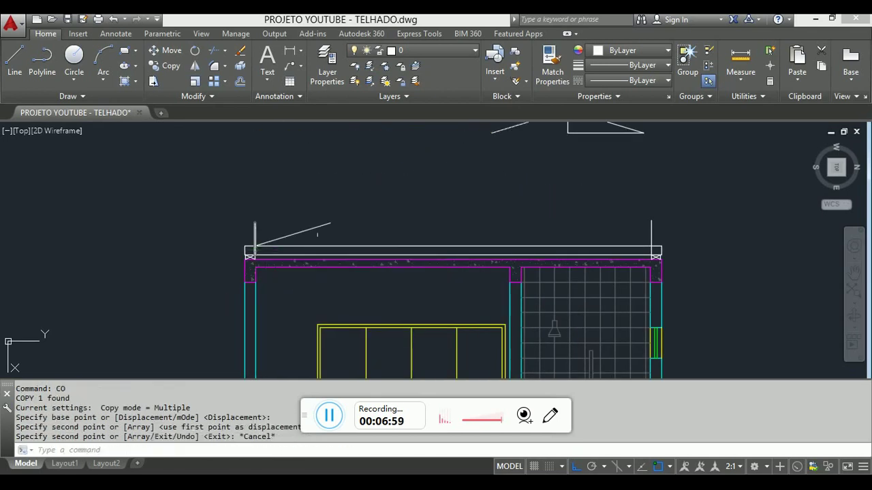
middle_click_drag(572, 209, 329, 284)
left_click(349, 198)
key("Escape")
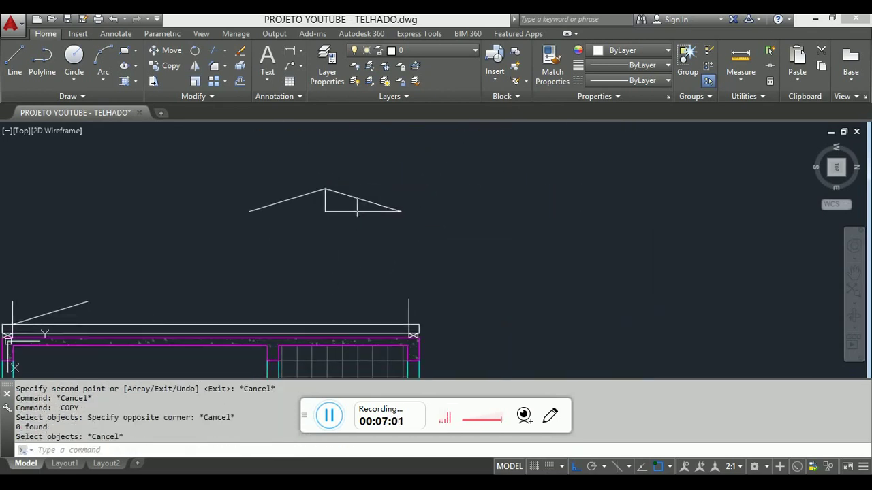
key("Escape")
Copy the triangle's original sloped line by its lower end to where the right vertical guide meets the tie beam's top edge.
left_click(362, 200)
left_click(343, 201)
key("Escape")
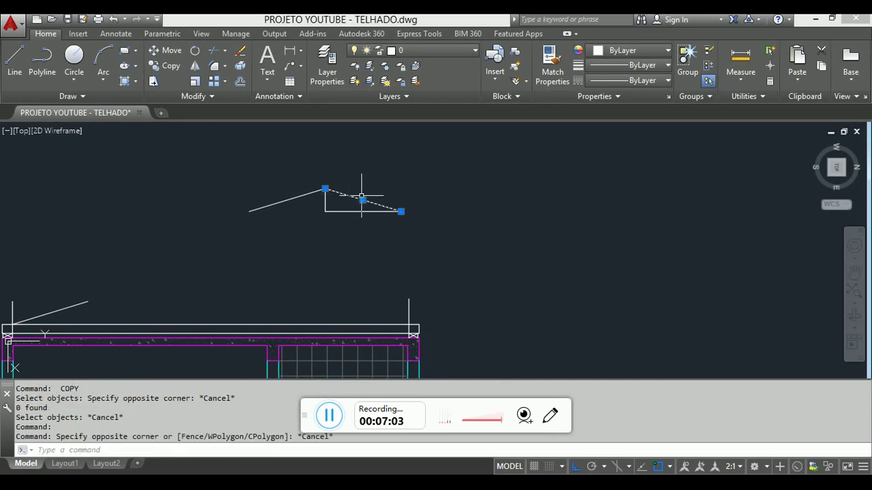
type("co")
key("Return")
left_click(401, 211)
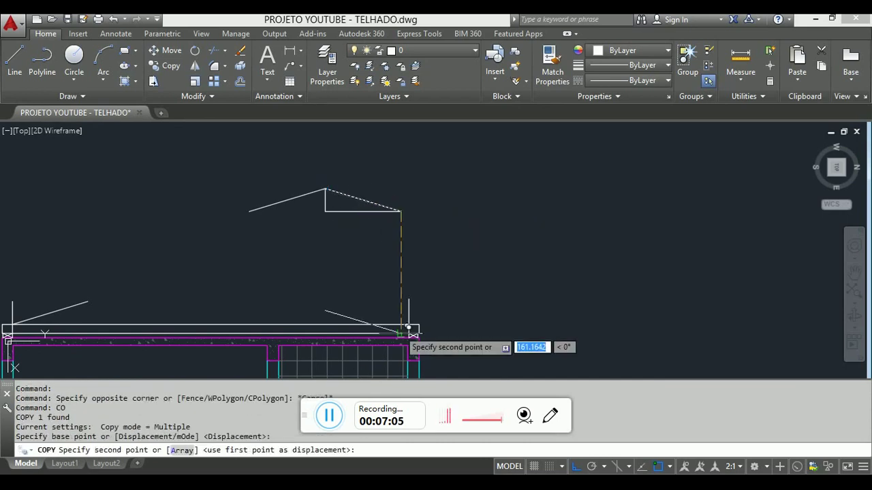
left_click(409, 323)
key("Escape")
Erase the two vertical guide lines above the wall plates.
left_click(370, 273)
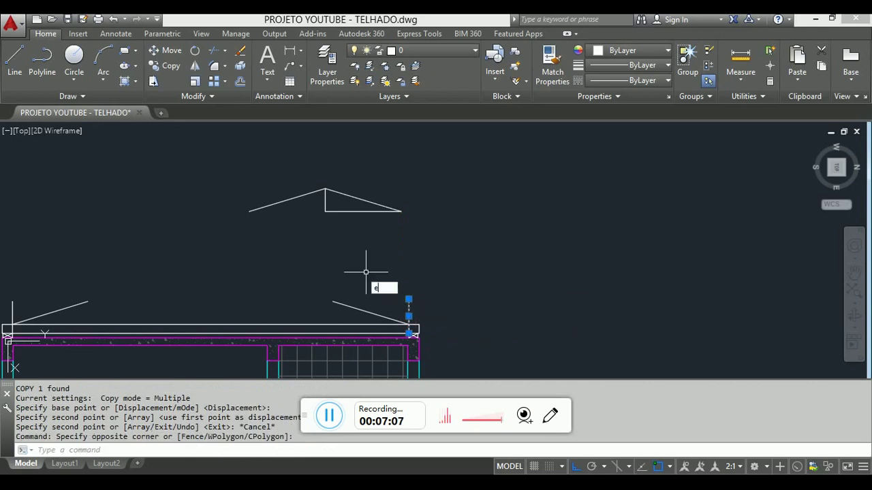
left_click(109, 298)
type("e")
key("Return")
left_click(14, 307)
left_click(78, 293)
type("e")
key("Return")
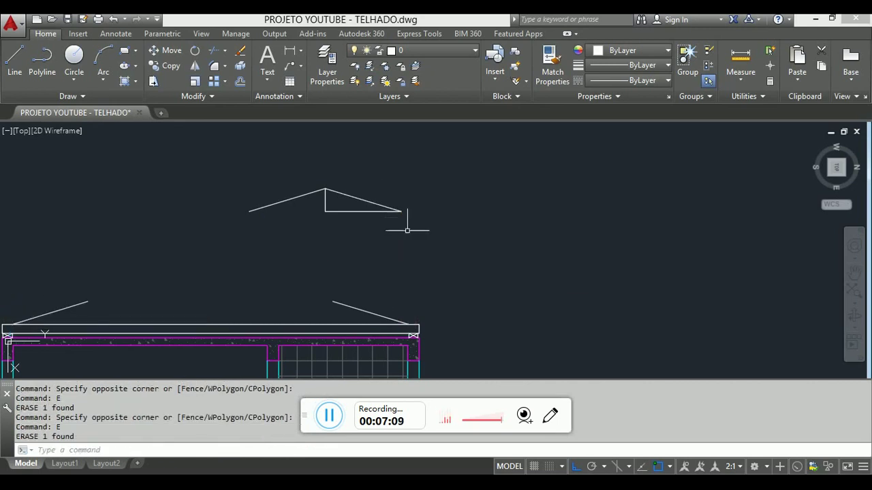
Move the slope triangle and its mirrored line straight up, farther away from the house section.
left_click(409, 225)
left_click(269, 160)
scroll(459, 258, "down", 3)
type("m")
key("Return")
left_click(453, 235)
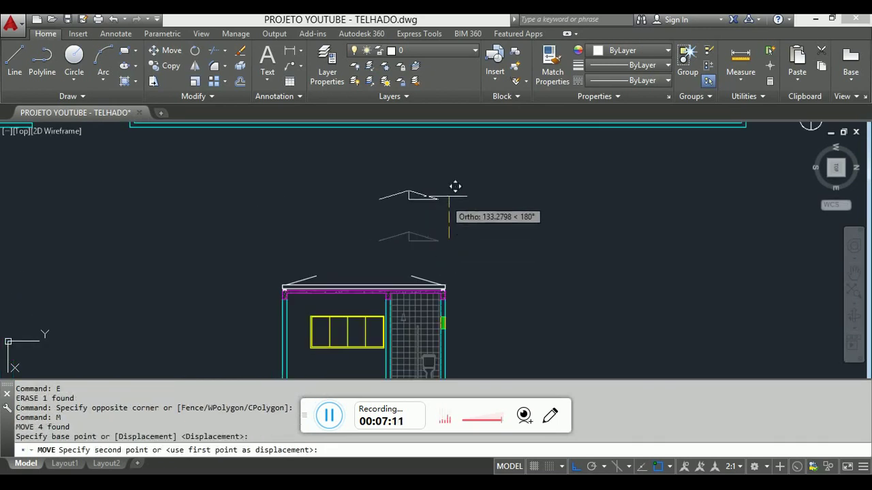
left_click(453, 167)
key("Escape")
key("Escape")
Join the two rafter lines at the ridge with a zero-radius fillet.
scroll(388, 270, "up", 2)
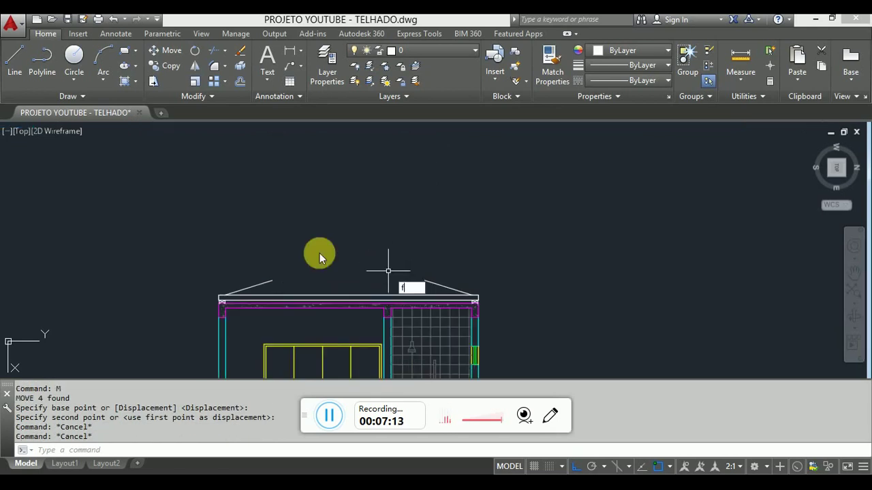
type("f")
key("Return")
left_click(250, 287)
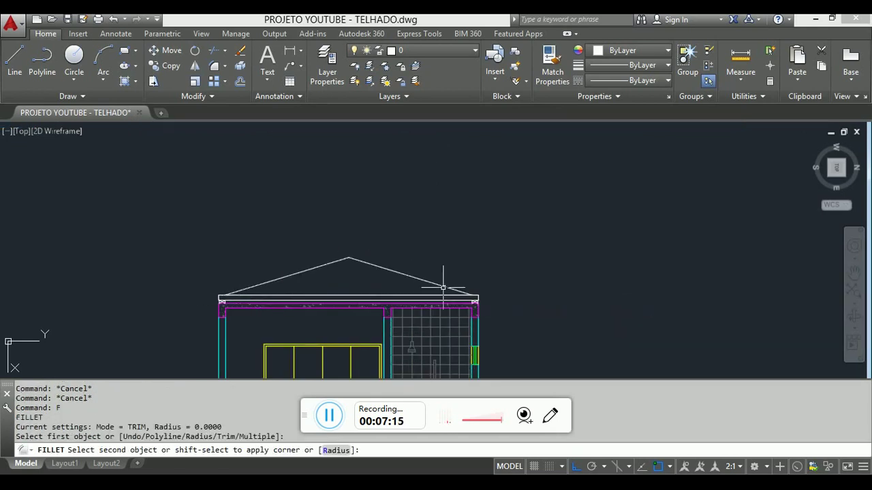
key("Escape")
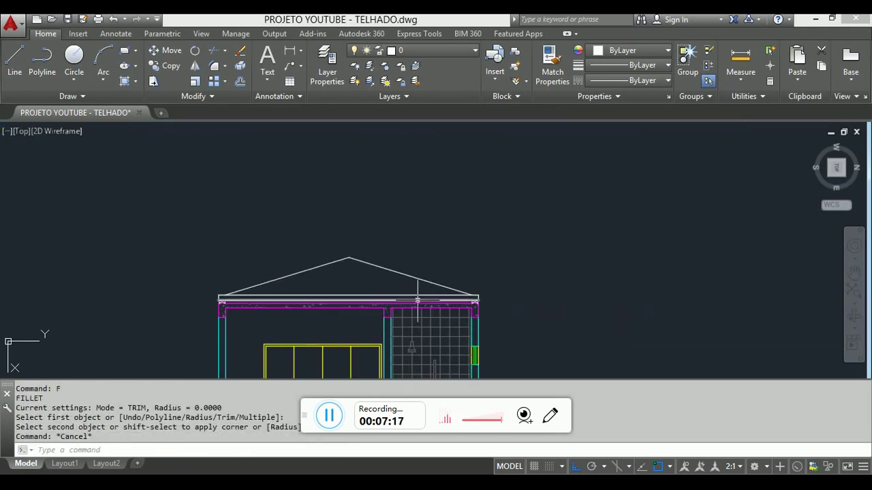
Examine the members of the reference truss, highlighting its rafters, tie beam, central post and diagonal struts.
scroll(434, 285, "up", 6)
scroll(363, 267, "down", 2)
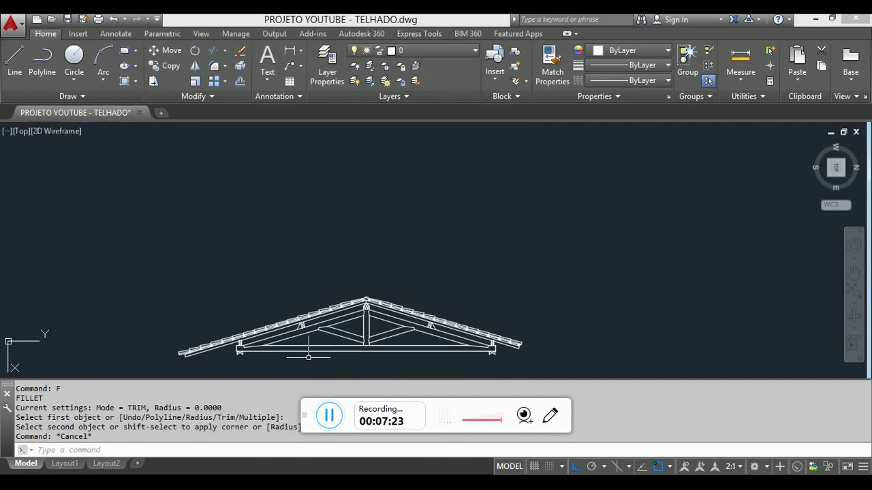
scroll(308, 355, "up", 2)
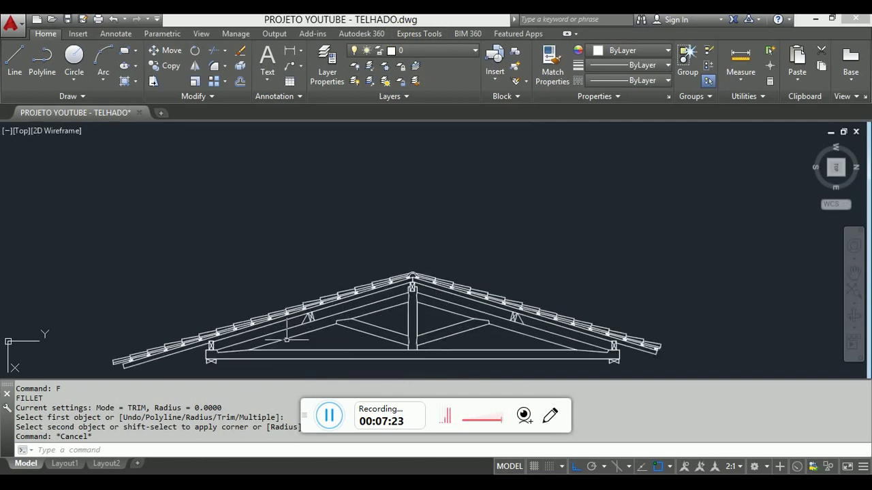
left_click(215, 353)
left_click(454, 290)
left_click(468, 314)
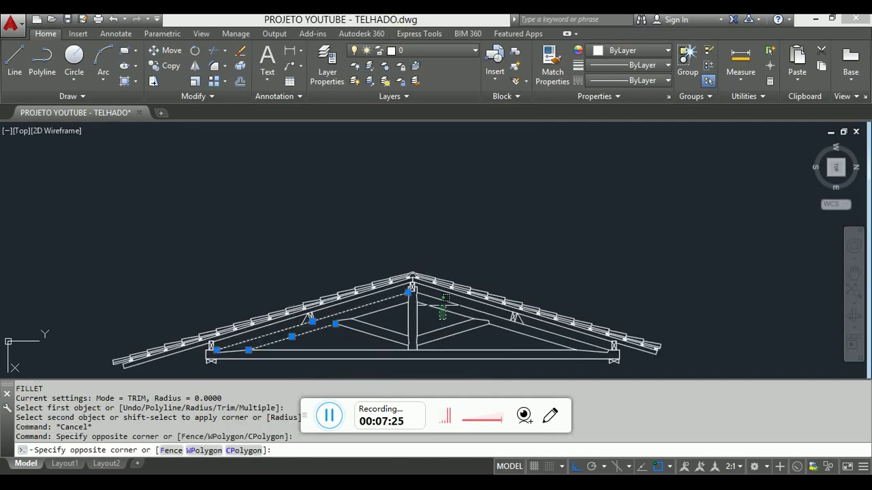
left_click(441, 310)
left_click(453, 360)
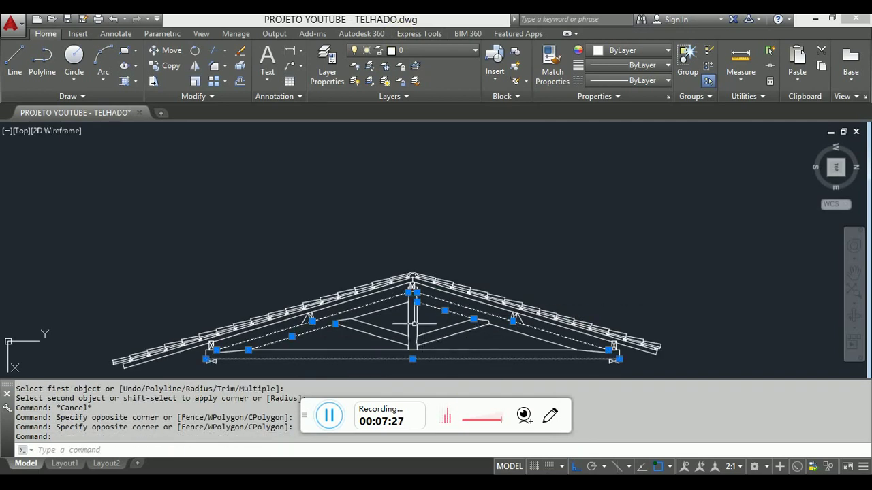
left_click(435, 357)
left_click(404, 331)
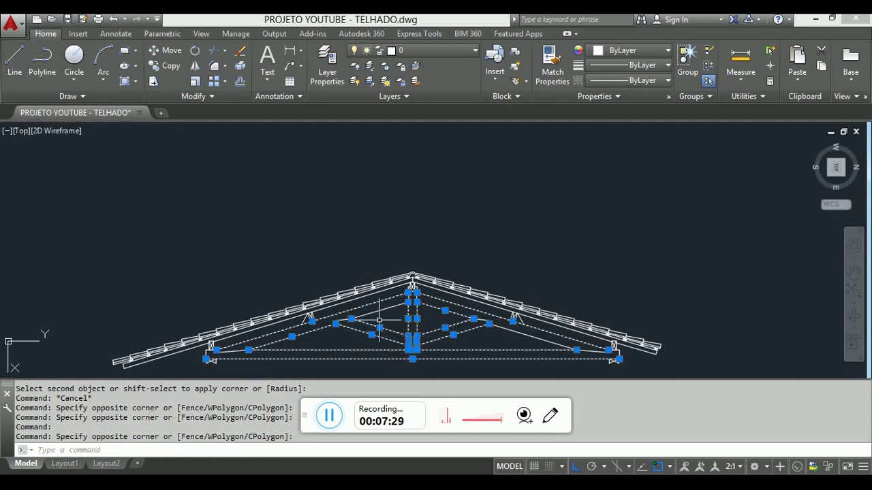
left_click(380, 318)
left_click(444, 344)
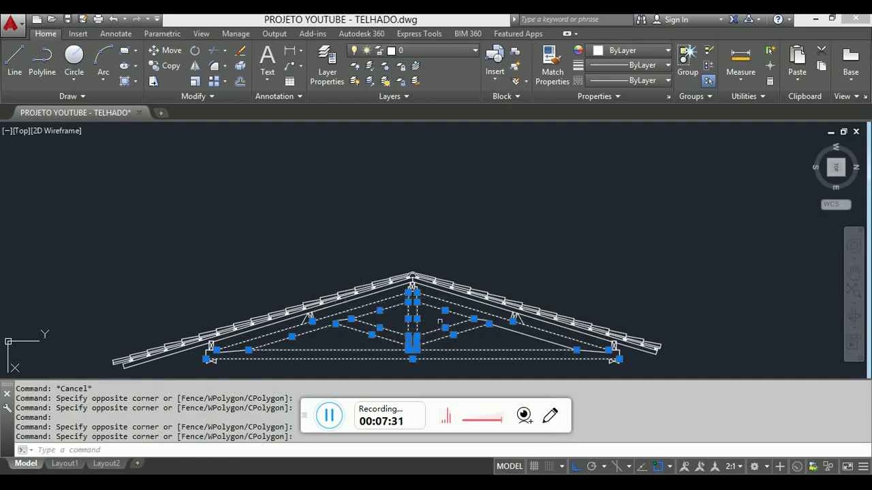
key("Escape")
Offset both sloped rafter lines 12 units toward the inside of the roof.
scroll(425, 253, "down", 5)
scroll(425, 246, "up", 4)
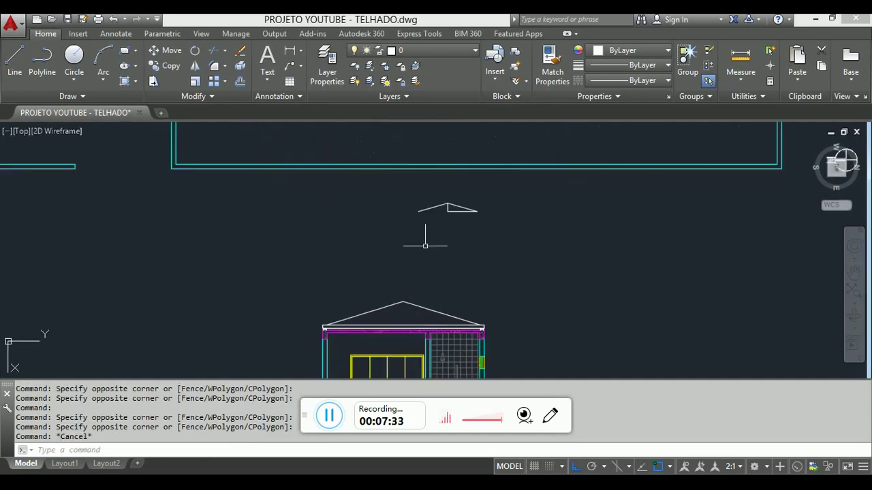
scroll(413, 308, "up", 5)
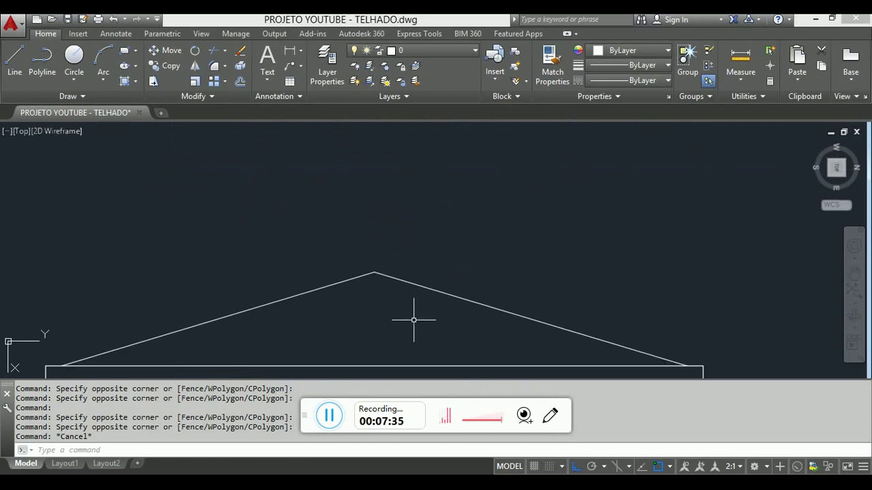
key("Escape")
key("Escape")
key("Escape")
key("Escape")
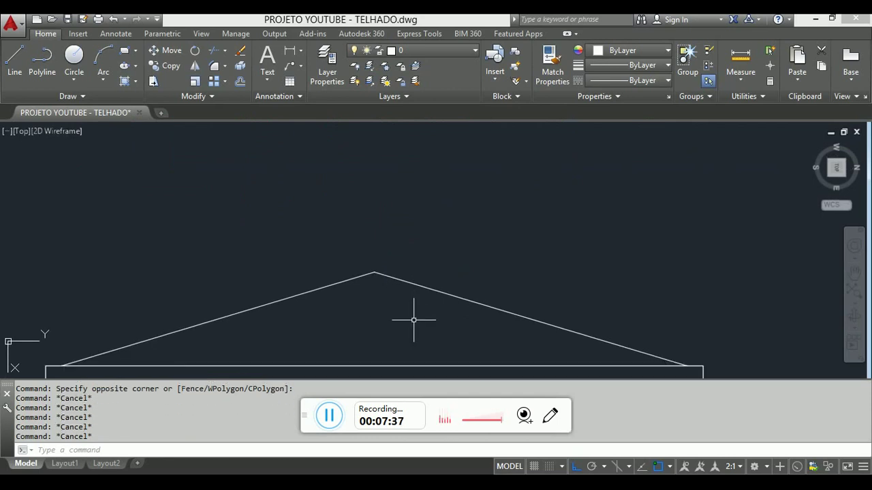
type("o")
key("Return")
key("Return")
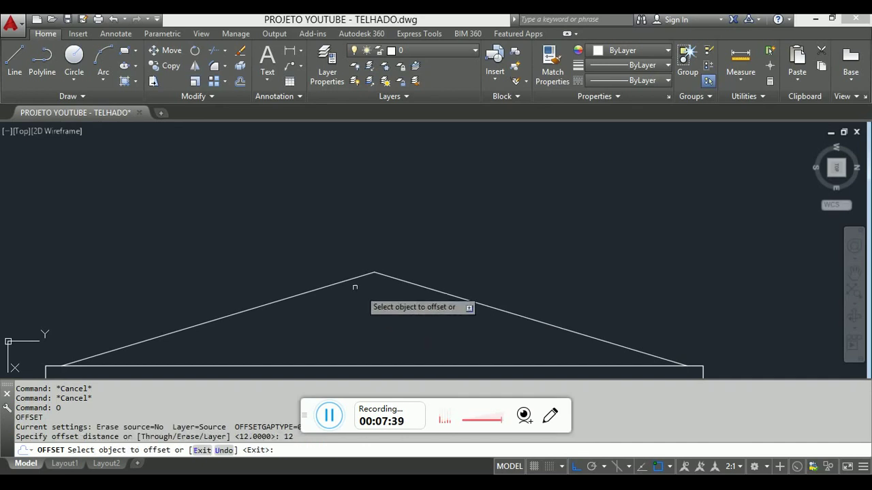
left_click(347, 281)
left_click(387, 306)
left_click(432, 286)
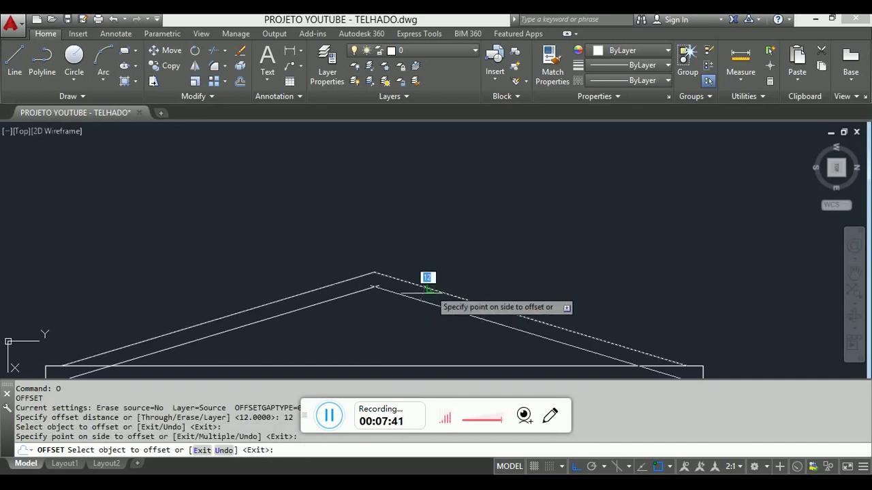
left_click(446, 306)
scroll(467, 205, "down", 6)
scroll(378, 211, "up", 4)
scroll(436, 228, "up", 5)
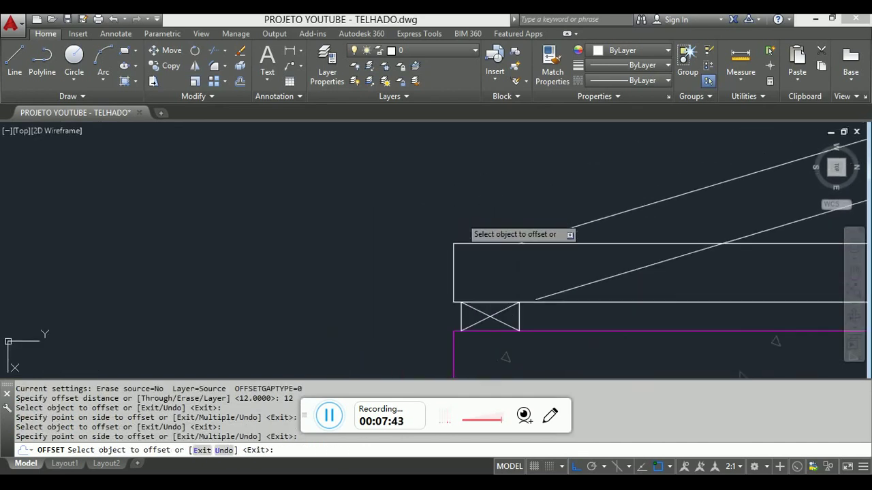
key("Escape")
type("l")
key("Return")
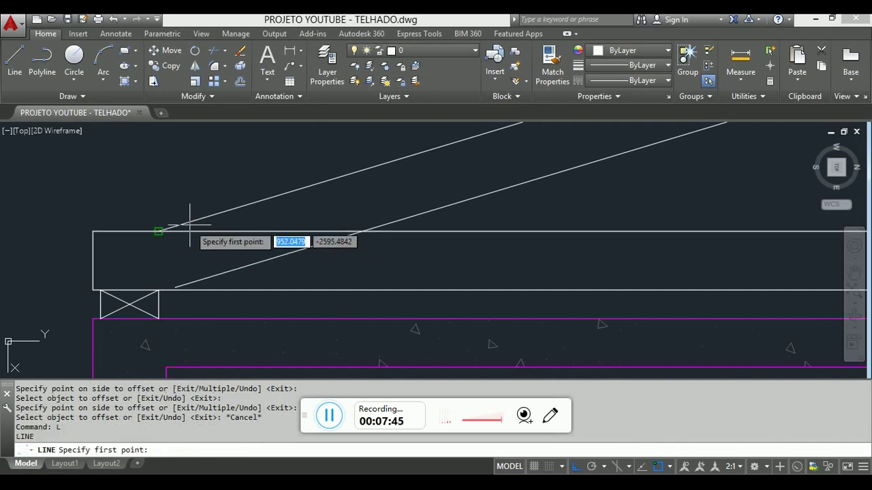
right_click(657, 465)
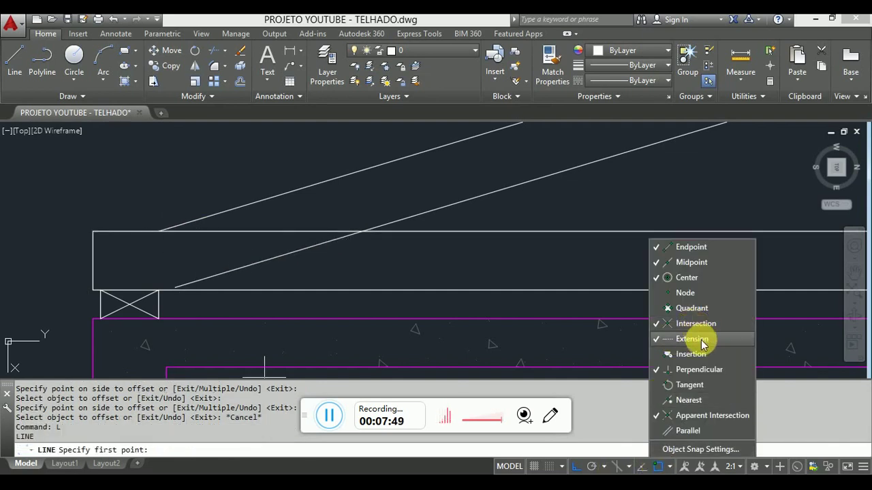
key("Escape")
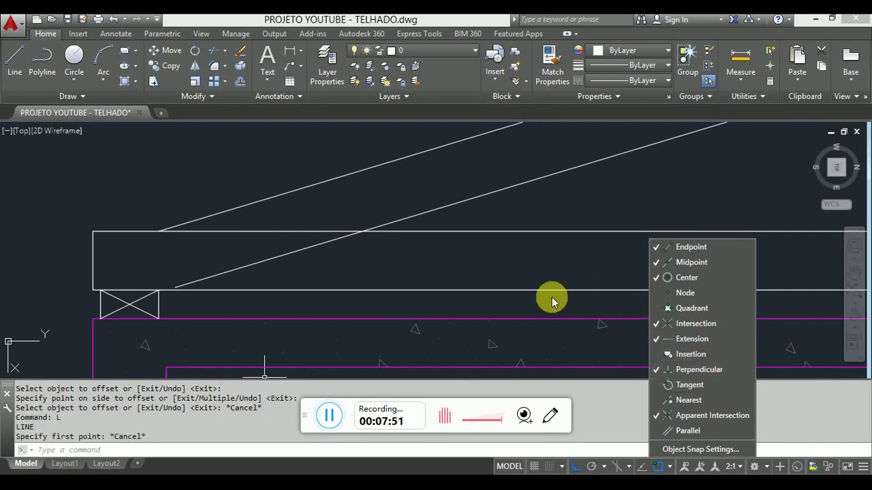
key("Escape")
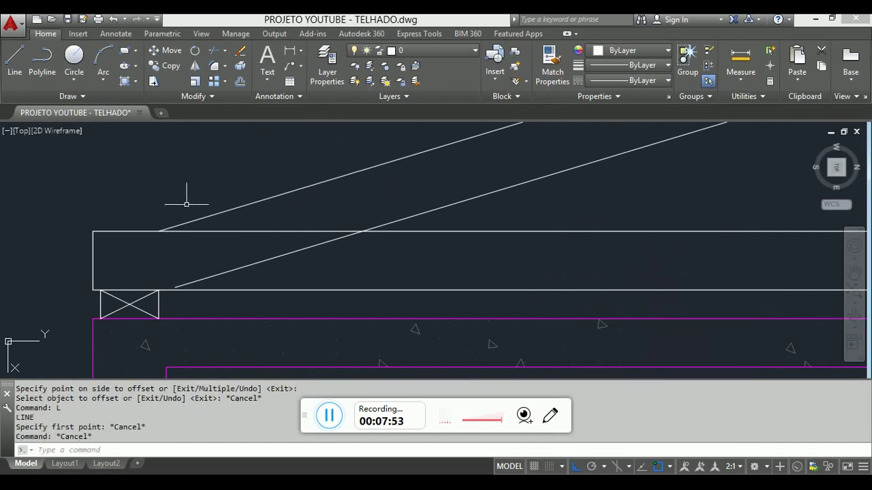
key("Escape")
With Ortho off, draw a 4-unit line from the left rafter's lower end, perpendicular to the slope and down into the tie beam.
type("l")
key("Return")
left_click(158, 232)
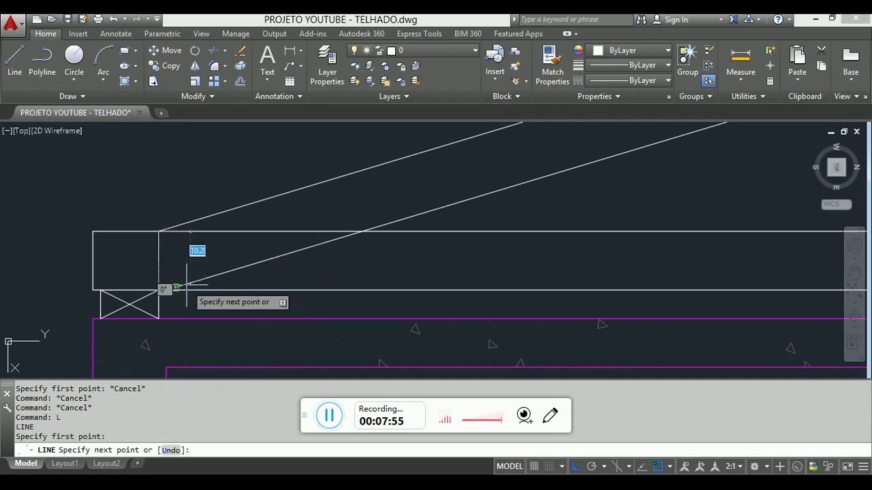
scroll(178, 286, "up", 4)
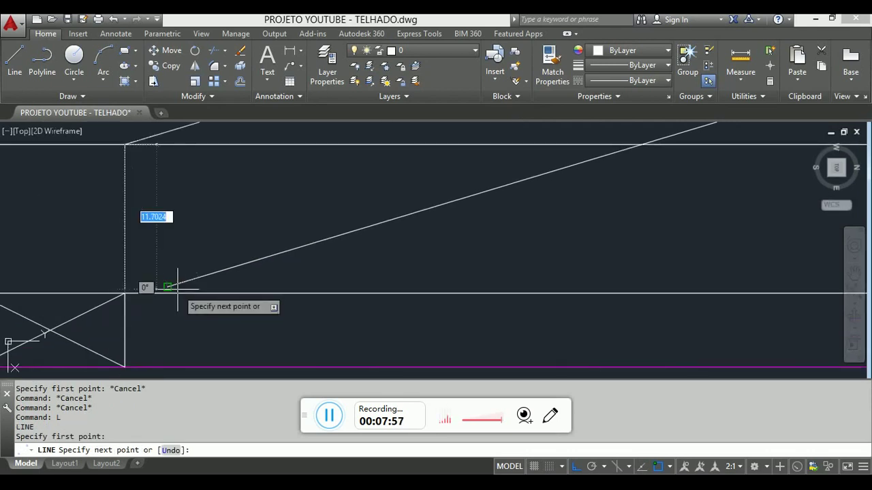
left_click(574, 467)
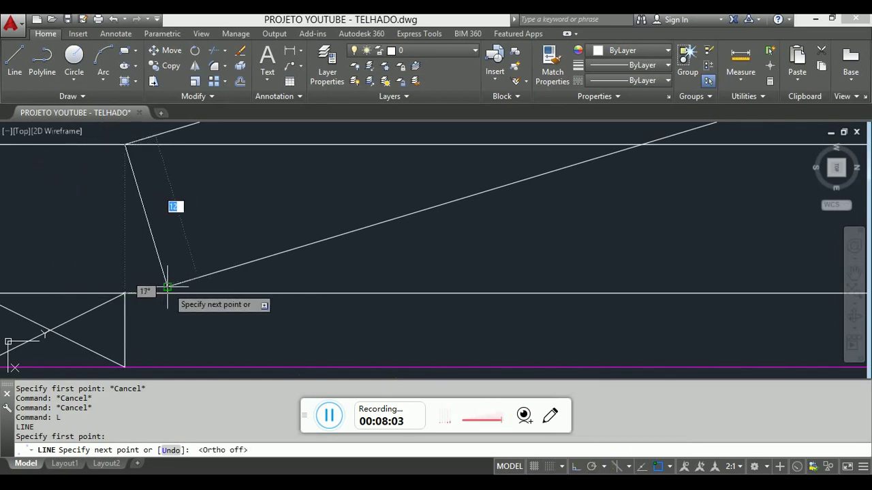
scroll(168, 287, "down", 1)
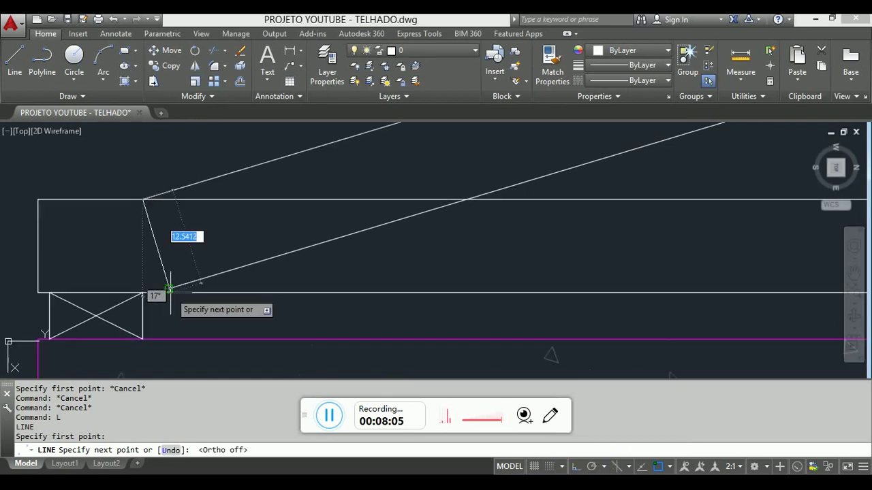
left_click(169, 289)
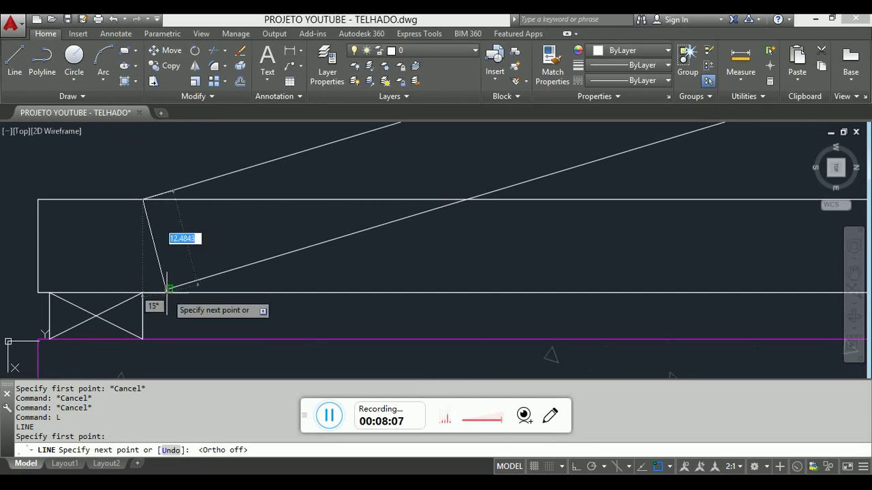
scroll(169, 290, "up", 2)
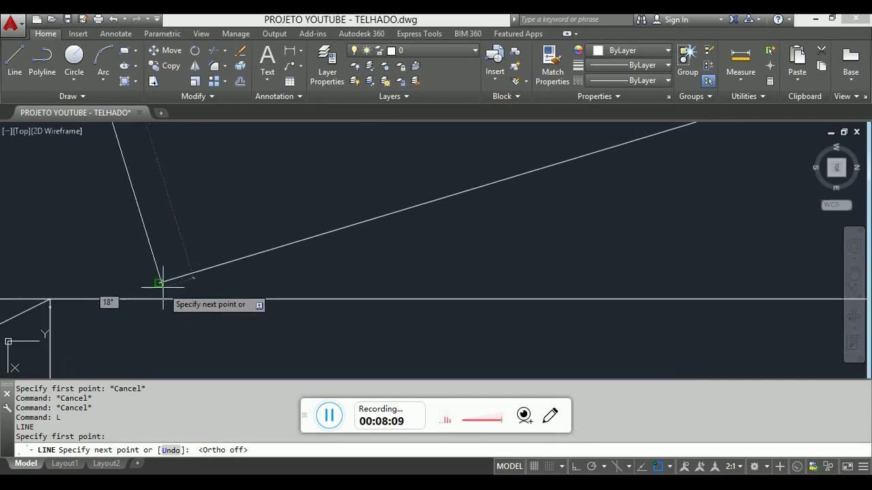
scroll(156, 280, "down", 1)
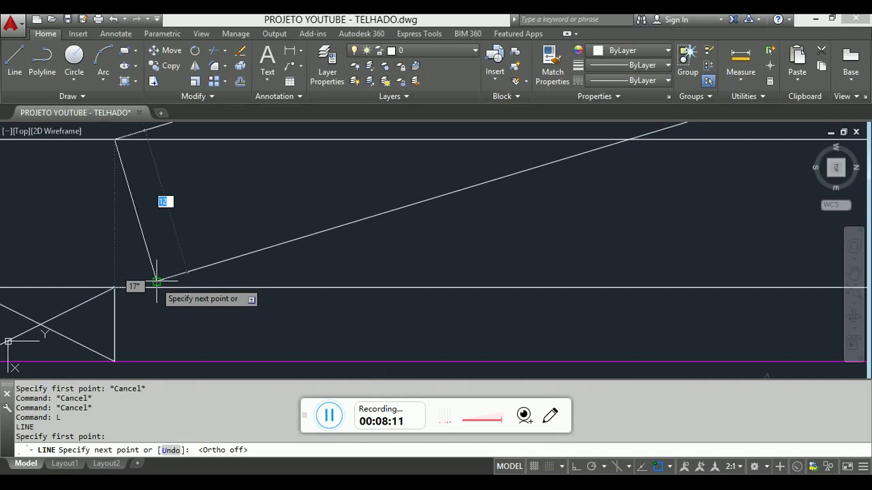
type("4")
key("Return")
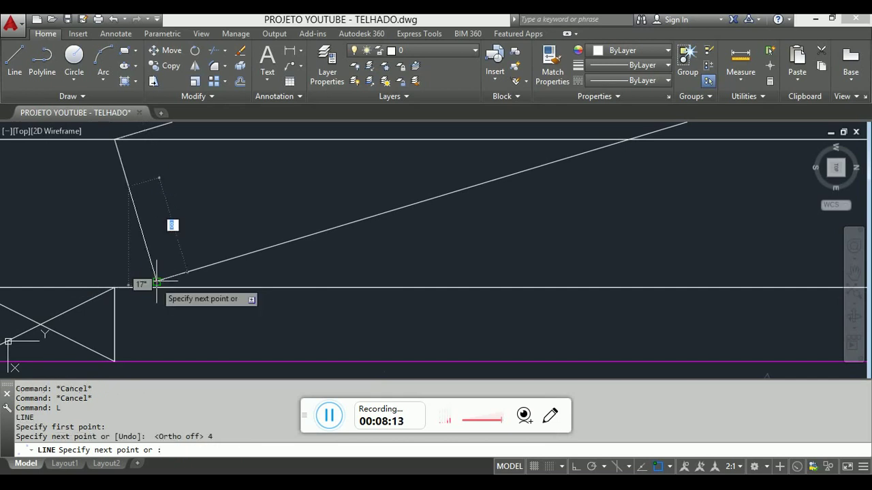
Continue the left notch line to where the rafter's inner edge crosses the tie beam's upper edge.
left_click(630, 143)
scroll(411, 248, "down", 3)
key("Escape")
key("Escape")
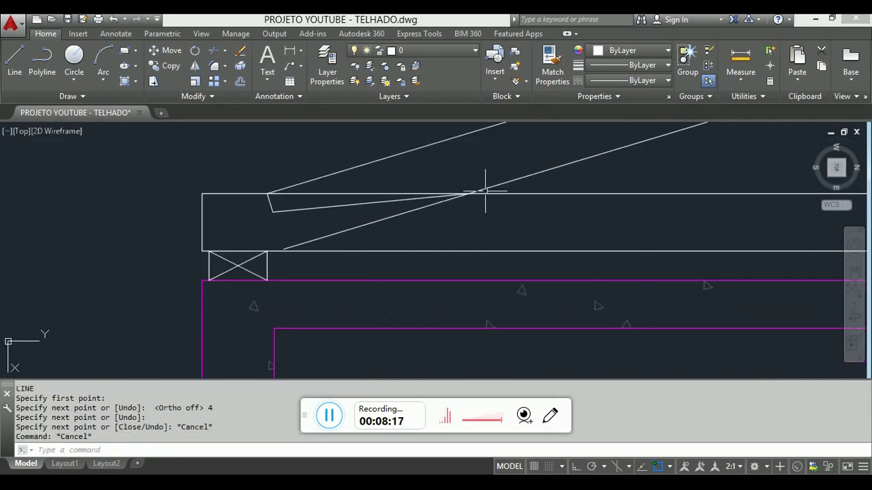
Trim the tie beam's upper edge across the left notch and the rafter's inner line below it.
middle_click_drag(397, 184, 255, 243)
key("Escape")
key("Escape")
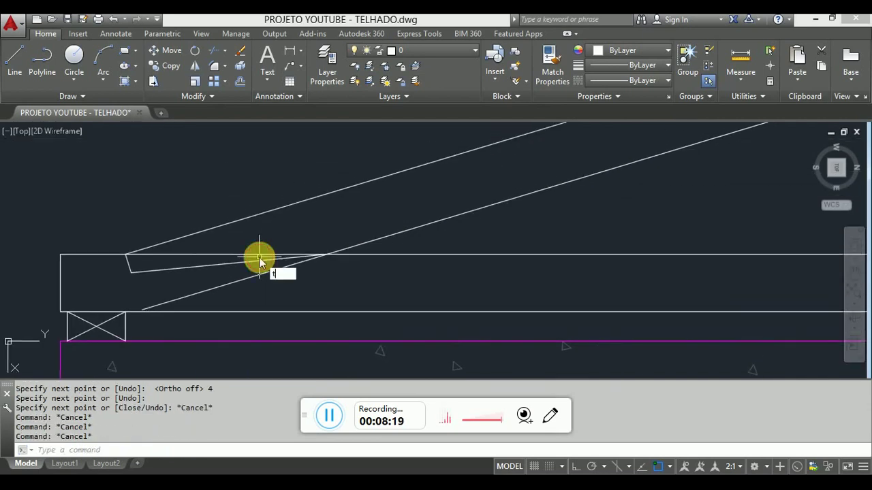
type("tr")
key("Return")
key("Return")
left_click(233, 249)
left_click(238, 298)
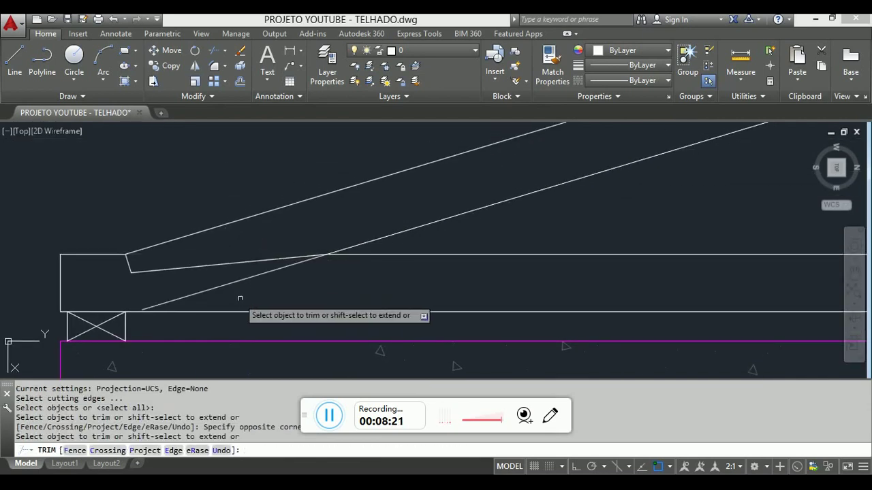
left_click(239, 294)
key("Escape")
Draw a 4-unit line from the right rafter's lower end, perpendicular to the slope and down into the tie beam.
scroll(215, 273, "down", 5)
middle_click_drag(423, 348, 293, 297)
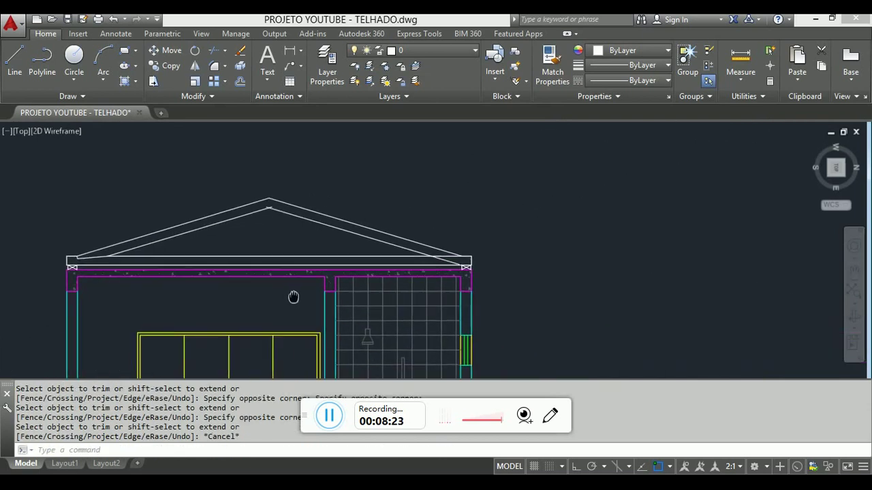
scroll(78, 263, "up", 6)
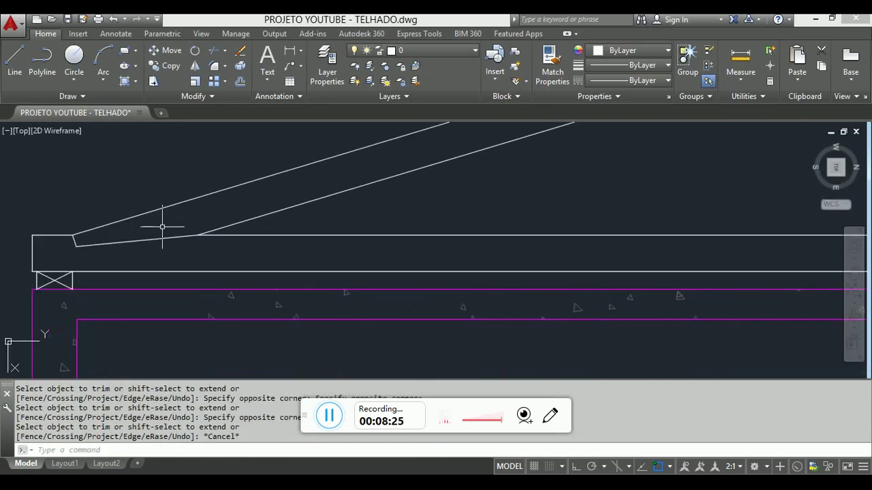
scroll(51, 235, "down", 6)
scroll(486, 215, "up", 8)
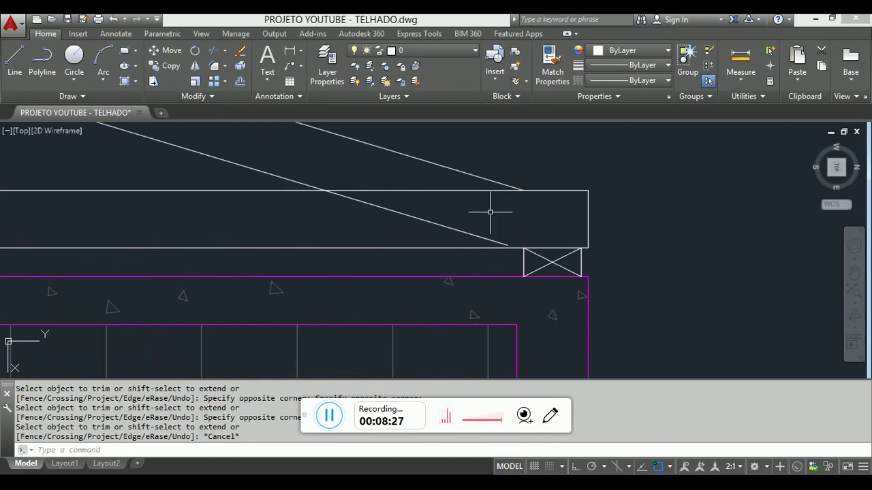
key("Escape")
key("Escape")
key("Escape")
type("l")
key("Return")
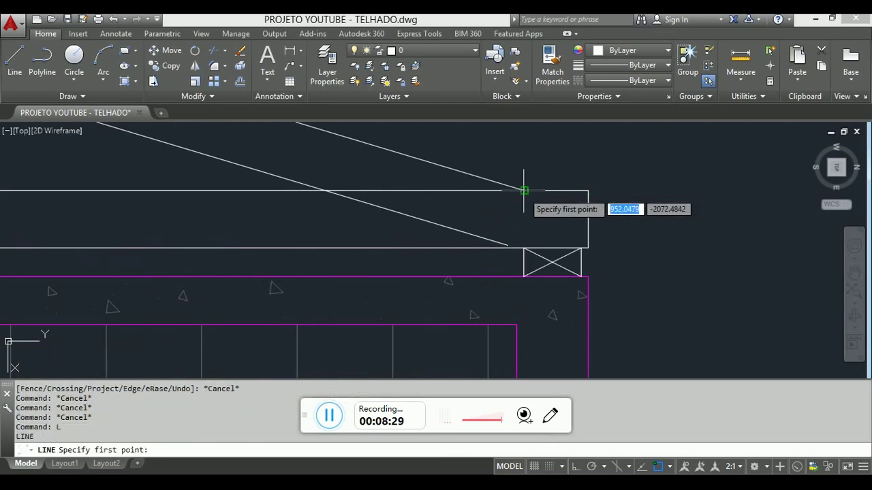
left_click(522, 190)
type("12")
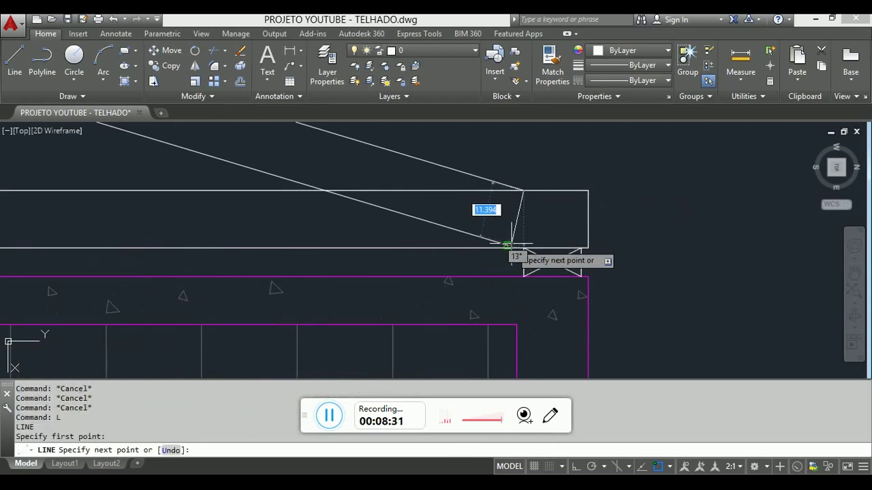
scroll(507, 245, "up", 4)
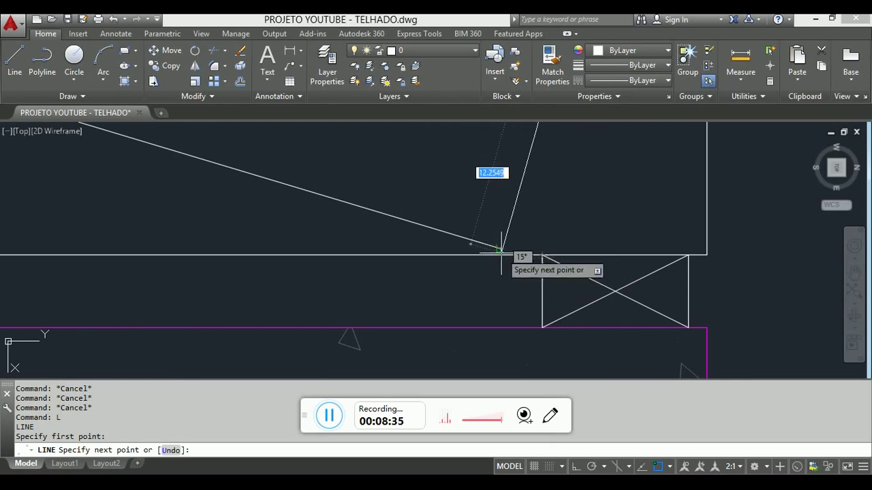
type("12")
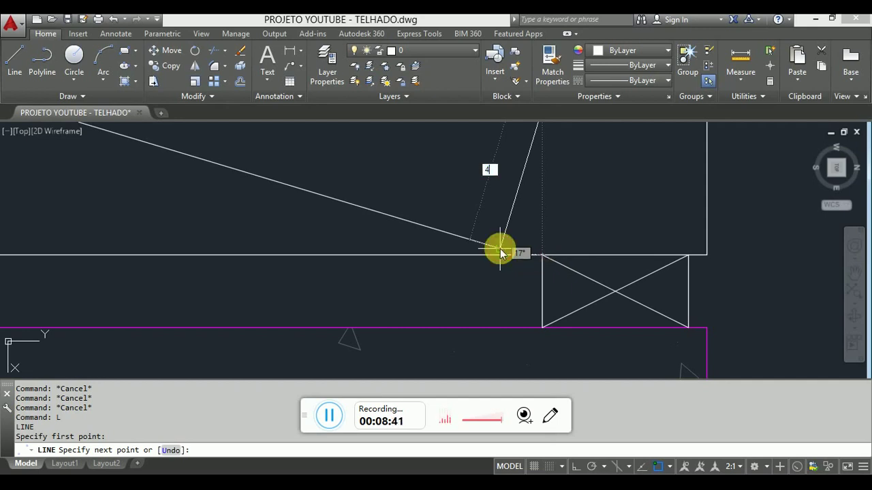
key("Return")
Continue the right notch line to the intersection of the rafter's inner edge with the tie beam's upper edge.
scroll(506, 258, "down", 3)
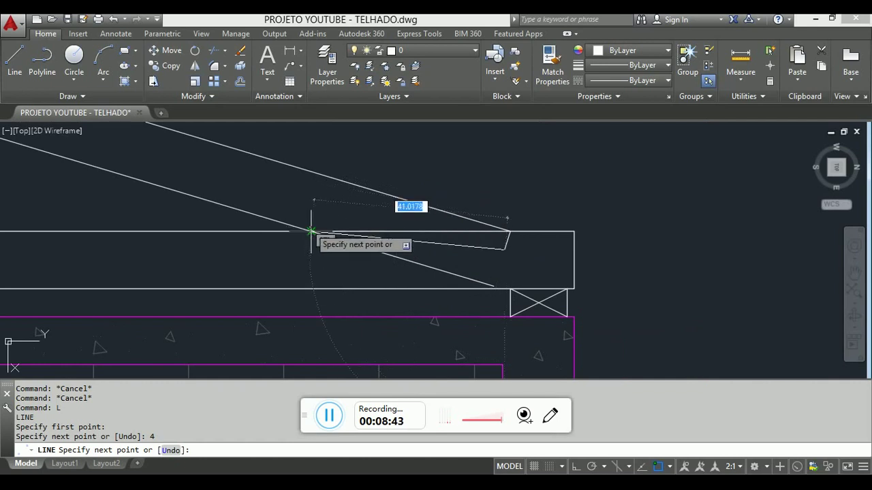
left_click(312, 232)
key("Escape")
Trim the tie beam's upper edge across the right notch and the rafter's inner line below it.
type("tr")
key("Return")
key("Return")
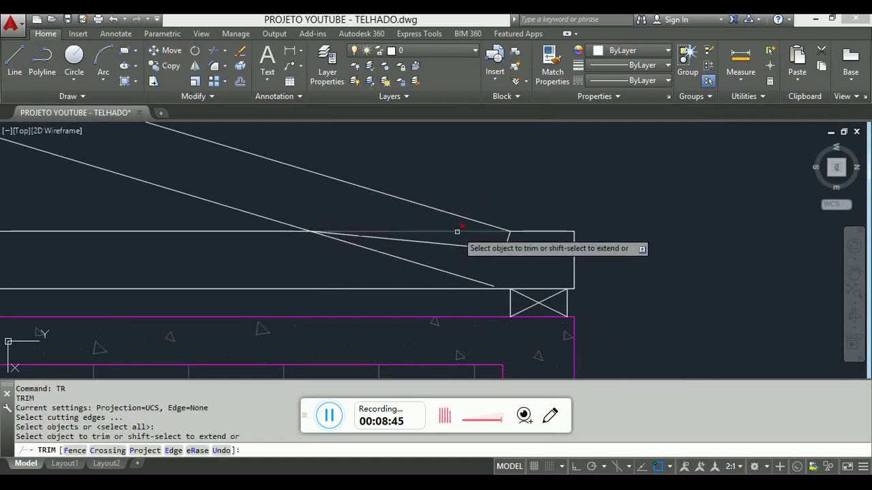
left_click(451, 243)
left_click(447, 259)
scroll(443, 291, "down", 2)
key("Escape")
Draw a vertical centre line from the roof's ridge point down to the tie beam's upper edge.
scroll(443, 291, "down", 3)
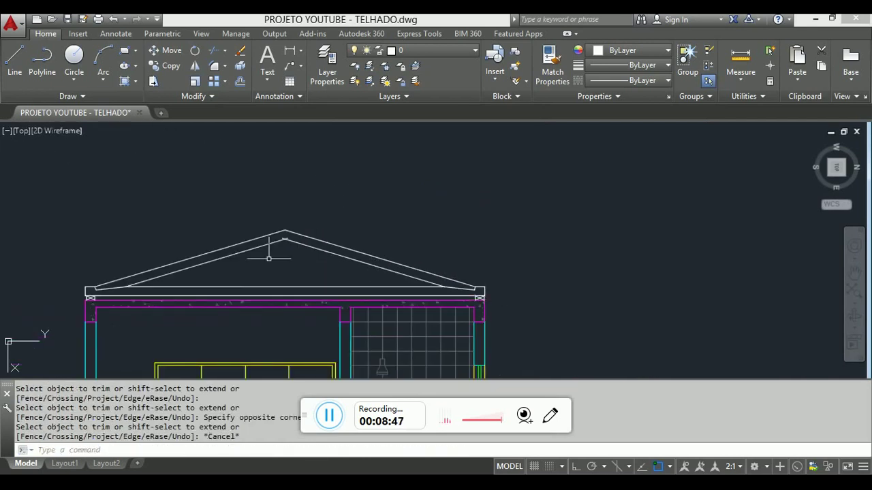
scroll(273, 263, "up", 3)
middle_click_drag(366, 259, 483, 218)
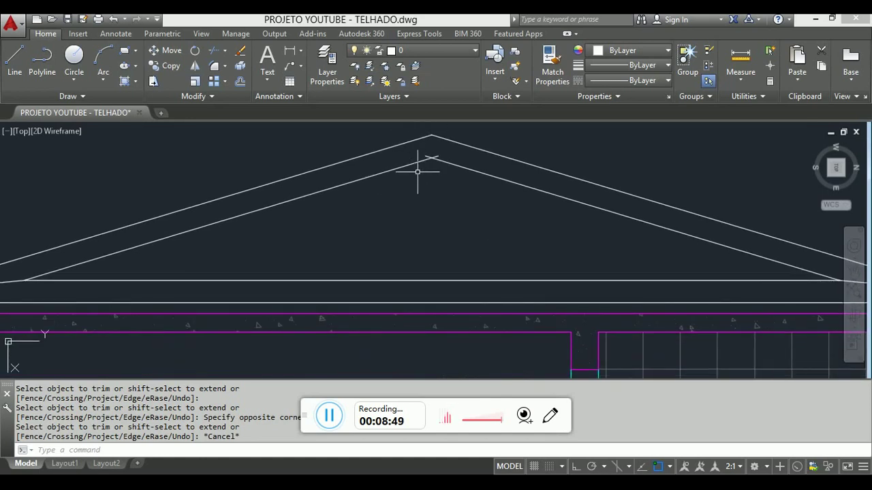
scroll(417, 172, "down", 2)
key("Escape")
type("l")
key("Return")
scroll(428, 184, "up", 3)
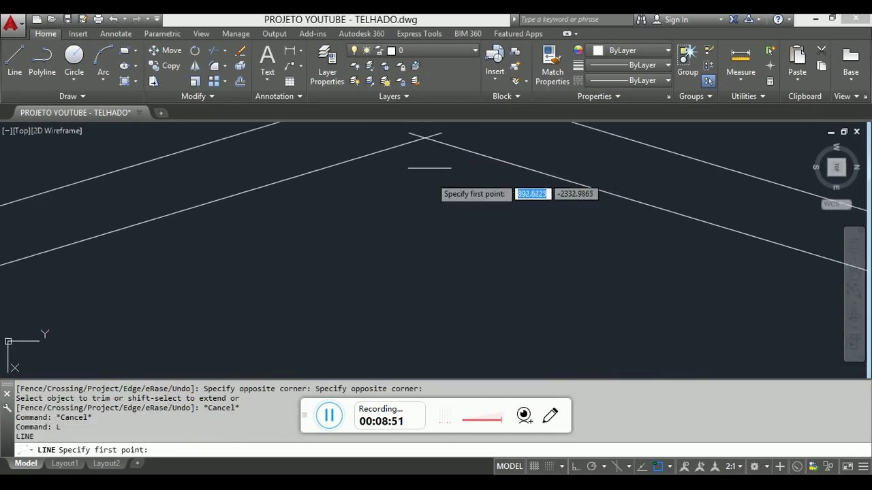
left_click(435, 156)
scroll(442, 159, "down", 4)
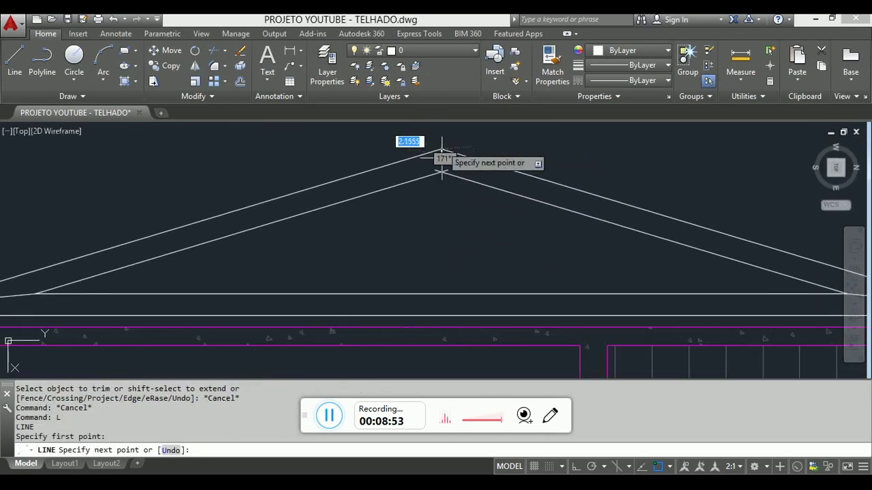
left_click(441, 294)
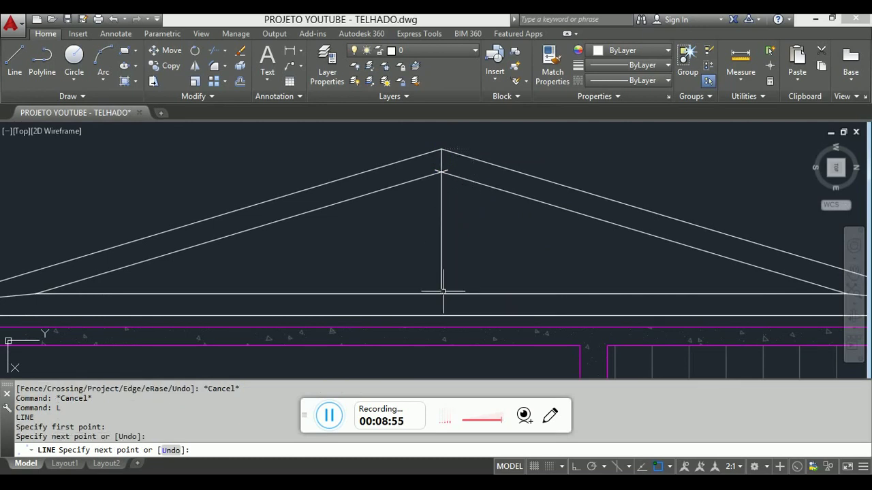
Offset the vertical centre line 6 units to each side to form the central post's edges.
key("Escape")
type("o")
key("Return")
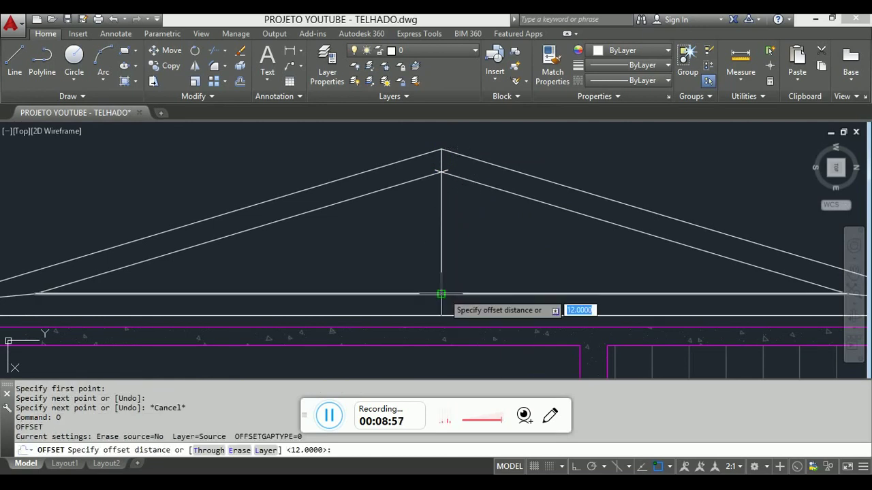
type("6")
key("Return")
left_click(441, 244)
left_click(446, 252)
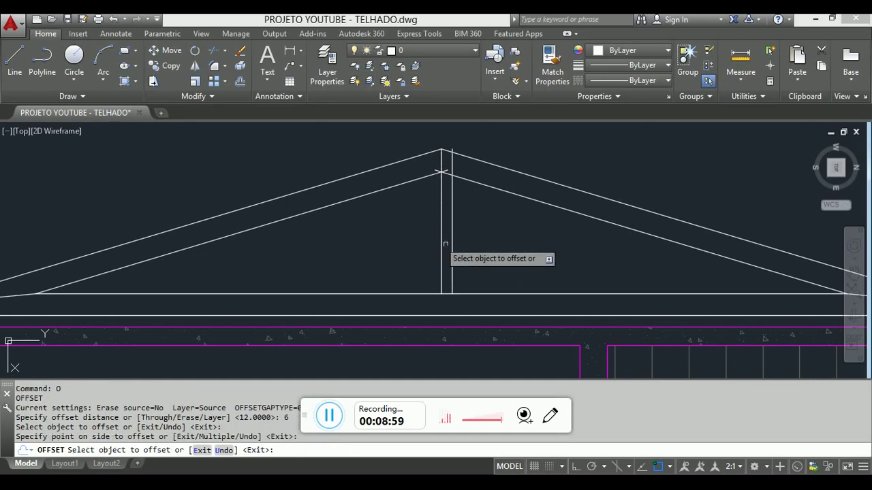
left_click(442, 243)
left_click(436, 163)
key("Escape")
Close the top of the central post with a horizontal line between its two side edges.
scroll(445, 162, "up", 6)
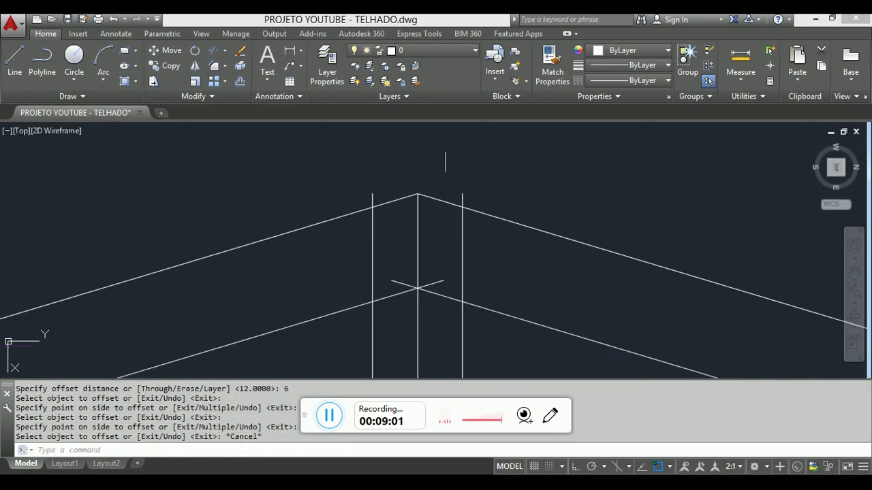
type("l")
key("Return")
left_click(372, 194)
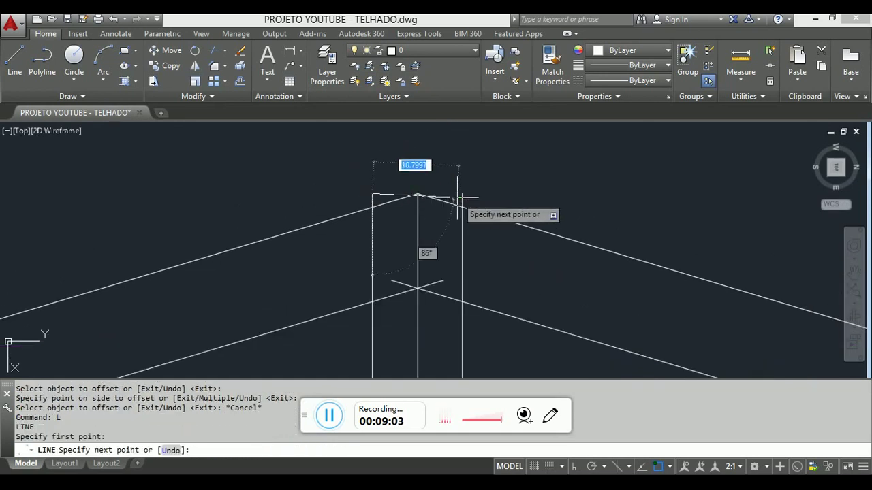
left_click(462, 194)
key("Escape")
mouse_move(413, 257)
middle_mouse_down()
mouse_move(431, 252)
mouse_move(446, 211)
middle_mouse_up()
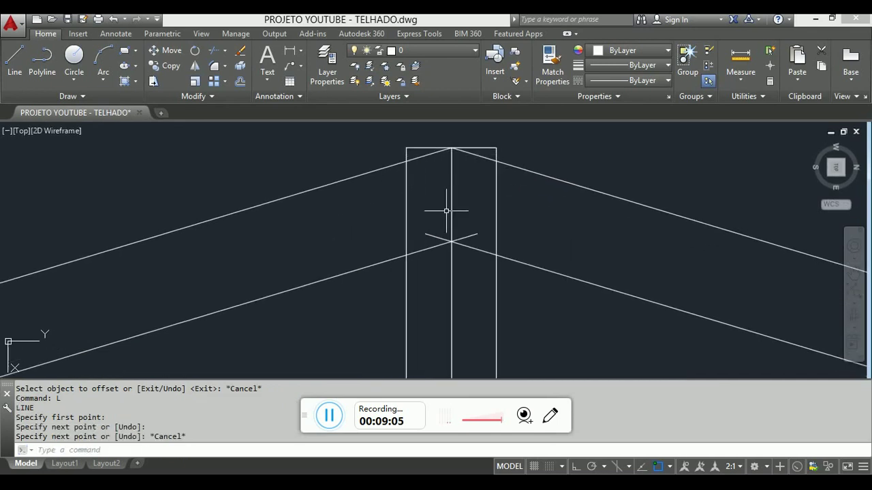
key("Escape")
type("l")
key("Return")
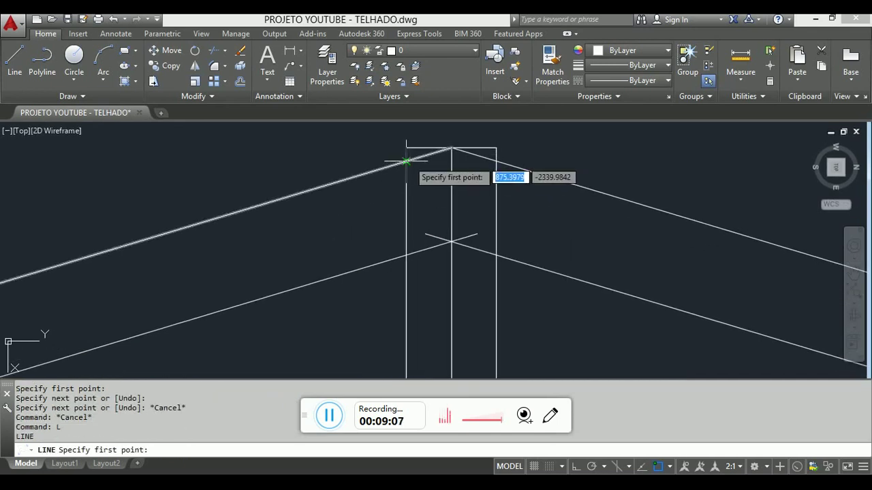
key("Escape")
key("Escape")
middle_click_drag(432, 155, 437, 182)
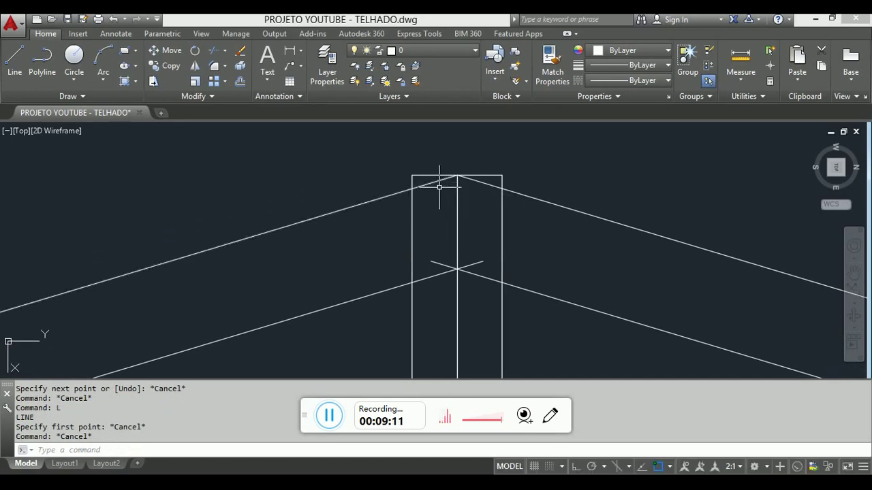
Trim the outer rafter lines inside the central post and the centre line's segment between the ridge and the inner rafter lines' crossing.
key("Escape")
key("Escape")
type("tr")
key("Return")
key("Return")
left_click(480, 185)
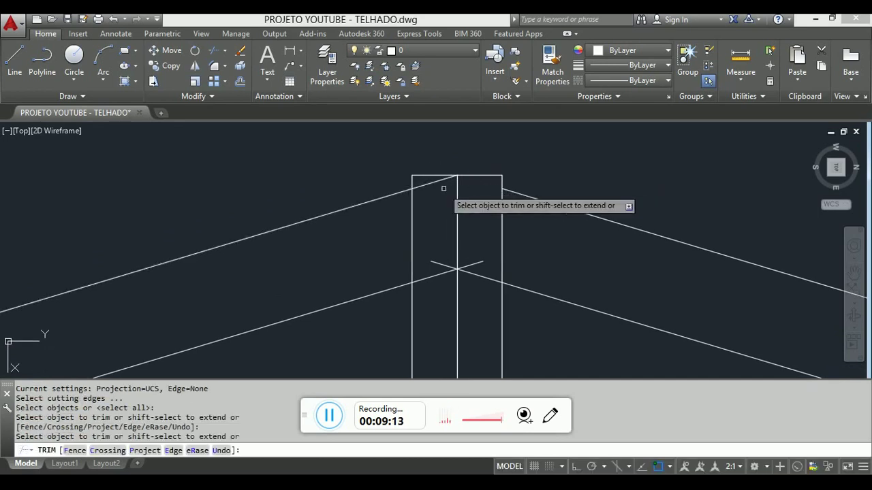
left_click(438, 184)
left_click_drag(452, 193, 477, 288)
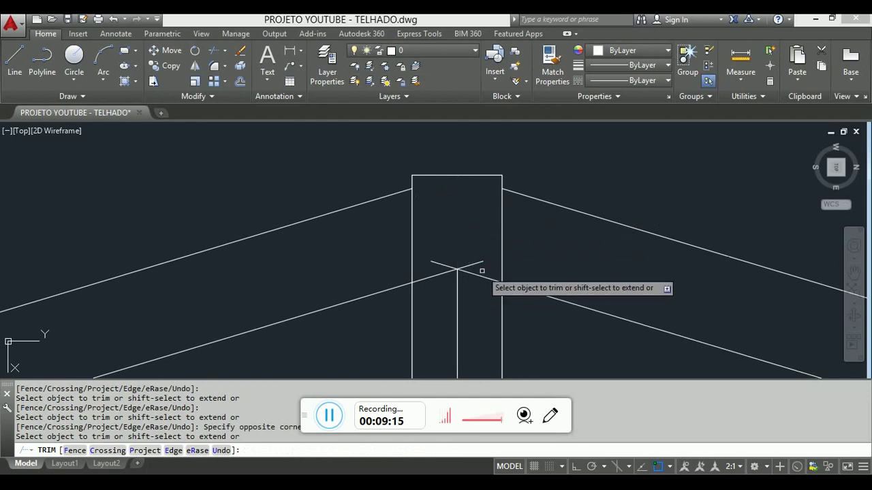
key("Escape")
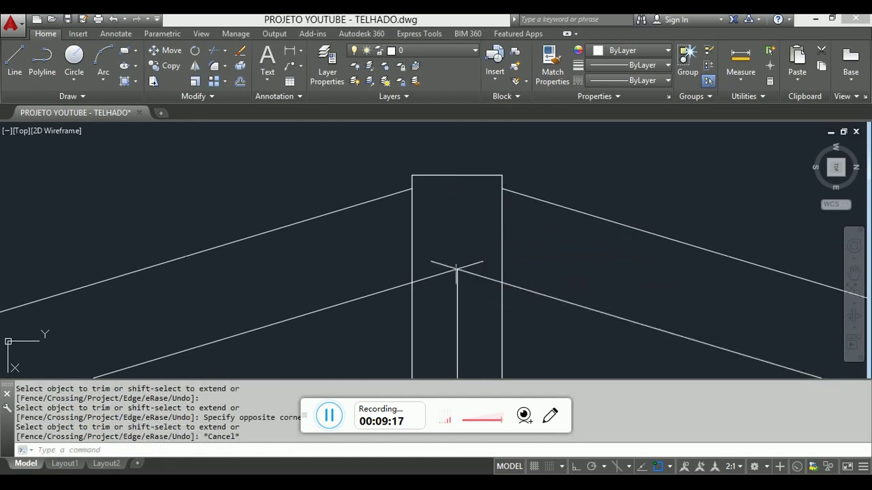
Draw the left rafter's notch into the central post, 4 units perpendicular from its outer line, then to the inner line's crossing with the post edge.
key("Escape")
key("Escape")
type("l")
key("Return")
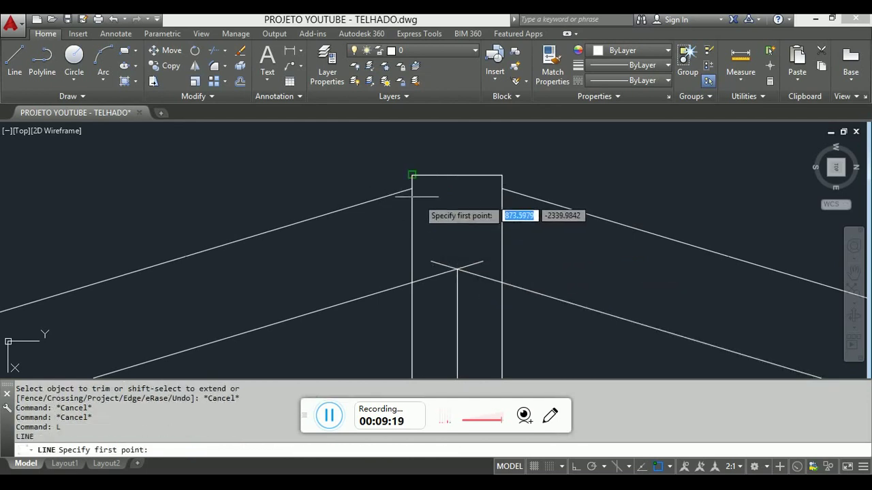
left_click(412, 189)
scroll(435, 276, "up", 3)
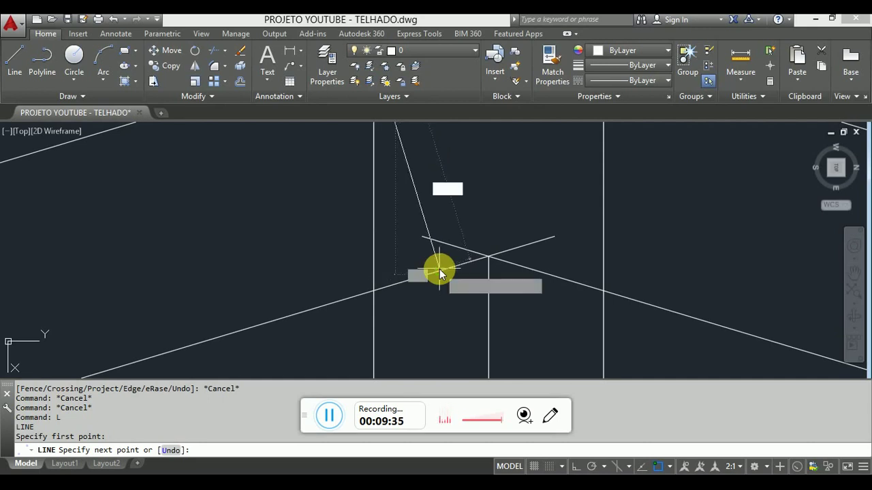
key("Return")
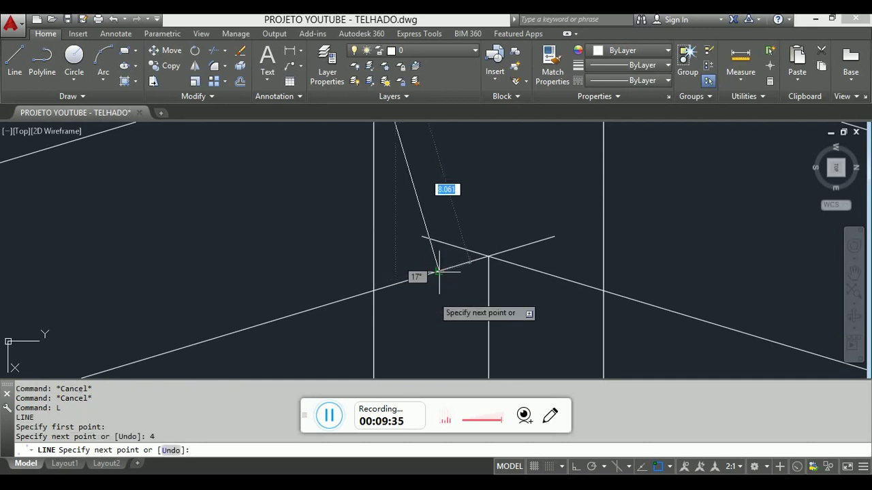
left_click(374, 291)
scroll(375, 294, "down", 2)
scroll(375, 293, "down", 2)
key("Escape")
key("Escape")
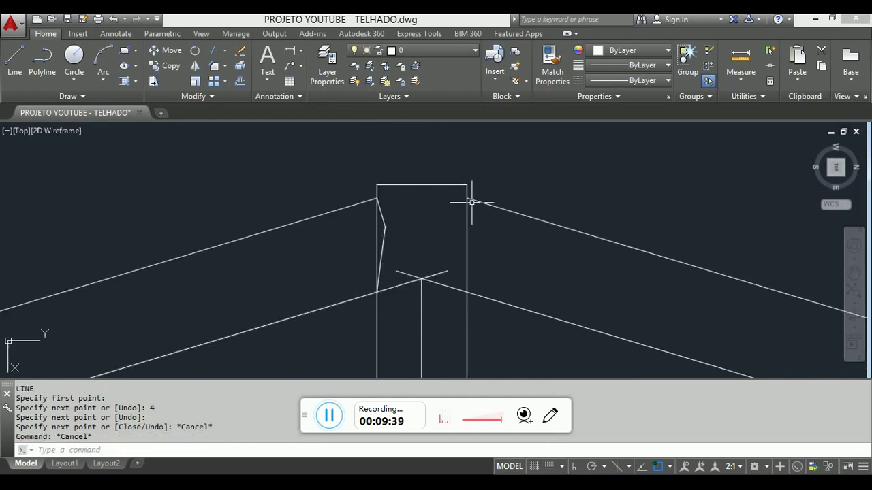
Draw the matching notch for the right rafter, 4 units perpendicular from its outer line and back to the inner line at the post edge.
key("Return")
left_click(466, 198)
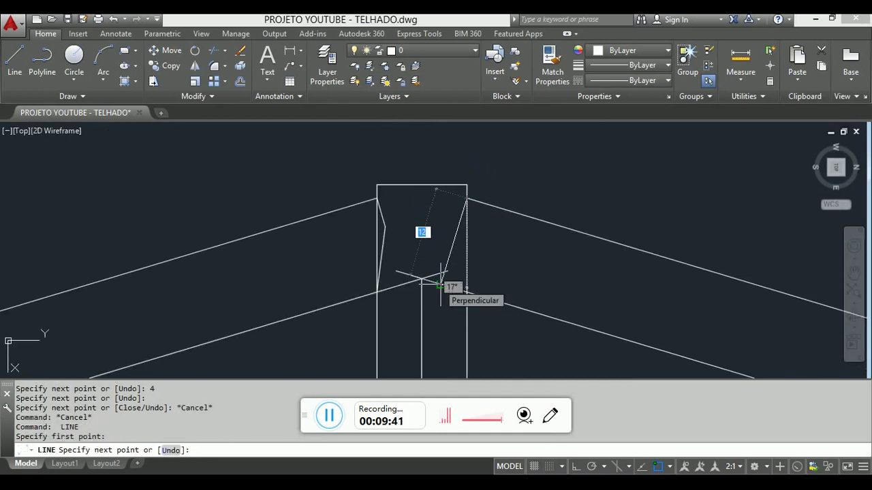
type("4")
key("Return")
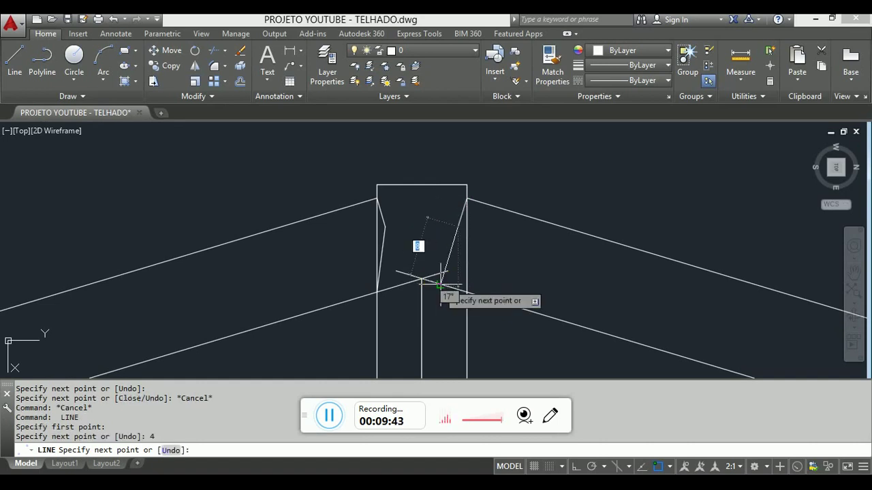
key("Escape")
key("Escape")
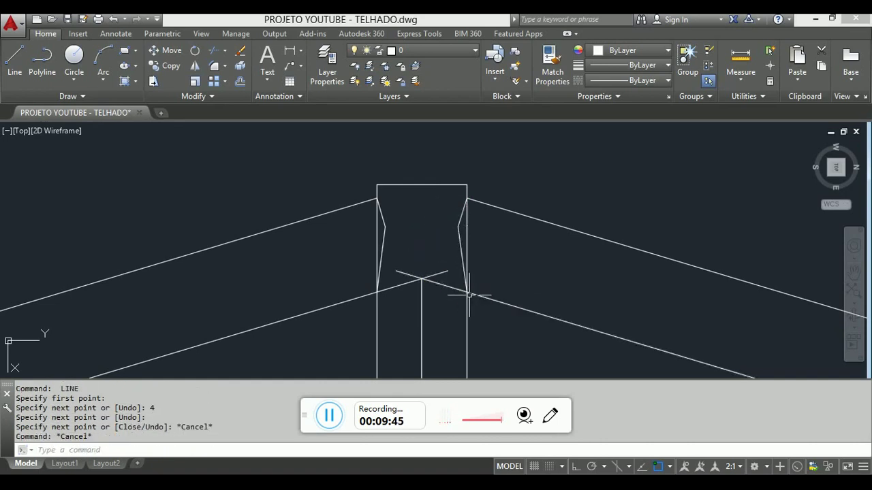
Trim both central post edges between the ends of the rafter notches.
type("tr")
key("Return")
key("Return")
left_click(378, 218)
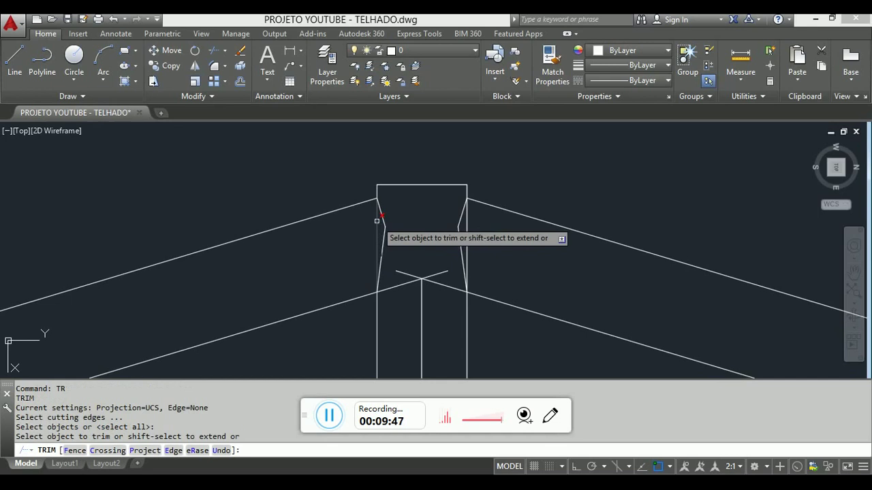
left_click(467, 229)
Trim the inner rafter lines inside the central post and erase their leftover piece together with the post's centre line.
middle_click_drag(437, 291, 413, 182)
left_click(420, 193)
left_click(378, 137)
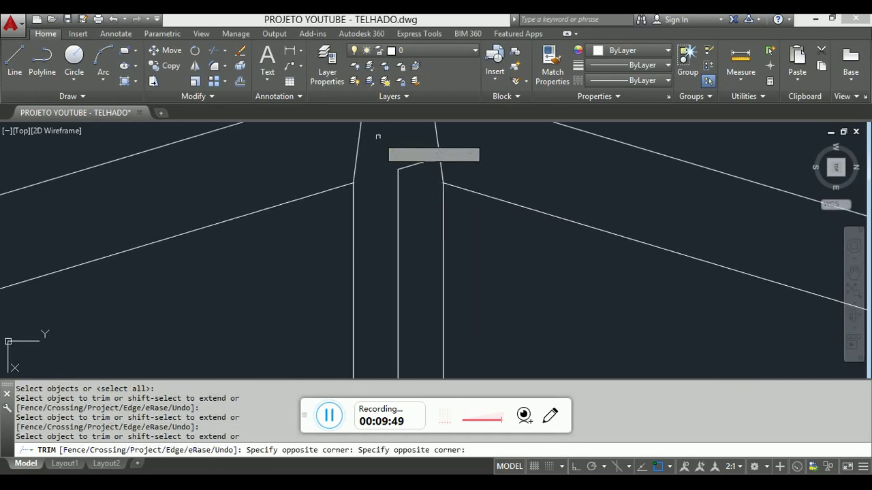
key("Escape")
key("Escape")
left_click(411, 184)
left_click(383, 147)
key("e")
key("Return")
Examine the reference truss's diagonal struts and how they join the central post and rafters.
scroll(382, 146, "down", 5)
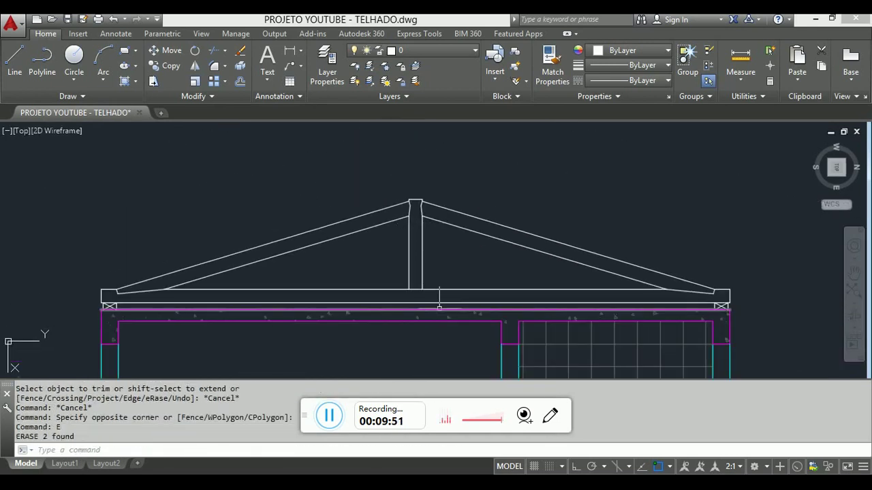
scroll(424, 228, "up", 2)
mouse_move(424, 228)
middle_mouse_down()
mouse_move(446, 192)
mouse_move(431, 190)
middle_mouse_up()
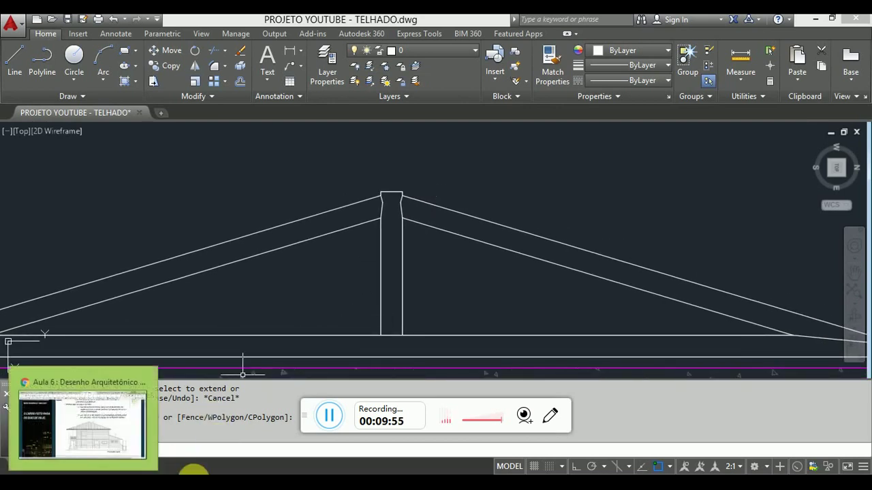
scroll(476, 219, "down", 2)
key("Escape")
middle_click_drag(499, 205, 507, 55)
scroll(507, 41, "down", 4)
scroll(486, 296, "down", 4)
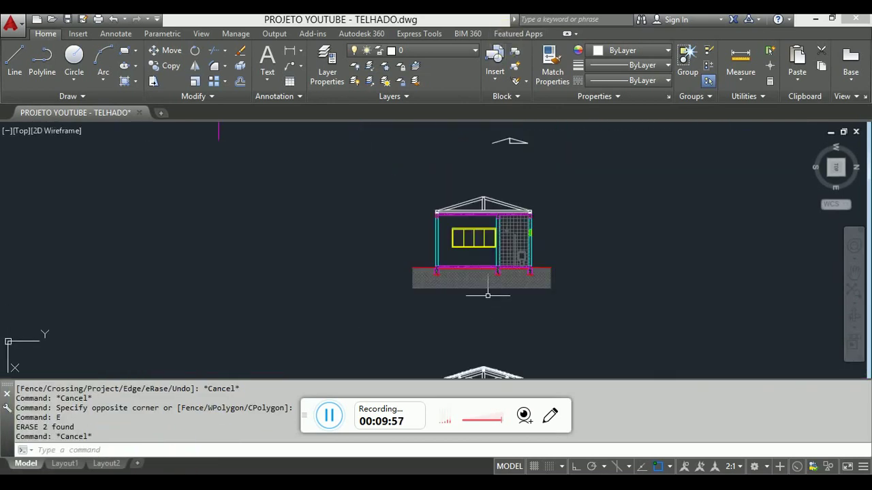
scroll(500, 358, "up", 4)
middle_click_drag(500, 359, 486, 134)
scroll(443, 145, "up", 5)
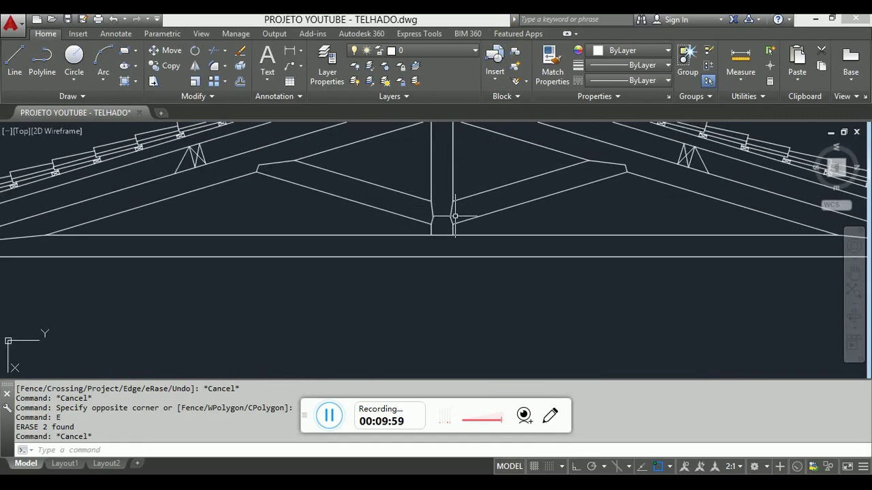
middle_click_drag(457, 183, 446, 215)
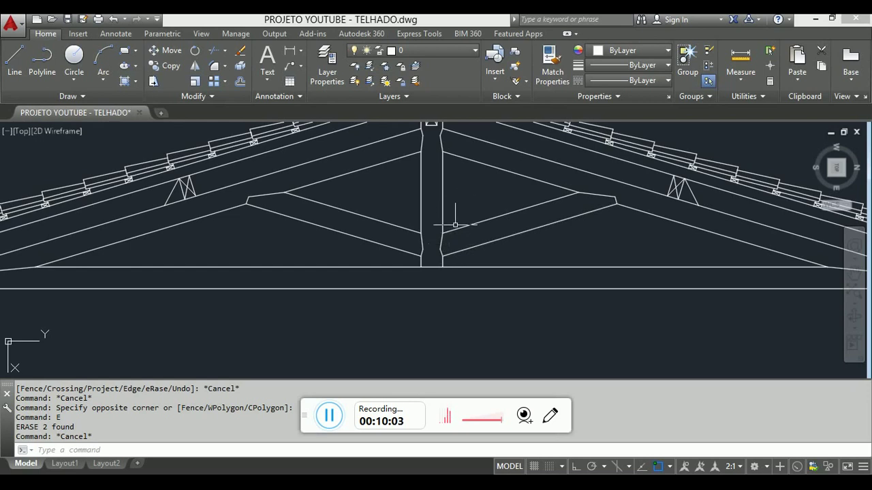
scroll(455, 224, "down", 5)
scroll(450, 310, "up", 3)
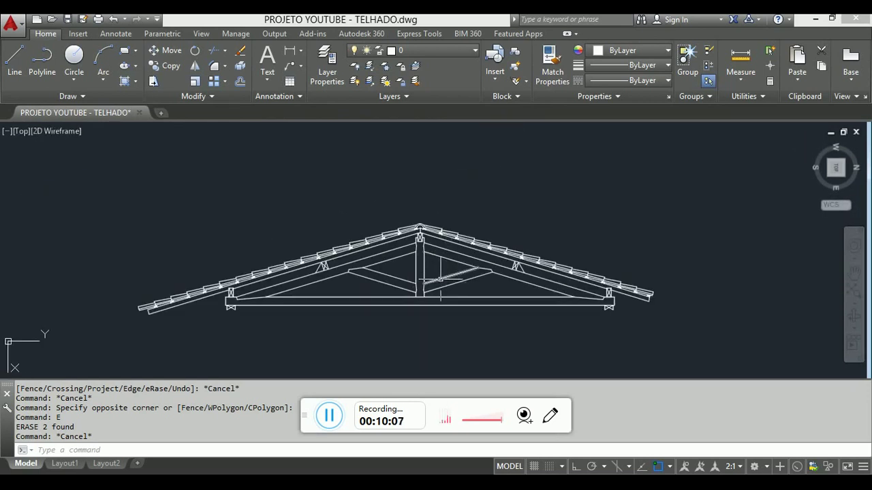
scroll(439, 278, "down", 5)
scroll(420, 213, "up", 5)
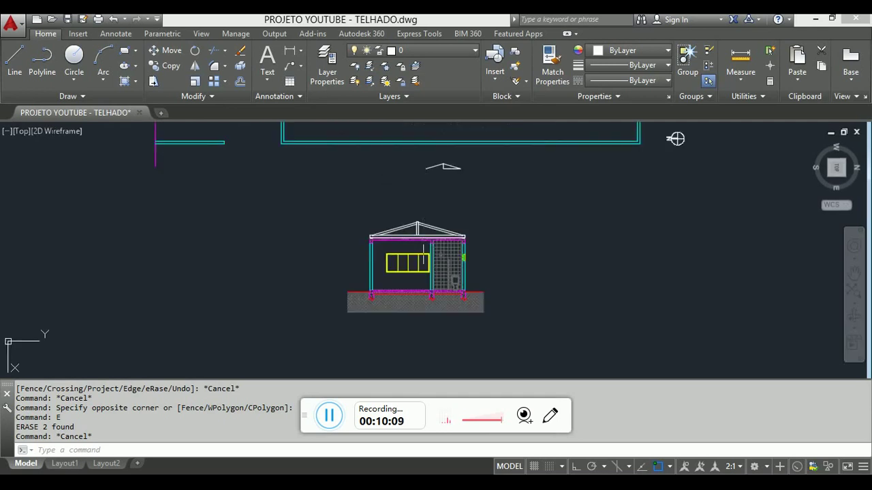
scroll(407, 191, "up", 2)
middle_click_drag(407, 191, 405, 208)
left_click(402, 221)
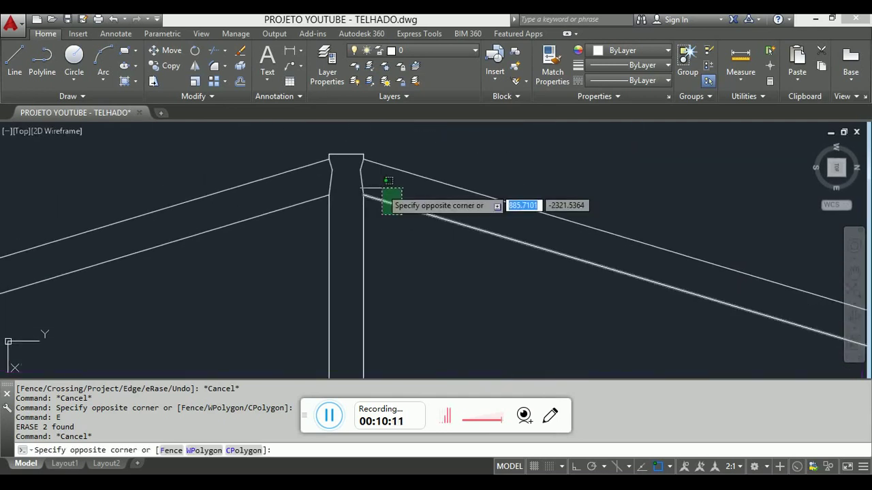
left_click(382, 191)
left_click(291, 235)
left_click(267, 199)
scroll(373, 180, "down", 4)
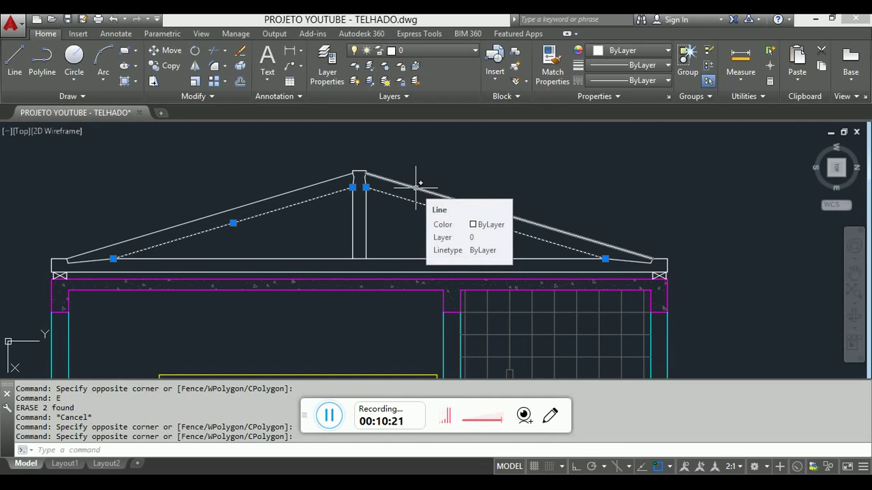
key("Escape")
scroll(382, 203, "up", 2)
left_click(344, 300)
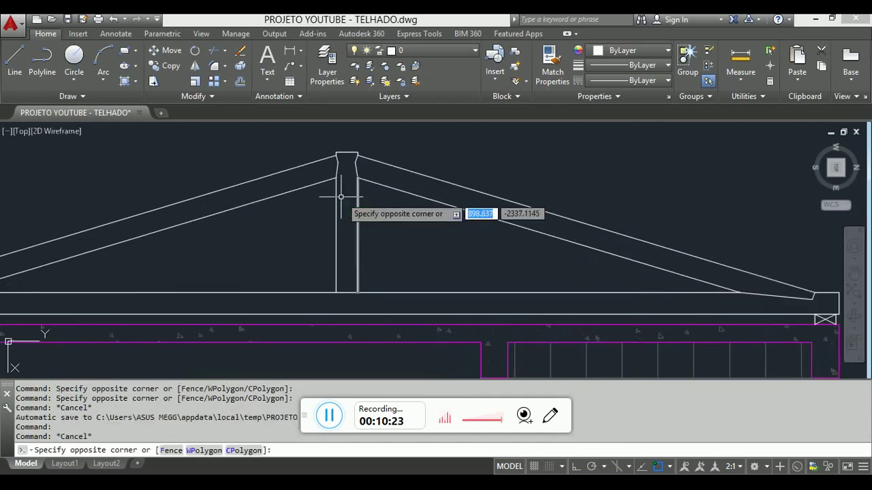
left_click(361, 174)
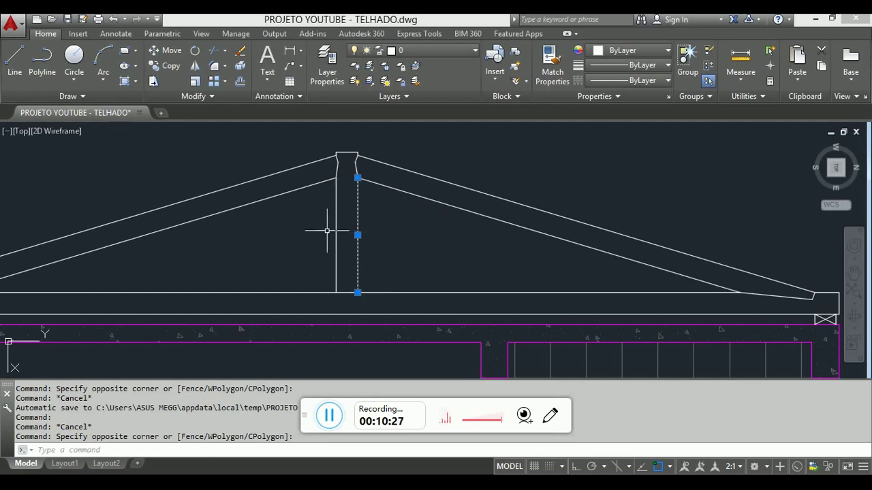
key("Escape")
key("Escape")
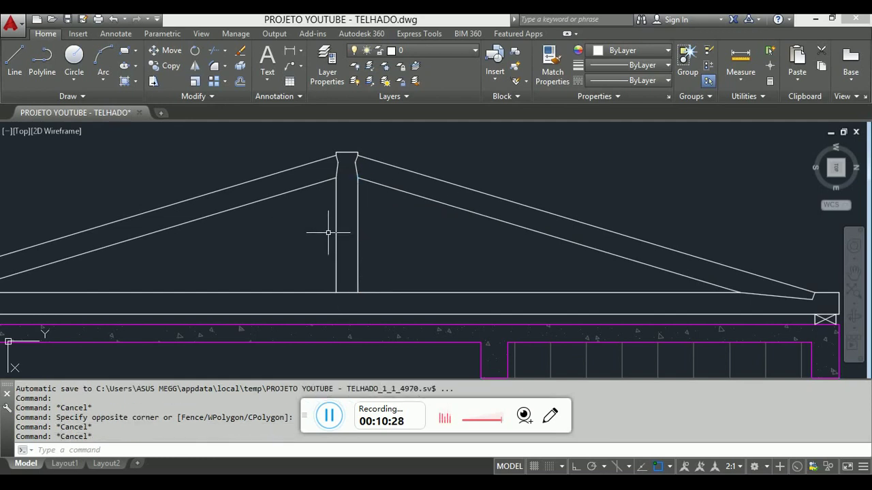
Mirror both inner rafter lines about a horizontal axis through the midpoint of the post's side edge, with Ortho on, keeping the originals.
left_click(368, 180)
left_click(307, 175)
left_click(304, 189)
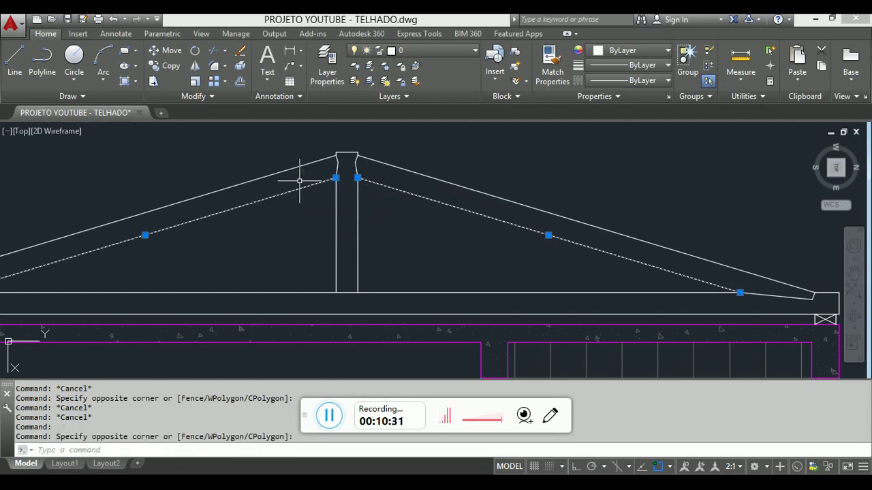
key("Return")
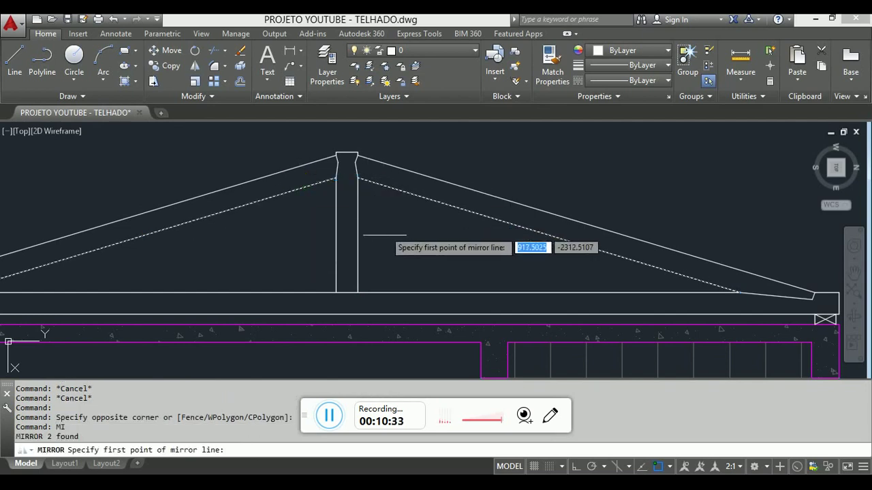
left_click(357, 237)
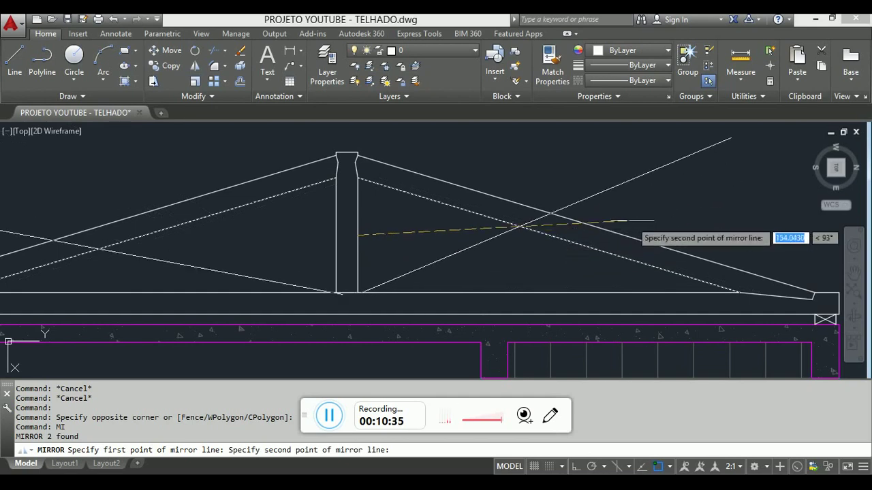
left_click(575, 468)
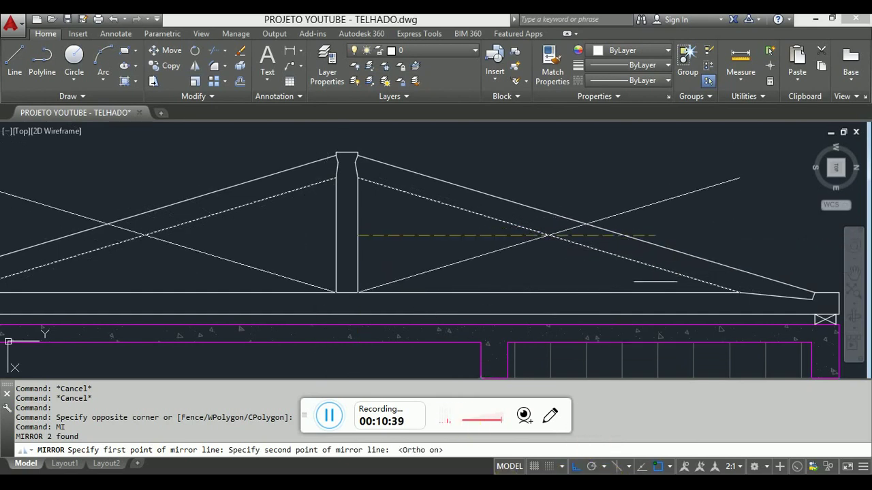
left_click(760, 222)
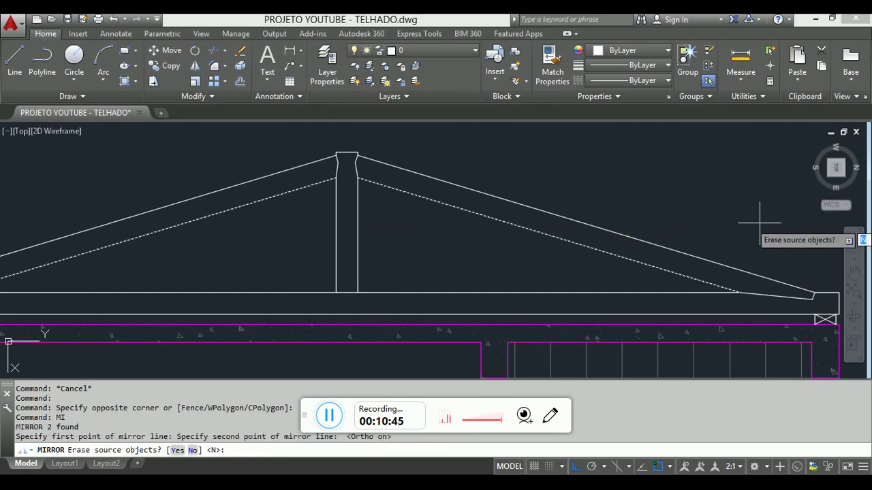
key("Return")
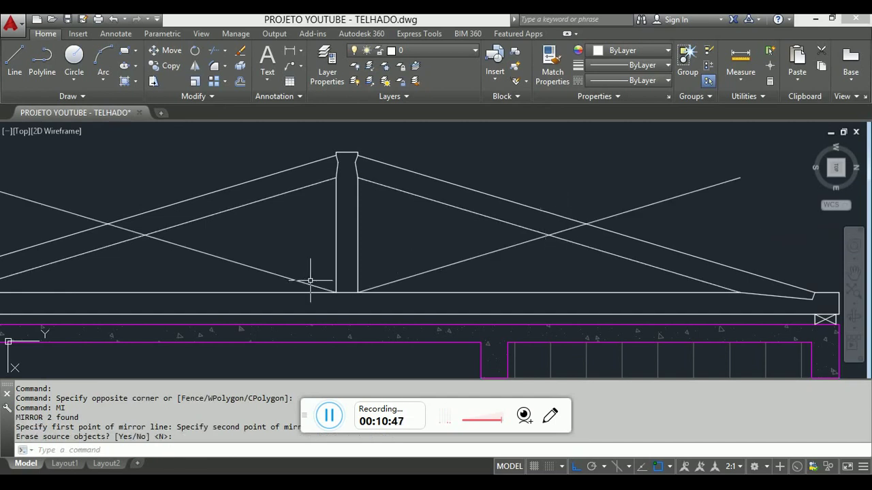
Move the two mirrored strut lines straight up 6 units.
left_click(422, 276)
left_click(383, 258)
left_click(265, 262)
left_click(243, 275)
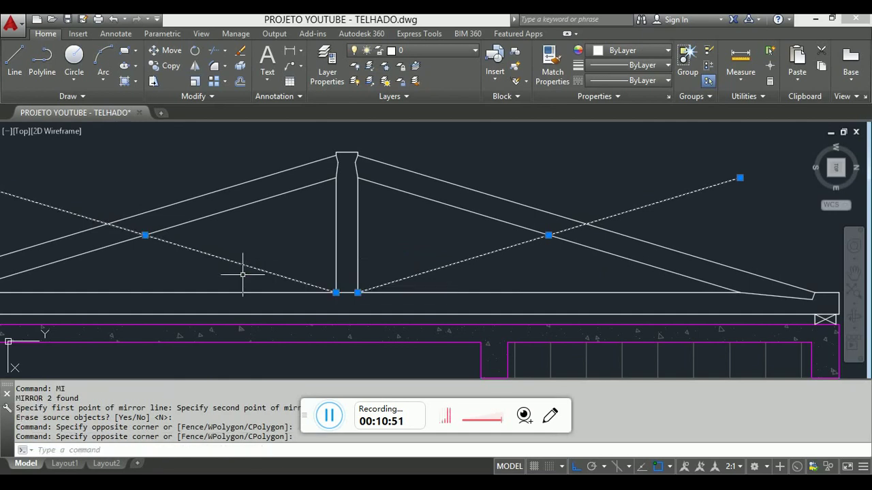
type("m")
key("Return")
left_click(385, 242)
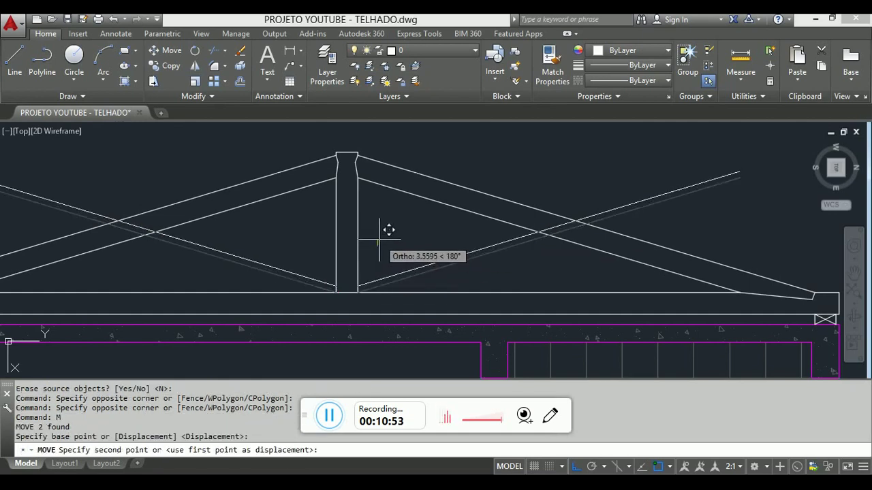
type("6")
key("Return")
key("Escape")
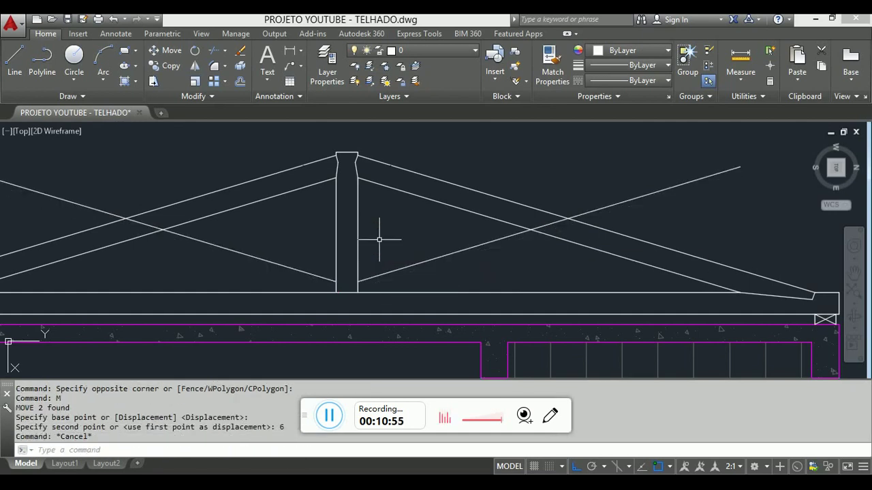
Offset both strut lines 12 units upward to form the diagonal struts' upper edges.
type("o")
key("Return")
type("1")
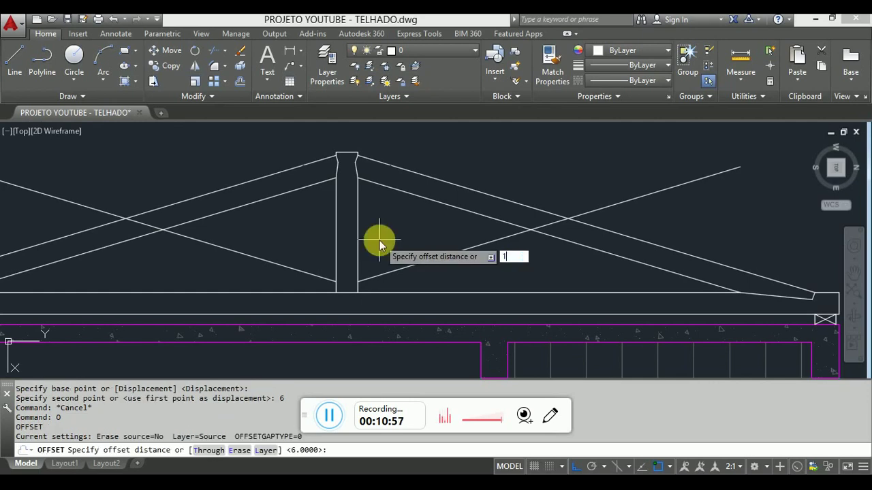
type("2")
key("Return")
left_click(409, 266)
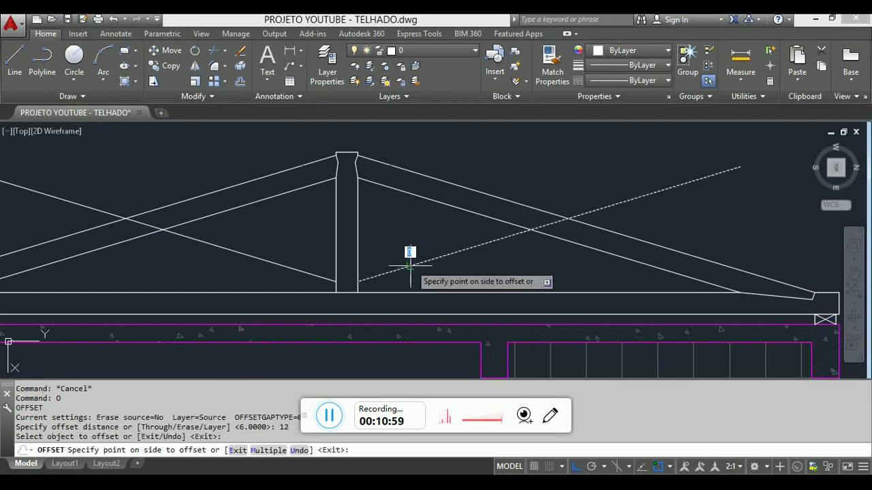
left_click(409, 264)
left_click(315, 271)
left_click(323, 274)
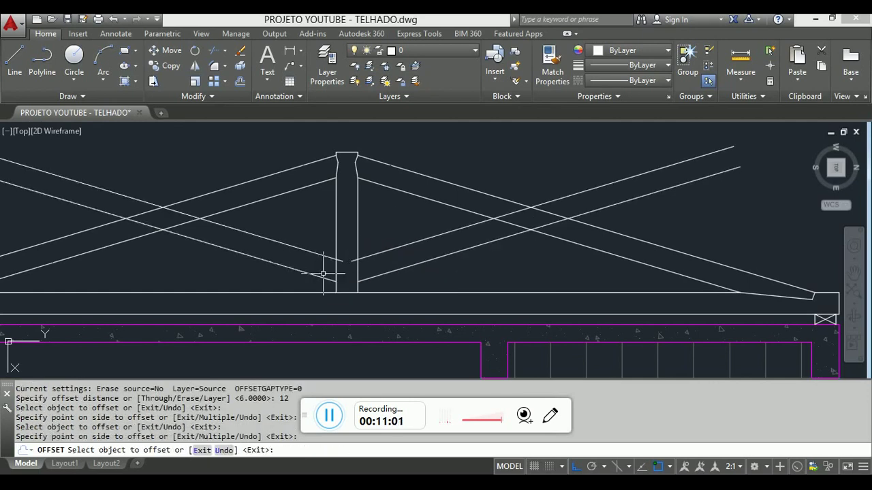
With Ortho off, draw the left strut's notch in the post: 4 units square from its lower edge's end, closing at its upper edge.
scroll(323, 273, "up", 8)
key("Escape")
key("Escape")
type("l")
key("Return")
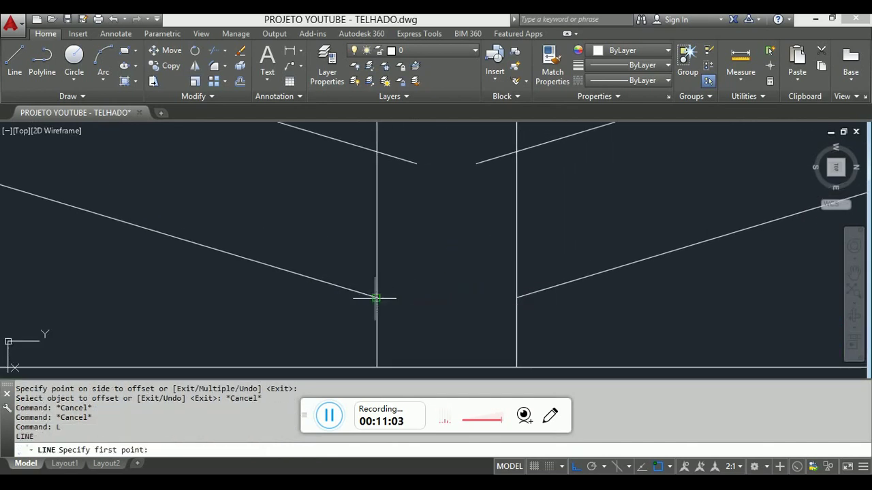
left_click(376, 298)
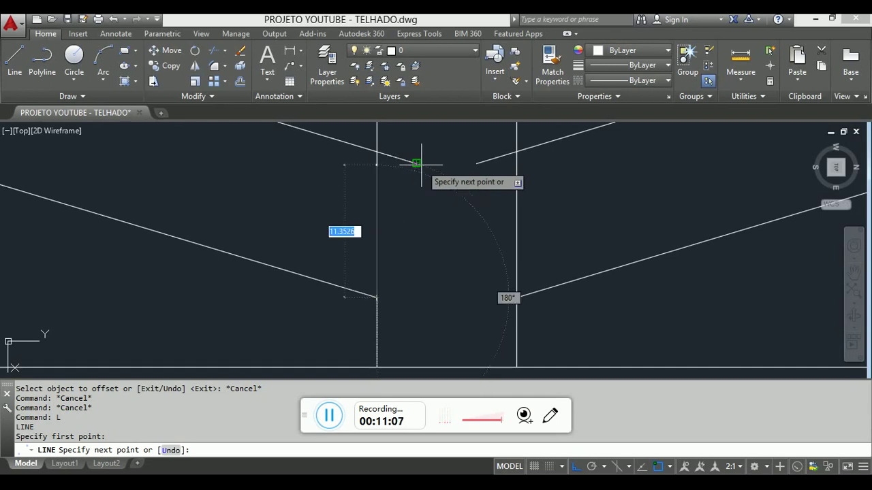
key("F8")
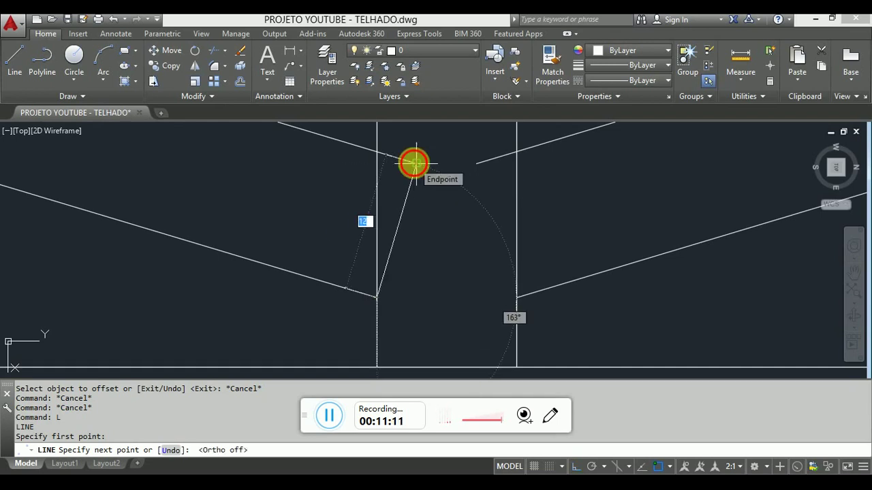
type("4")
key("Return")
left_click(376, 150)
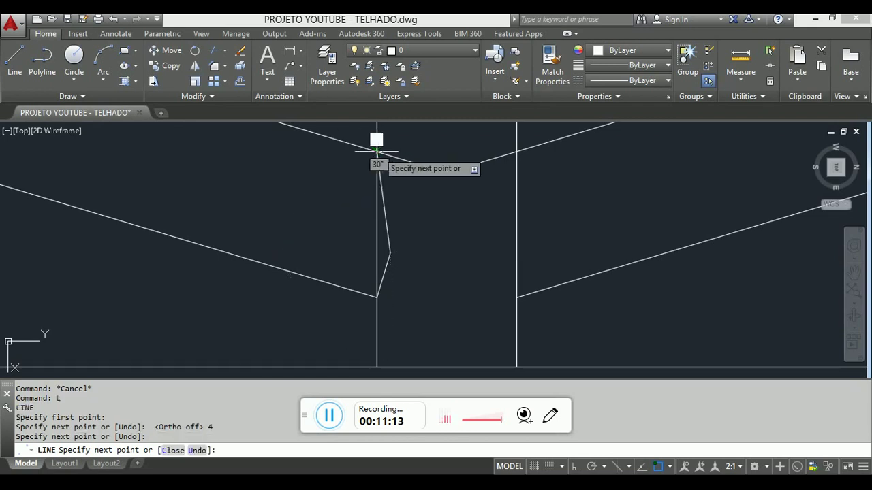
key("Escape")
Draw the matching notch for the right strut: 4 units perpendicular from its lower edge's end, closing where its upper edge meets the post.
type("l")
key("Return")
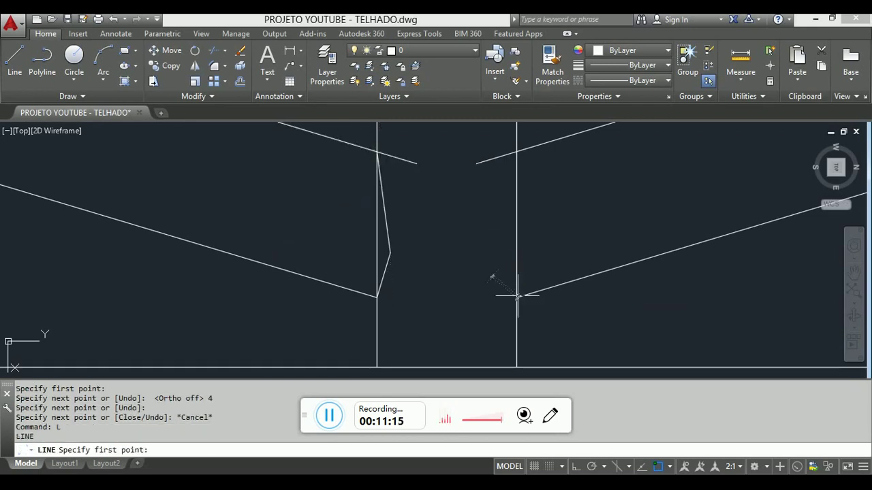
left_click(517, 298)
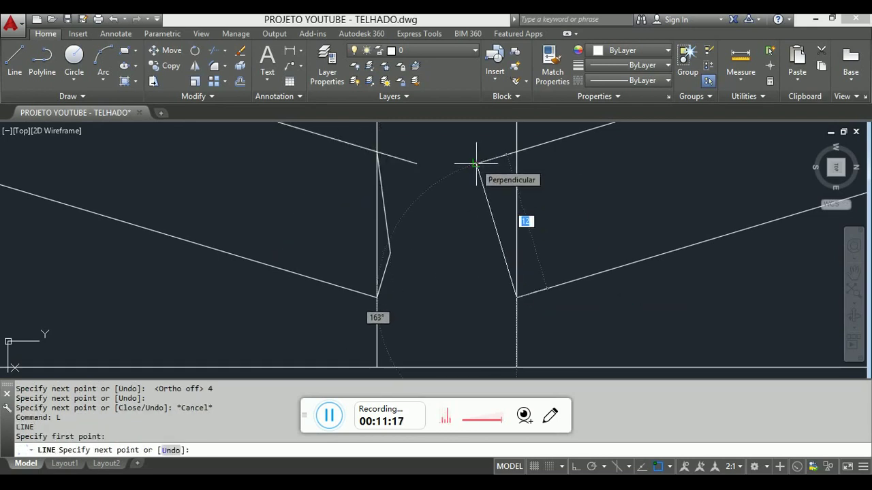
type("4")
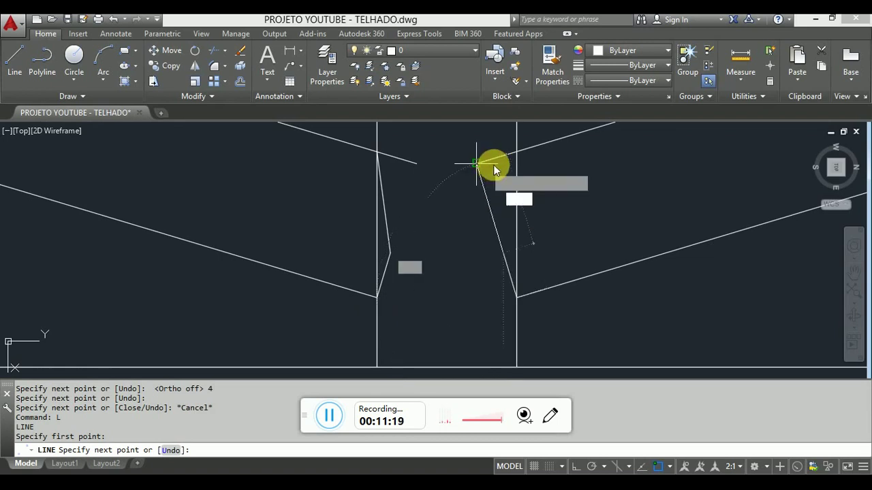
key("Return")
left_click(517, 152)
key("Escape")
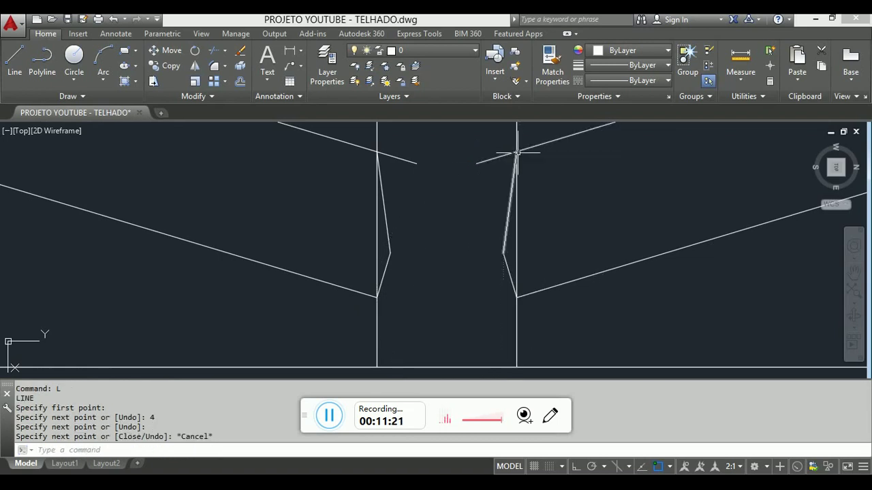
Trim the strut ends running into the post and the post's side edges across both lower notches.
type("tr")
key("Return")
left_click(498, 178)
left_click(420, 138)
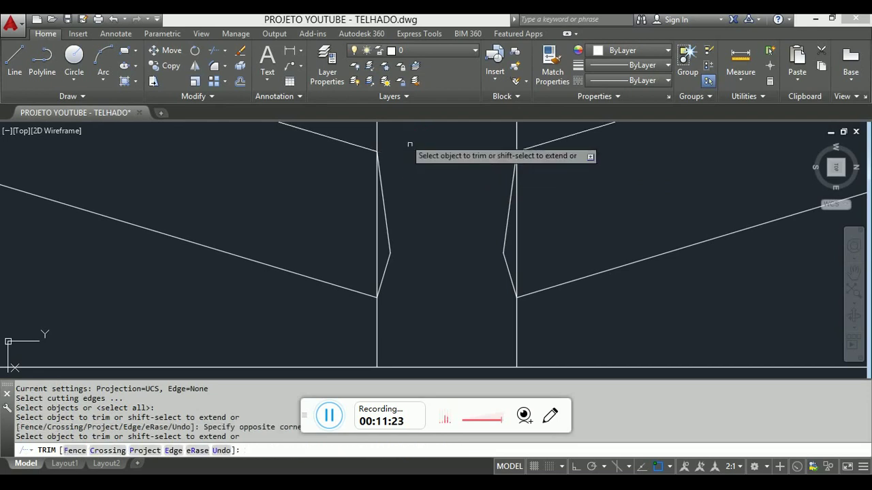
left_click(516, 243)
scroll(365, 224, "down", 4)
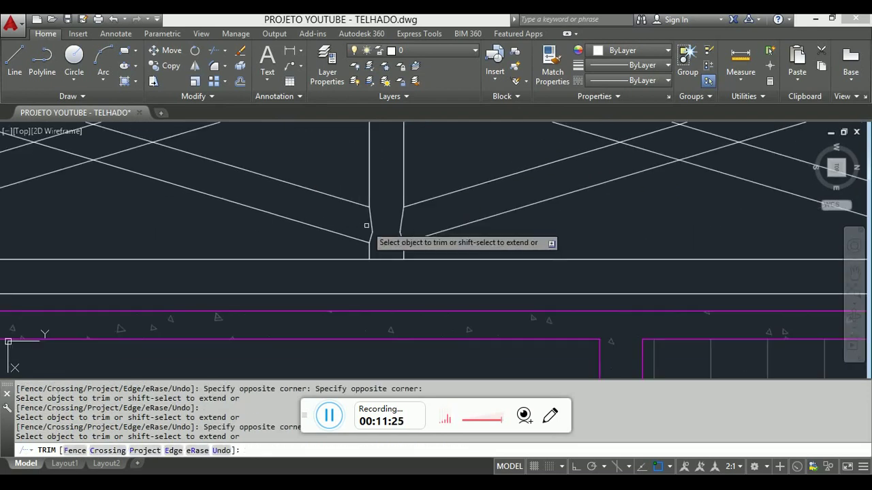
key("Escape")
scroll(273, 197, "up", 3)
key("Escape")
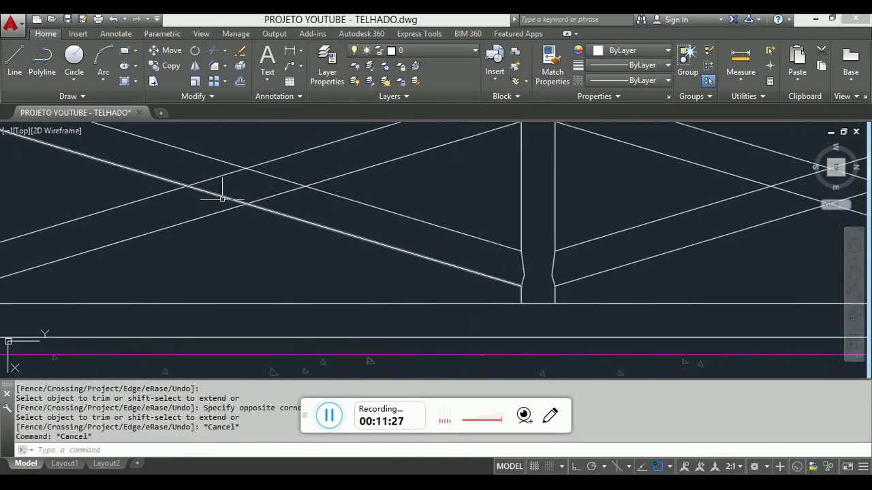
Draw the left strut's notch in the rafter: 4 units perpendicular from the lower edge's crossing, then to the upper edge's crossing with the rafter.
scroll(249, 202, "up", 2)
type("l")
key("Return")
left_click(238, 202)
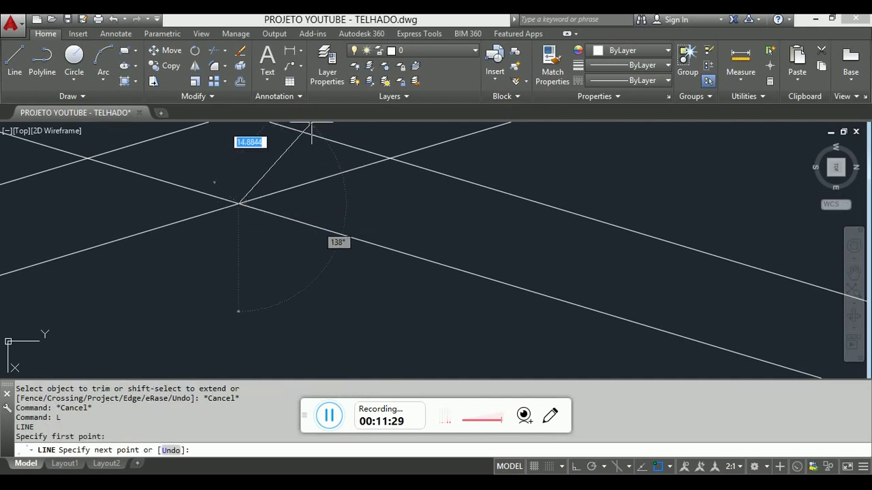
middle_click_drag(312, 132, 248, 223)
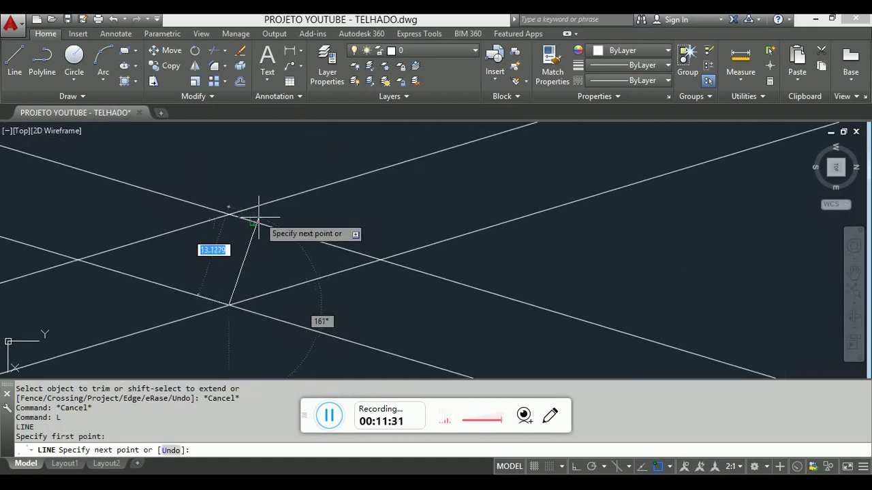
left_click(253, 223)
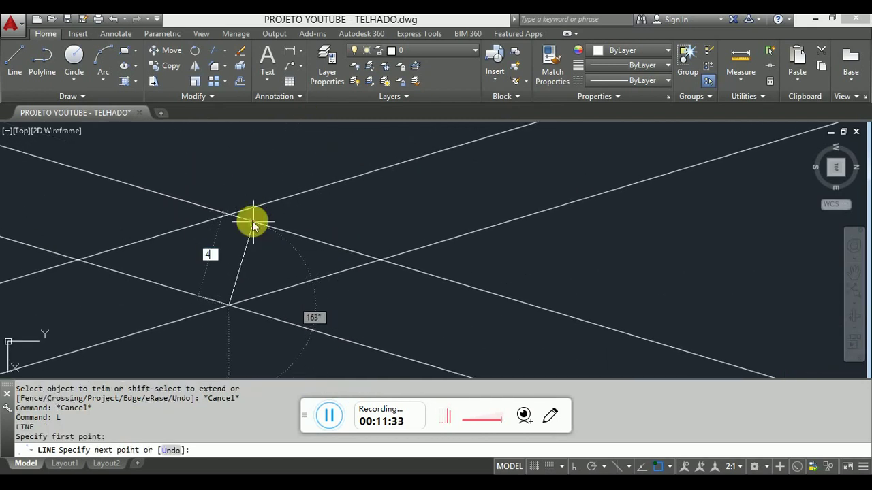
key("Escape")
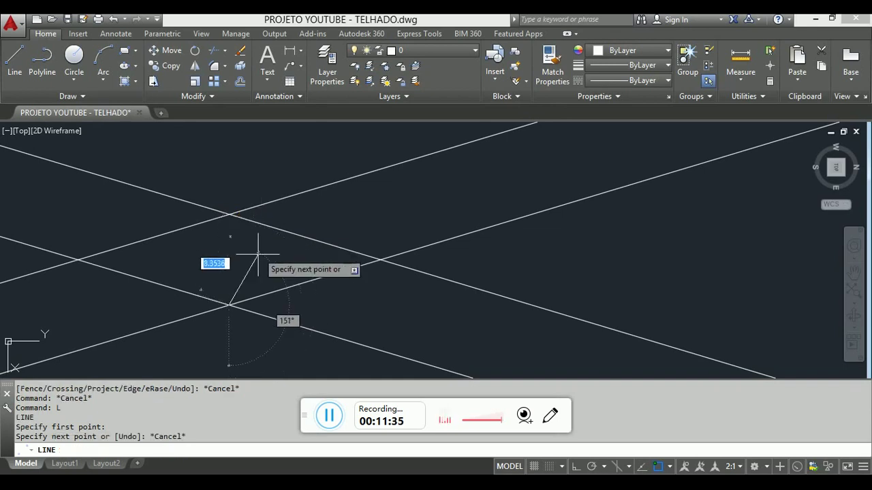
scroll(252, 223, "up", 2)
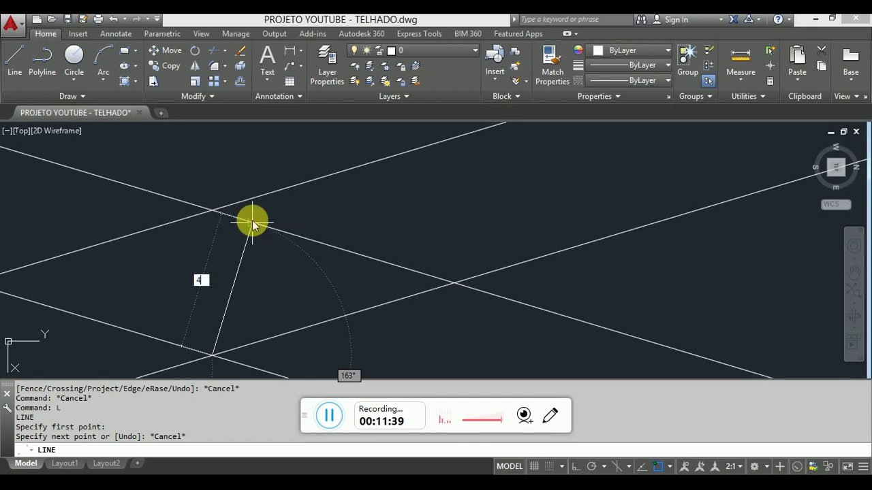
type("4")
key("Return")
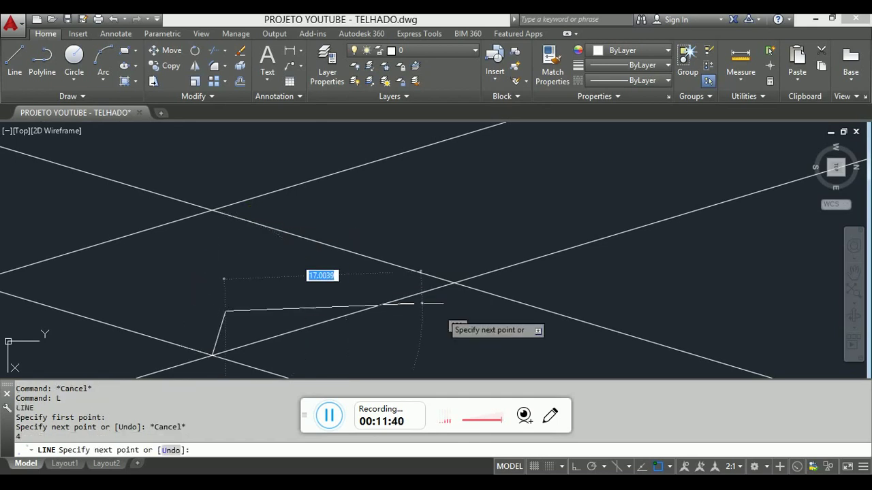
left_click(453, 283)
key("Escape")
scroll(195, 184, "down", 3)
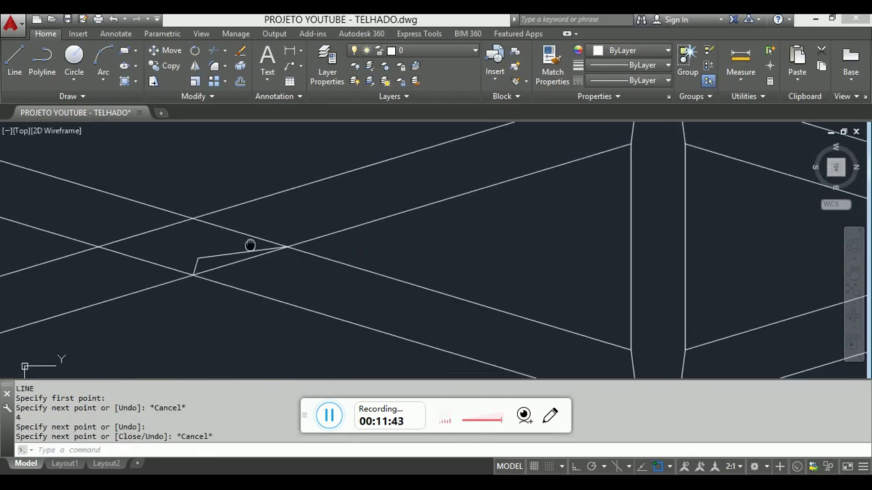
Trim both left strut lines beyond the rafter's inner line.
type("tr")
key("Return")
left_click(271, 264)
scroll(238, 206, "down", 3)
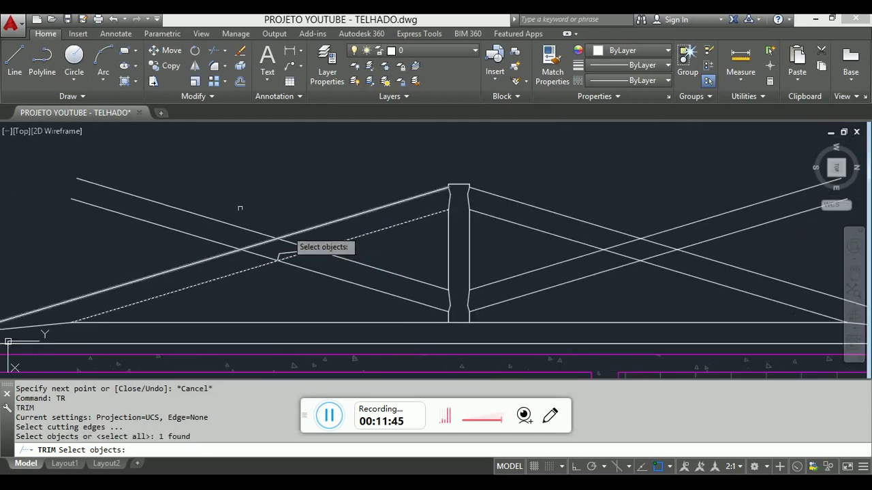
key("Return")
left_click(249, 210)
left_click(115, 223)
scroll(292, 250, "up", 3)
key("Escape")
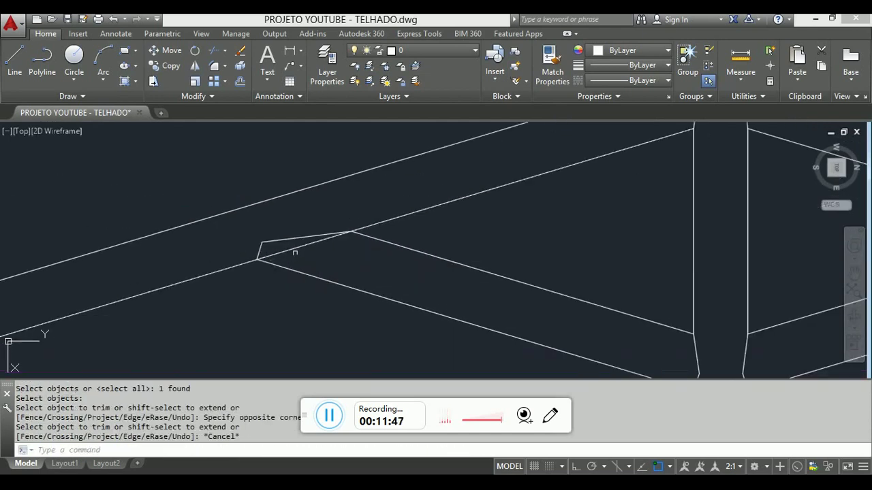
Trim the left rafter's inner line between the two strut edges to open the notch.
key("Return")
key("Return")
left_click(292, 246)
left_click(275, 235)
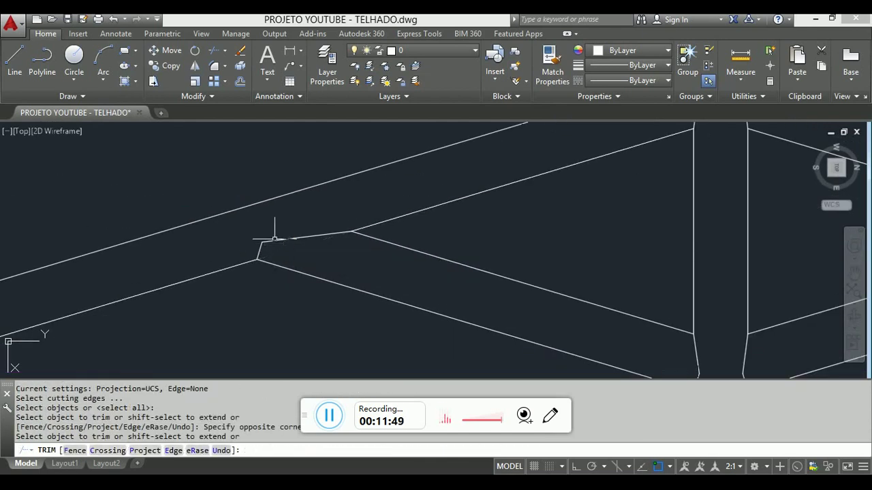
scroll(327, 226, "down", 3)
key("Escape")
Examine how the diagonal struts are notched into the rafters on the reference truss.
middle_click_drag(288, 303, 334, 119)
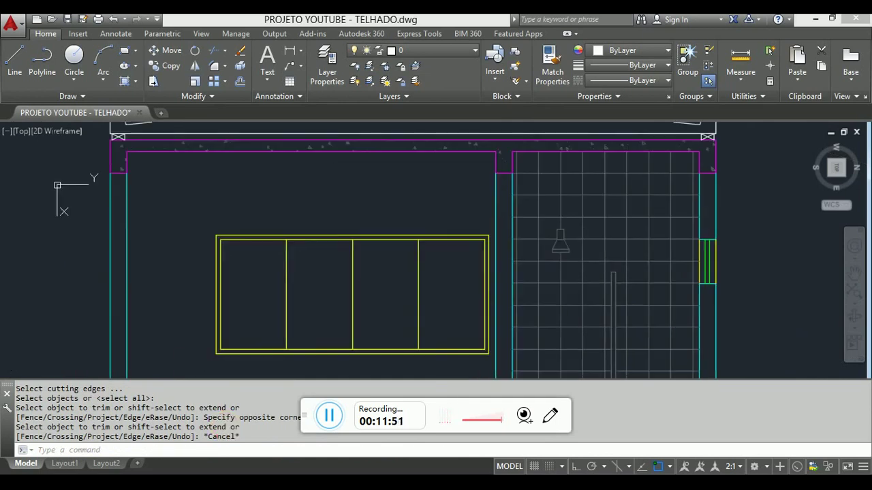
scroll(395, 184, "down", 4)
middle_click_drag(405, 349, 378, 119)
scroll(364, 262, "up", 3)
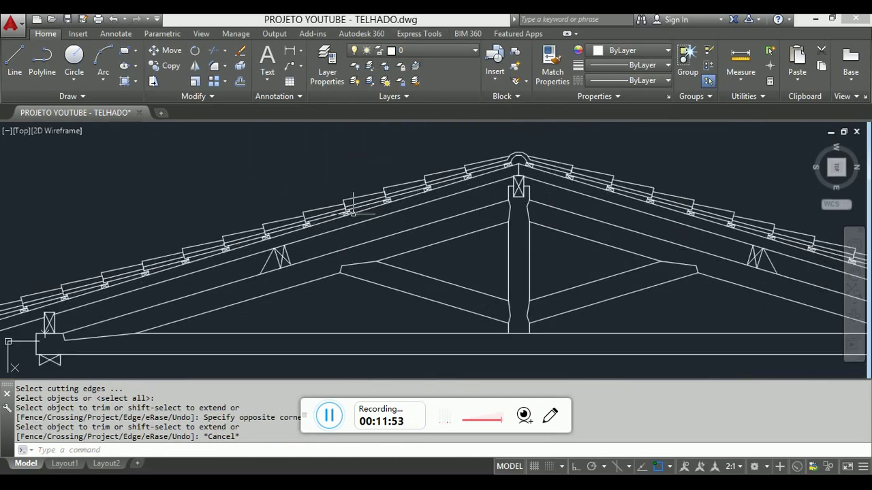
scroll(360, 267, "down", 4)
middle_click_drag(366, 68, 366, 143)
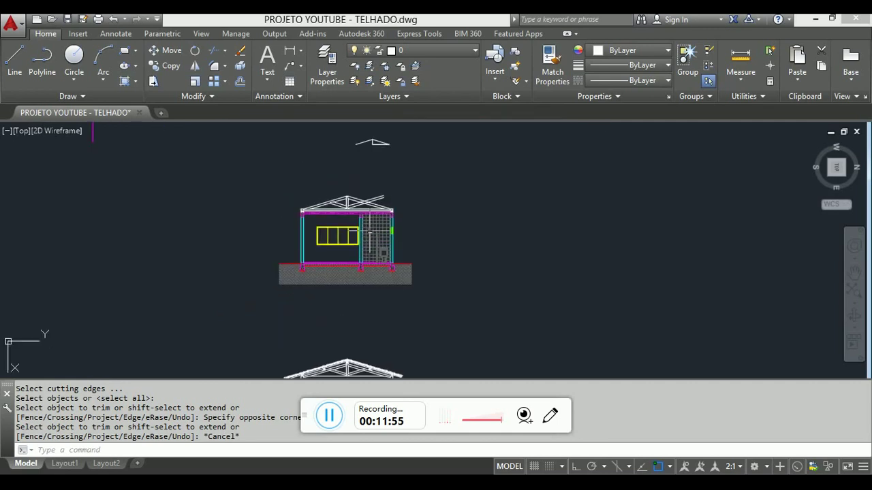
scroll(365, 190, "up", 4)
scroll(364, 196, "up", 3)
Draw the right strut's notch in the rafter: 4 units perpendicular from the lower edge's crossing, then to the upper edge's crossing with the rafter.
key("Escape")
scroll(351, 220, "up", 2)
type("l")
key("Return")
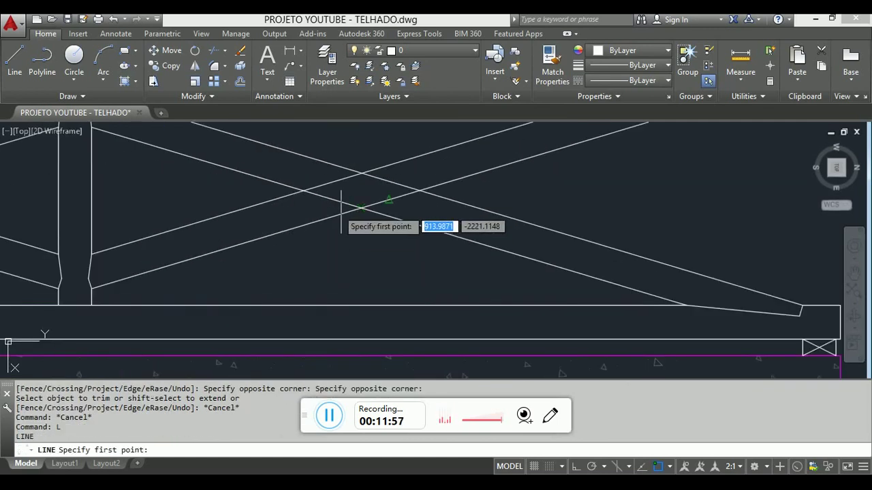
scroll(354, 216, "down", 2)
scroll(402, 208, "up", 4)
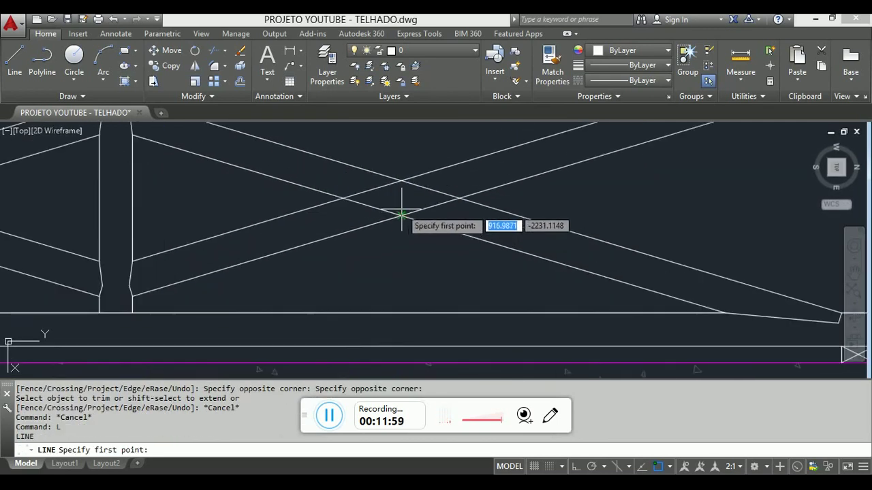
left_click(399, 225)
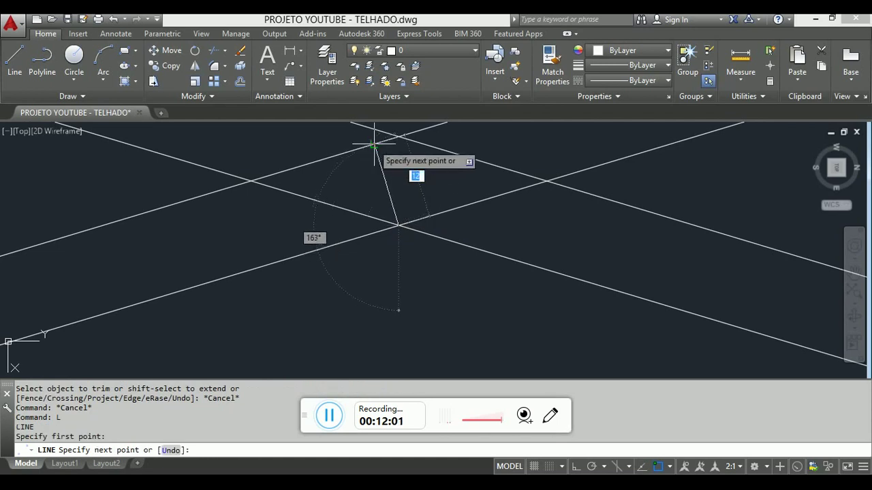
type("4")
key("Return")
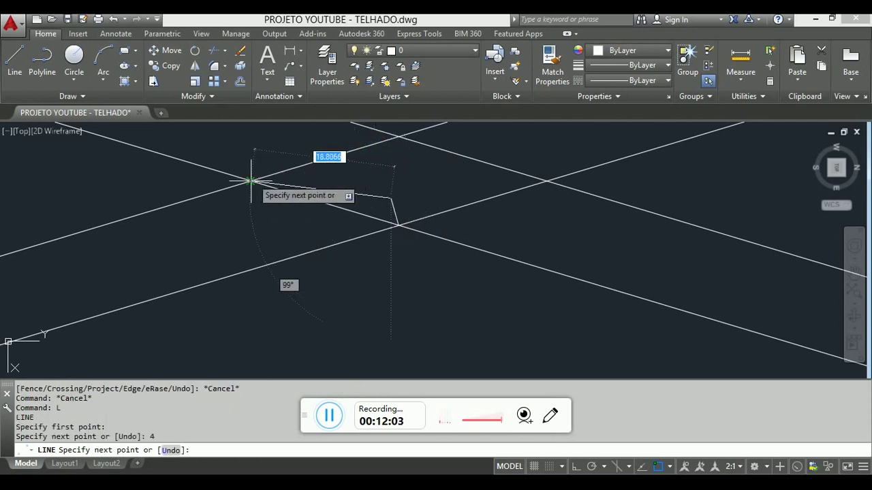
key("Escape")
Trim both right strut lines beyond the rafter's inner line.
scroll(346, 217, "down", 4)
type("tr")
key("Return")
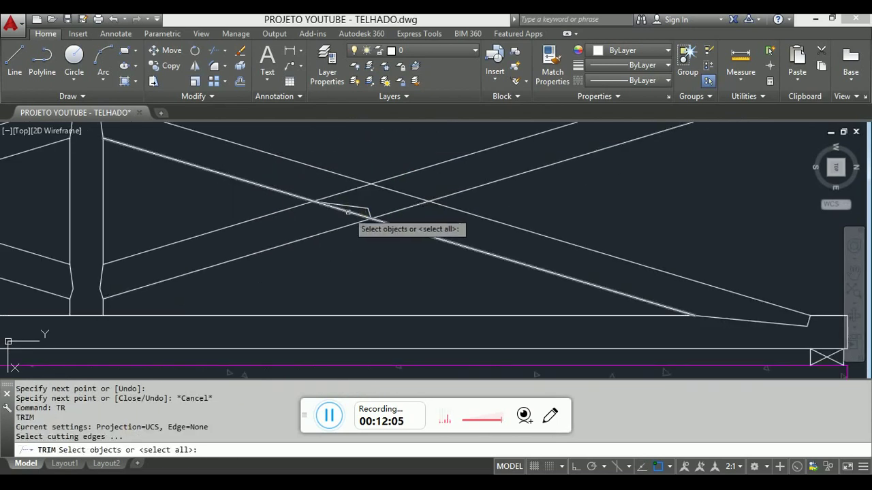
left_click(371, 218)
key("Return")
left_click(508, 189)
left_click(463, 151)
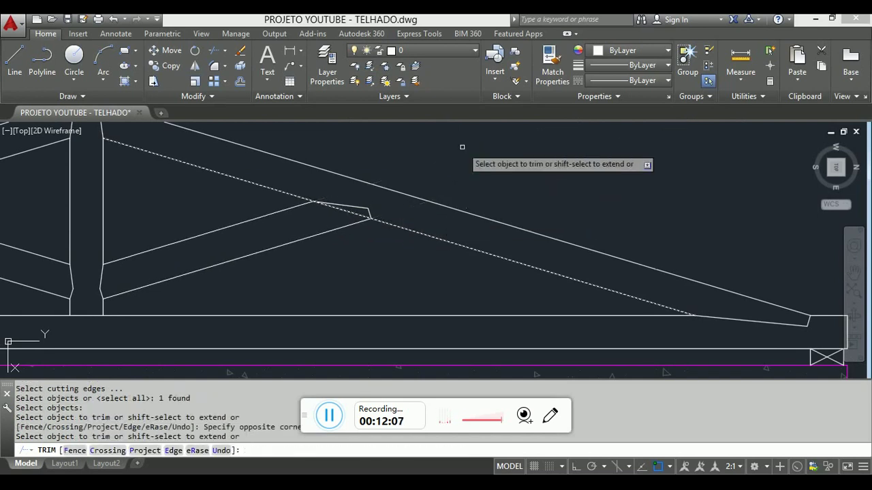
key("Escape")
Trim the right rafter's inner line between the two strut edges to open the notch.
key("Return")
key("Return")
key("Escape")
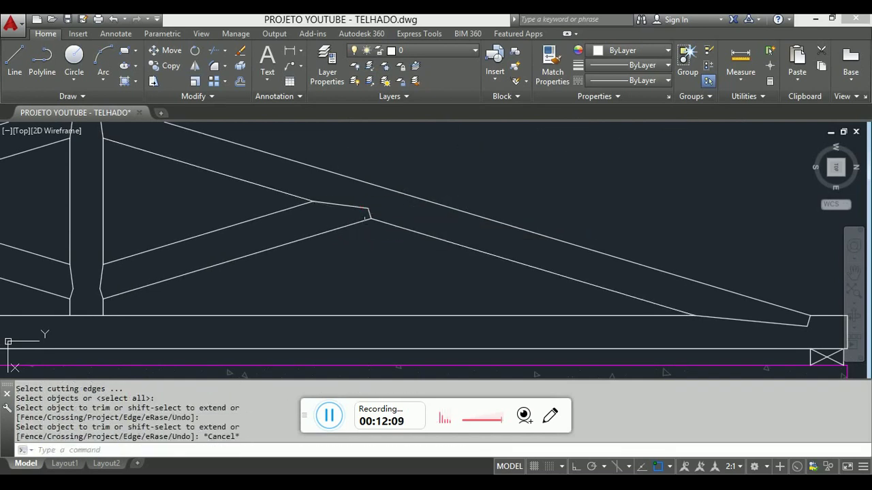
Compare the redrawn truss with the reference truss, examining the layers that rest above the reference's rafters.
scroll(373, 218, "down", 5)
scroll(373, 218, "up", 4)
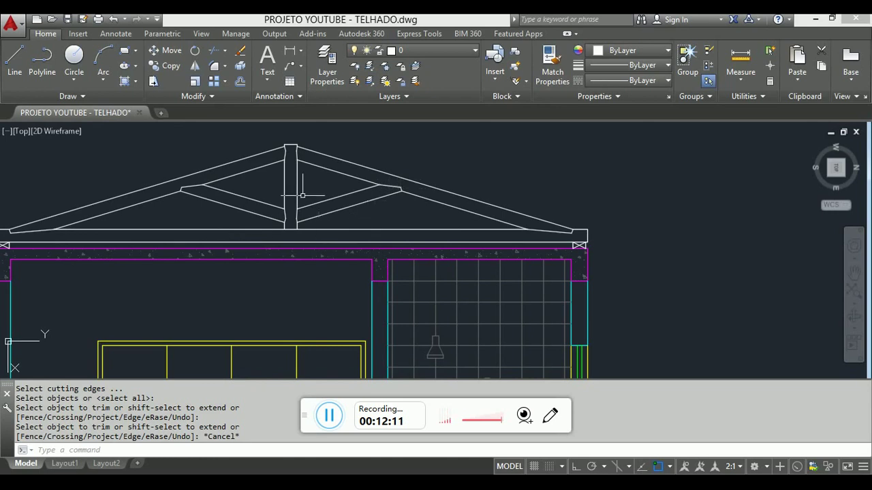
scroll(486, 174, "down", 2)
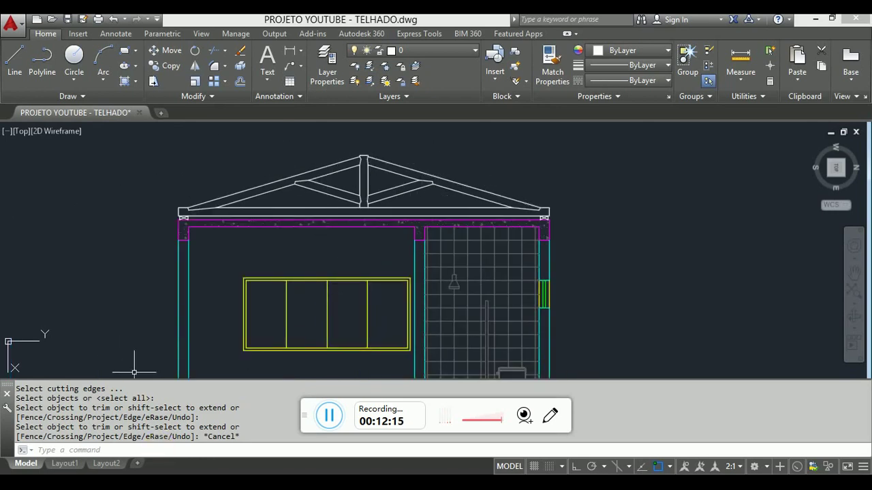
key("alt+Tab")
key("alt+Tab")
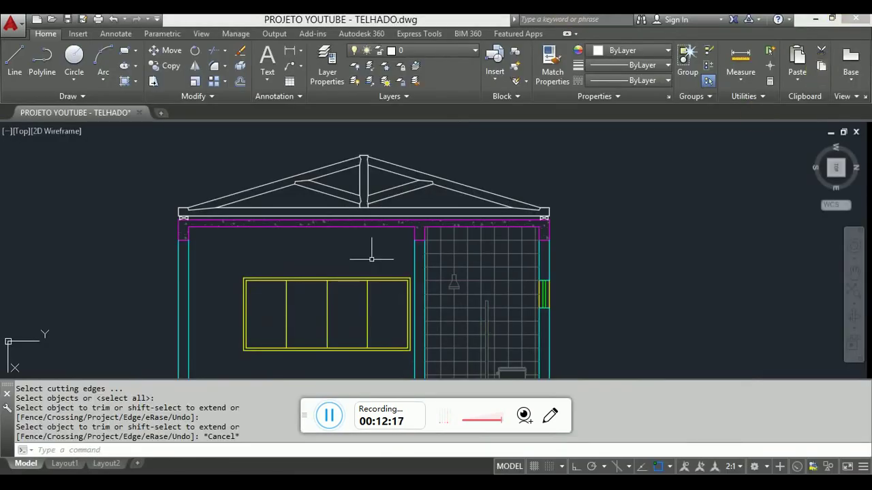
scroll(372, 259, "down", 5)
middle_click_drag(371, 259, 405, 129)
scroll(400, 362, "up", 4)
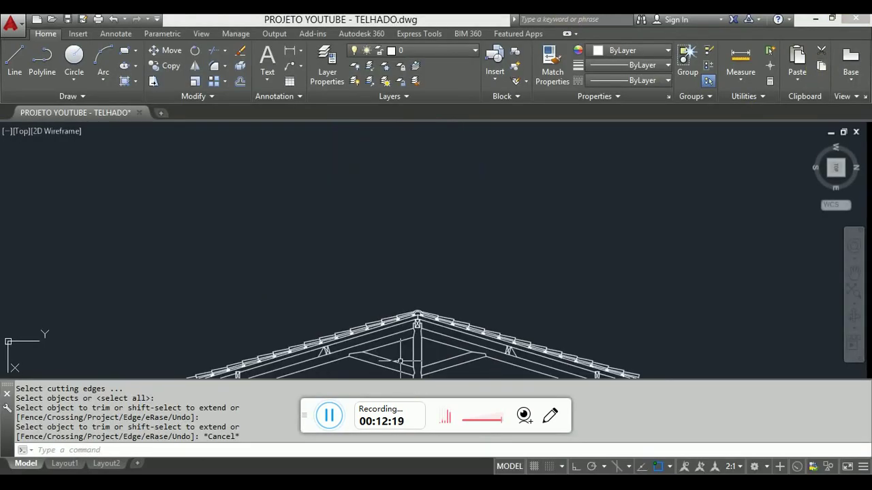
middle_click_drag(400, 363, 398, 190)
scroll(398, 191, "up", 3)
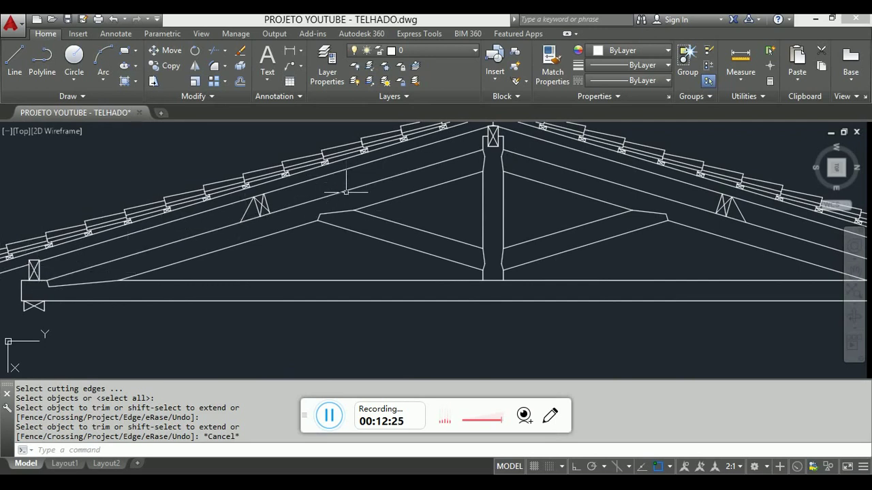
mouse_move(425, 485)
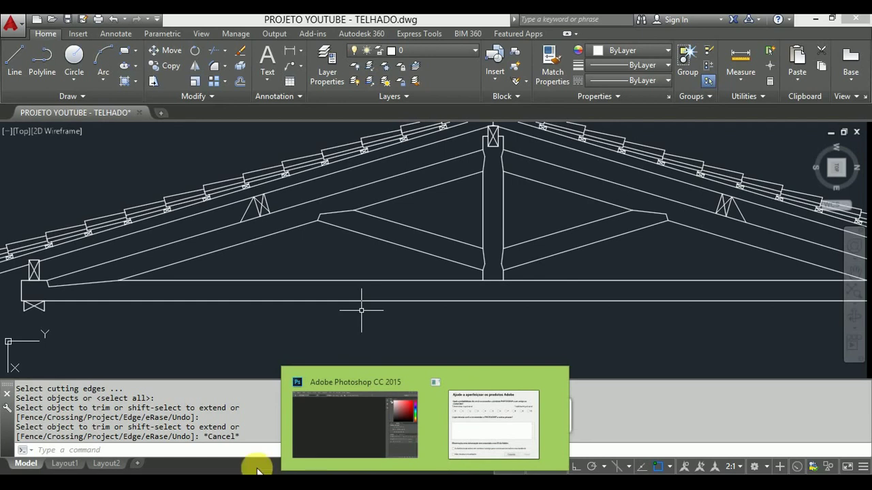
mouse_move(305, 485)
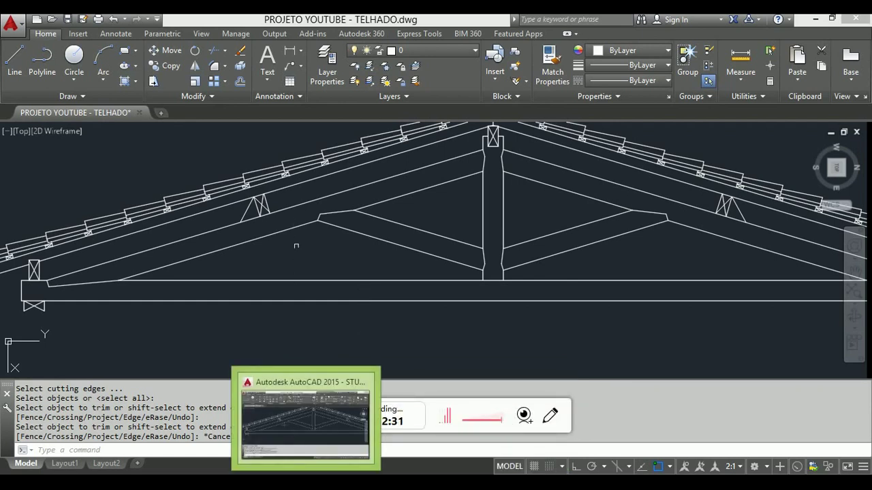
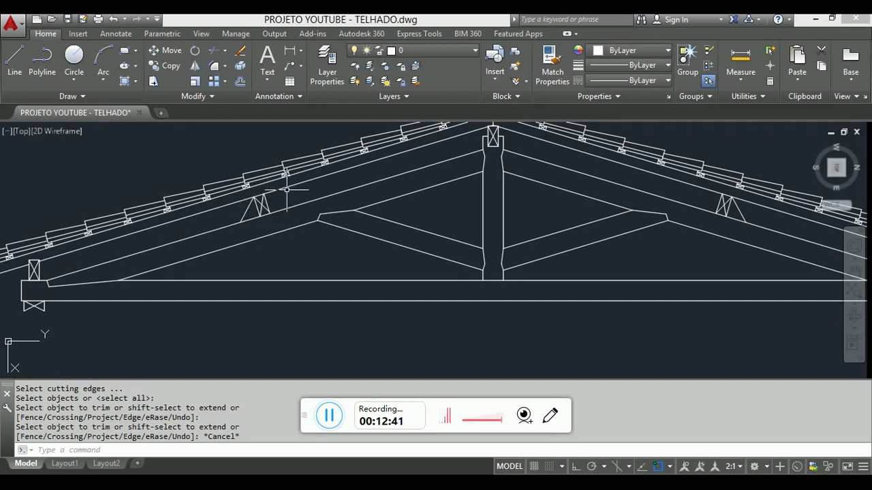
left_click(293, 186)
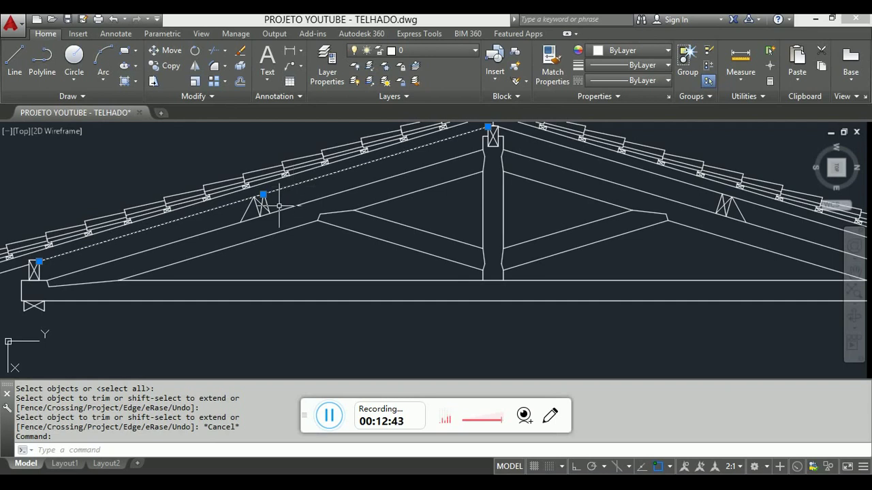
scroll(315, 241, "down", 2)
scroll(301, 223, "down", 8)
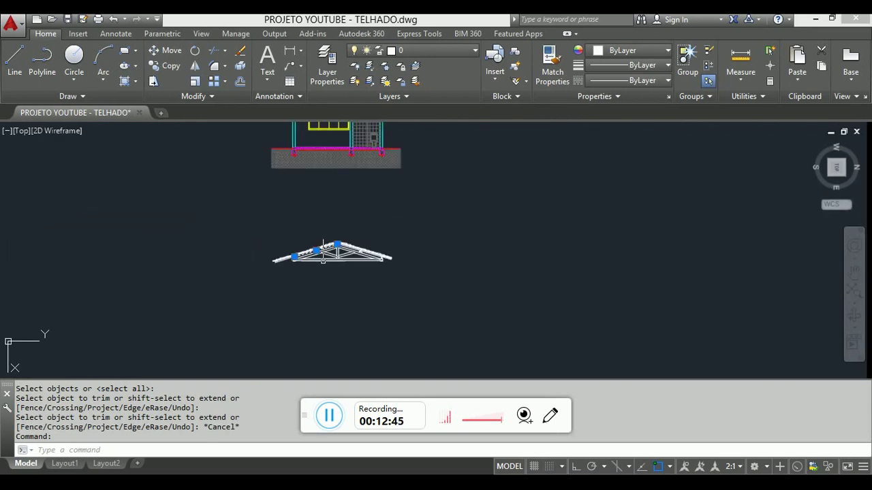
key("Escape")
Offset the upper edge lines of both rafters on the house section 12 units outward.
middle_click_drag(334, 89, 334, 146)
scroll(334, 147, "up", 6)
scroll(353, 176, "up", 2)
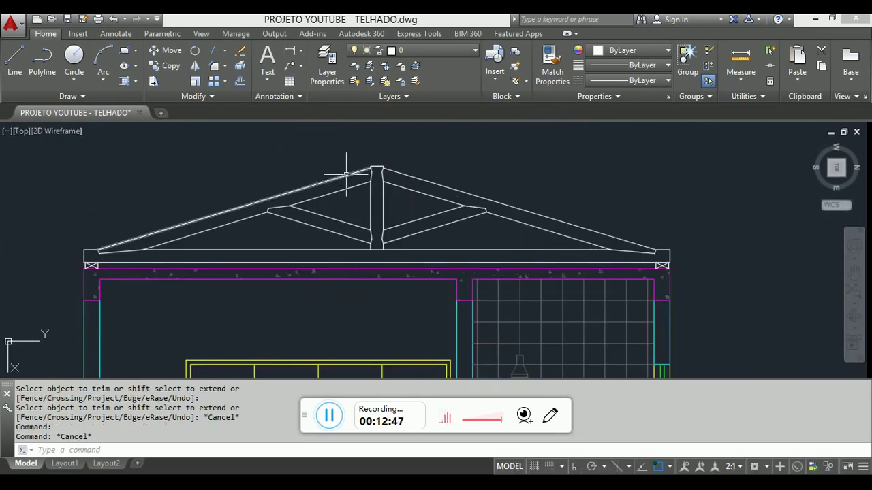
left_click(353, 172)
left_click(403, 174)
key("Escape")
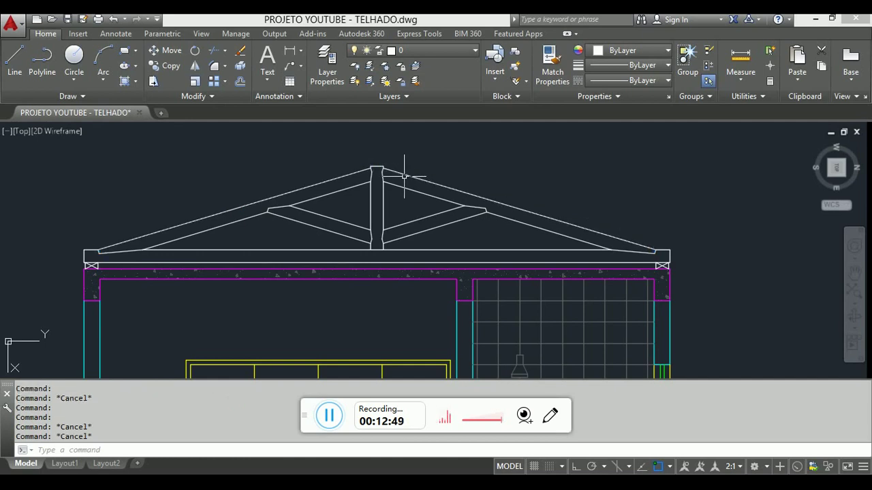
type("o")
key("Return")
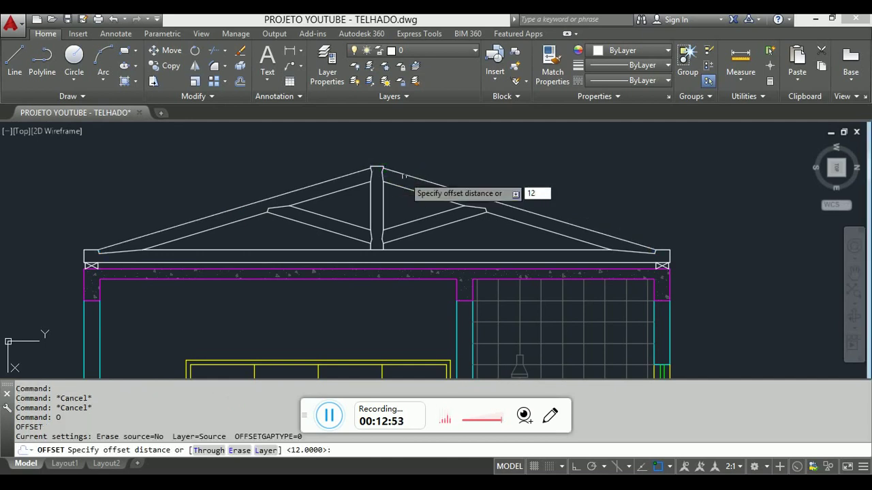
key("Return")
left_click(358, 171)
left_click(357, 170)
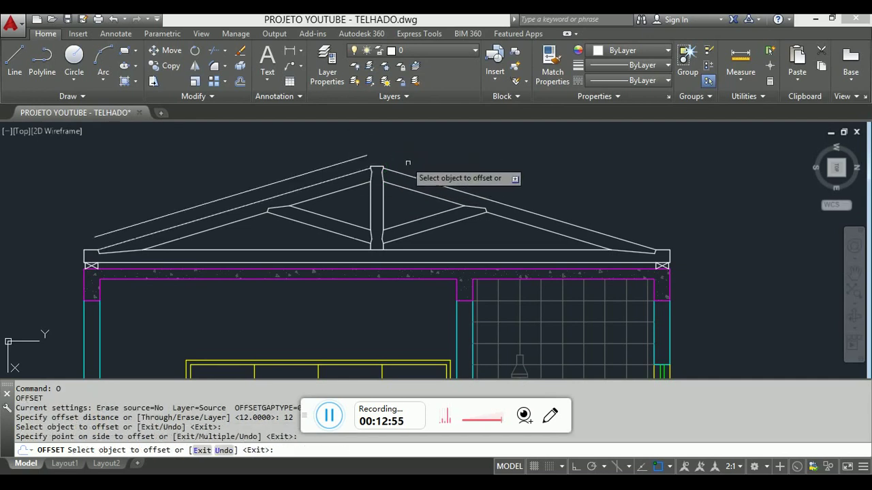
left_click(407, 174)
left_click(415, 160)
key("Escape")
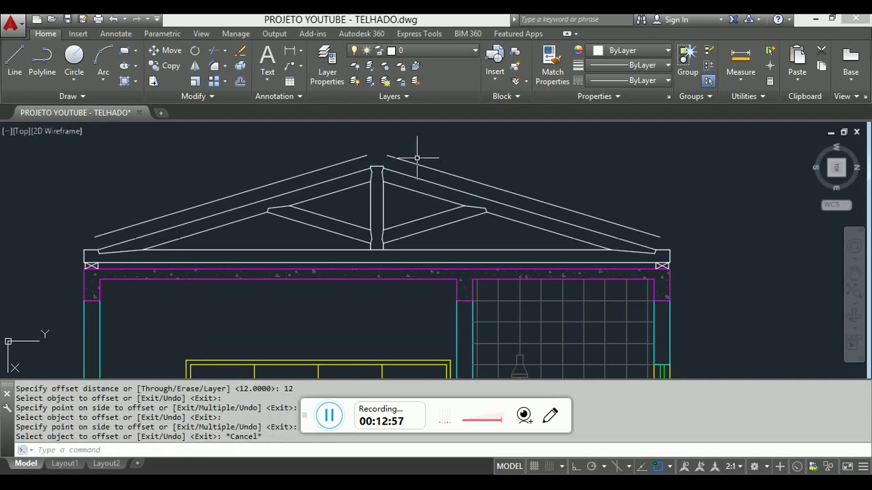
Fillet the two new sloped lines above the rafters so they meet in a sharp corner at the ridge.
type("f")
key("Return")
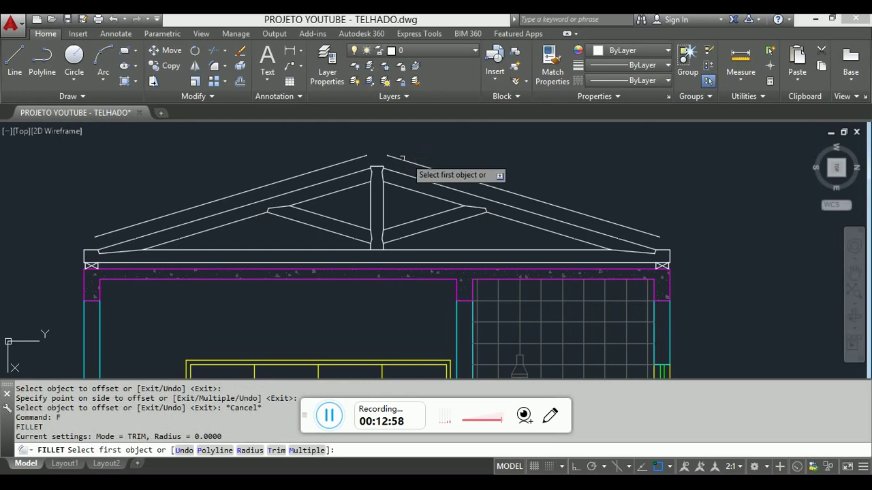
left_click(364, 156)
key("Escape")
Examine the members above the rafters near the reference truss's ridge and try to measure a distance there.
scroll(556, 123, "down", 5)
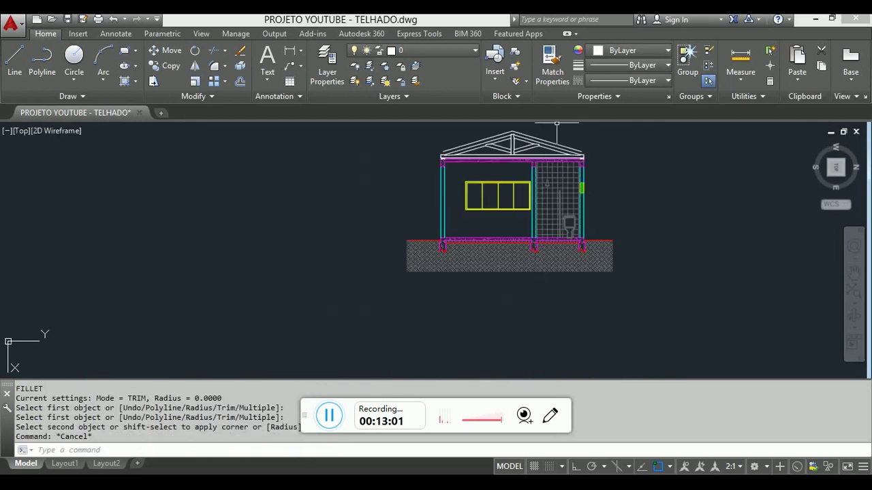
scroll(347, 126, "up", 5)
scroll(415, 188, "down", 1)
scroll(515, 151, "up", 6)
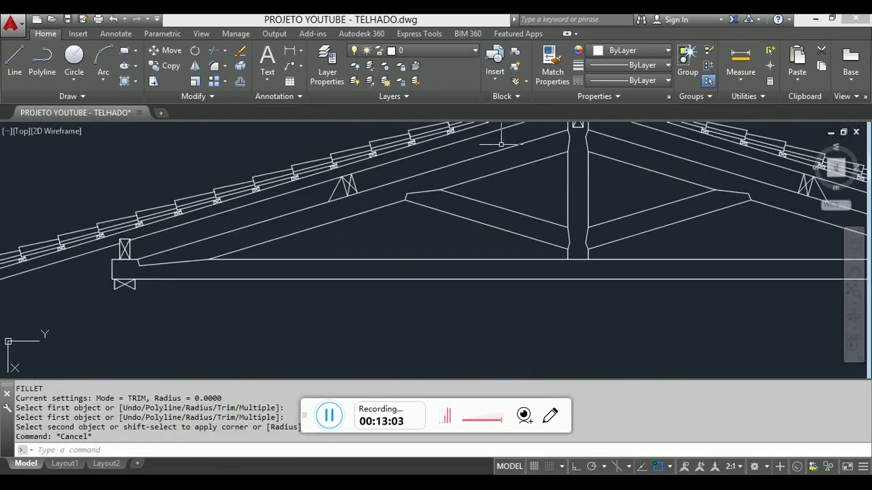
middle_click_drag(516, 151, 418, 224)
type("i")
key("Return")
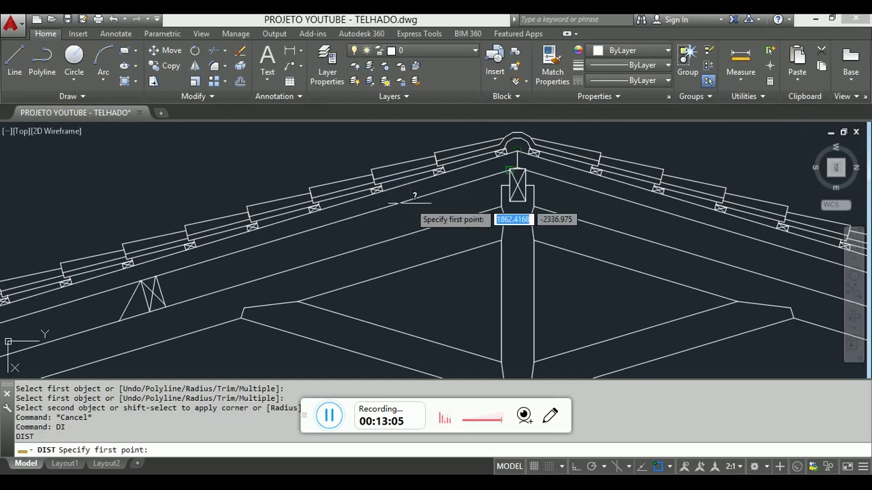
scroll(514, 164, "up", 2)
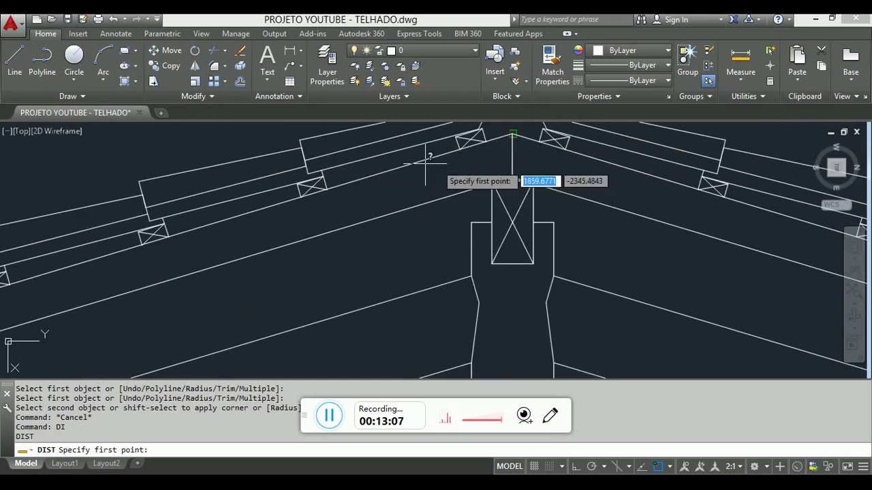
left_click(307, 171)
key("Escape")
scroll(367, 177, "down", 6)
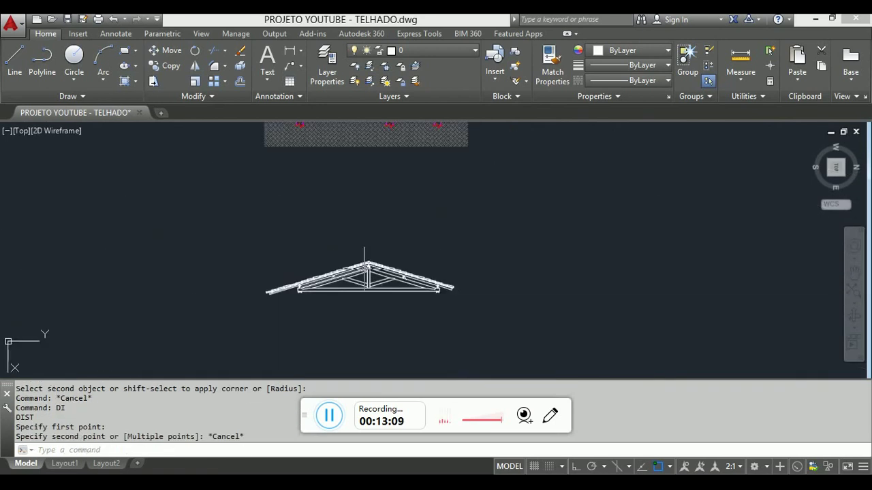
scroll(381, 170, "up", 5)
key("Escape")
key("Escape")
scroll(428, 191, "up", 2)
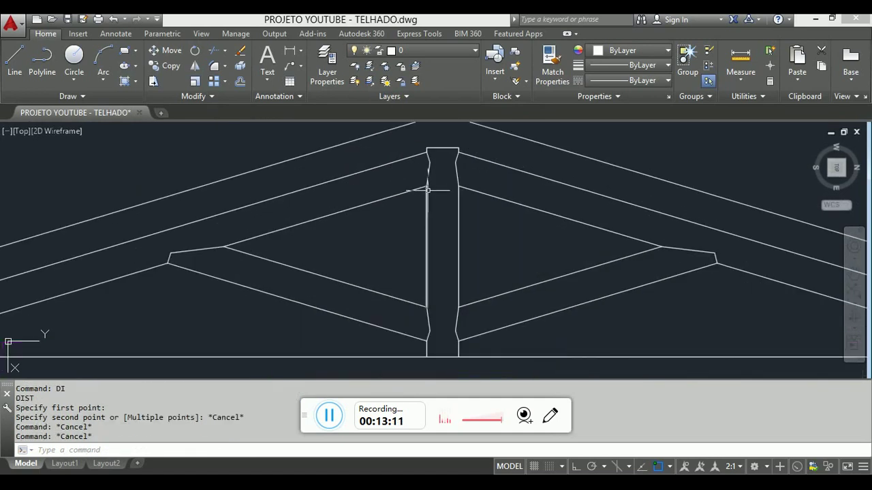
type("o")
key("Return")
type("6")
key("Return")
scroll(415, 228, "down", 2)
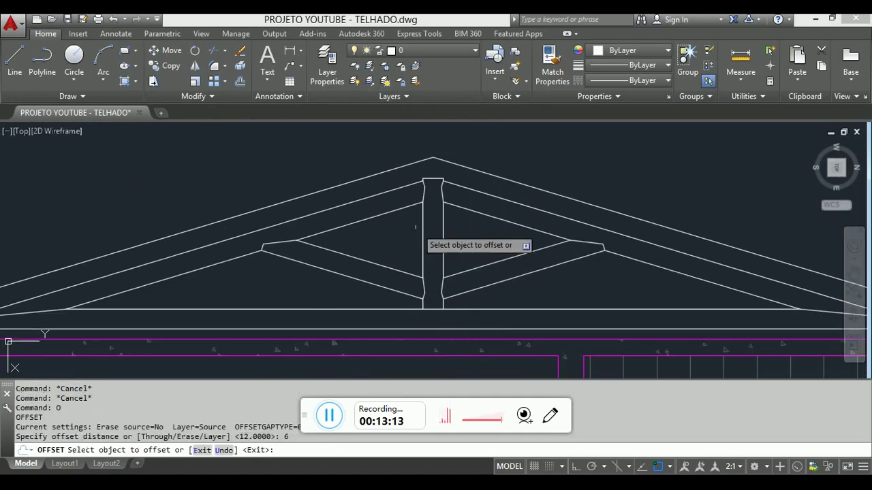
key("Escape")
left_click(404, 216)
left_click(373, 190)
left_click(502, 201)
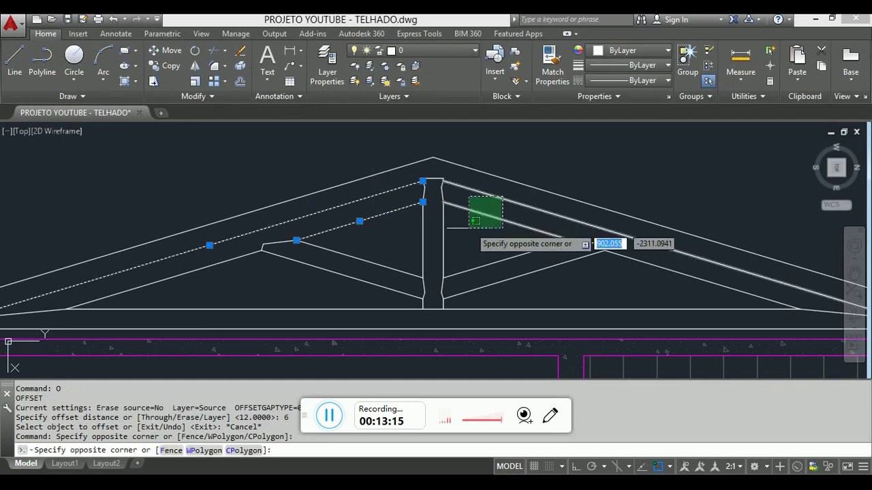
left_click(475, 293)
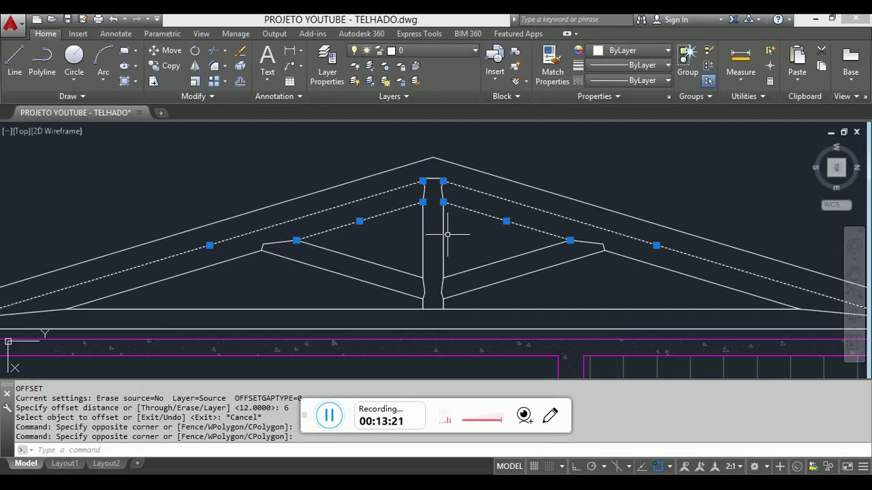
key("Escape")
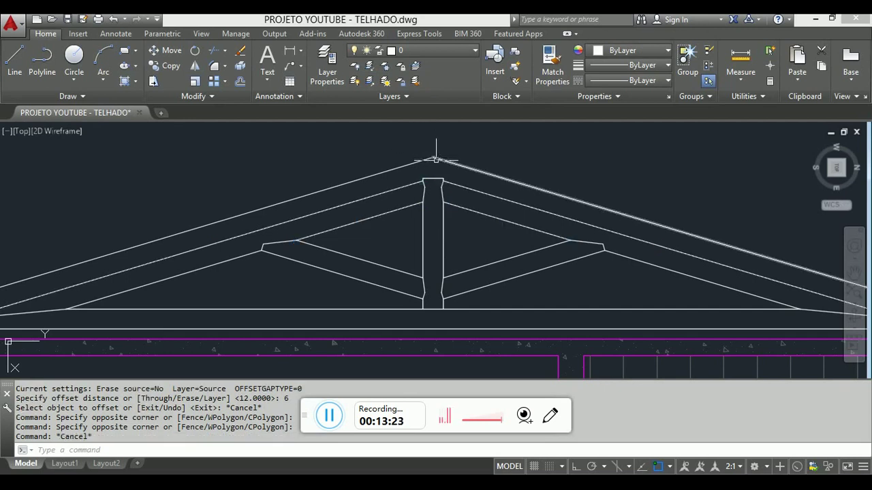
key("Escape")
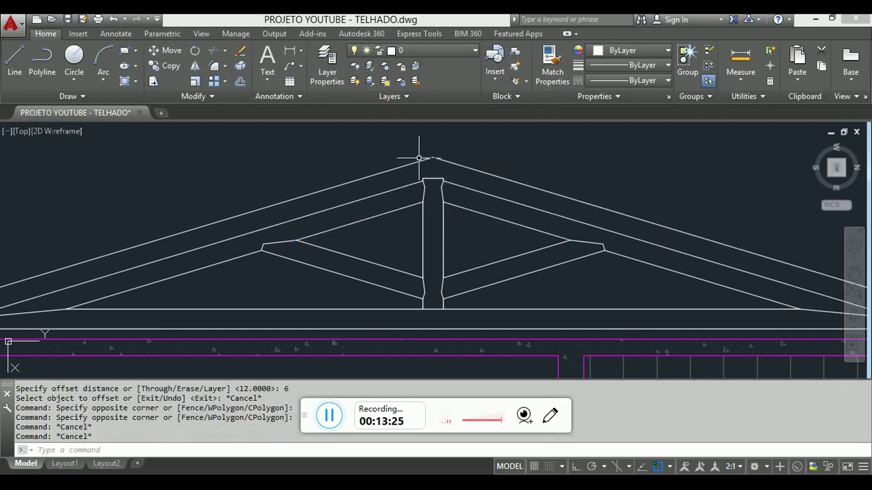
key("Escape")
Offset both outermost sloped lines above the rafters 6 units outward on the house section.
scroll(443, 171, "down", 4)
mouse_move(443, 172)
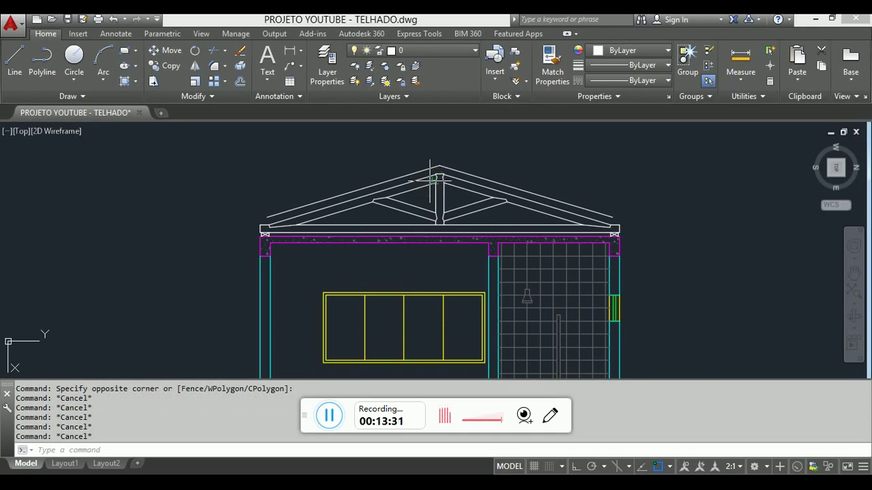
type("o")
key("Return")
type("6")
key("Return")
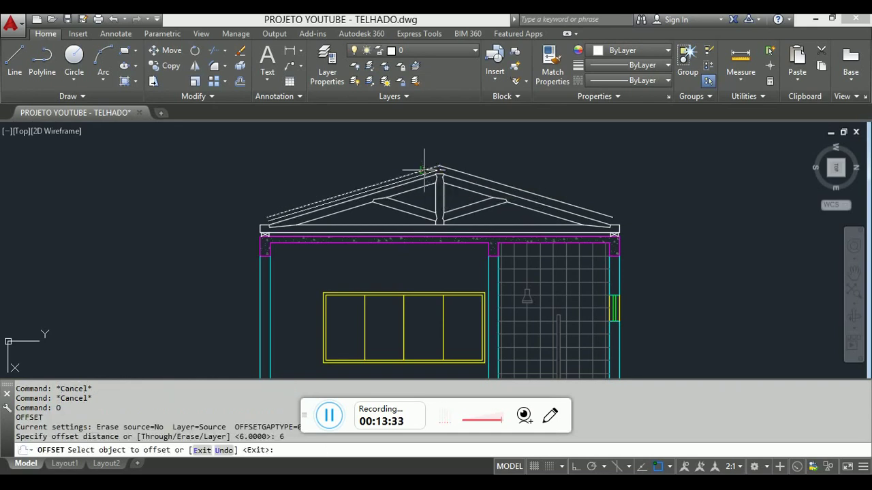
left_click(424, 170)
left_click(426, 160)
left_click(455, 171)
left_click(452, 157)
key("Escape")
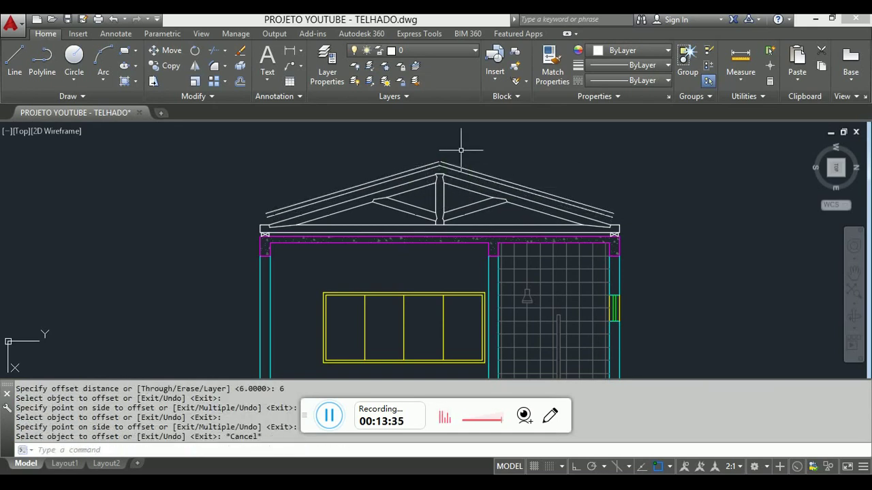
Offset the central post's top edge 12 units upward.
key("Escape")
scroll(460, 150, "up", 8)
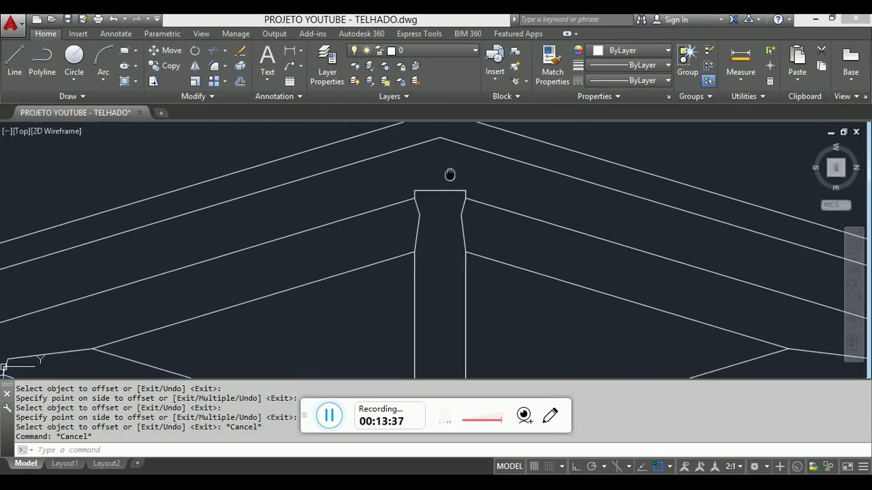
key("Escape")
type("o")
key("Return")
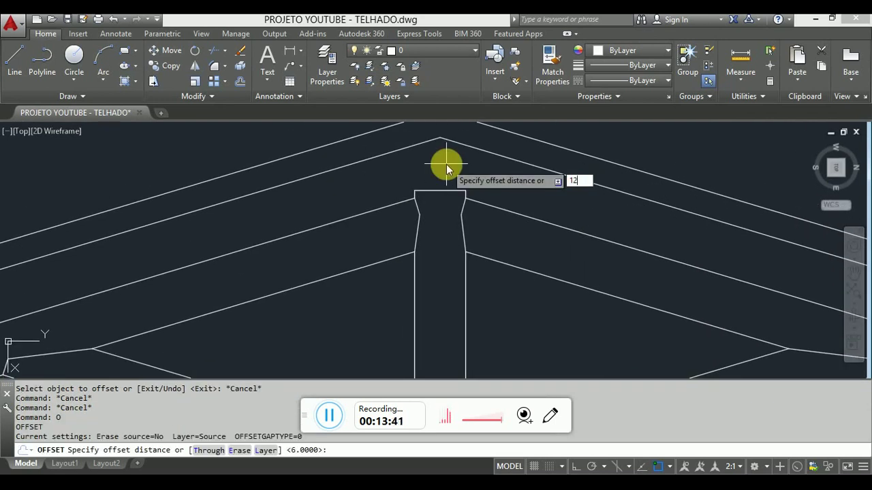
key("Return")
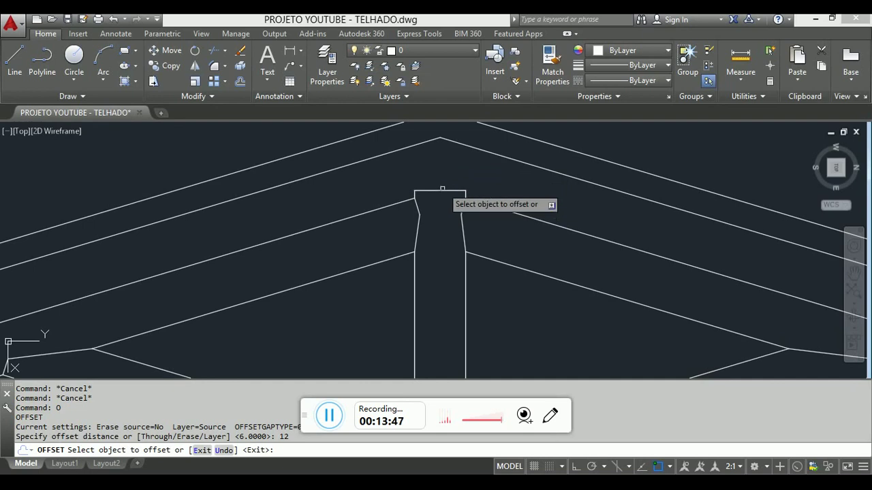
left_click(440, 192)
left_click(447, 156)
key("Escape")
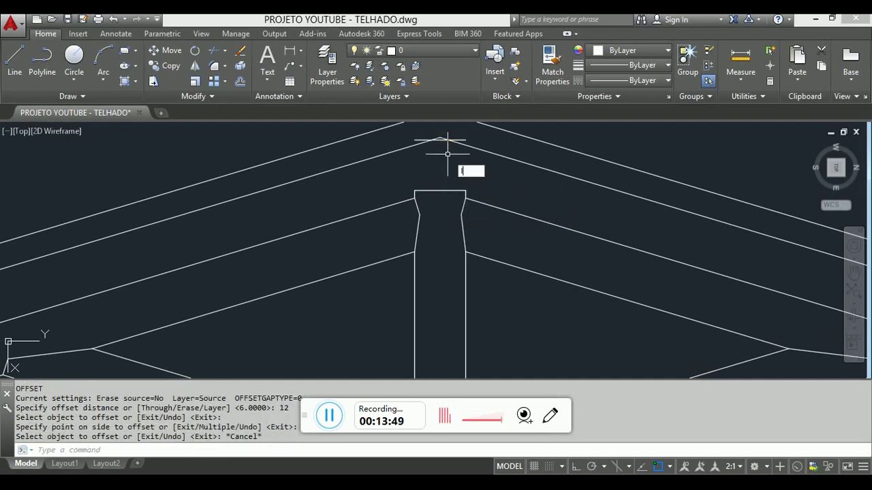
Draw a vertical line from the midpoint of the central post's top edge to the midpoint of the line offset above it.
type("l")
key("Return")
left_click(440, 191)
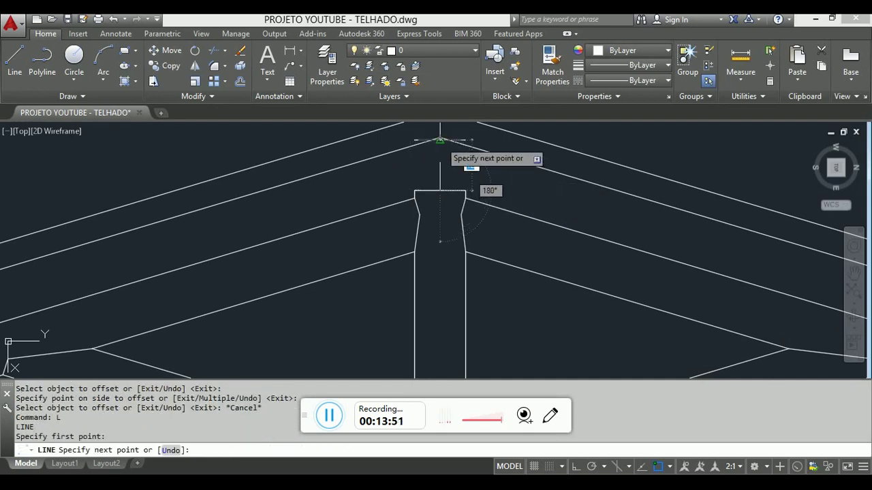
left_click(440, 139)
key("Escape")
scroll(444, 141, "up", 2)
scroll(443, 204, "down", 1)
key("Escape")
key("Escape")
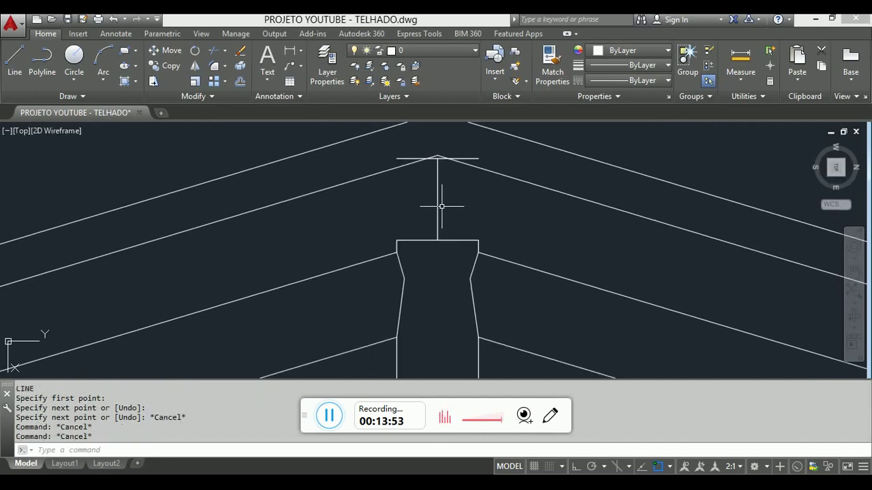
Offset the vertical centerline above the post 3 units to each side to form the ridge member's sides.
type("o")
key("Return")
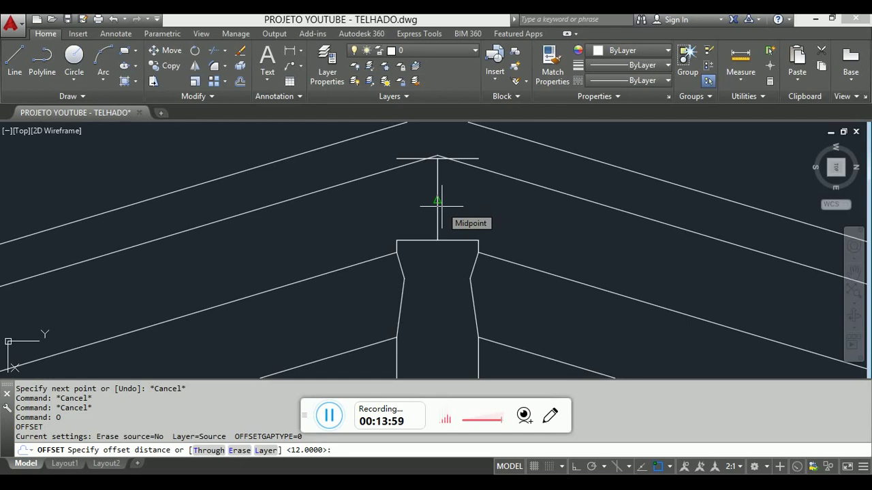
type("3")
key("Return")
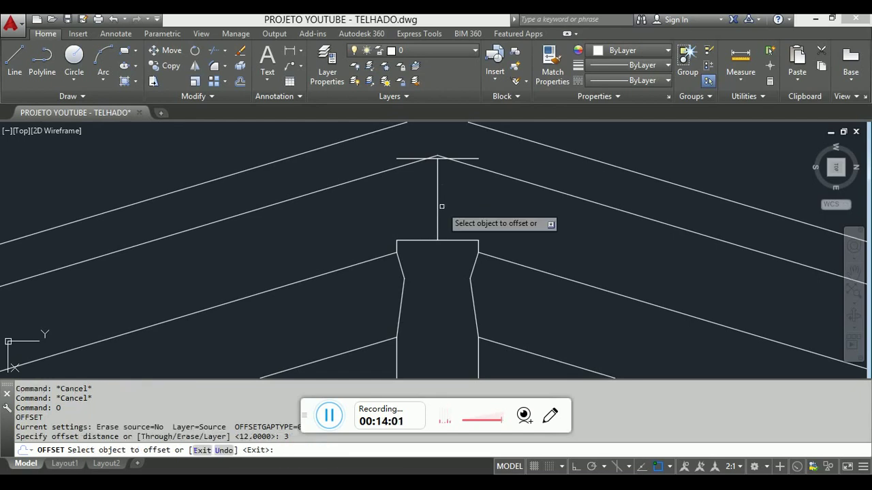
left_click(437, 216)
left_click(469, 209)
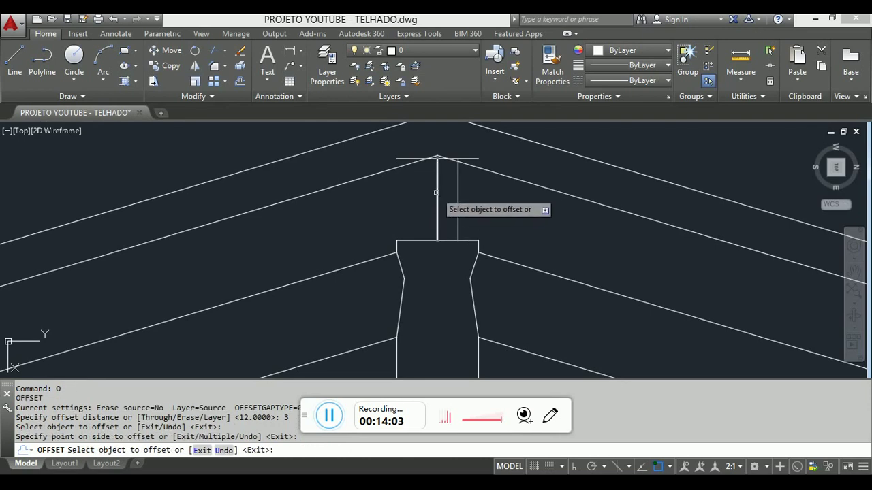
left_click(437, 176)
left_click(422, 172)
key("Escape")
scroll(450, 173, "up", 4)
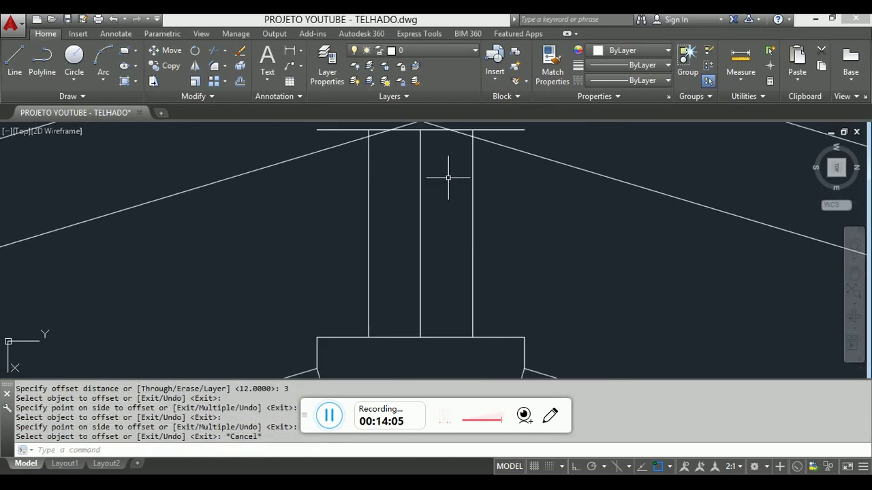
Trim the overhanging ends of the ridge member's top line and the sloped line segments just inside its sides.
type("tr")
key("Return")
key("Return")
left_click(500, 130)
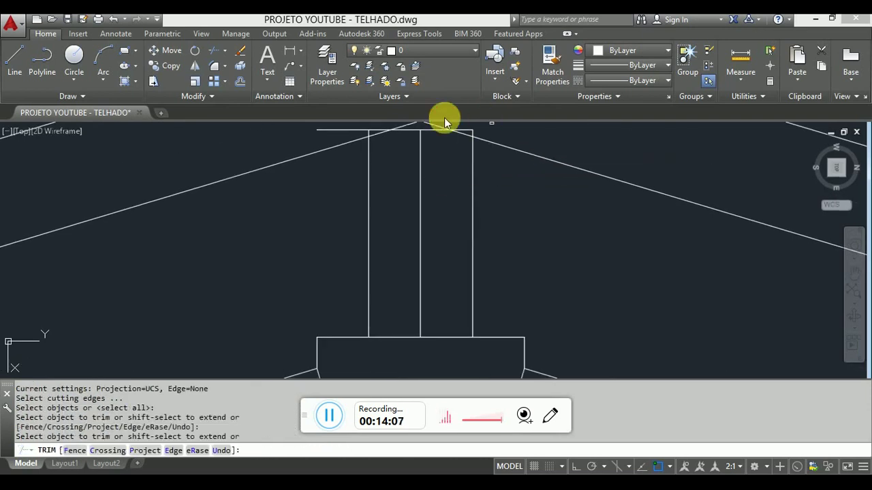
left_click(459, 136)
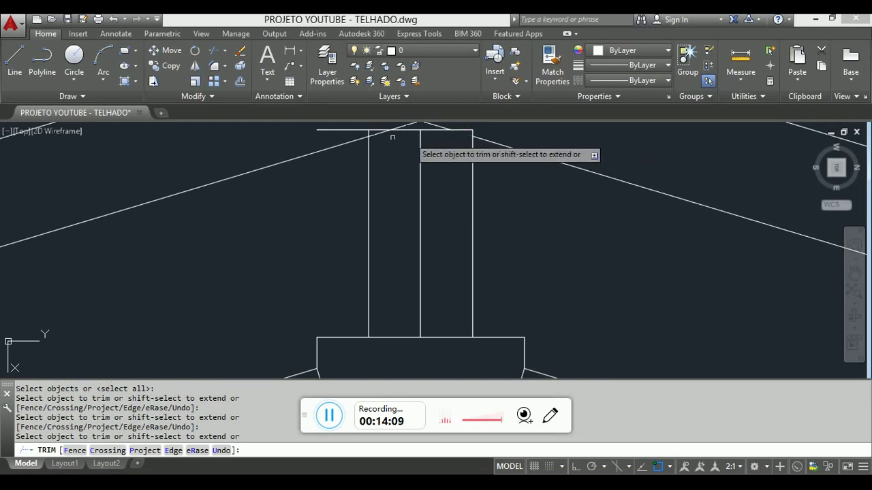
left_click(371, 132)
scroll(454, 176, "down", 5)
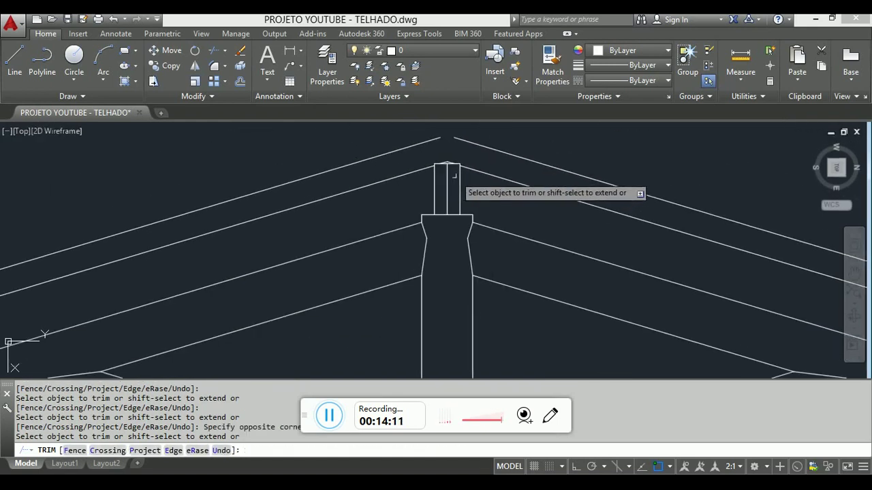
key("Escape")
key("Escape")
Erase the vertical centerline inside the ridge member.
left_click(450, 191)
left_click(440, 182)
type("e")
key("Return")
key("Escape")
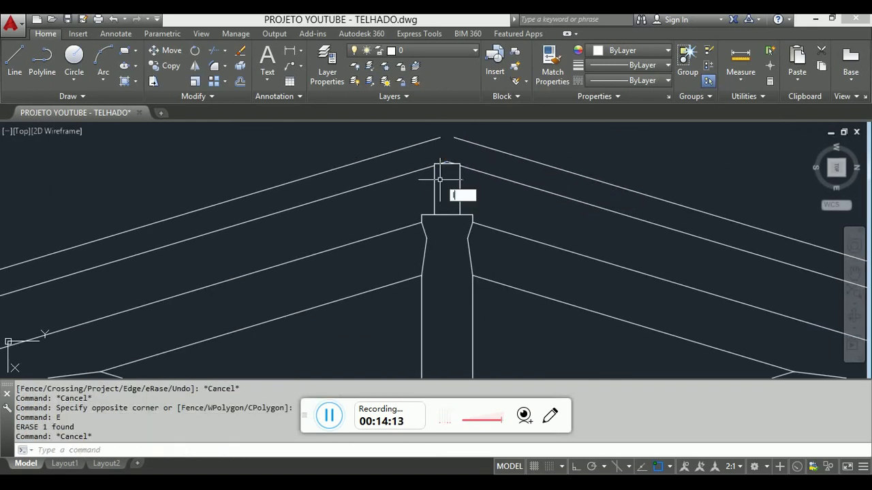
Draw two crossing diagonals between opposite corners of the ridge member.
type("l")
key("Return")
scroll(440, 180, "up", 4)
left_click(425, 152)
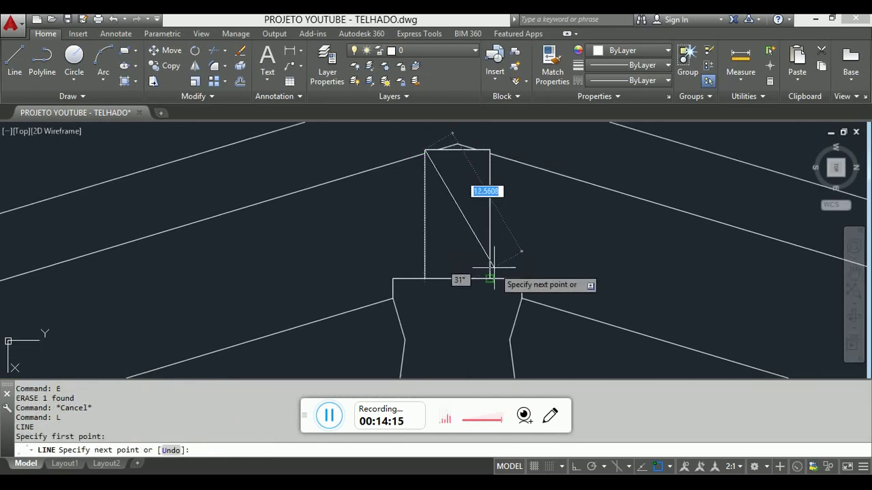
left_click(490, 278)
key("Escape")
key("Return")
left_click(489, 150)
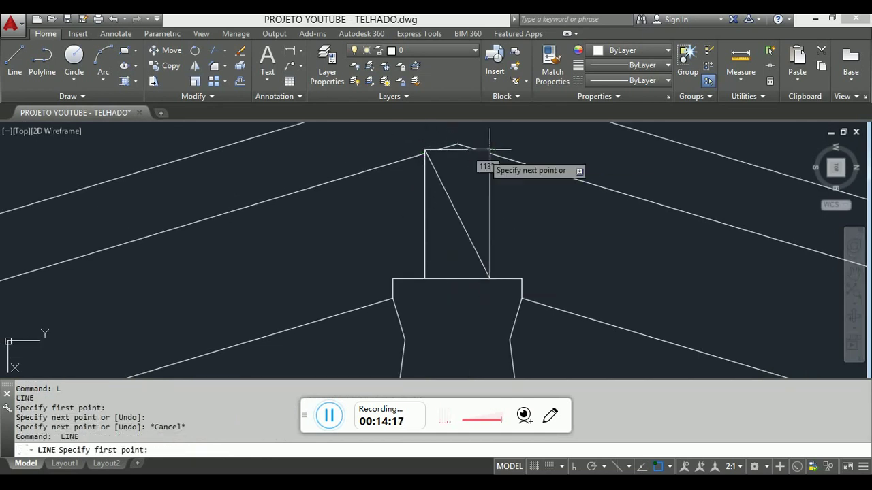
left_click(425, 278)
key("Escape")
scroll(426, 282, "down", 4)
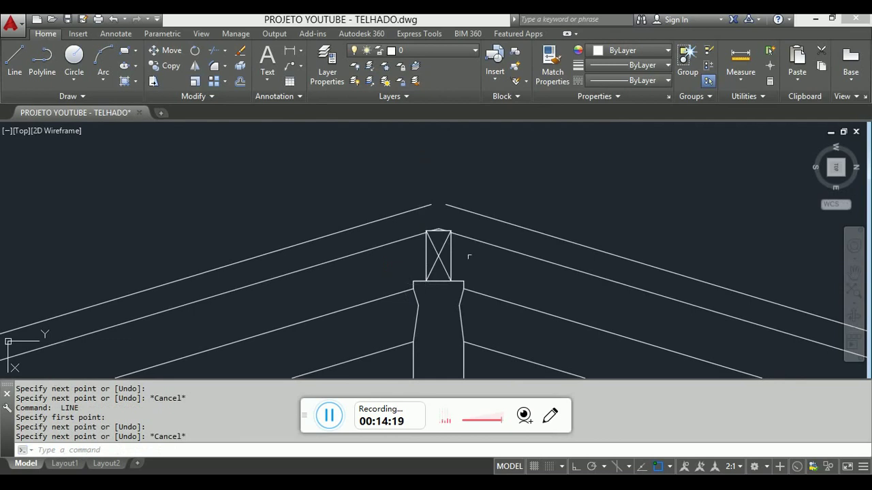
Copy the post's top edge upward from the ridge member's lower corner to the midpoint of its side.
scroll(456, 242, "up", 5)
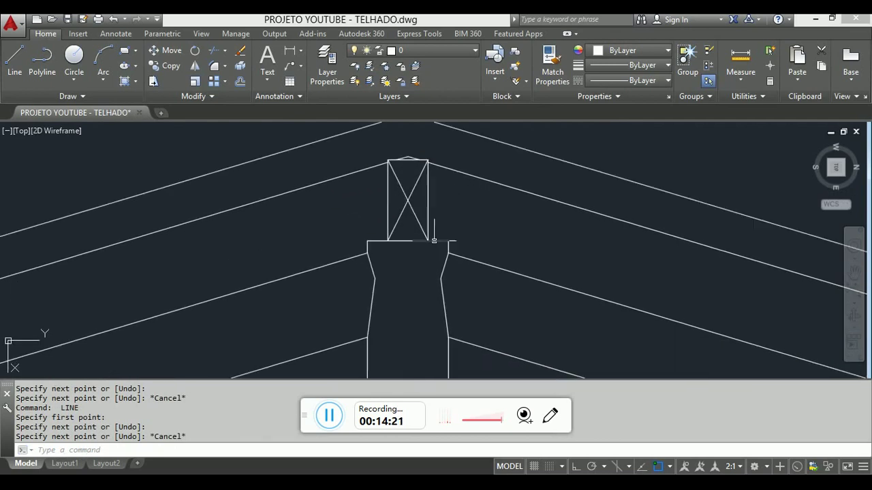
left_click(437, 242)
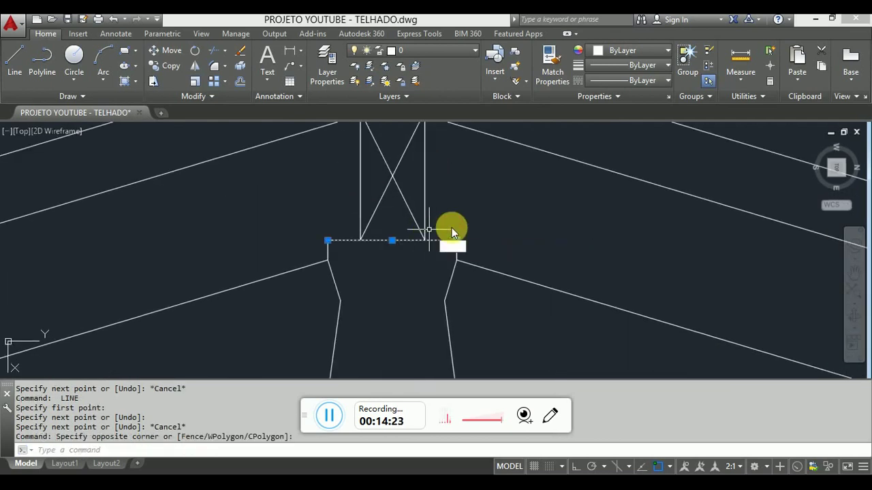
type("co")
key("Return")
left_click(424, 240)
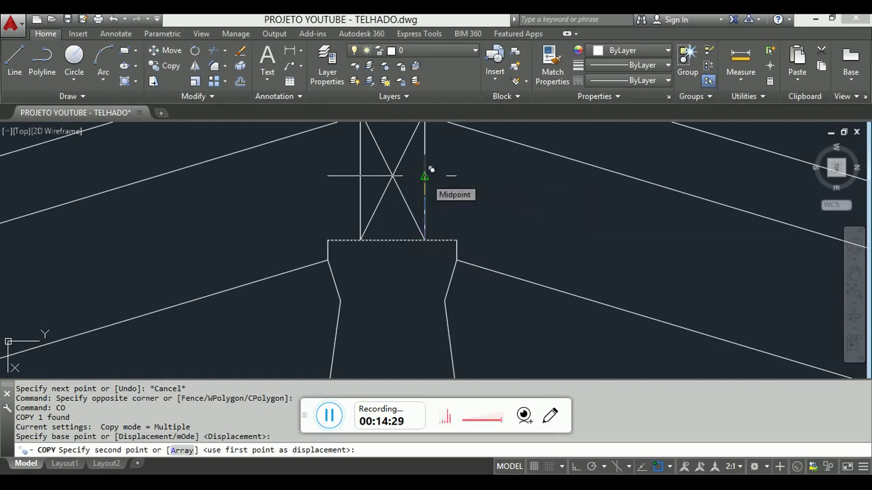
left_click(431, 168)
key("Escape")
scroll(431, 177, "down", 5)
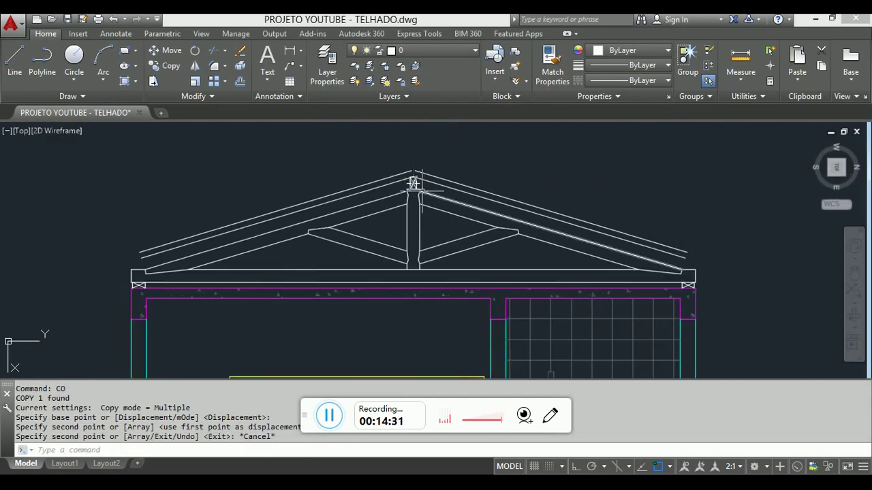
Examine how the post's top wraps around the ridge member on the reference truss.
scroll(446, 204, "up", 3)
middle_click_drag(445, 245, 445, 192)
scroll(446, 192, "up", 4)
middle_click_drag(430, 273, 420, 366)
scroll(420, 366, "up", 5)
scroll(348, 196, "up", 6)
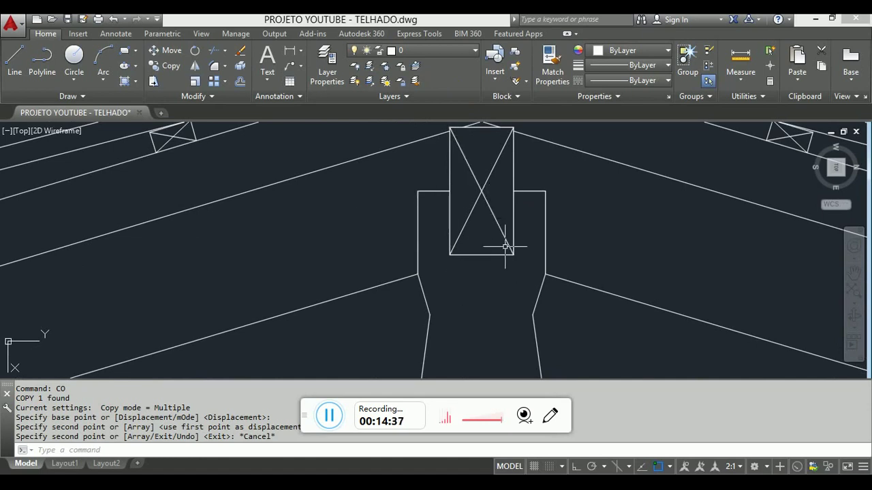
scroll(439, 239, "down", 15)
middle_click_drag(478, 200, 487, 303)
scroll(456, 242, "up", 2)
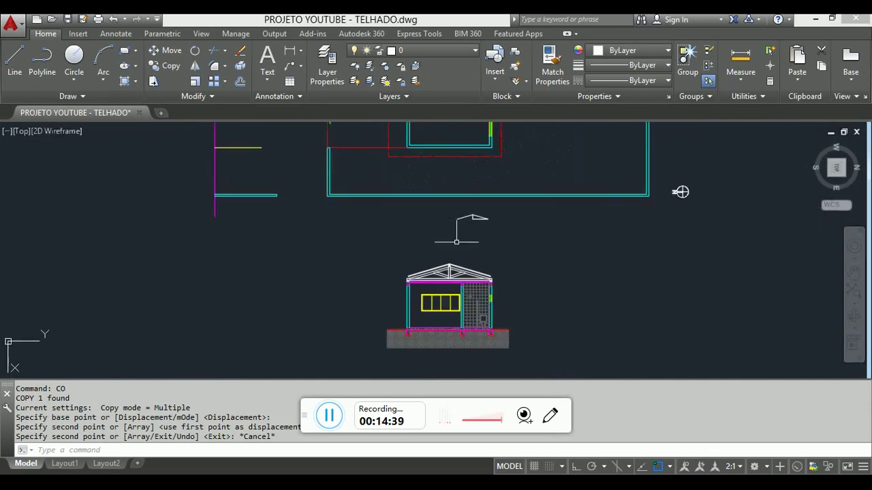
scroll(456, 241, "up", 15)
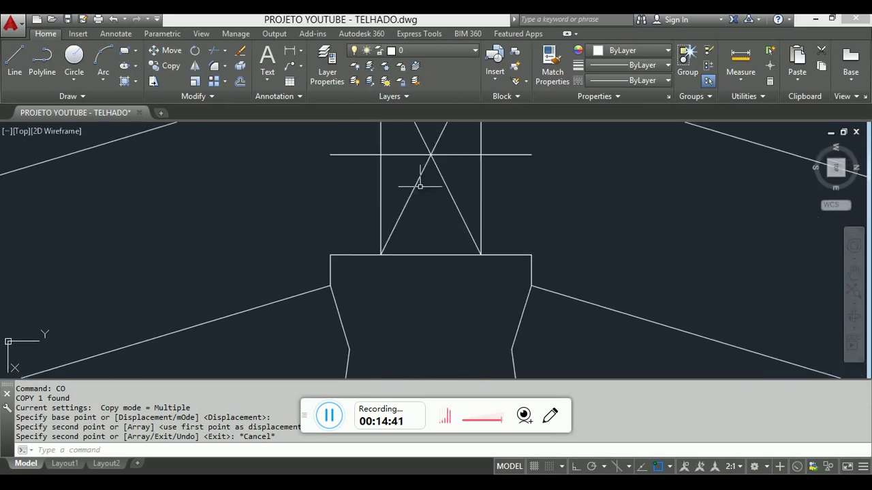
Fillet both of the post's short upper side edges to the copied line with radius 0.
key("Escape")
key("Escape")
type("f")
key("Return")
left_click(330, 272)
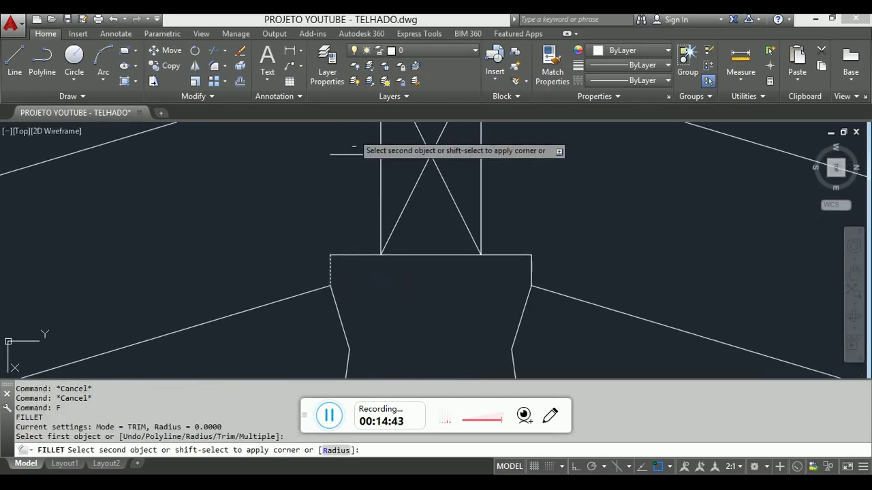
left_click(354, 155)
key("Escape")
key("Return")
left_click(504, 155)
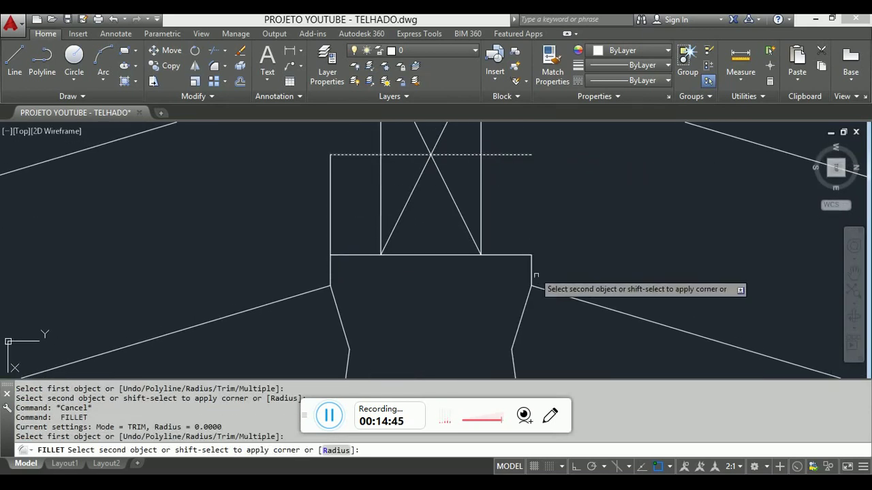
left_click(531, 272)
key("Escape")
Trim the old post top edge outside the ridge member and the raised top edge inside it, leaving a notched seat.
type("t")
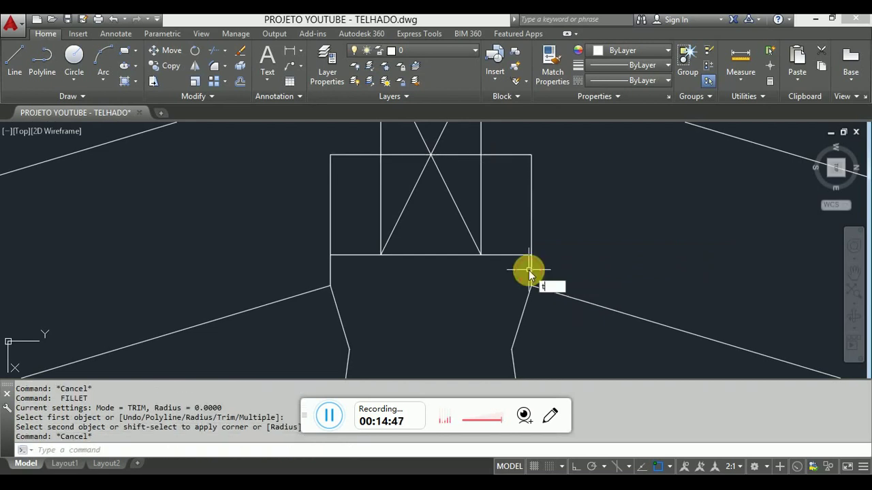
type("r")
key("Return")
key("Return")
left_click(515, 269)
left_click(495, 237)
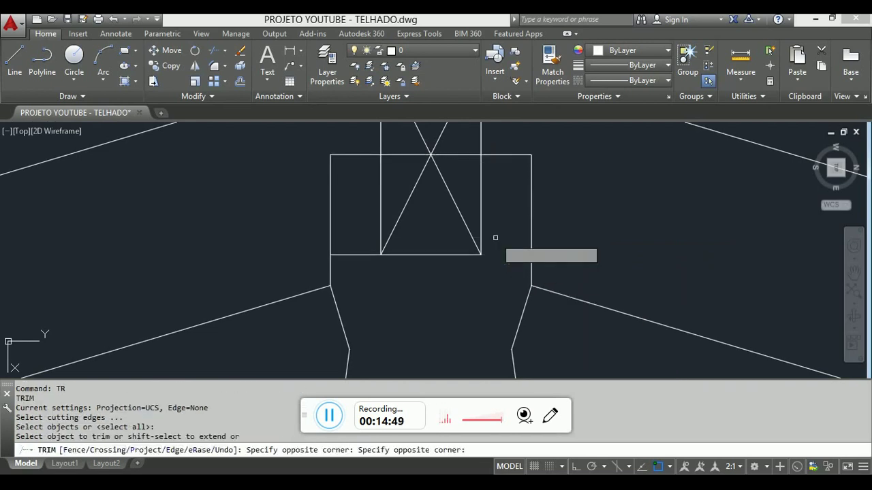
left_click(354, 254)
left_click(406, 175)
left_click(393, 130)
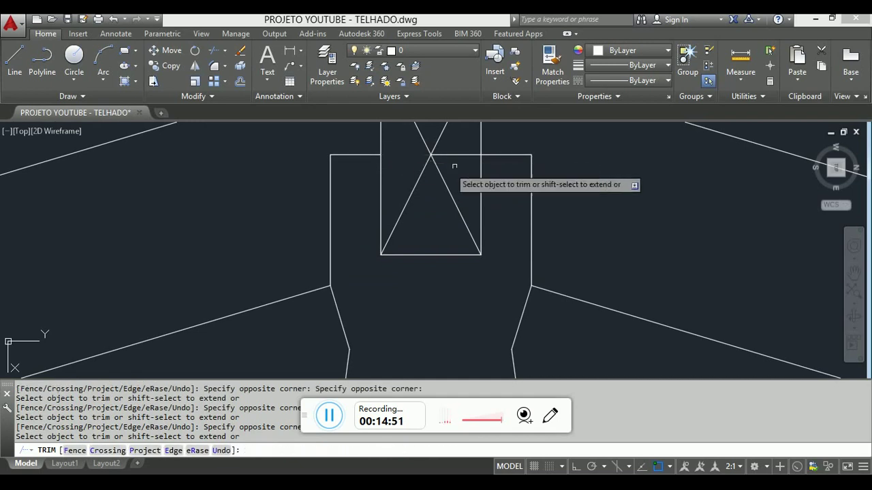
key("Escape")
scroll(418, 158, "down", 5)
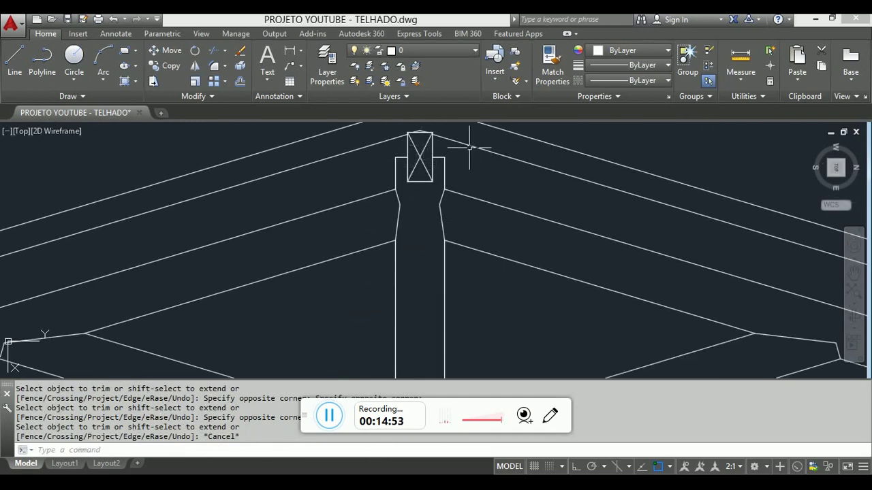
scroll(470, 148, "down", 3)
scroll(475, 163, "up", 2)
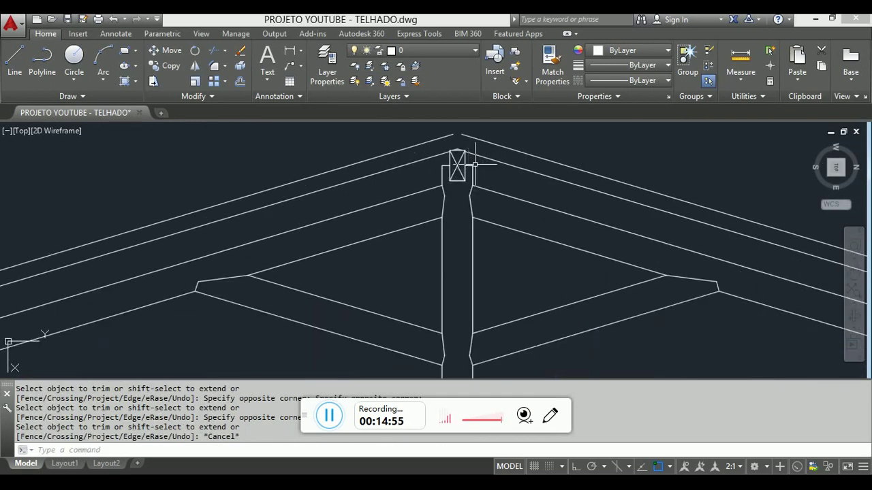
scroll(475, 163, "up", 3)
scroll(461, 146, "down", 2)
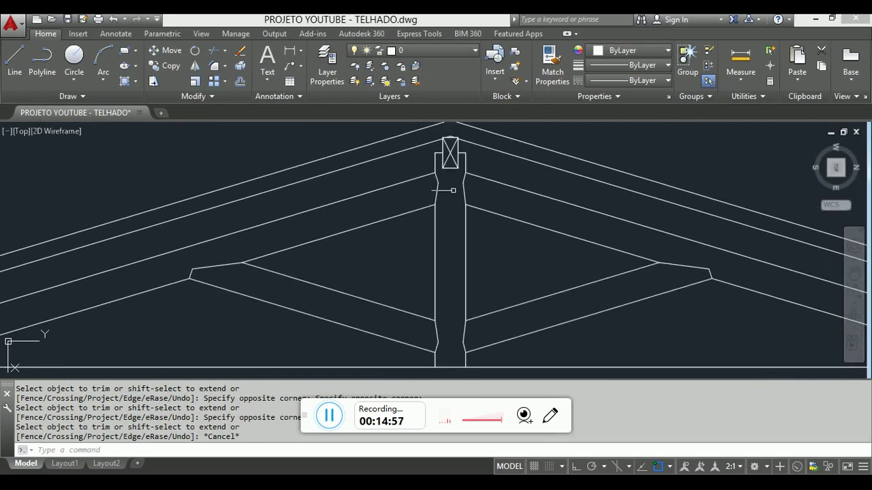
scroll(409, 190, "down", 3)
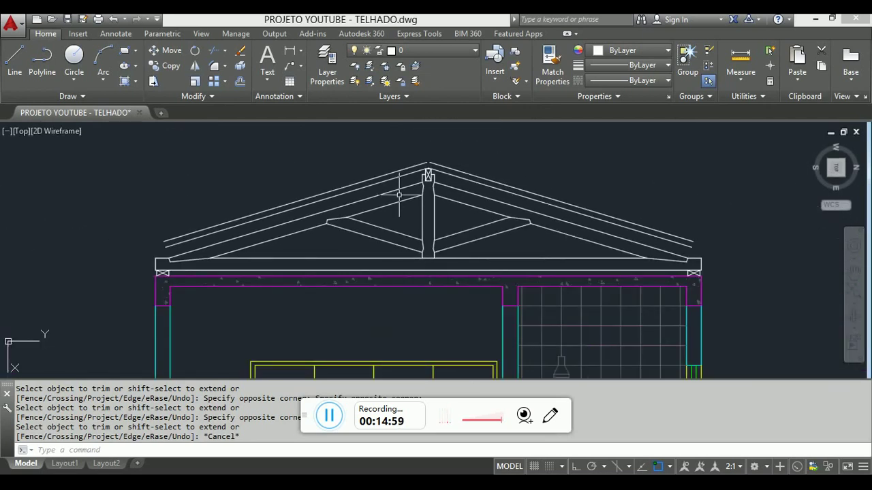
With Ortho on, draw a 12-unit vertical line upward from the midpoint of the tie beam's short top edge at its left end.
scroll(127, 271, "up", 5)
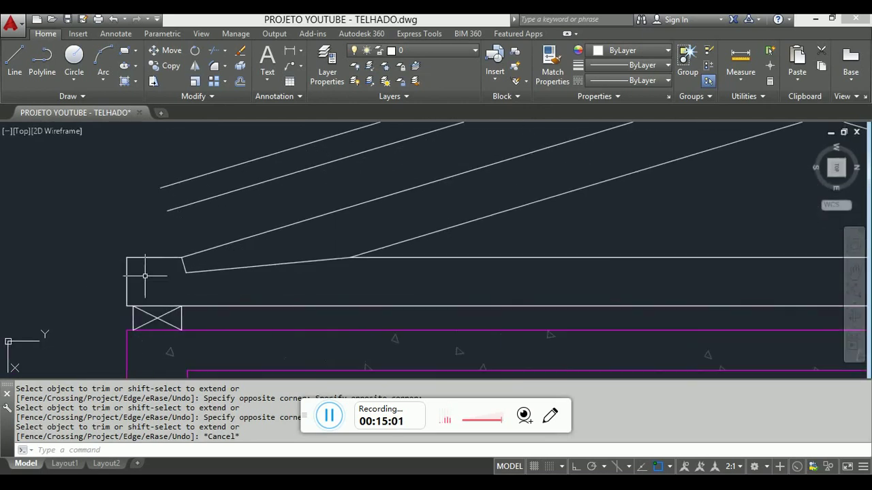
left_click(156, 256)
key("Escape")
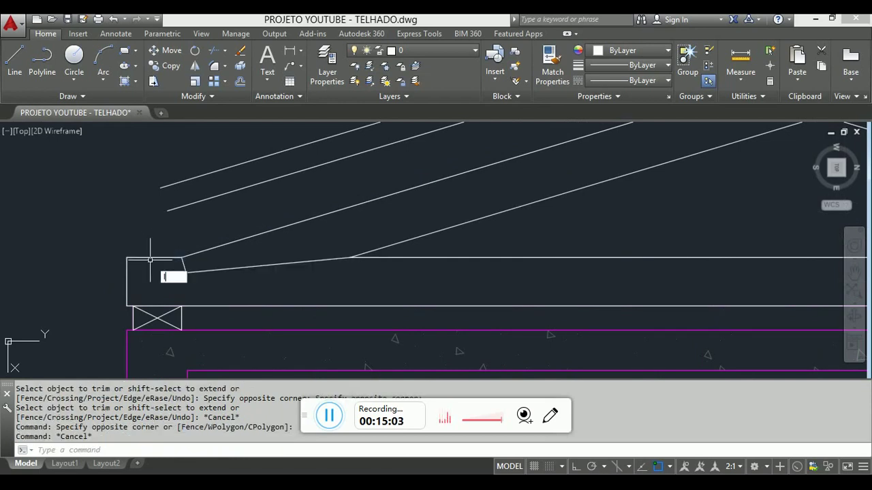
key("Return")
left_click(153, 257)
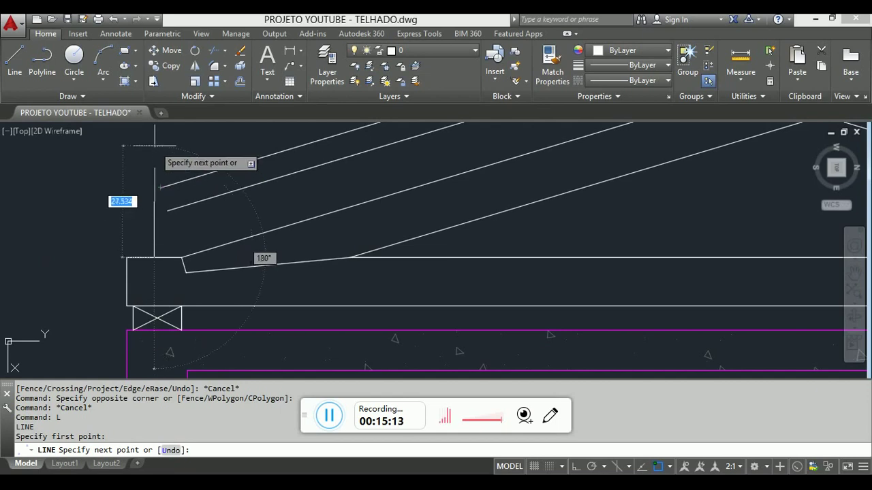
key("F8")
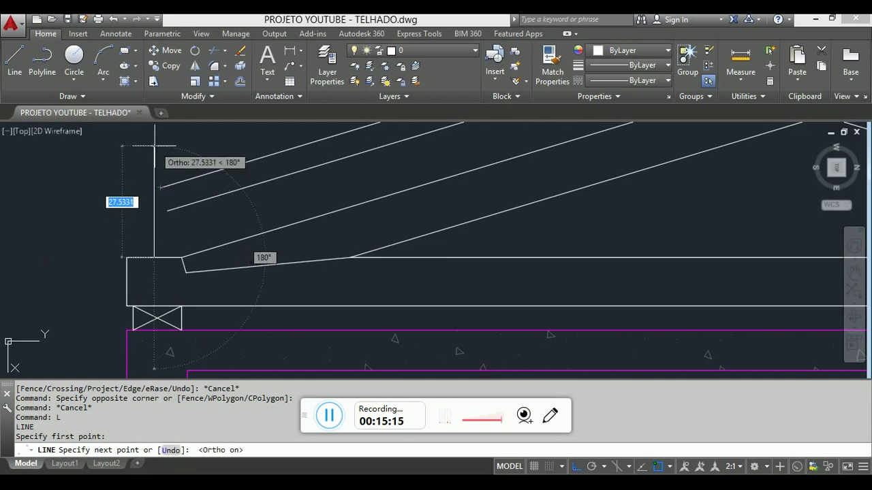
type("12")
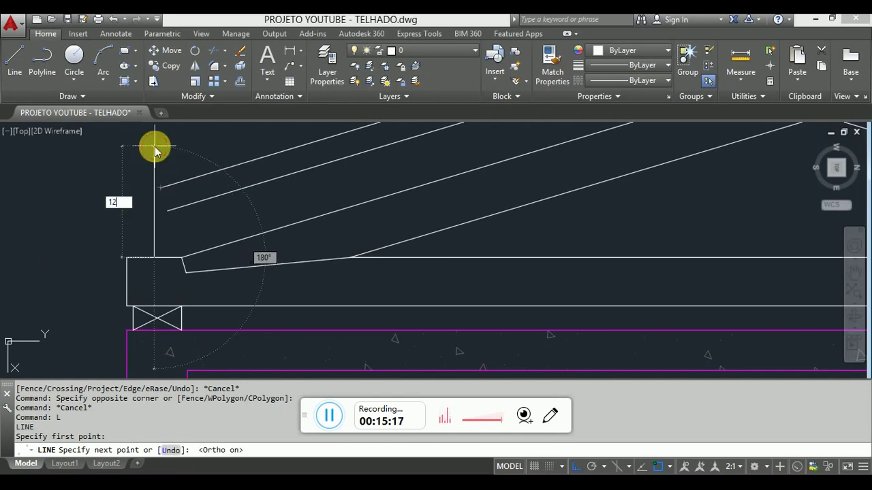
key("Return")
key("Escape")
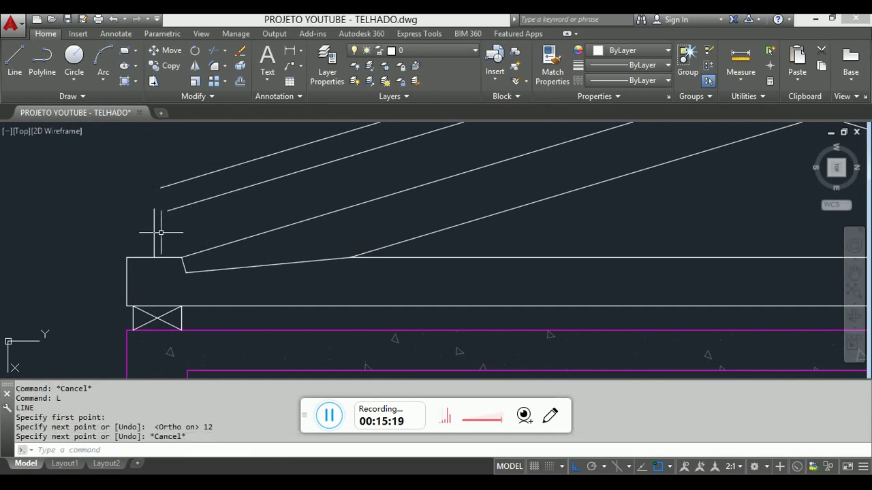
Offset the vertical line on the tie beam's left end by 3 units to both sides.
key("Escape")
type("o")
key("Return")
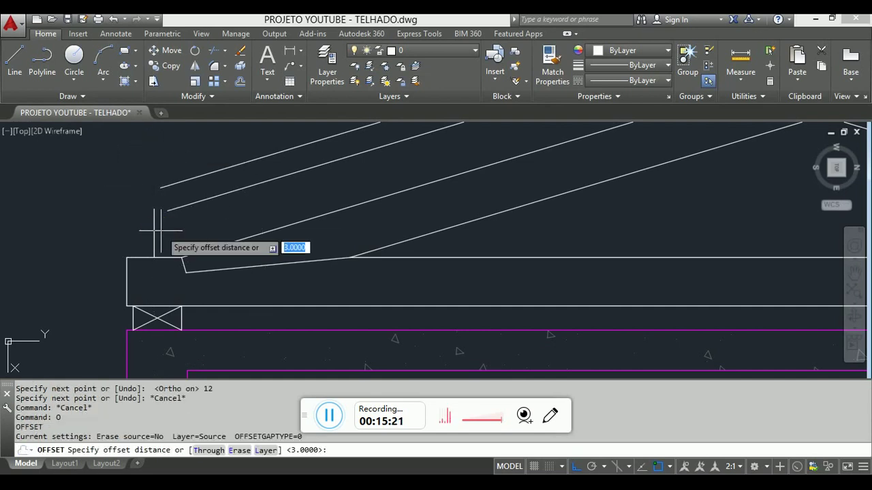
type("3")
key("Return")
left_click(155, 218)
left_click(157, 240)
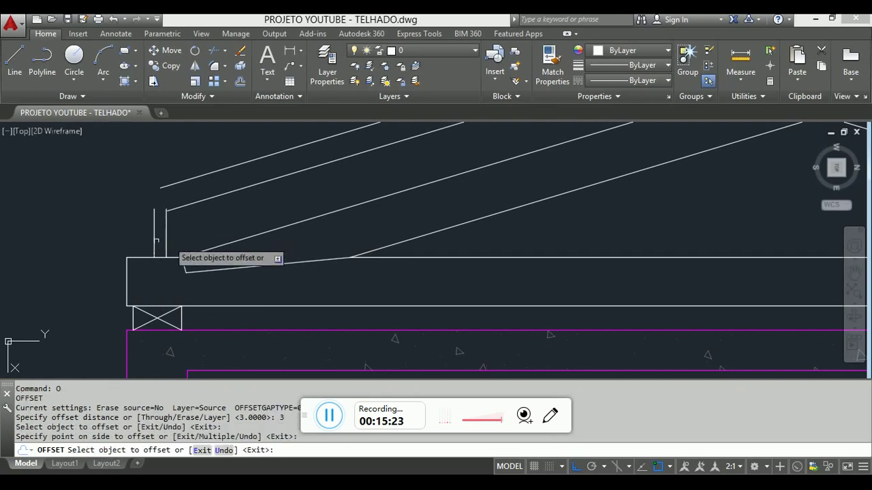
left_click(156, 239)
left_click(146, 238)
key("Escape")
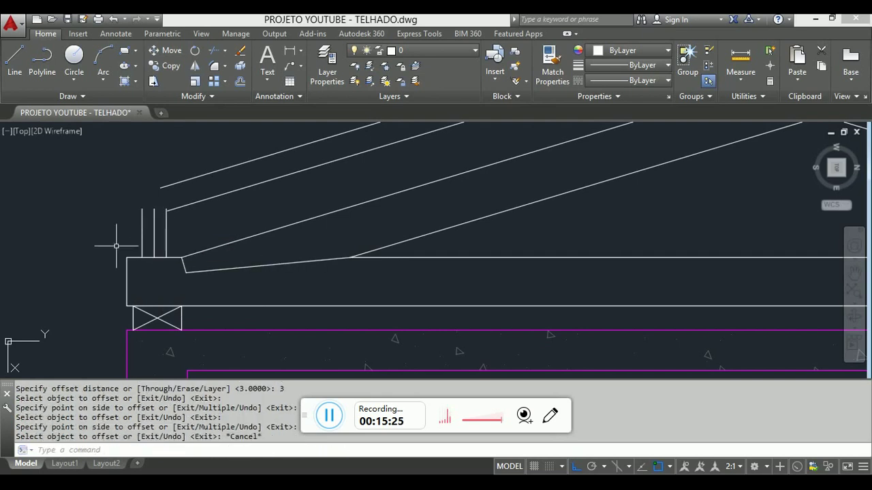
Join the tops of the two offset lines at the left end and erase the middle vertical line, leaving a rectangular member.
type("l")
key("Return")
scroll(155, 217, "up", 3)
left_click(128, 209)
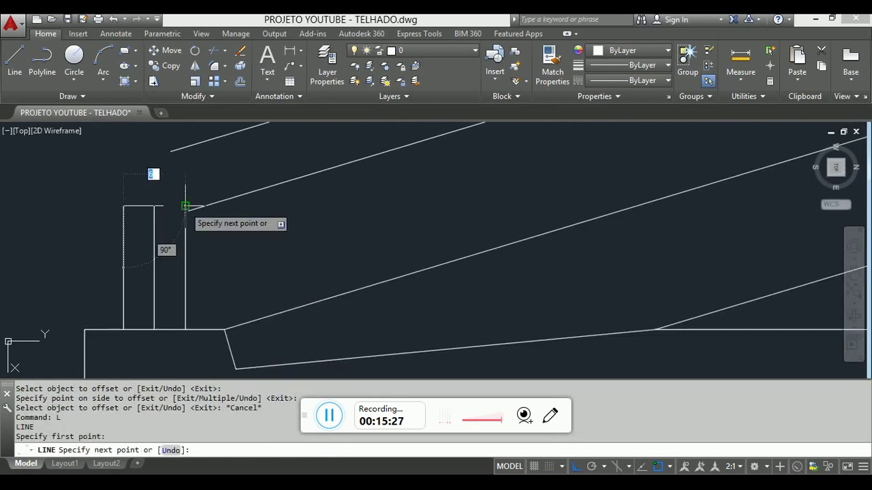
left_click(187, 205)
key("Escape")
key("Escape")
left_click(164, 239)
left_click(146, 240)
key("Delete")
type("e")
key("Return")
key("Escape")
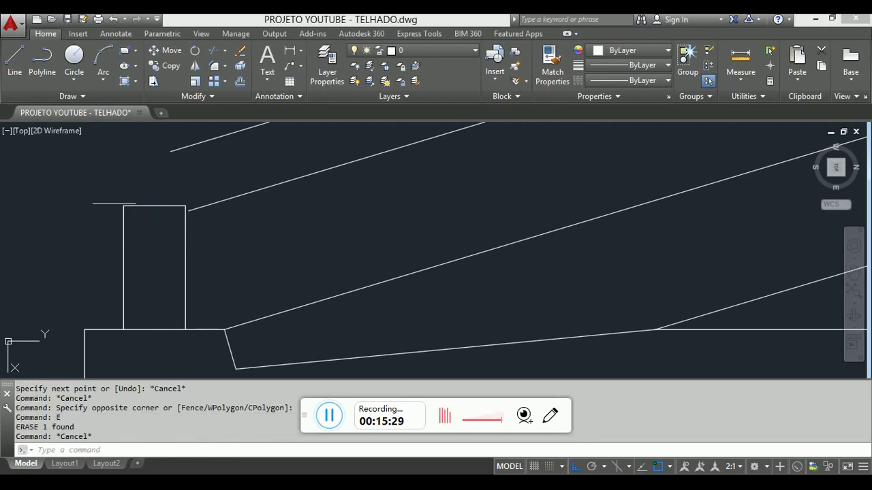
type("l")
key("Return")
left_click(123, 206)
left_click(187, 338)
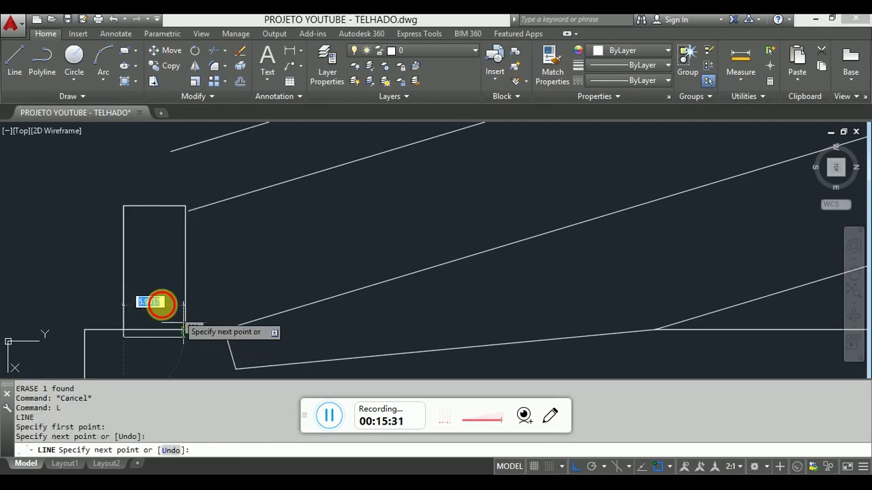
key("Escape")
left_click(133, 326)
left_click(112, 351)
type("e")
key("Return")
key("Escape")
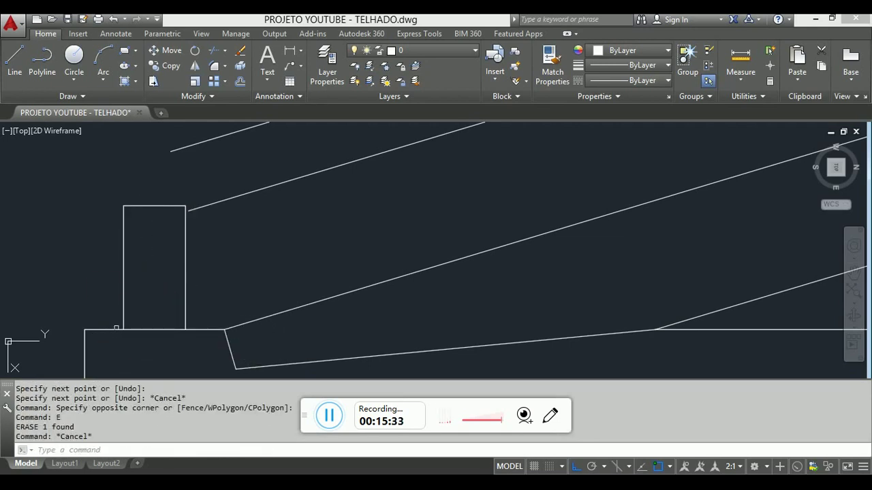
Draw both corner-to-corner diagonals across the rectangular member on the tie beam's left end.
type("l")
key("Return")
left_click(123, 206)
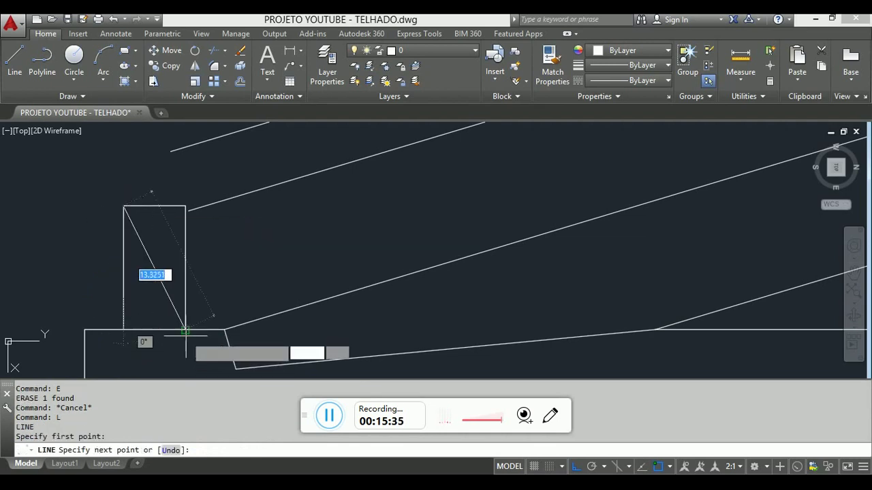
left_click(185, 331)
key("Escape")
key("Return")
left_click(185, 206)
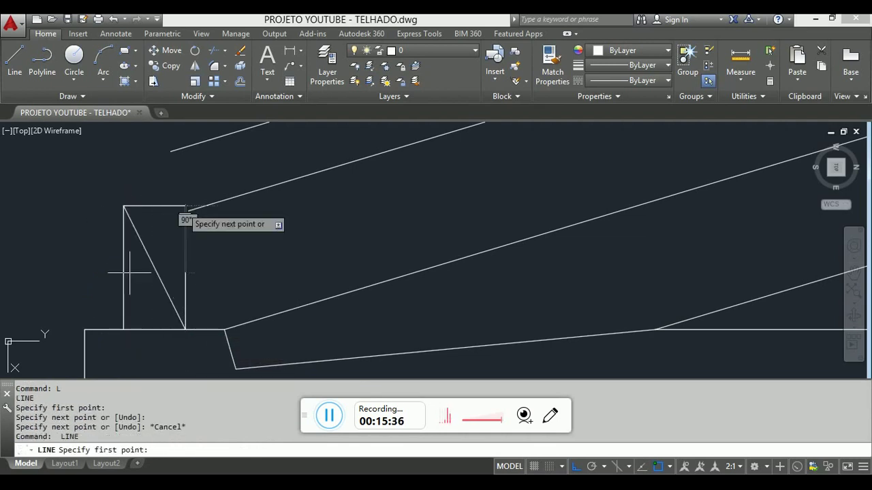
left_click(123, 331)
key("Escape")
Draw a 12-unit vertical line upward from the midpoint of the tie beam's short top edge at its right end.
scroll(269, 266, "down", 3)
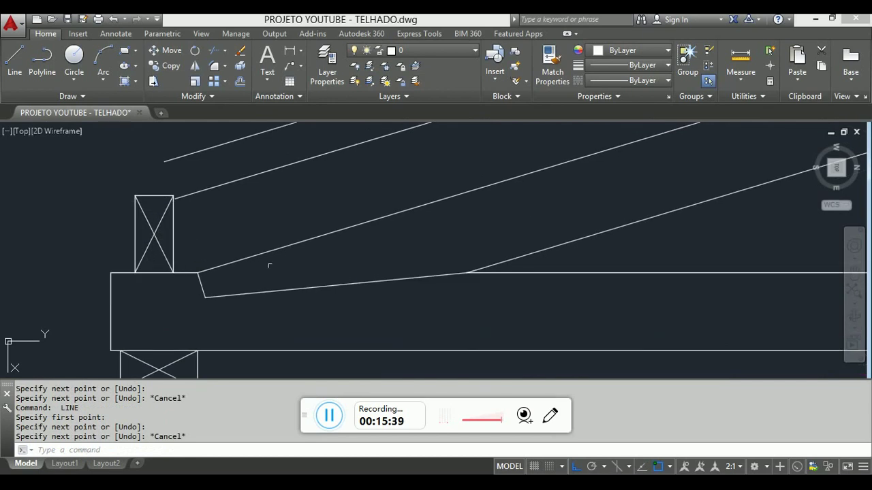
scroll(269, 266, "down", 4)
middle_click_drag(735, 225, 518, 216)
scroll(518, 216, "up", 6)
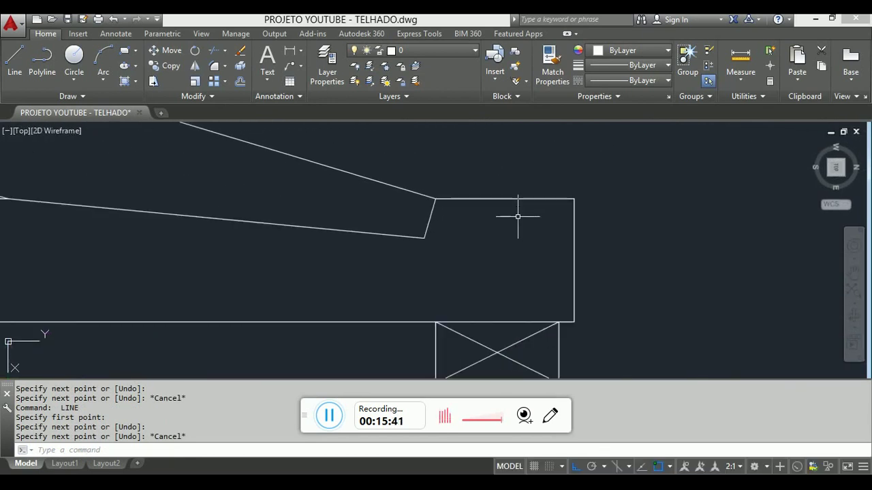
key("Escape")
type("l")
key("Return")
left_click(506, 198)
scroll(509, 192, "down", 3)
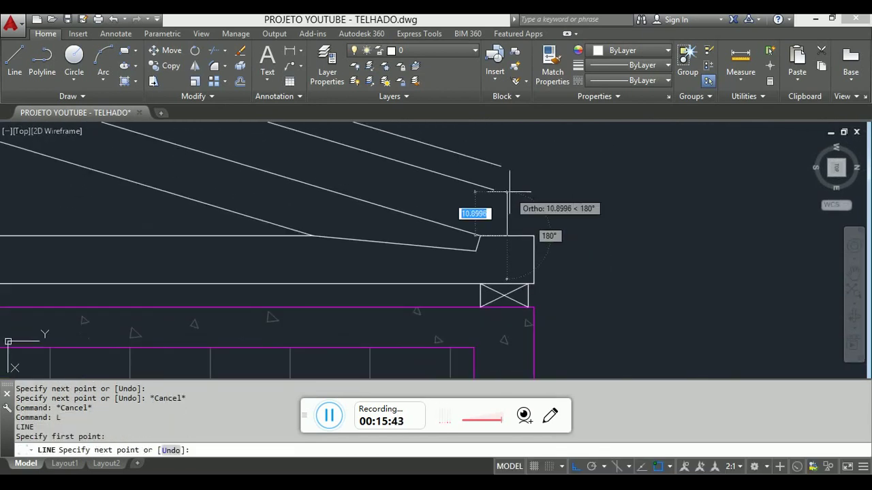
type("12")
key("Return")
key("Escape")
Offset the vertical line on the tie beam's right end by 3 units to both sides.
type("o")
key("Return")
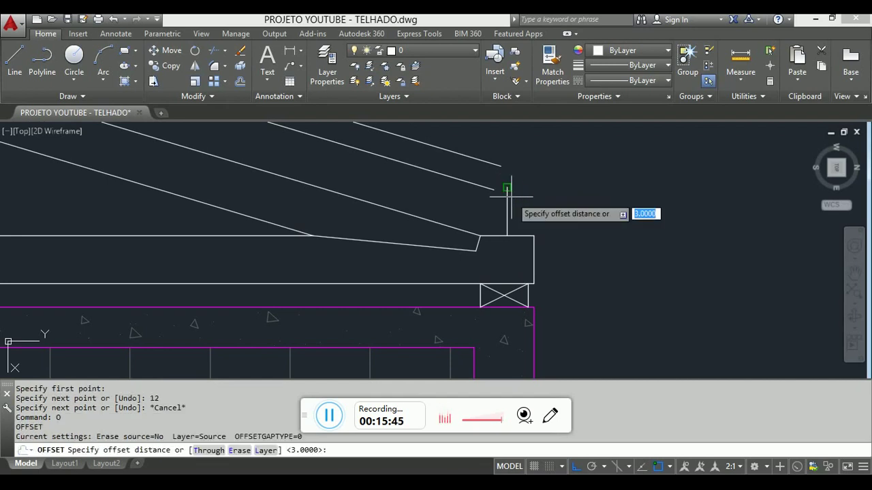
type("3")
key("Return")
left_click(506, 201)
left_click(497, 203)
left_click(506, 197)
left_click(514, 207)
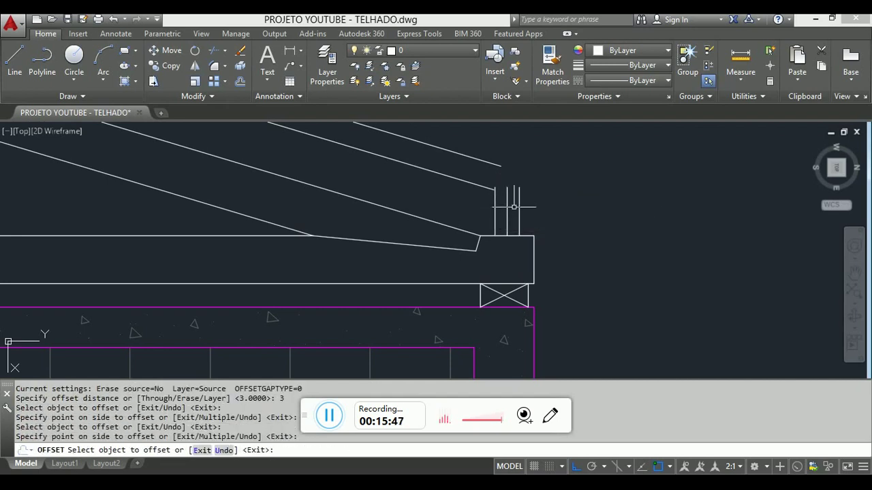
key("Escape")
Erase the middle vertical line between the two offset lines at the right end.
left_click(514, 207)
left_click(501, 209)
type("e")
key("Return")
type("l")
key("Return")
left_click(494, 187)
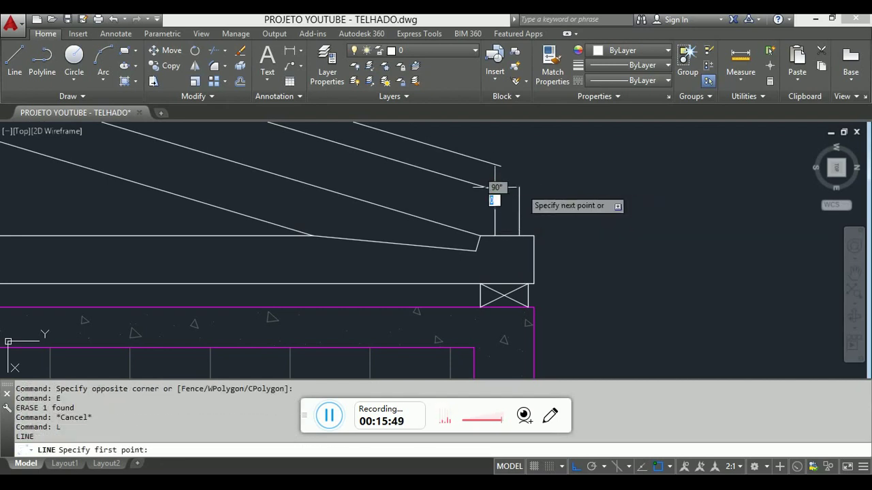
key("Escape")
left_click(512, 200)
scroll(511, 200, "up", 3)
left_click(511, 203)
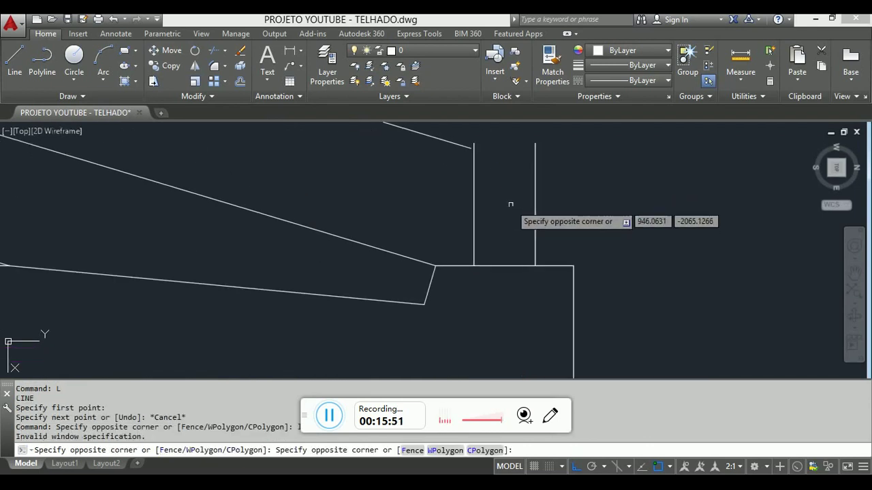
key("Escape")
Draw a horizontal line joining the tops of the two vertical lines on the tie beam's right end.
type("l")
key("Return")
left_click(473, 144)
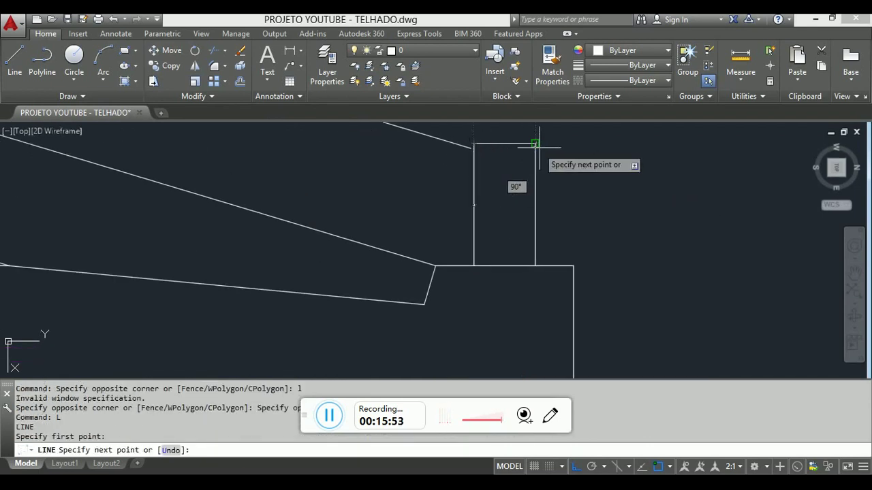
left_click(535, 144)
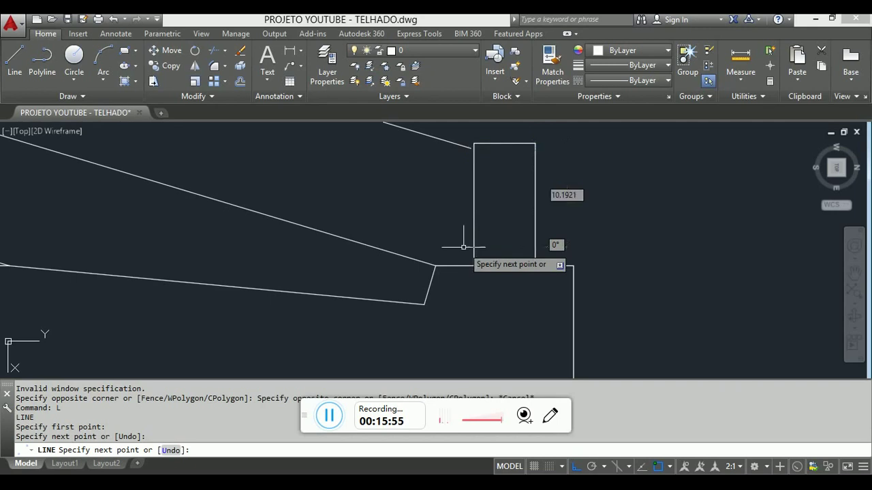
key("Escape")
Draw both corner-to-corner diagonals across the rectangular member on the tie beam's right end.
type("l")
key("Return")
left_click(535, 144)
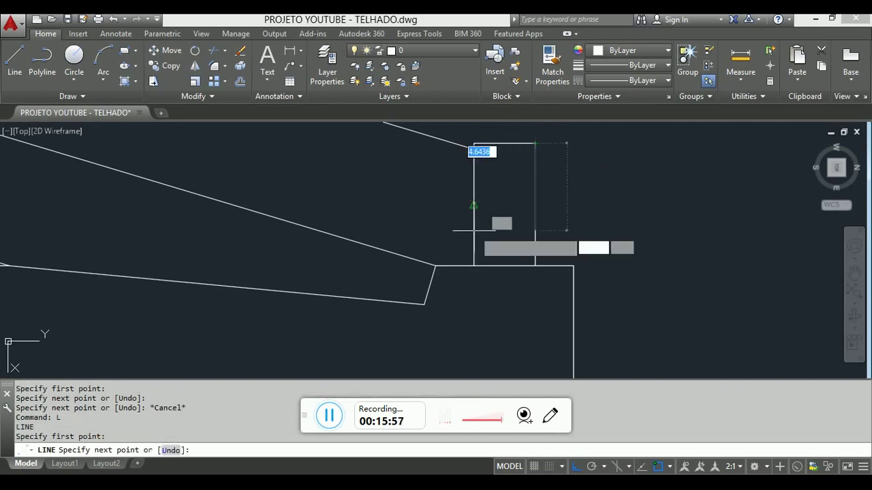
left_click(474, 265)
key("Escape")
key("Return")
left_click(473, 144)
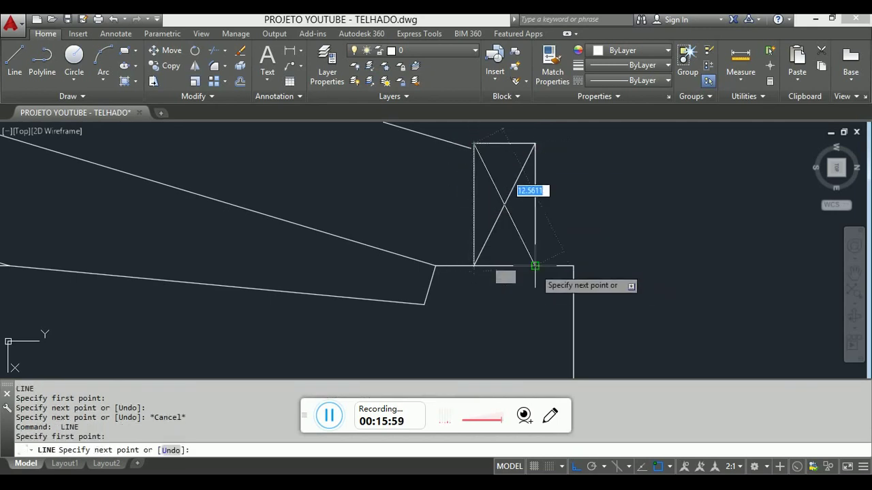
left_click(535, 265)
key("Escape")
Measure the left principal rafter's top edge from the tie beam notch to the post.
scroll(536, 267, "down", 6)
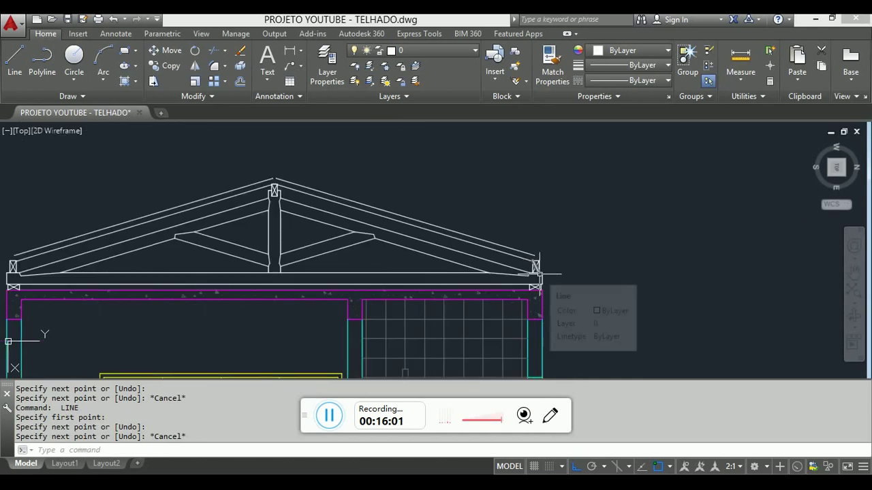
scroll(352, 231, "up", 2)
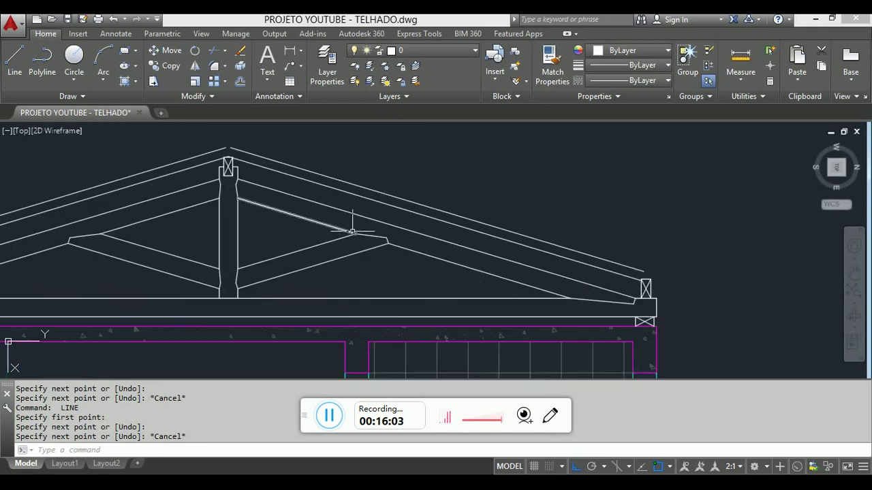
scroll(458, 232, "down", 2)
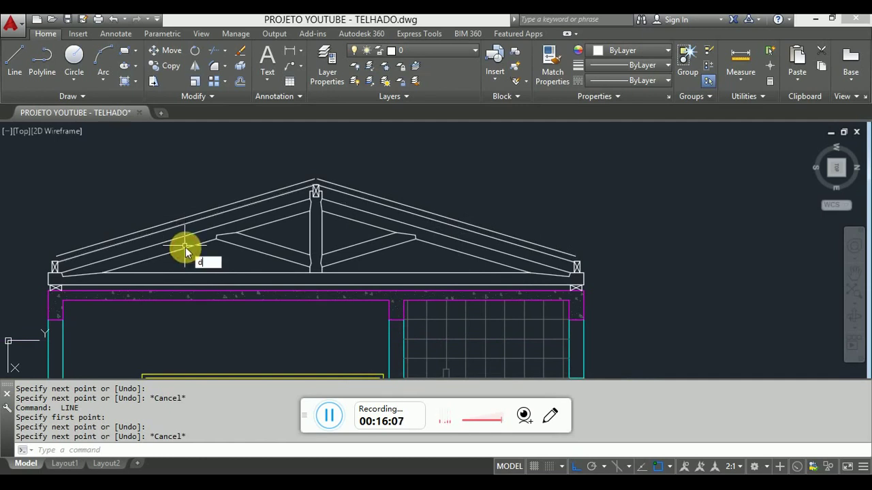
type("i")
key("Return")
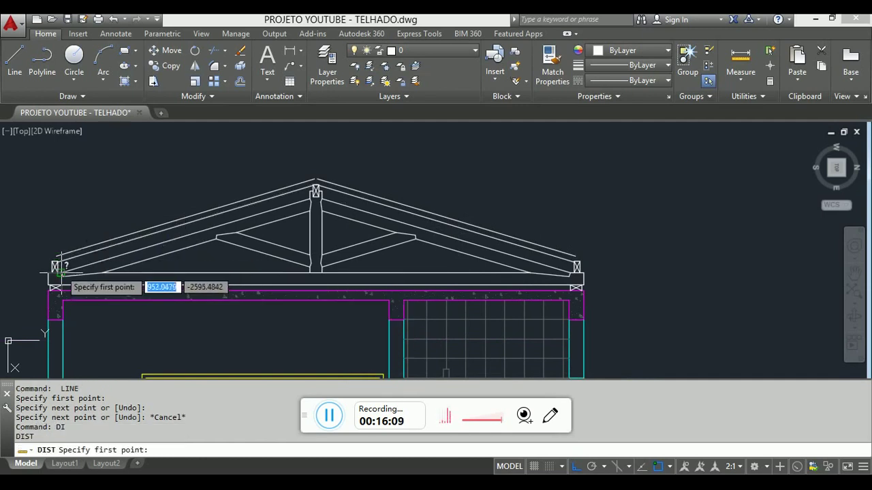
left_click(59, 272)
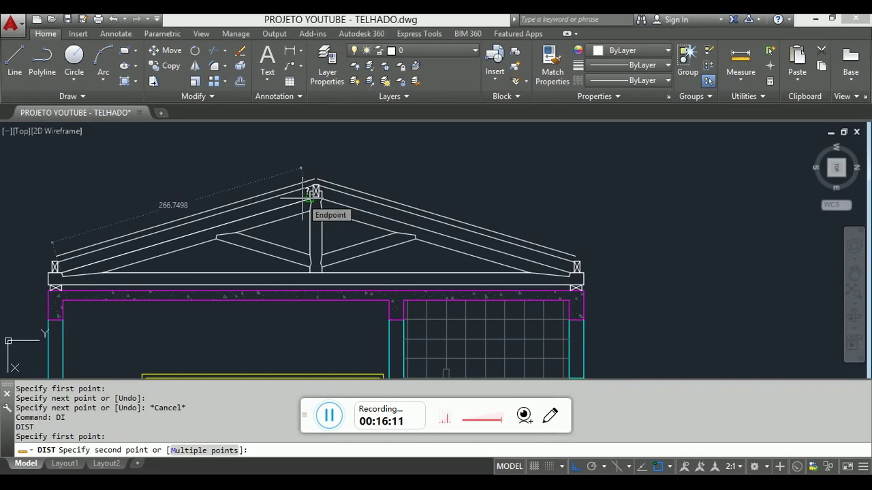
scroll(310, 198, "up", 3)
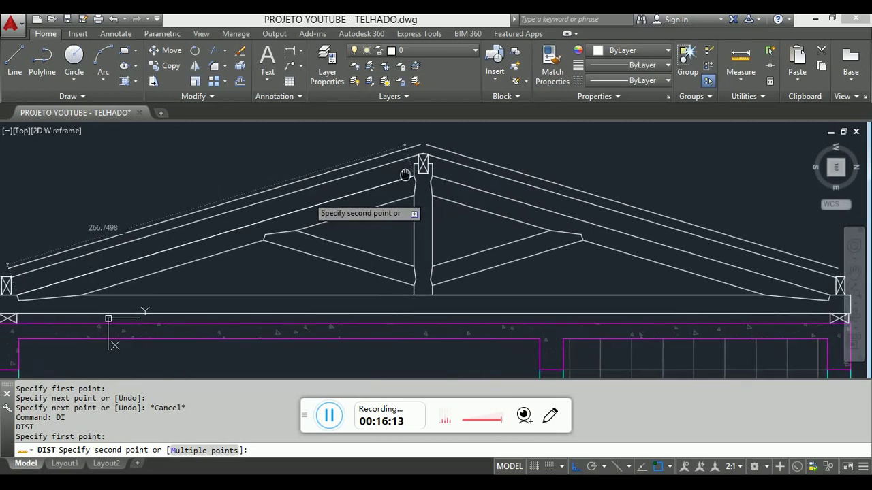
left_click(464, 173)
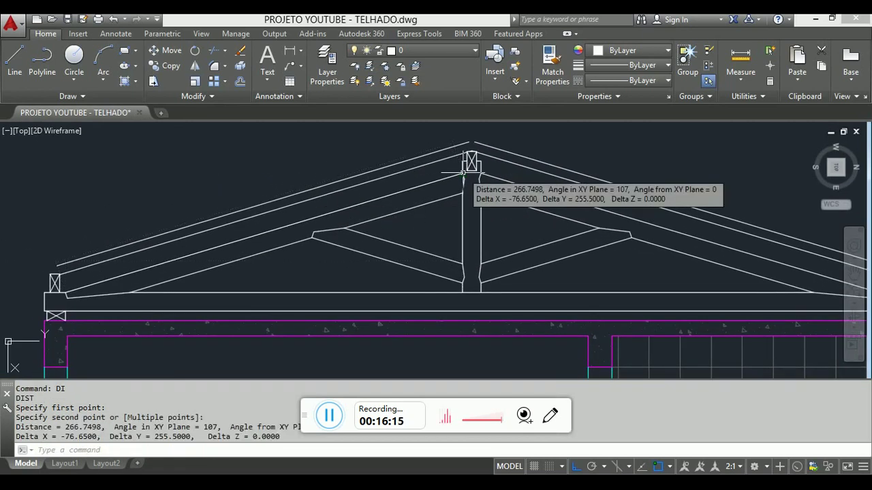
key("Escape")
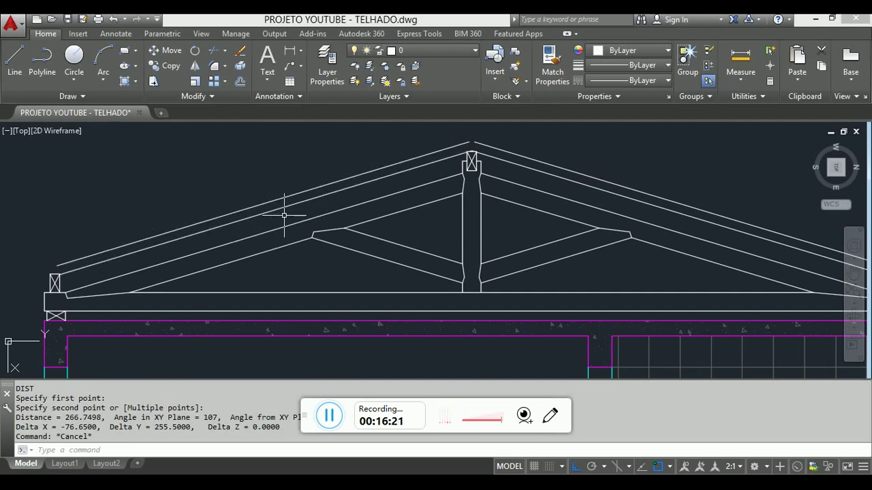
scroll(147, 138, "down", 6)
scroll(271, 145, "up", 5)
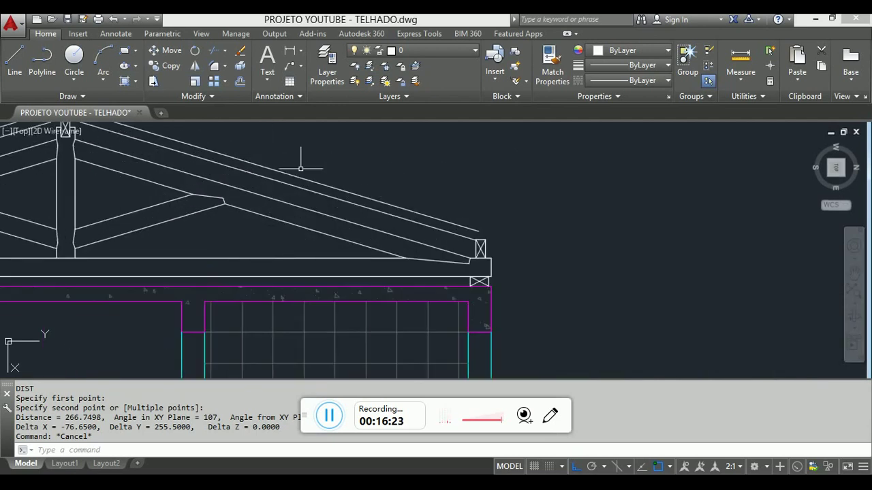
scroll(467, 205, "down", 1)
scroll(483, 218, "down", 1)
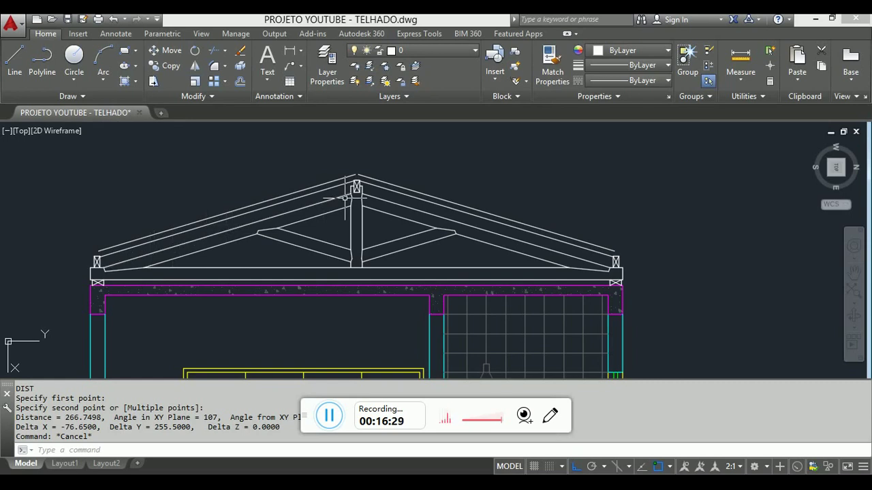
key("Escape")
type("l")
key("Return")
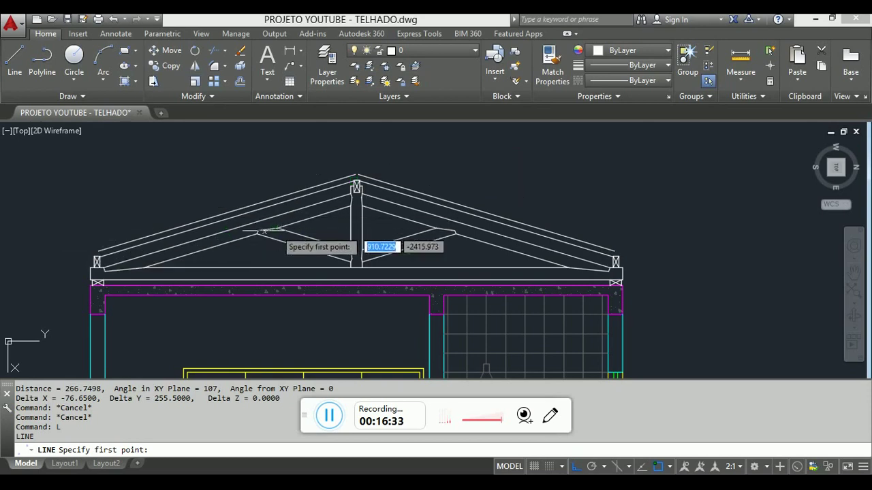
scroll(126, 231, "down", 2)
key("Escape")
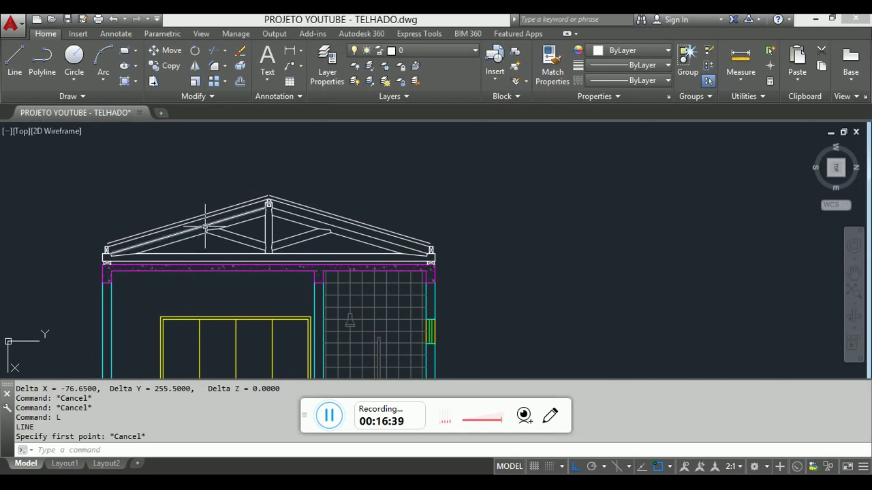
scroll(205, 227, "up", 4)
key("Escape")
type("l")
key("Return")
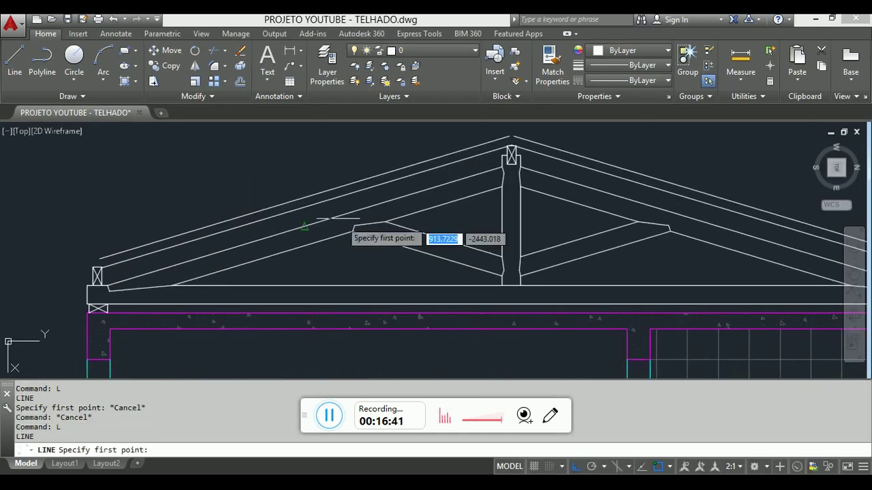
left_click(304, 227)
scroll(296, 229, "up", 4)
scroll(303, 204, "down", 4)
key("Escape")
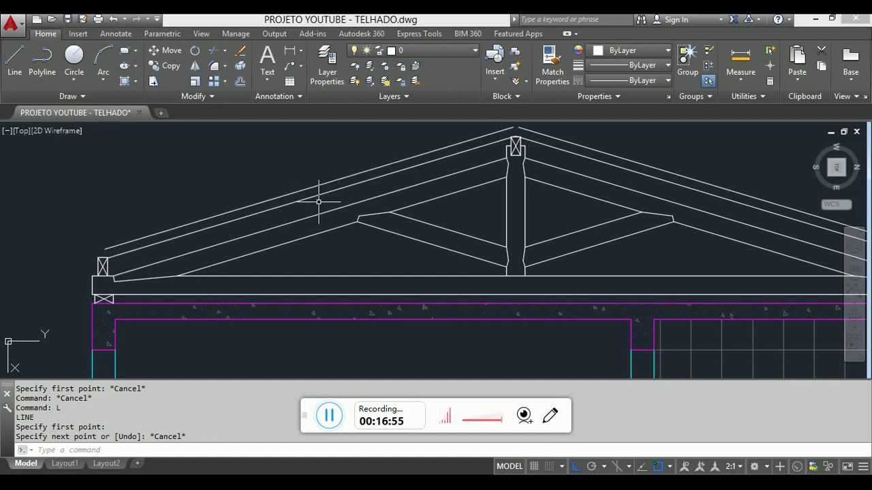
Draw a line from the midpoint of the left principal rafter's top edge perpendicular to the parallel line above it.
key("Escape")
key("Escape")
type("l")
key("Return")
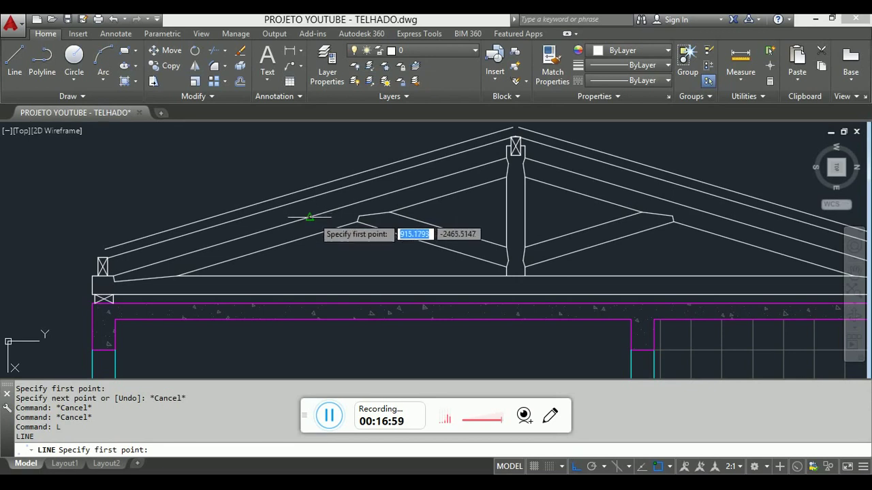
left_click(310, 219)
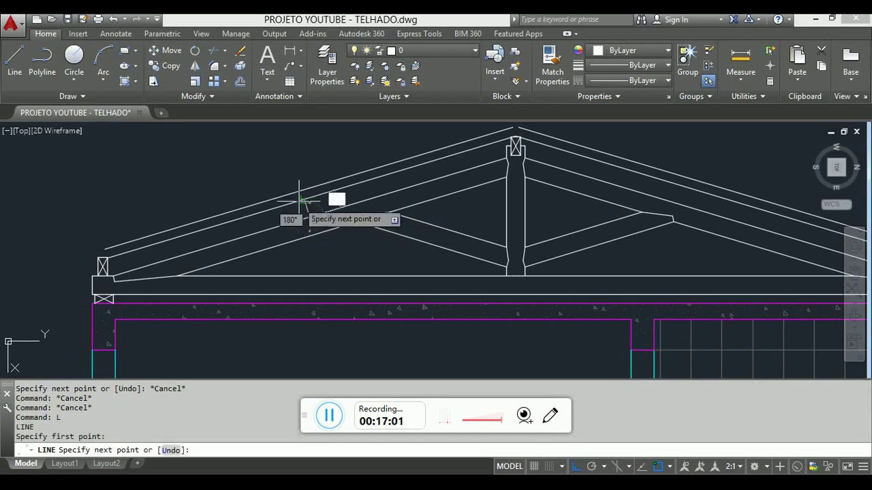
scroll(297, 196, "up", 2)
key("Escape")
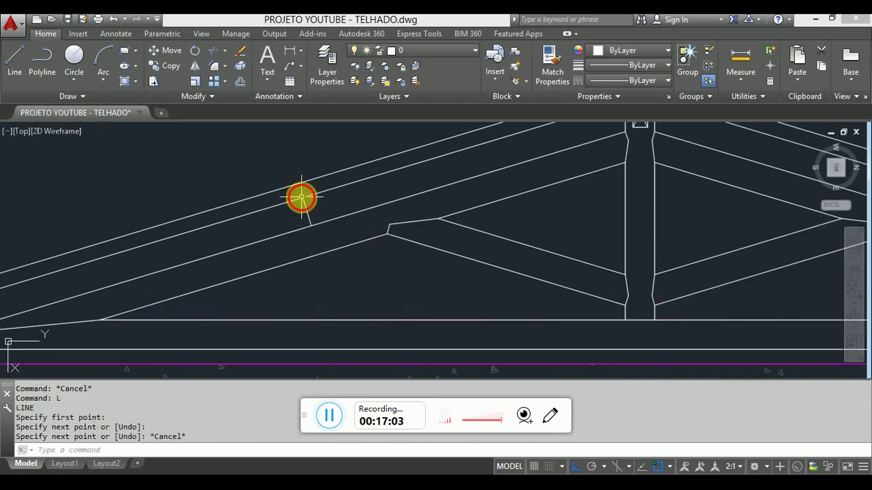
Offset the short perpendicular line by 3 units to both sides.
type("o")
key("Return")
type("3")
key("Return")
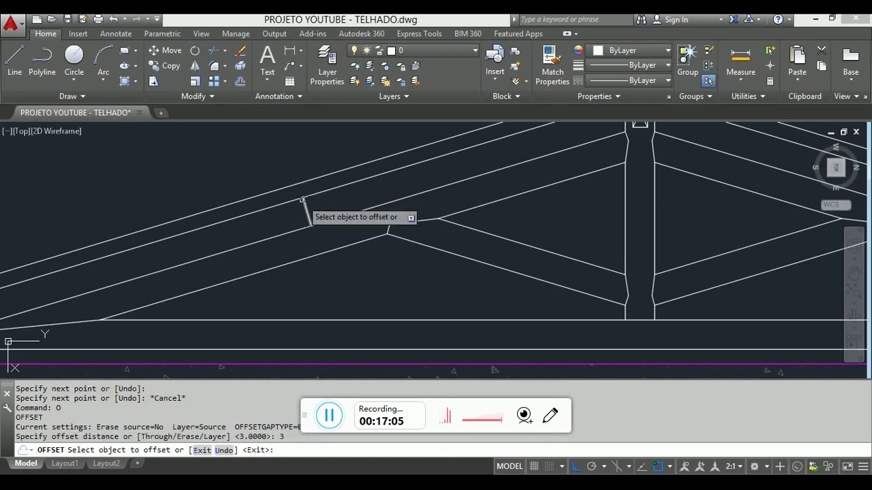
left_click(306, 208)
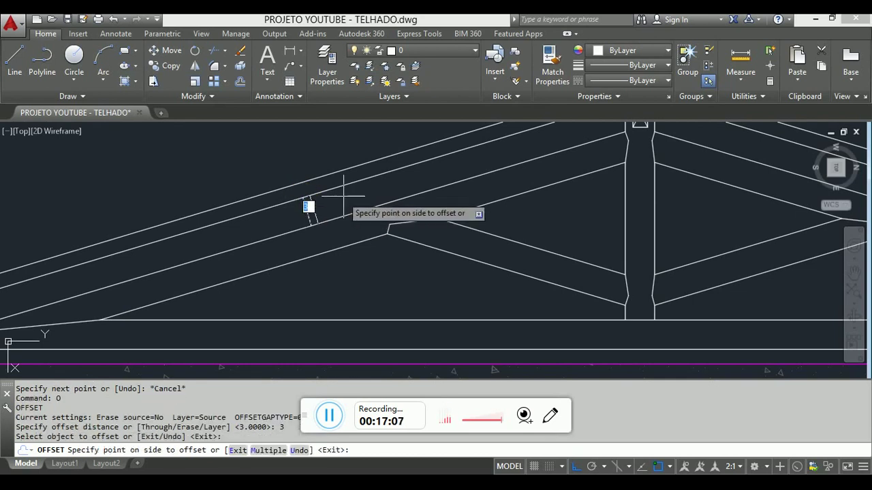
left_click(319, 218)
left_click(305, 212)
left_click(265, 221)
scroll(265, 222, "up", 5)
key("Escape")
key("Escape")
Erase the original middle line between the two offset lines on the left rafter.
left_click(245, 178)
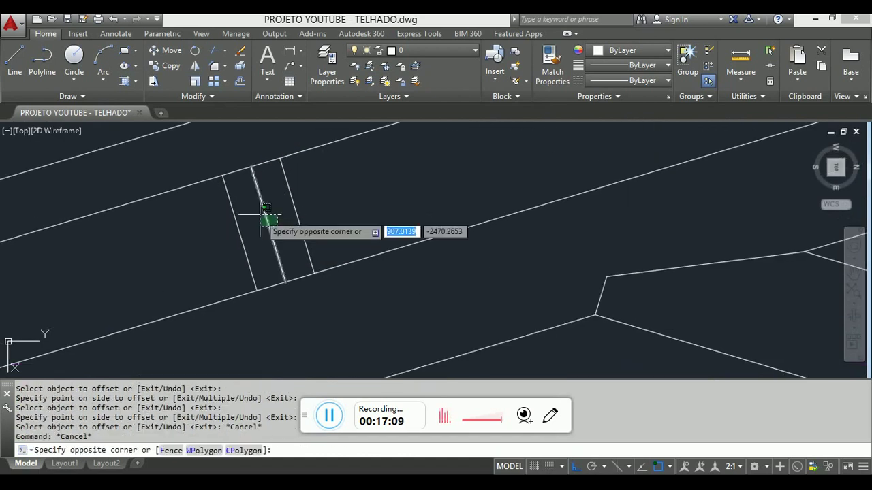
left_click(259, 214)
key("Escape")
type("e")
key("Return")
key("Escape")
left_click(272, 214)
left_click(254, 195)
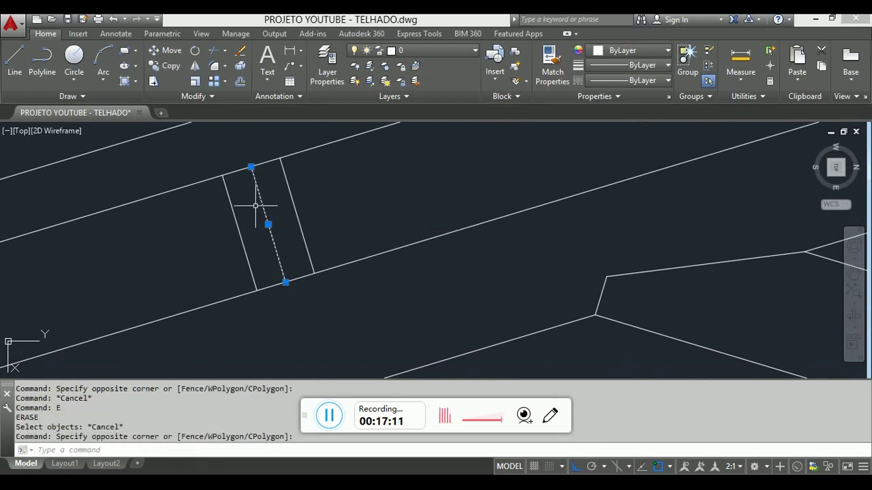
type("e")
key("Return")
Draw both corner-to-corner diagonals across the rectangular member at the middle of the left rafter.
type("l")
key("Return")
left_click(279, 159)
key("Escape")
key("Return")
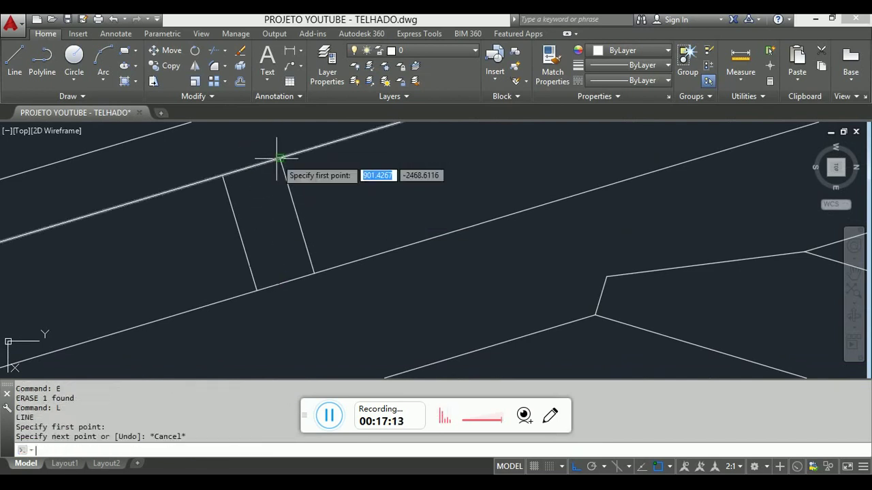
left_click(279, 160)
left_click(255, 288)
key("Escape")
key("Return")
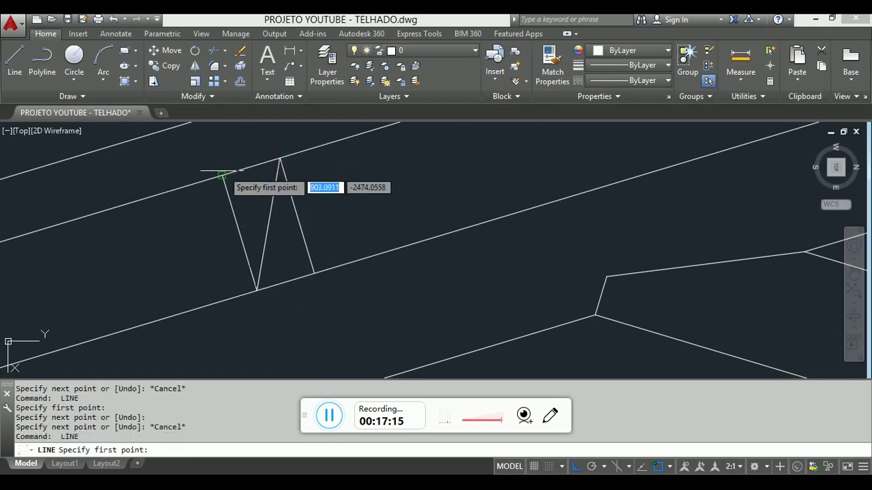
left_click(279, 160)
scroll(272, 198, "down", 5)
key("Escape")
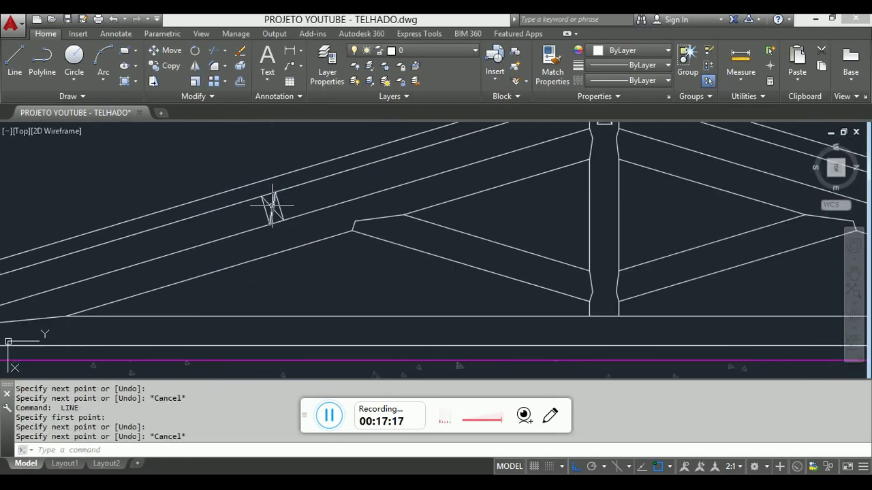
key("Escape")
Offset the downslope side line of the crossed member by 6 units down the left rafter.
scroll(270, 218, "up", 4)
type("L")
key("Return")
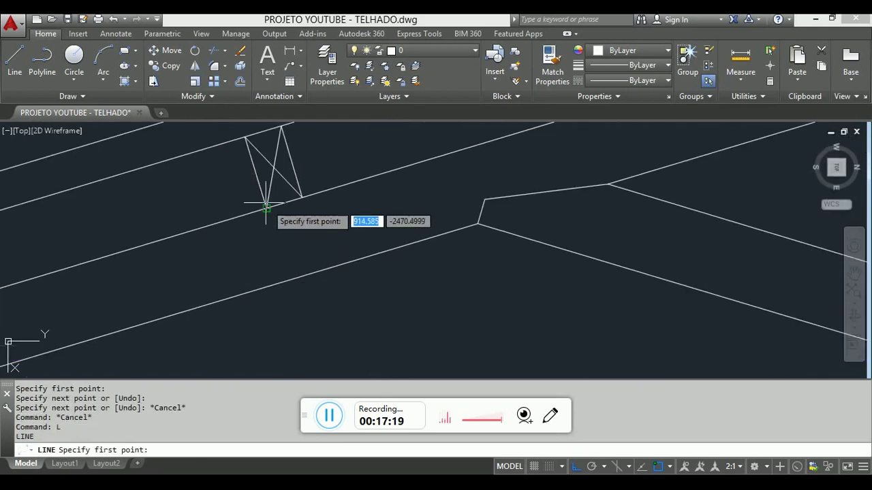
key("Escape")
type("O")
key("Return")
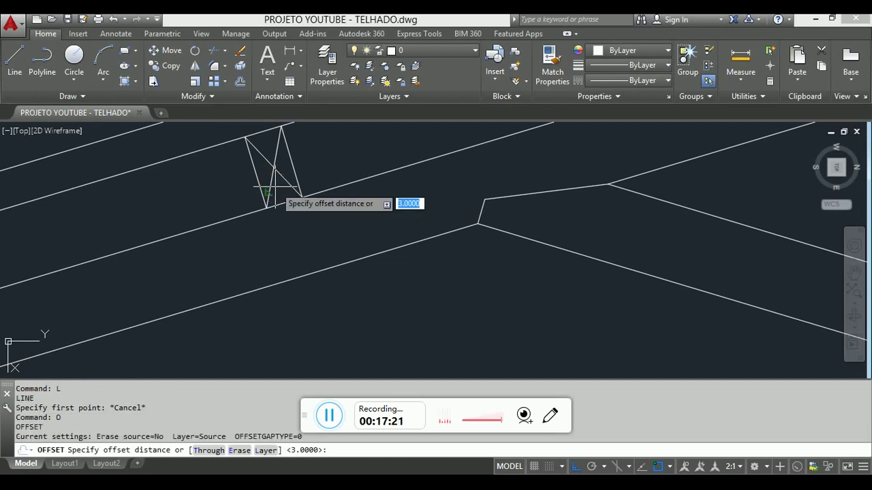
type("6")
key("Return")
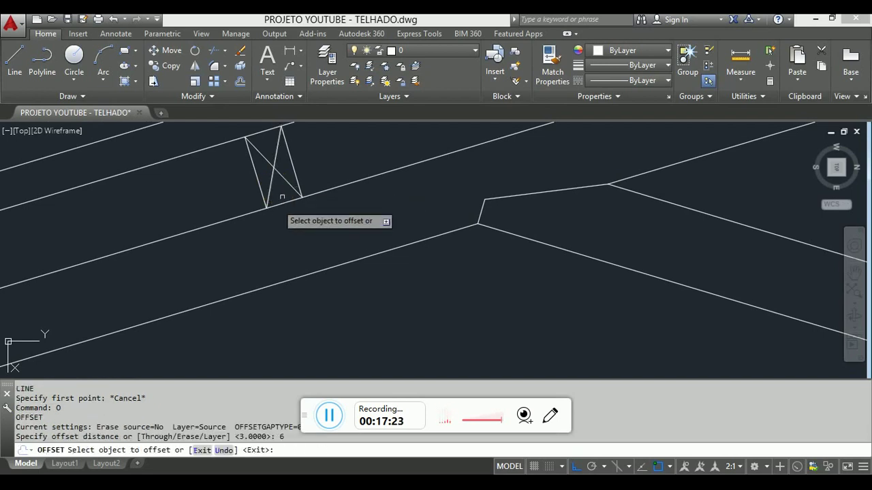
left_click(259, 185)
left_click(231, 187)
scroll(347, 147, "down", 4)
key("Escape")
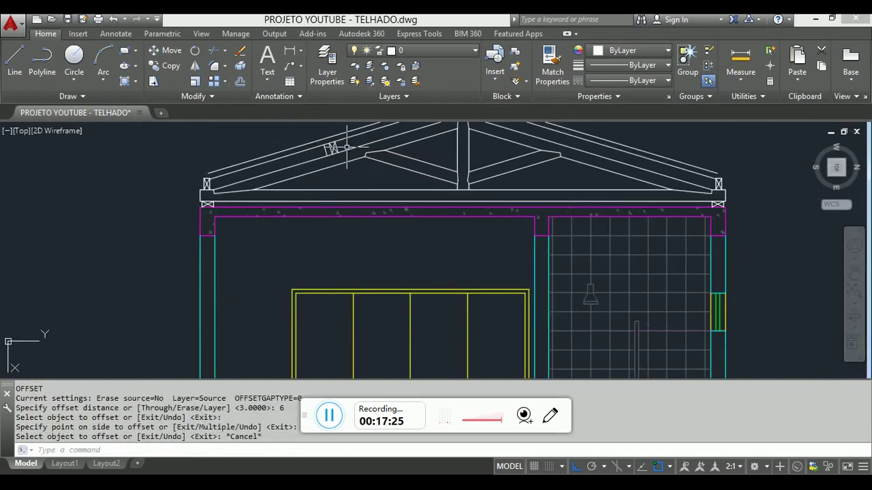
Compare the wedge beside the crossed member in the reference truss and erase the line offset by 6 units.
scroll(347, 146, "down", 5)
scroll(345, 354, "up", 10)
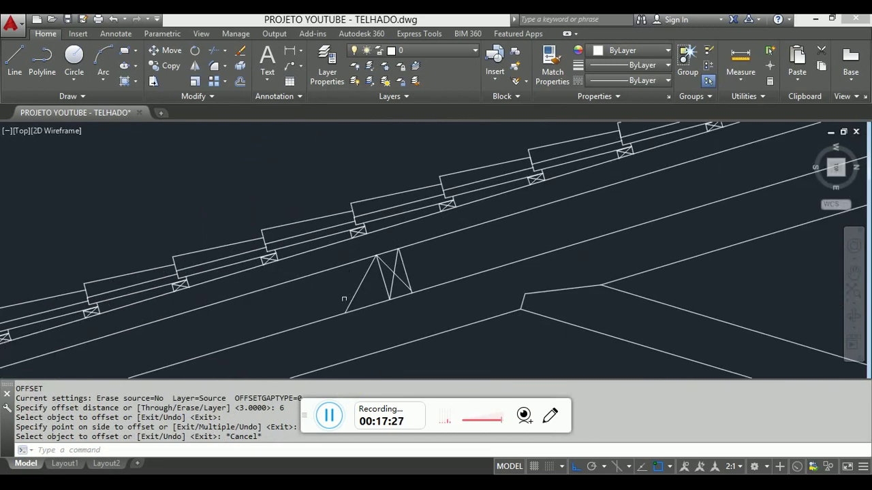
scroll(368, 298, "down", 6)
middle_click_drag(526, 171, 526, 225)
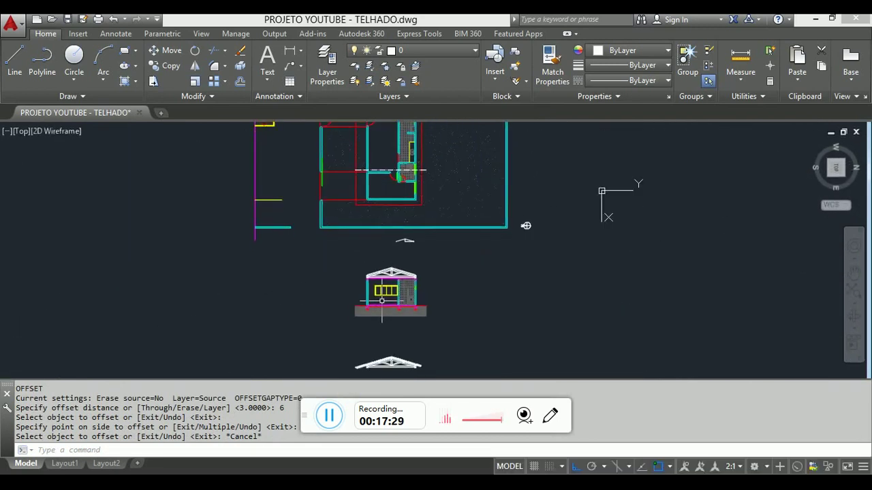
scroll(387, 363, "up", 10)
left_click_drag(251, 197, 402, 269)
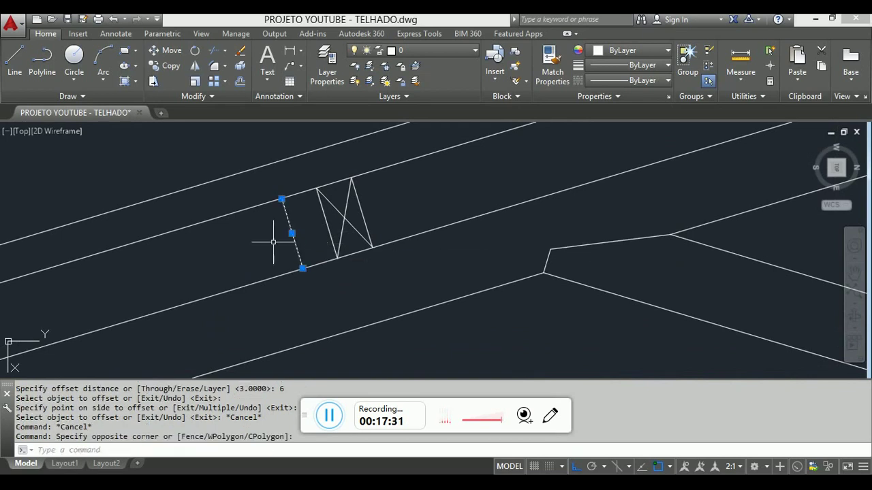
type("e")
key("Return")
key("Escape")
Offset the downslope side line of the crossed member by 12 units down the left rafter.
type("o")
key("Return")
type("1")
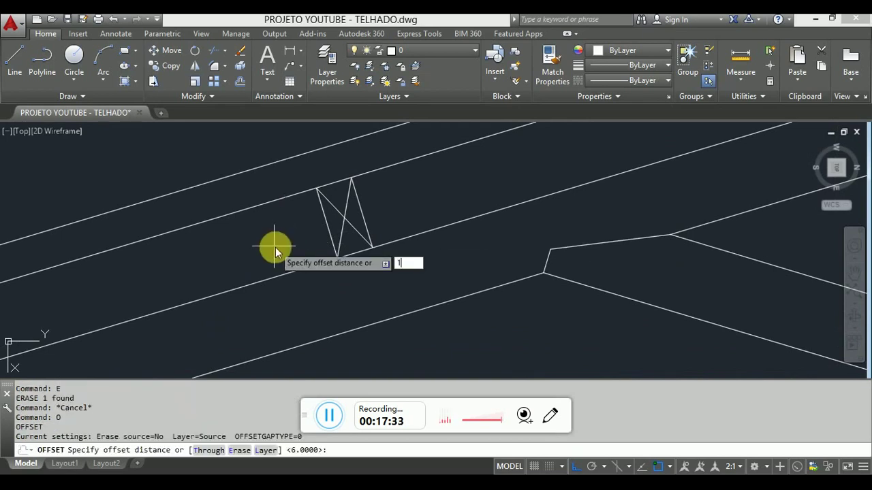
type("2")
key("Return")
left_click(328, 228)
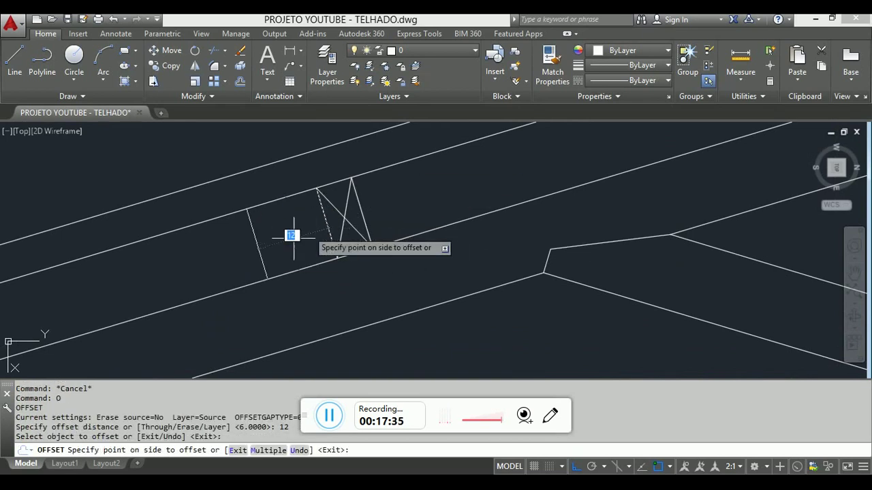
left_click(291, 236)
key("Escape")
Draw the wedge's sloped line starting from the offset line's lower end on the left rafter's top edge.
type("l")
key("Return")
left_click(267, 278)
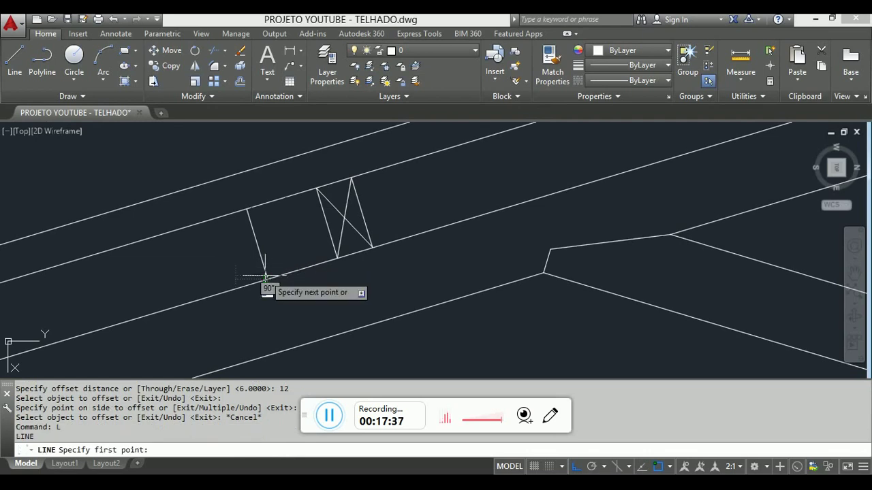
Draw the diagonal support line from the offset line's lower end to the intermediate purlin's upper-left corner, and erase the offset line.
left_click(317, 190)
key("Escape")
key("Escape")
left_click(256, 244)
left_click(220, 244)
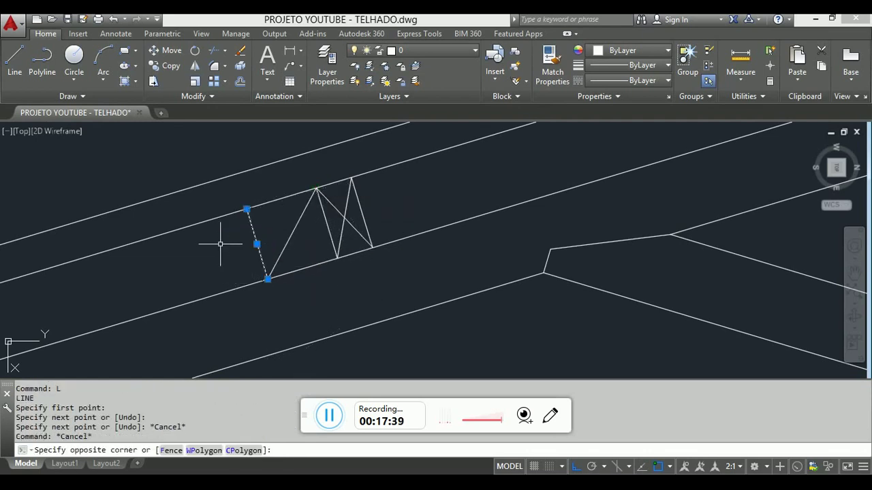
left_click(295, 254)
type("e")
key("Return")
Mirror the intermediate purlin and its diagonal support across the truss's central vertical axis, keeping the source objects.
scroll(334, 183, "down", 2)
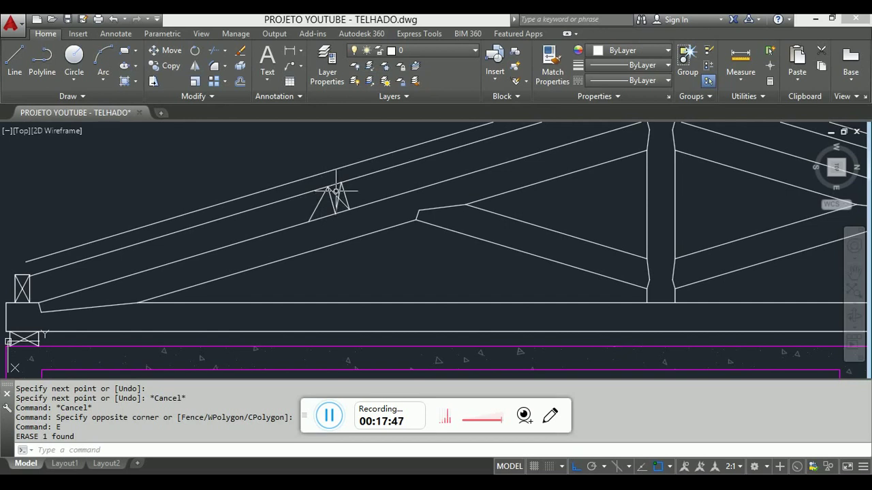
scroll(256, 198, "down", 4)
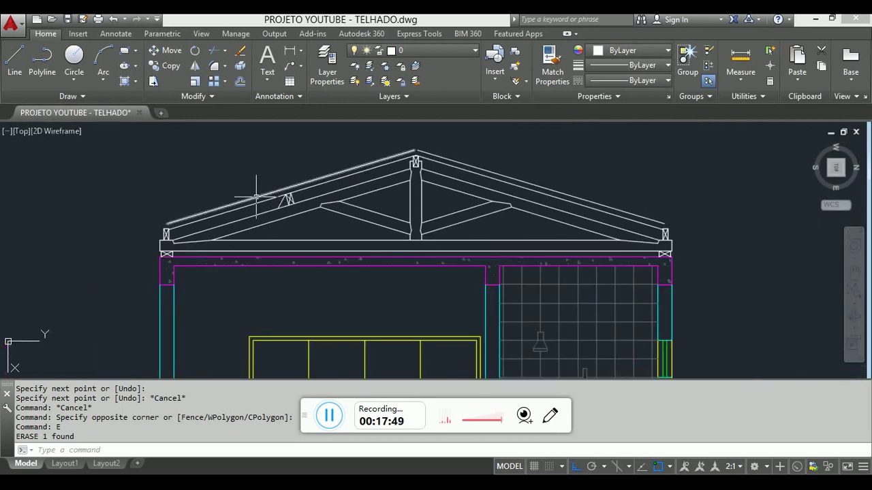
scroll(307, 200, "up", 3)
middle_click_drag(440, 234, 370, 218)
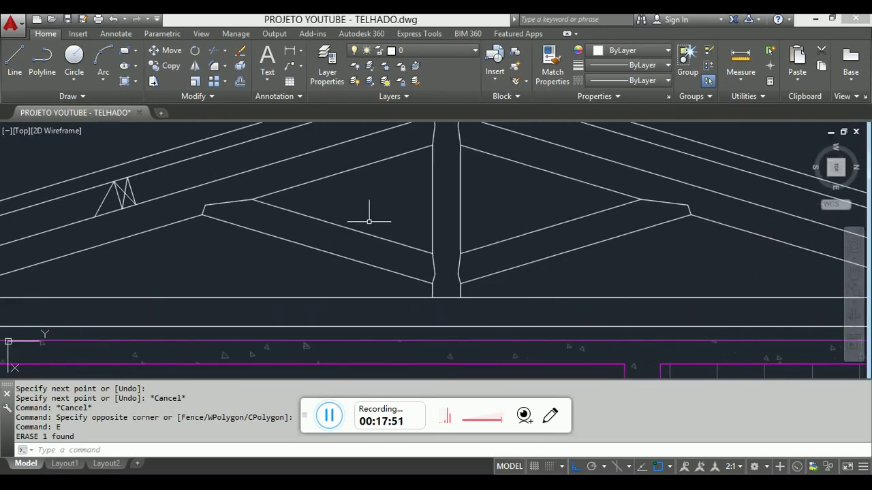
scroll(566, 193, "down", 1)
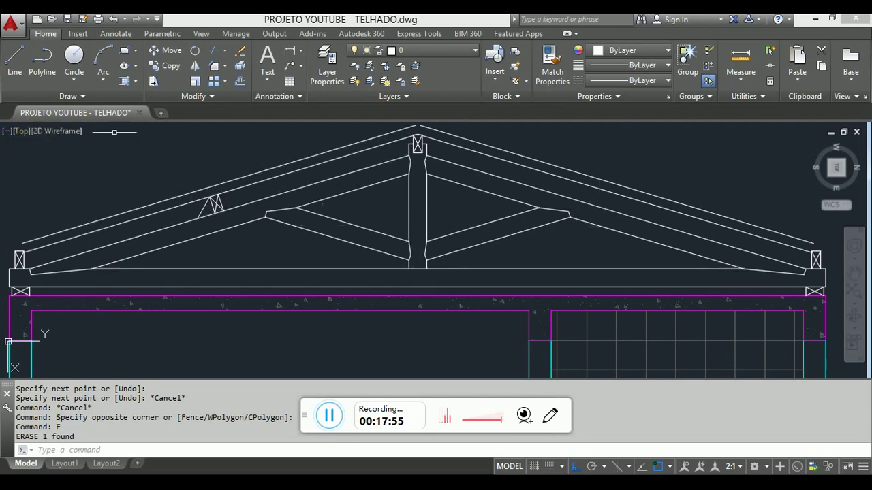
left_click(193, 172)
left_click(230, 226)
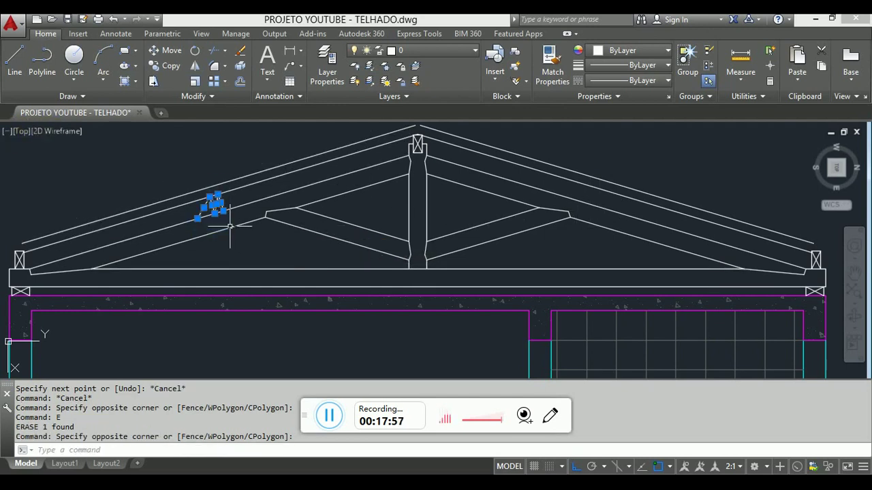
type("mi")
key("Return")
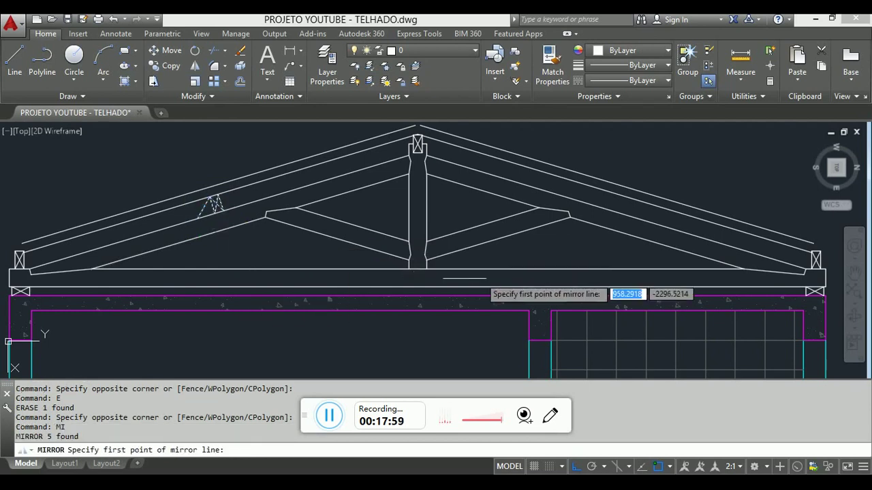
left_click(417, 270)
scroll(417, 270, "down", 4)
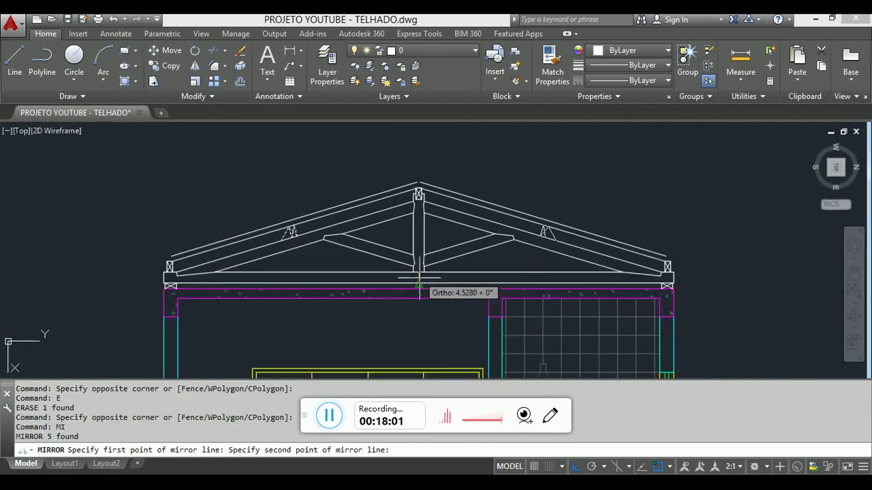
left_click(419, 138)
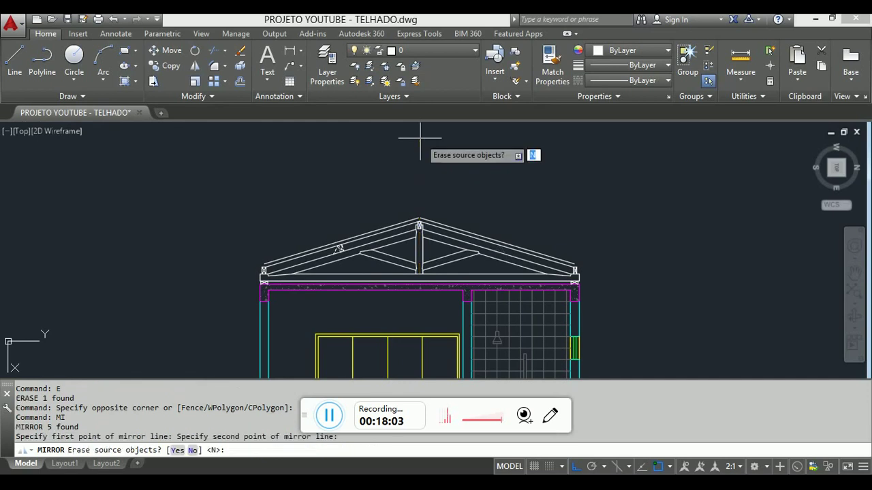
key("Return")
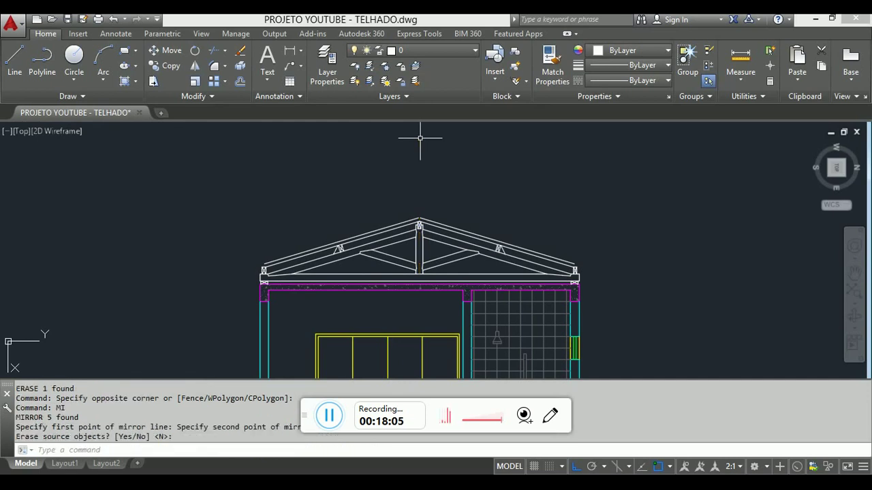
Fillet the two outermost sloping roof lines with radius 0 so they meet at the ridge.
scroll(464, 247, "up", 5)
scroll(572, 128, "down", 5)
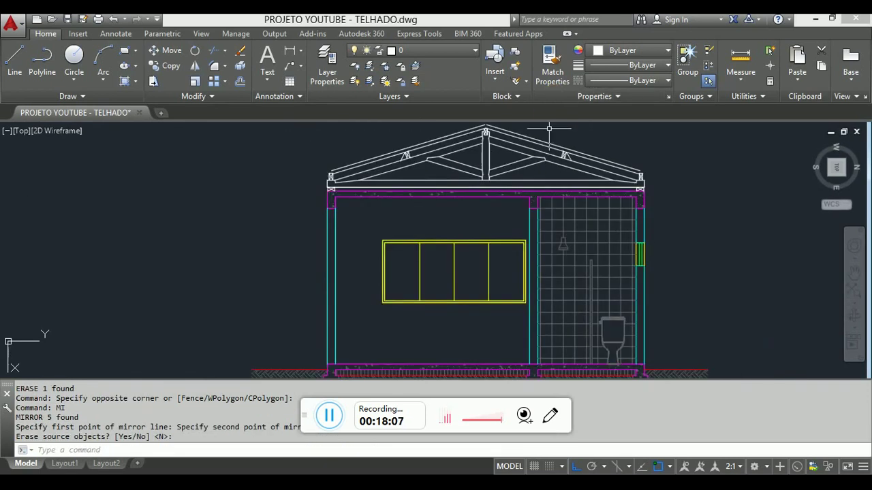
mouse_move(664, 123)
middle_mouse_down()
mouse_move(642, 167)
mouse_move(615, 191)
middle_mouse_up()
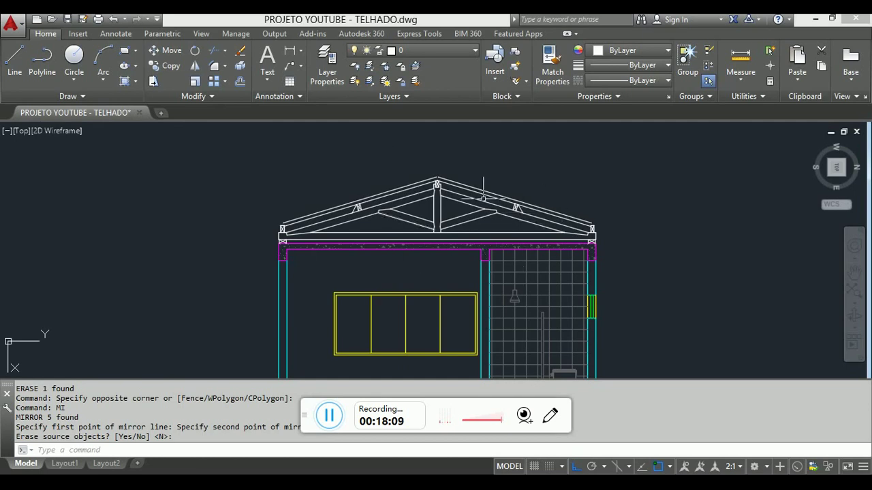
scroll(483, 198, "up", 5)
key("Escape")
type("F")
key("Return")
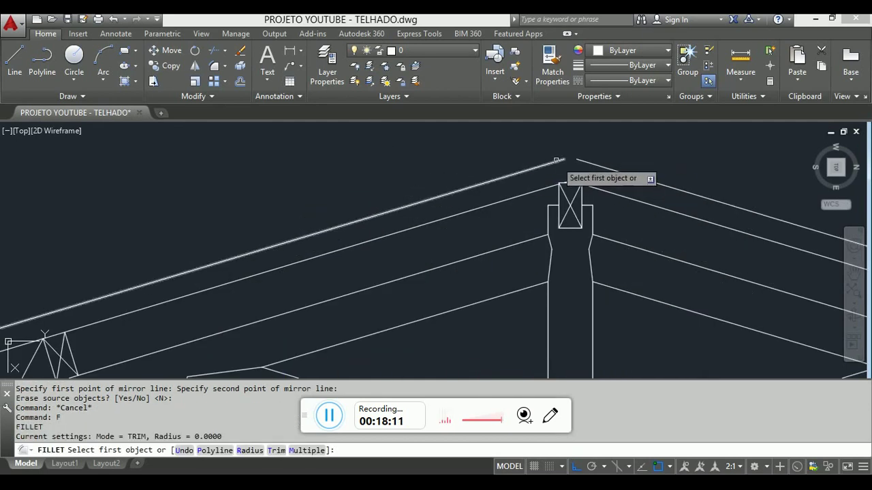
left_click(556, 161)
scroll(422, 150, "down", 4)
key("Escape")
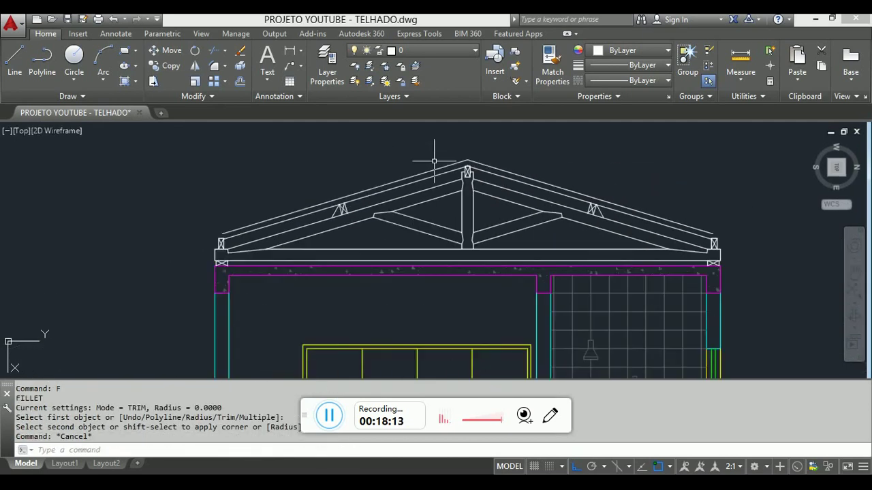
Draw two construction lines with XLINE's Hor option through the lower corners of the dashed roof overhang outline in the floor plan.
scroll(434, 162, "down", 2)
scroll(451, 238, "up", 3)
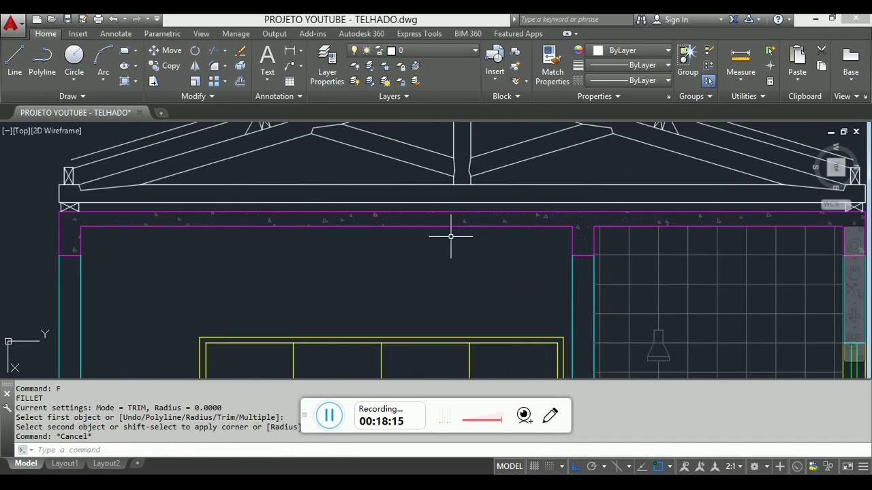
scroll(386, 170, "down", 3)
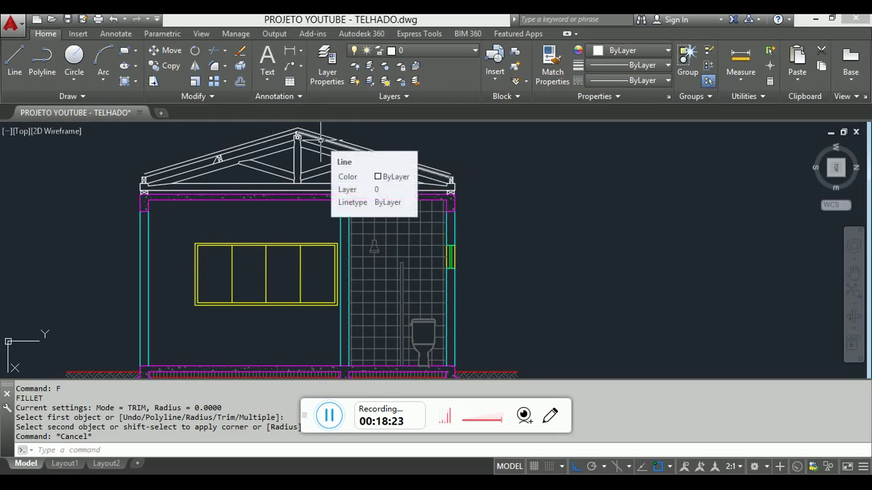
scroll(366, 178, "down", 5)
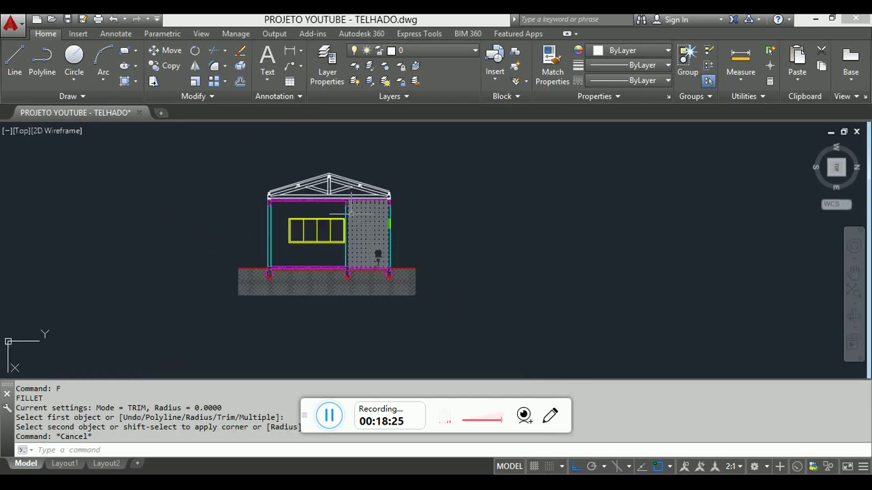
scroll(319, 182, "up", 4)
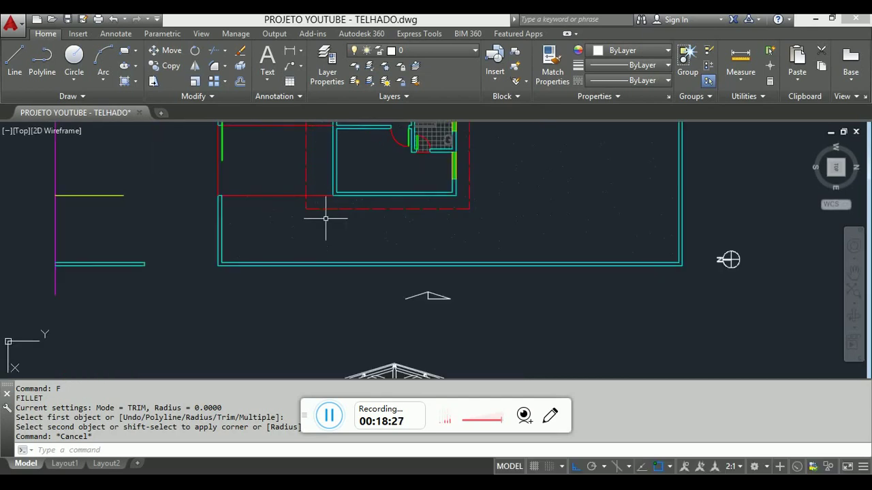
middle_click_drag(325, 218, 323, 191)
type("x")
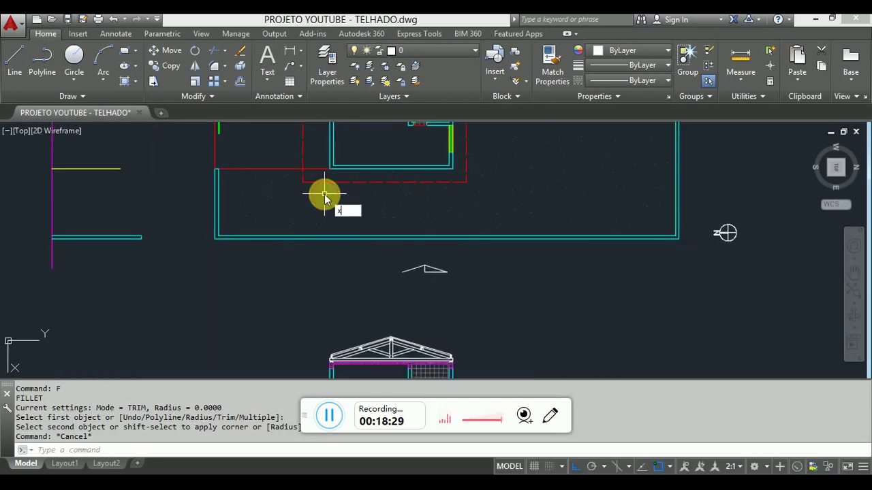
type("xl")
key("Return")
type("h")
key("Return")
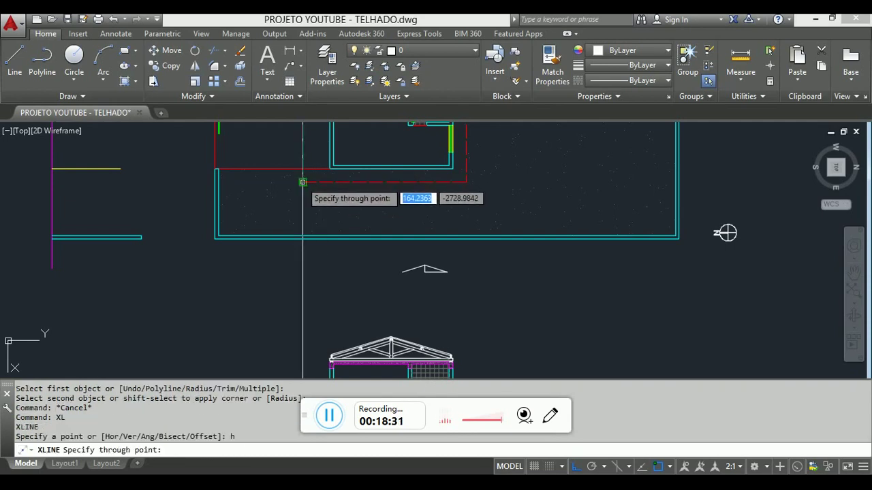
left_click(461, 182)
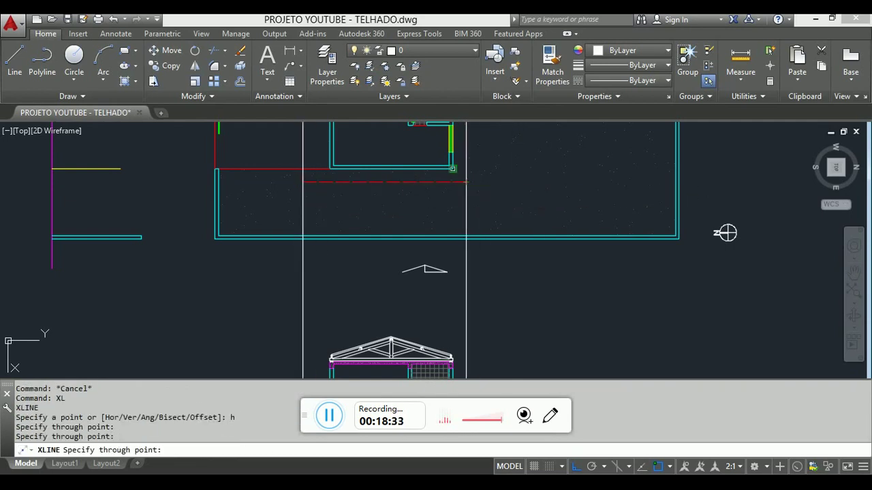
scroll(450, 163, "down", 2)
scroll(422, 231, "up", 5)
key("Escape")
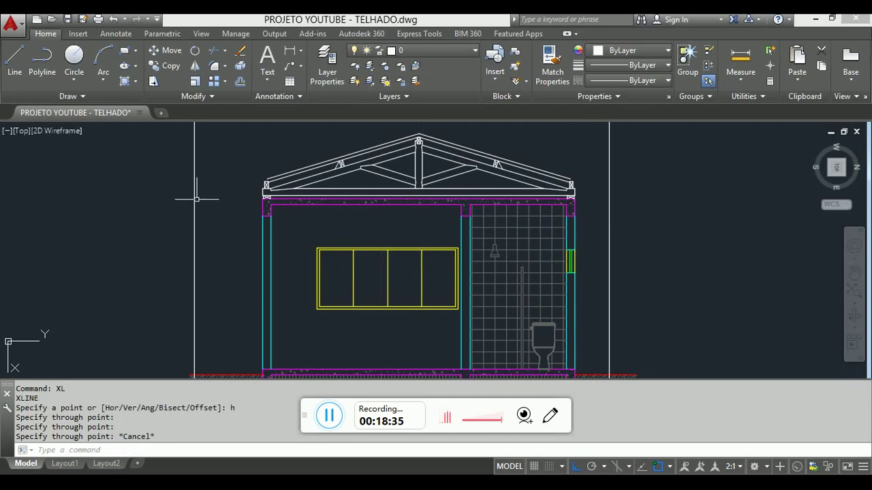
Examine how the two construction lines align with the section, the separate truss drawing and the ridge line in the roof plan.
scroll(602, 230, "down", 4)
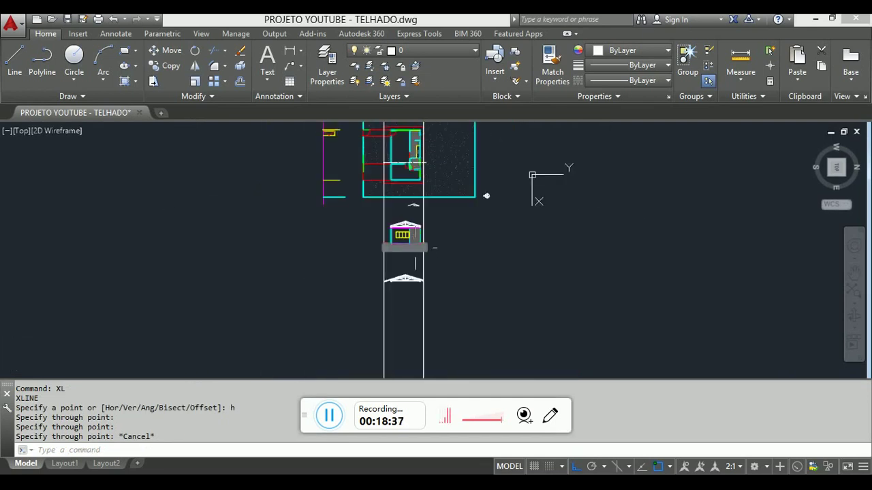
scroll(431, 205, "up", 3)
scroll(518, 191, "down", 7)
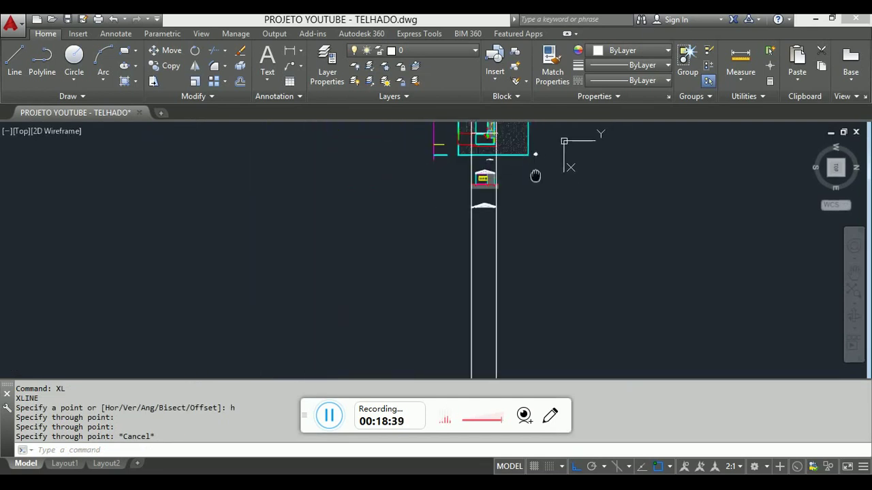
scroll(544, 277, "up", 5)
scroll(416, 119, "down", 6)
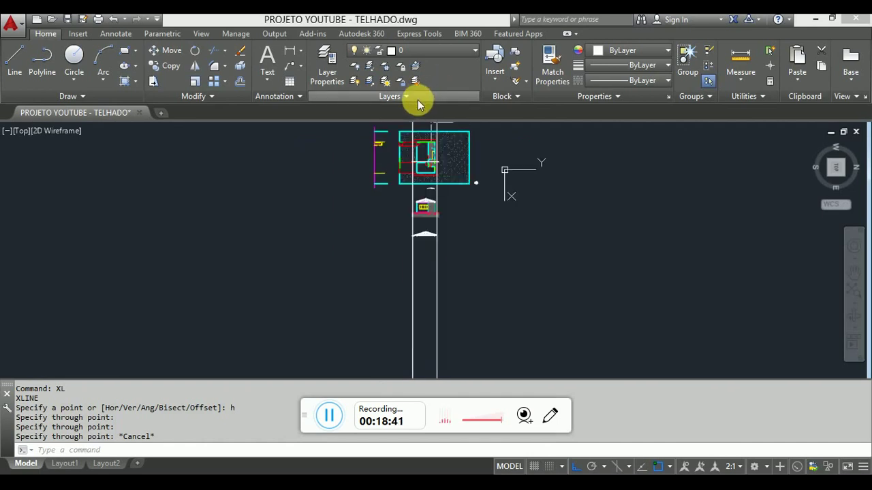
scroll(466, 194, "up", 4)
middle_click_drag(455, 148, 414, 303)
scroll(415, 189, "down", 2)
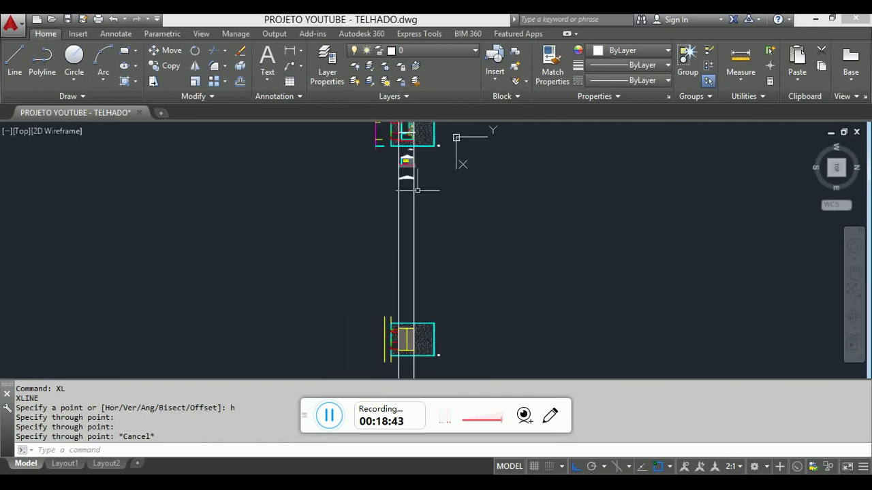
scroll(422, 161, "up", 4)
scroll(359, 136, "up", 5)
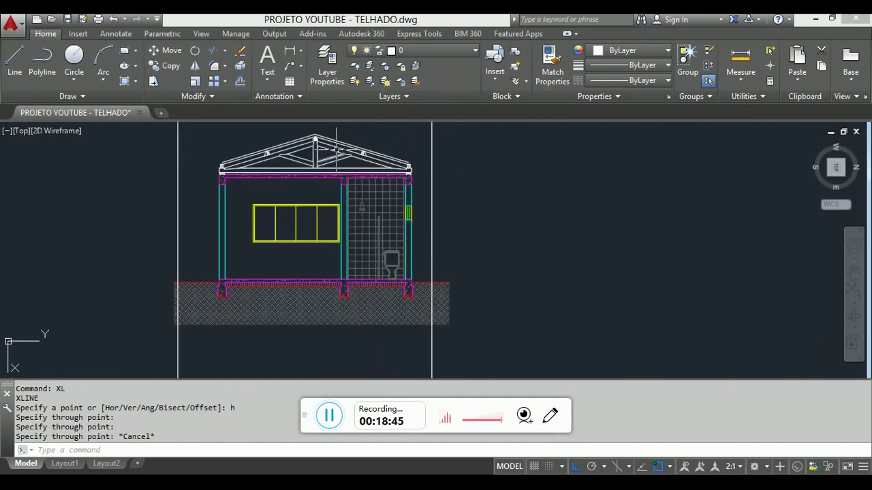
scroll(348, 136, "down", 6)
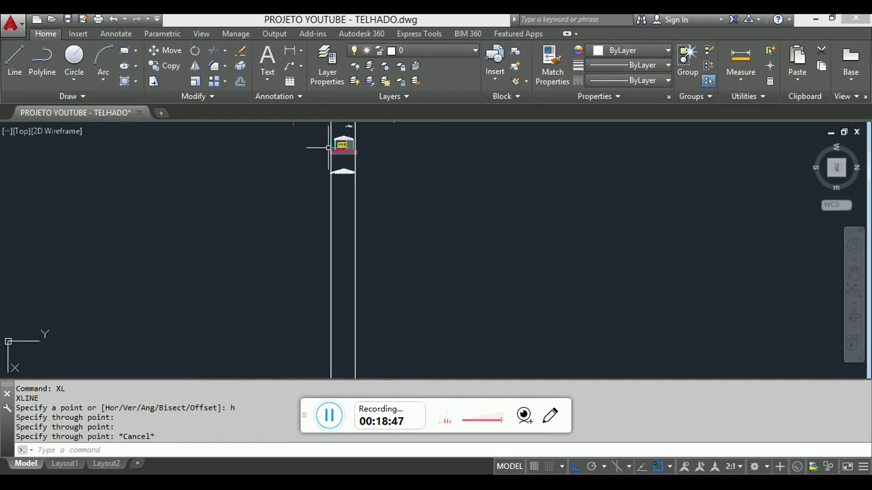
scroll(332, 147, "up", 5)
scroll(333, 147, "down", 5)
scroll(332, 146, "up", 4)
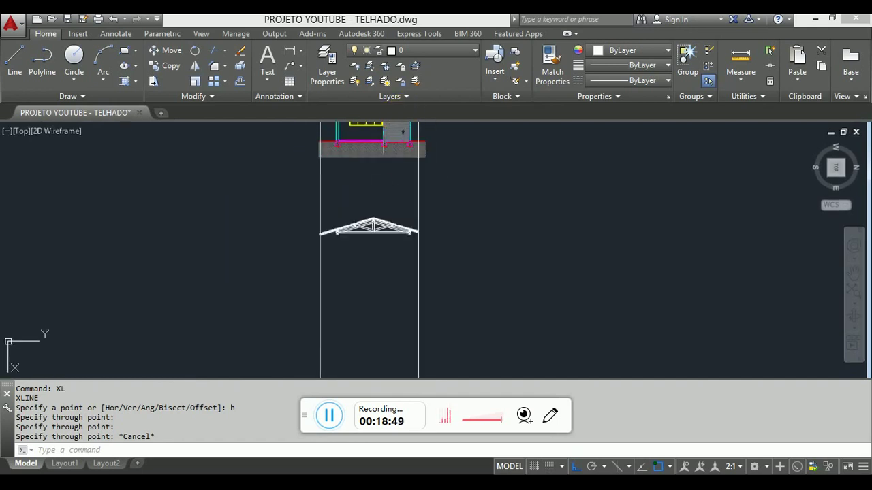
middle_click_drag(365, 126, 365, 215)
scroll(366, 215, "up", 2)
scroll(366, 137, "down", 4)
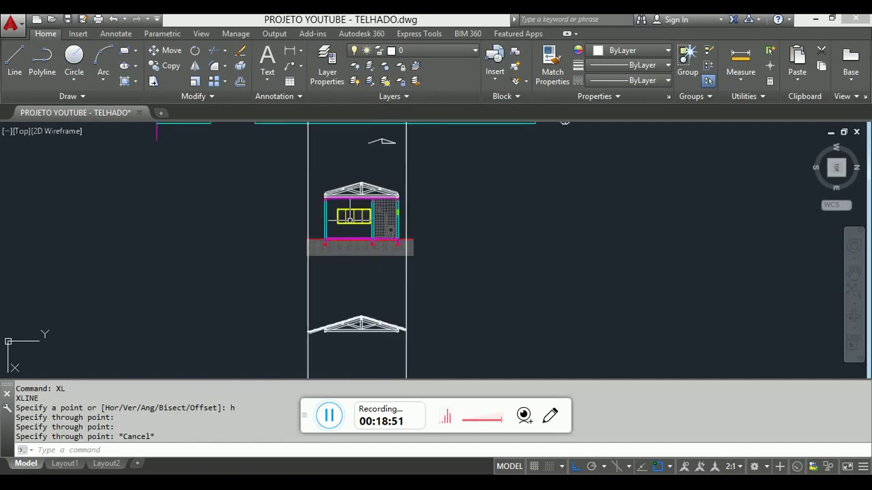
scroll(399, 195, "up", 8)
scroll(361, 143, "up", 6)
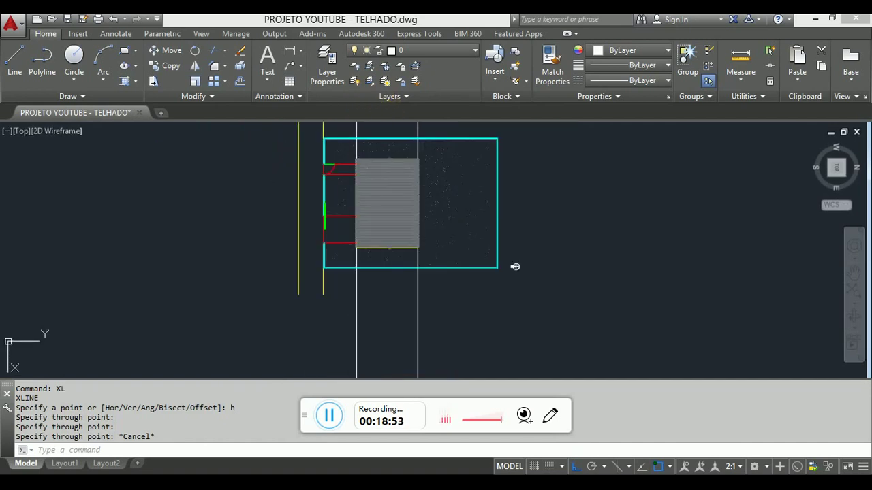
left_click(381, 171)
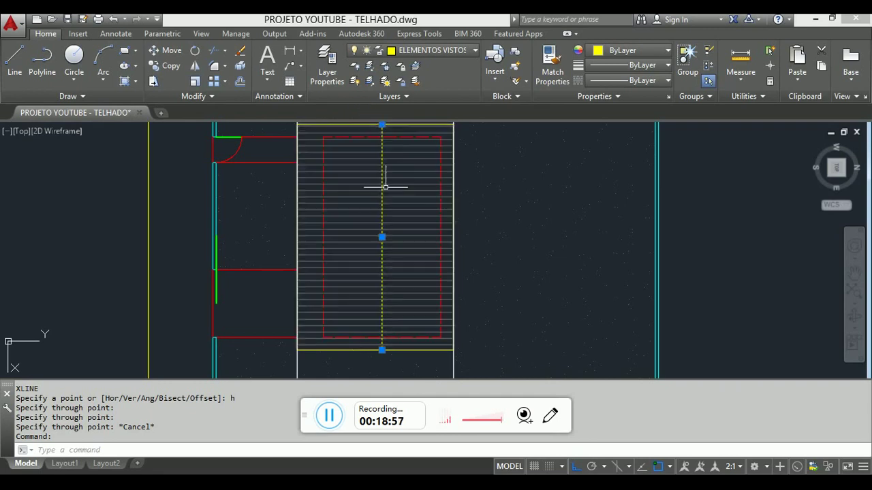
key("Escape")
scroll(388, 184, "down", 5)
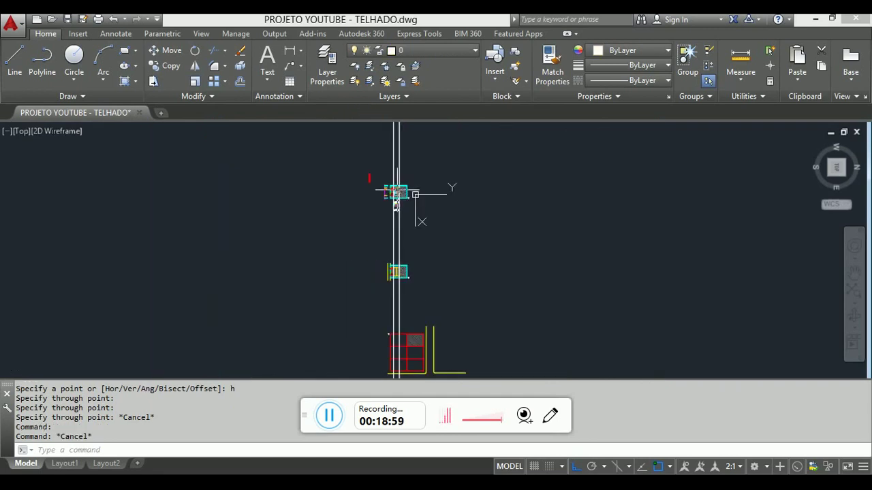
Draw a construction line with XLINE's Hor option through the section truss's peak at the ridge purlin.
key("Return")
type("h")
key("Return")
scroll(370, 189, "up", 6)
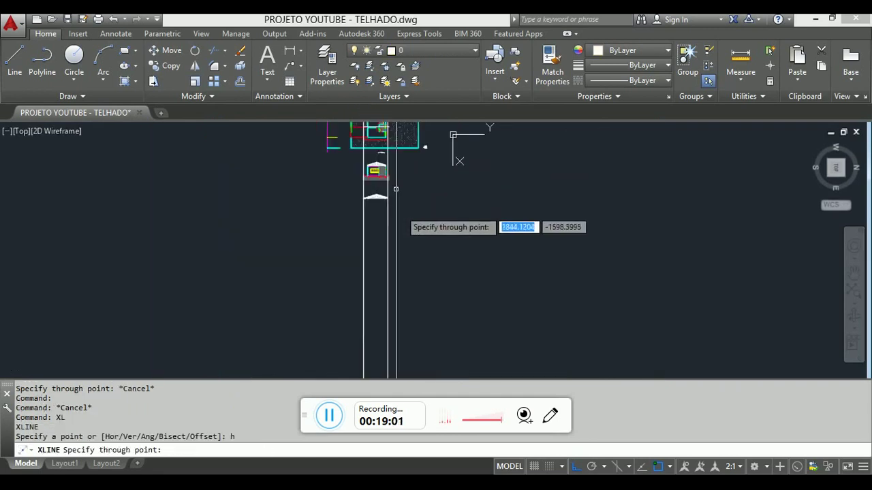
scroll(306, 247, "up", 5)
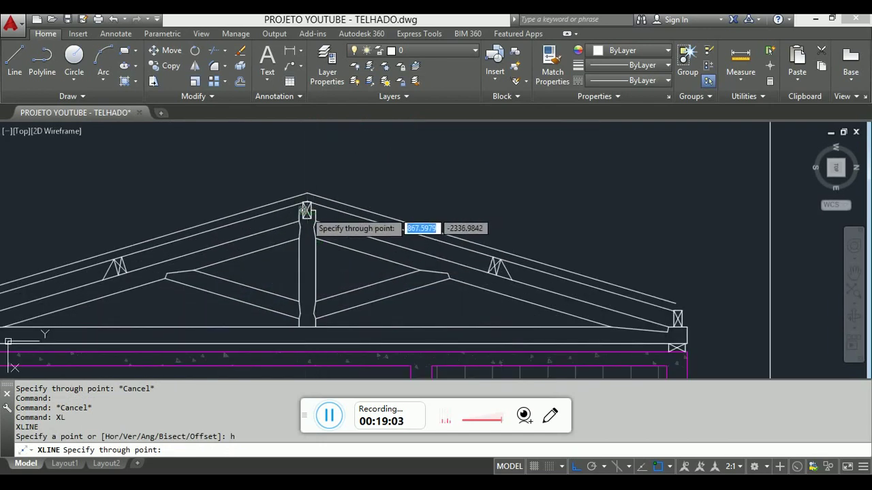
scroll(310, 202, "up", 4)
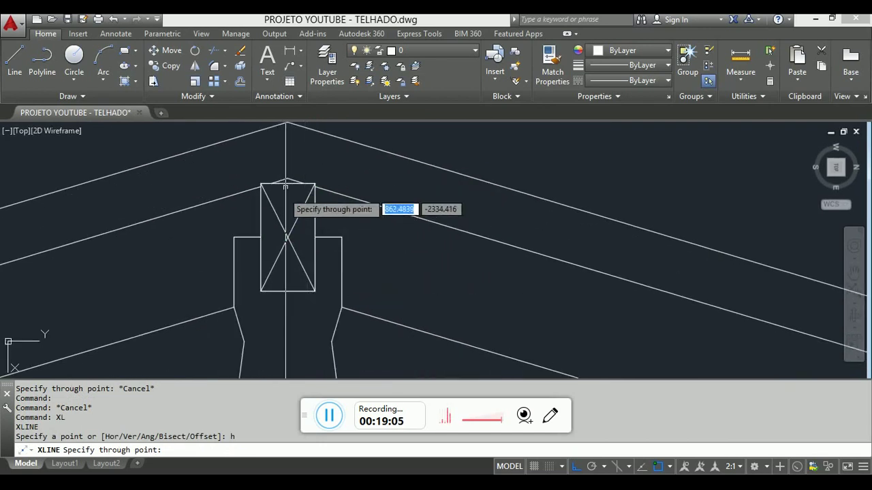
left_click(290, 183)
scroll(348, 111, "down", 10)
scroll(340, 223, "down", 2)
key("Escape")
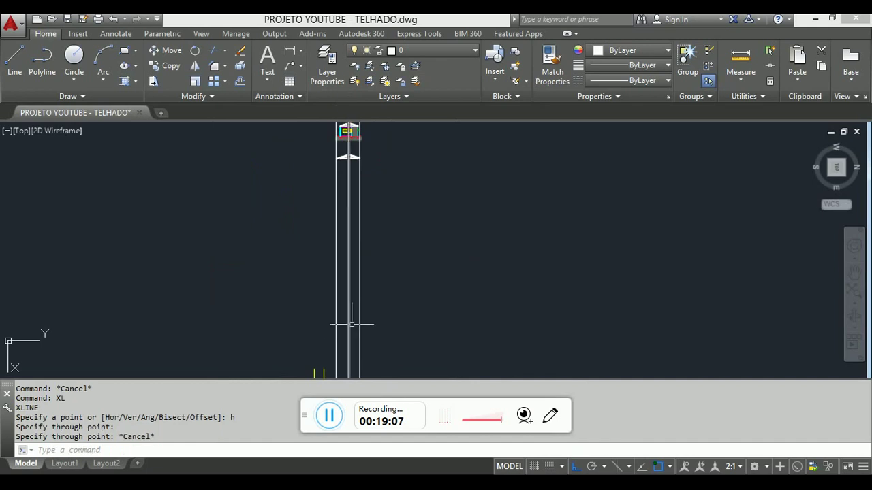
Compare the ridge construction line with the midpoint of the roof plan's upper edge.
middle_click_drag(350, 321, 443, 230)
scroll(501, 278, "up", 5)
scroll(380, 218, "up", 4)
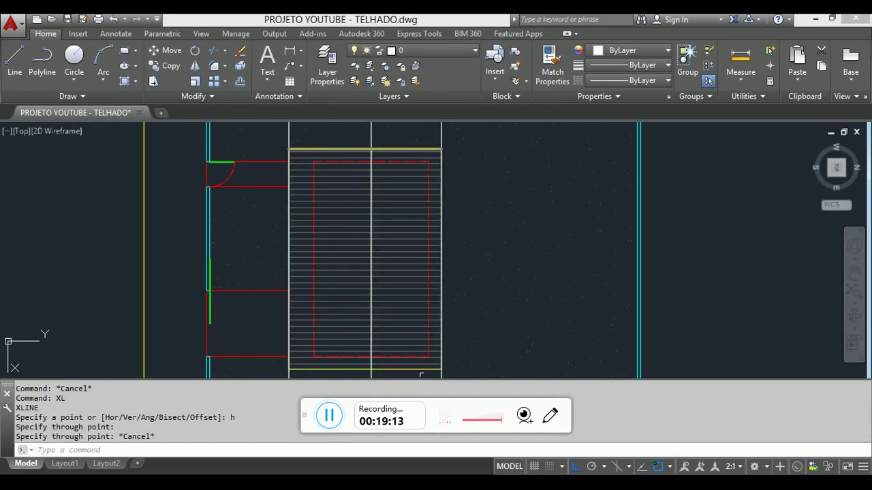
left_click(338, 147)
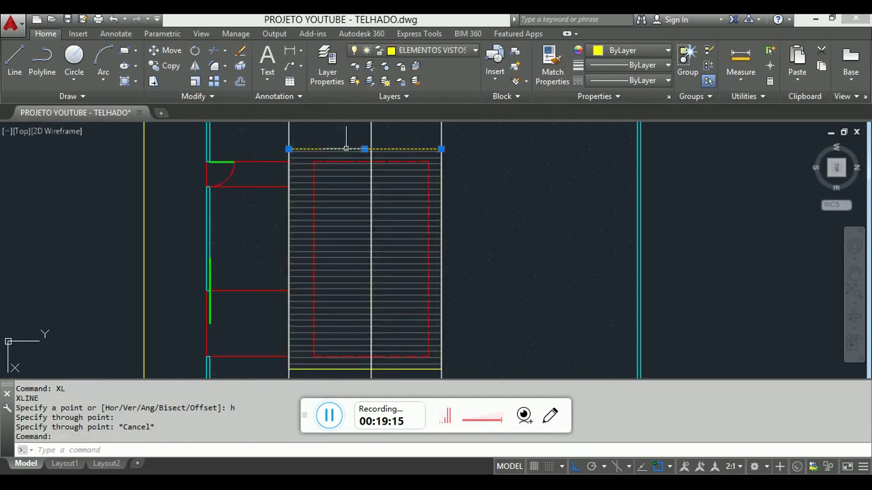
key("Escape")
key("Escape")
type("l")
key("Return")
left_click(365, 148)
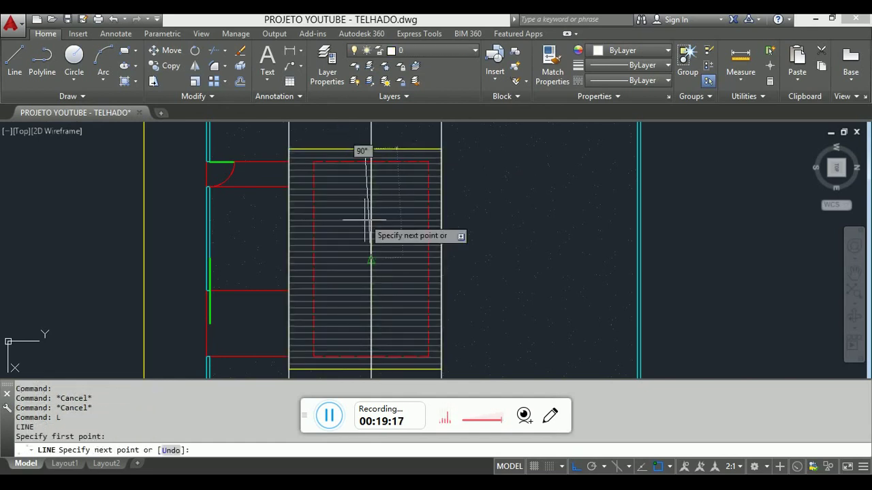
key("Escape")
Erase the central construction line running through the truss's ridge.
scroll(486, 363, "down", 6)
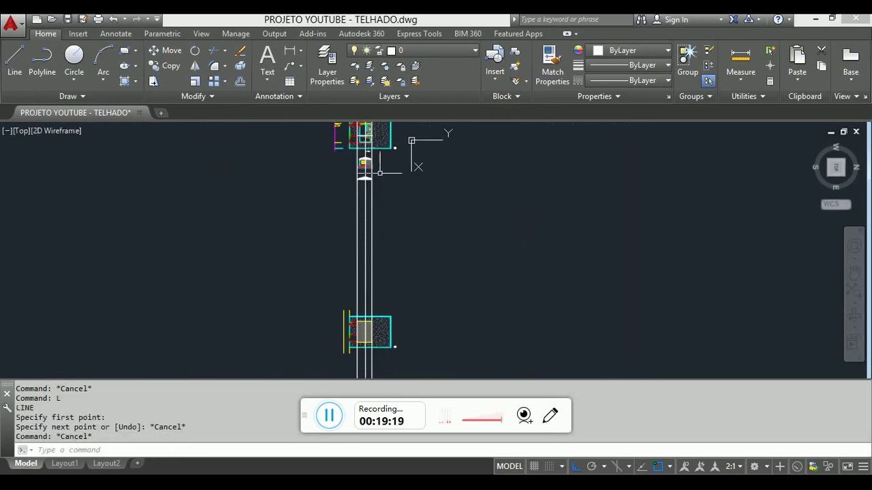
scroll(431, 150, "down", 1)
scroll(361, 211, "up", 3)
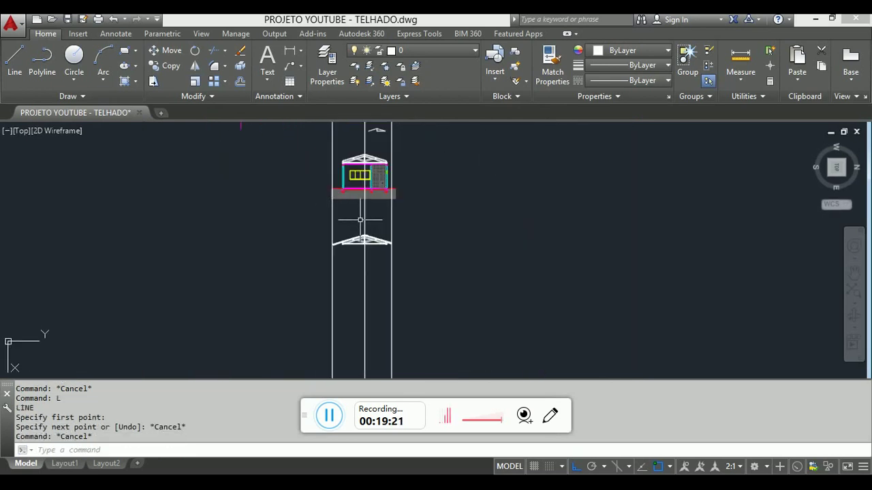
left_click(466, 222)
key("Escape")
left_click(388, 224)
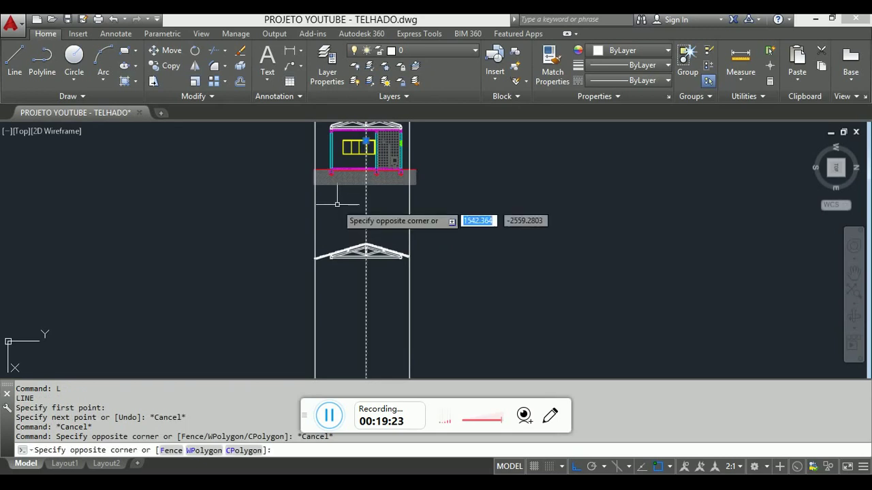
left_click(343, 215)
type("E")
key("Return")
Examine how the two overhang construction lines run from the floor plan's dashed outline to the section's sloping roof lines.
scroll(313, 182, "up", 5)
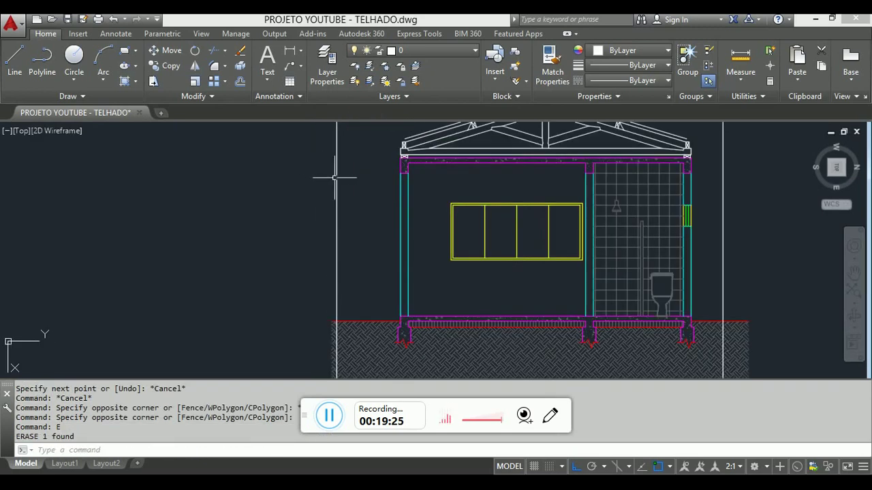
middle_click_drag(697, 179, 541, 216)
scroll(347, 186, "down", 2)
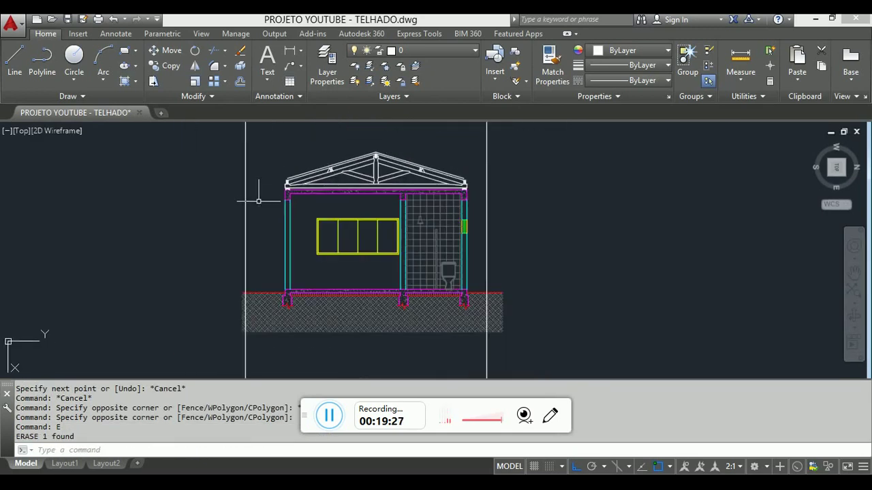
scroll(285, 204, "down", 3)
scroll(256, 219, "up", 5)
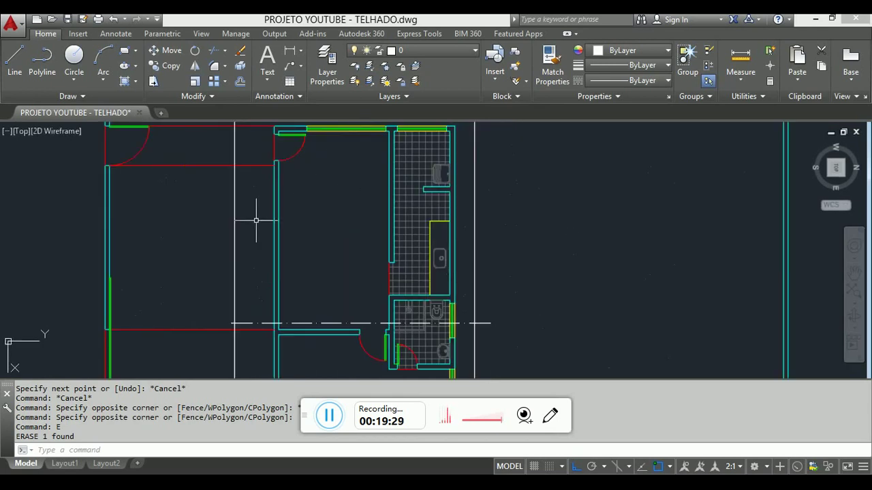
scroll(234, 215, "down", 4)
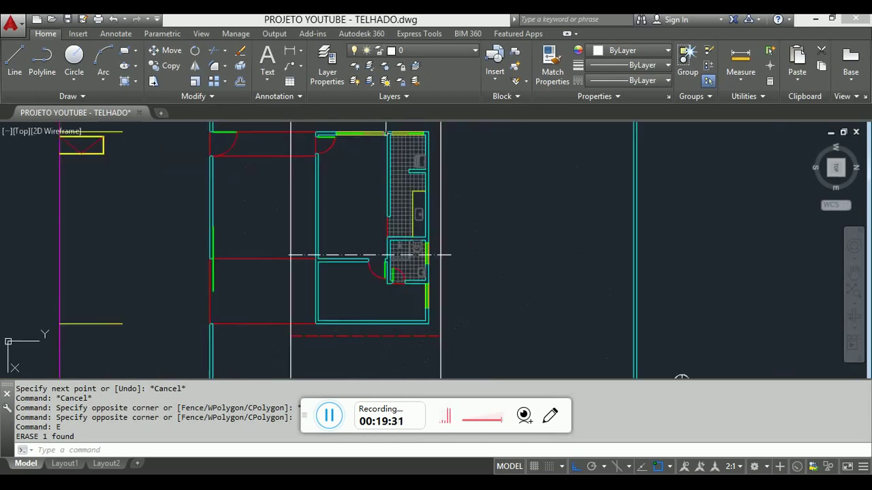
scroll(367, 222, "up", 3)
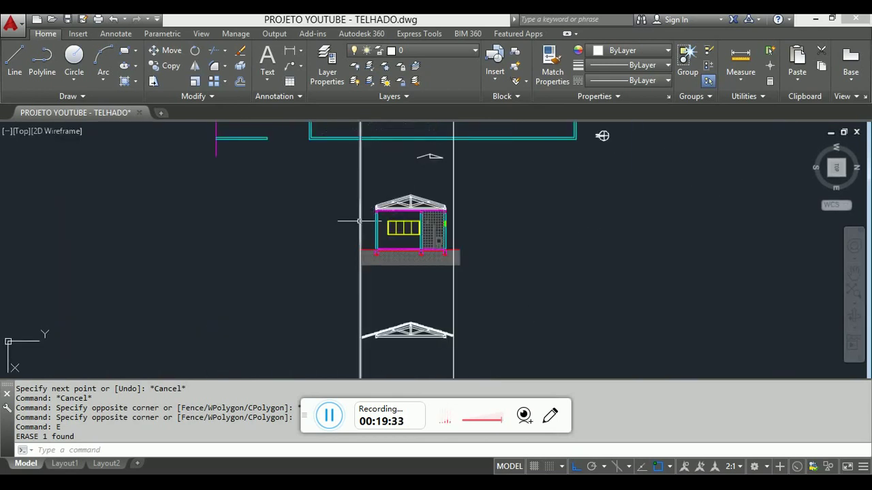
scroll(391, 220, "up", 5)
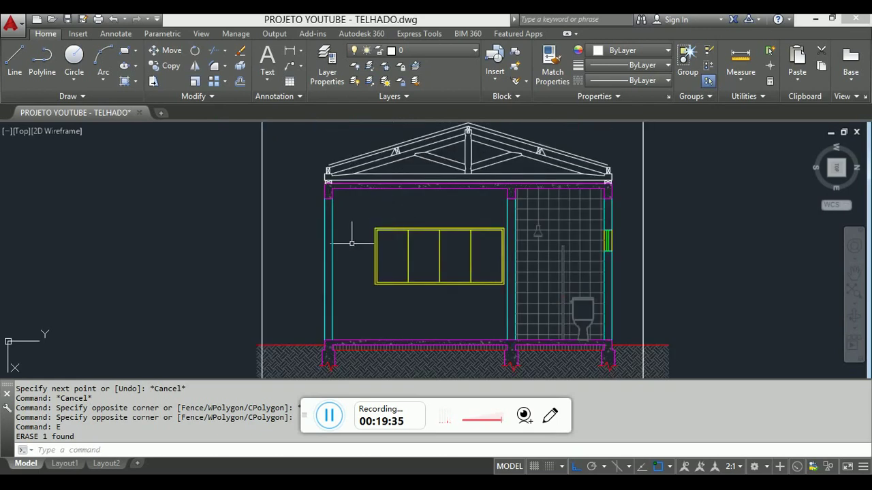
scroll(351, 243, "up", 5)
left_click(286, 179)
scroll(286, 179, "down", 5)
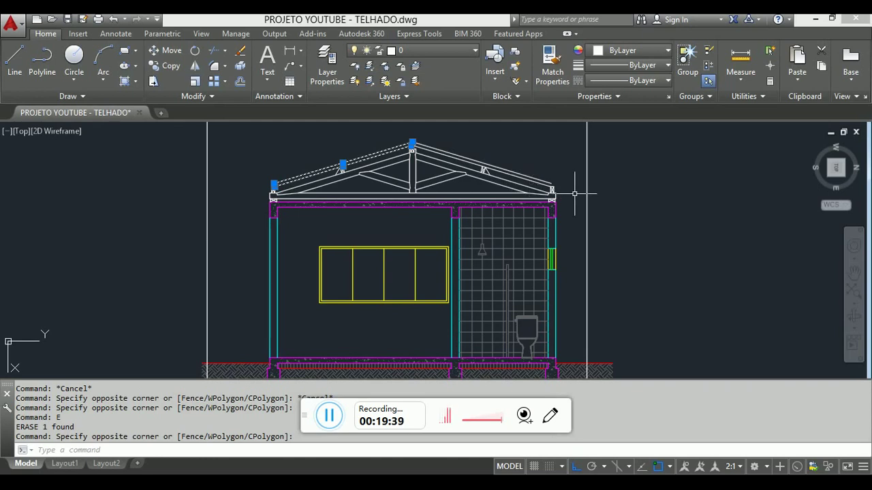
key("Escape")
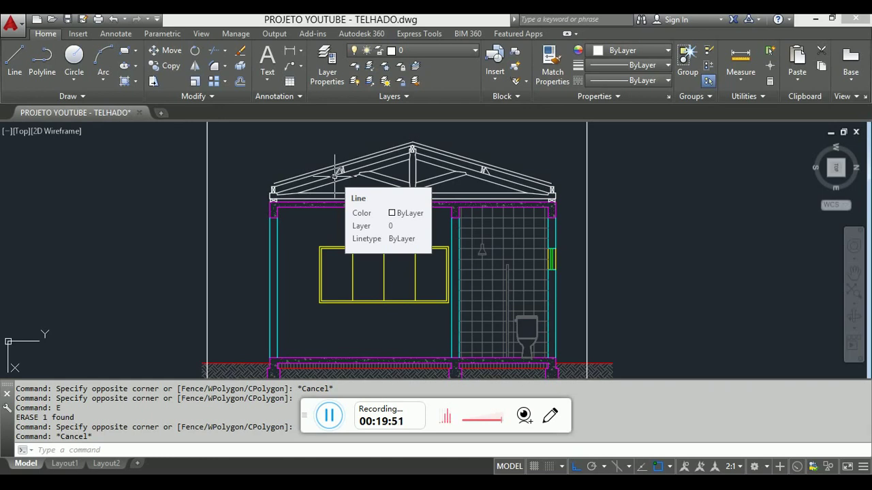
Extend the two upper sloping lines of the section's left roof slope to the left overhang construction line.
scroll(277, 194, "up", 4)
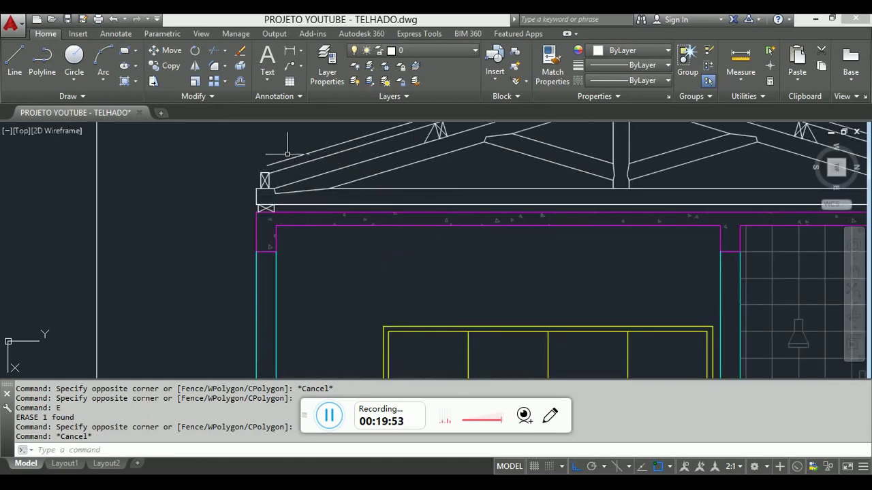
scroll(214, 243, "down", 6)
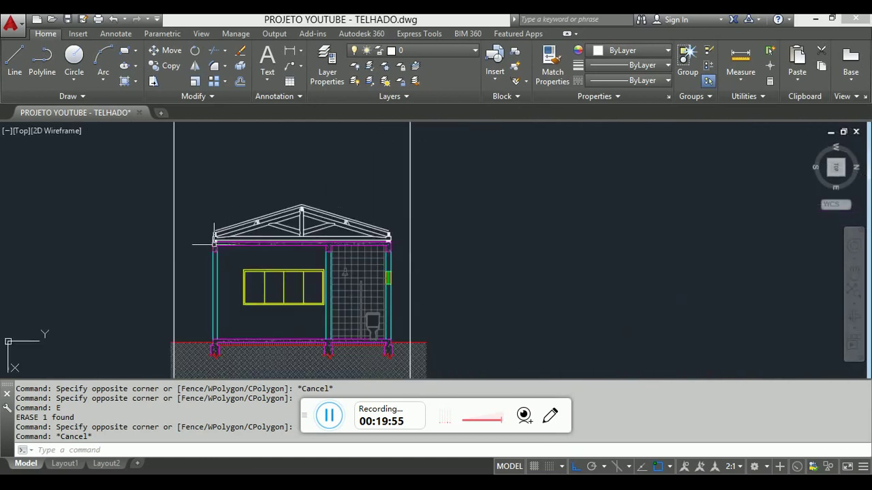
scroll(231, 258, "up", 4)
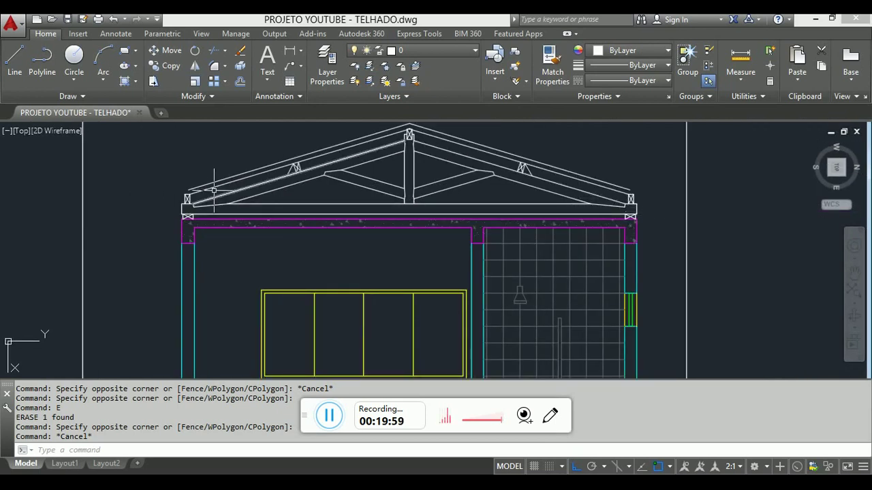
middle_click_drag(235, 211, 335, 204)
key("Escape")
type("ex")
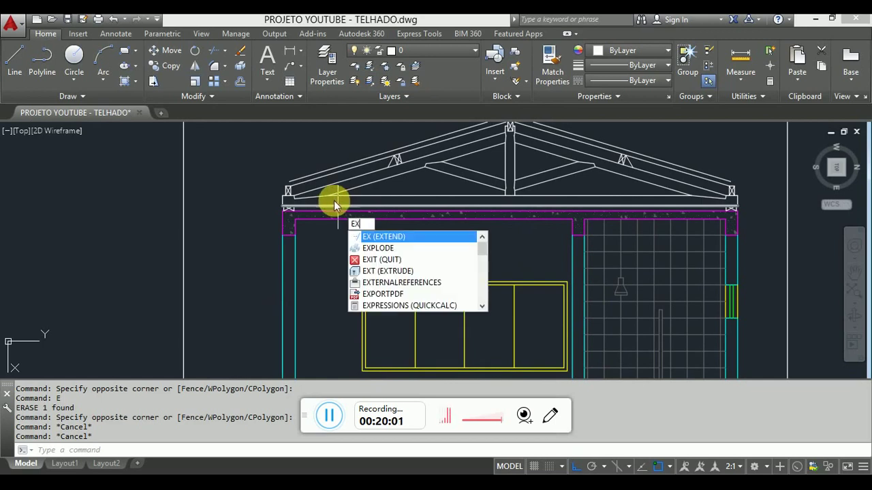
key("Return")
left_click(198, 223)
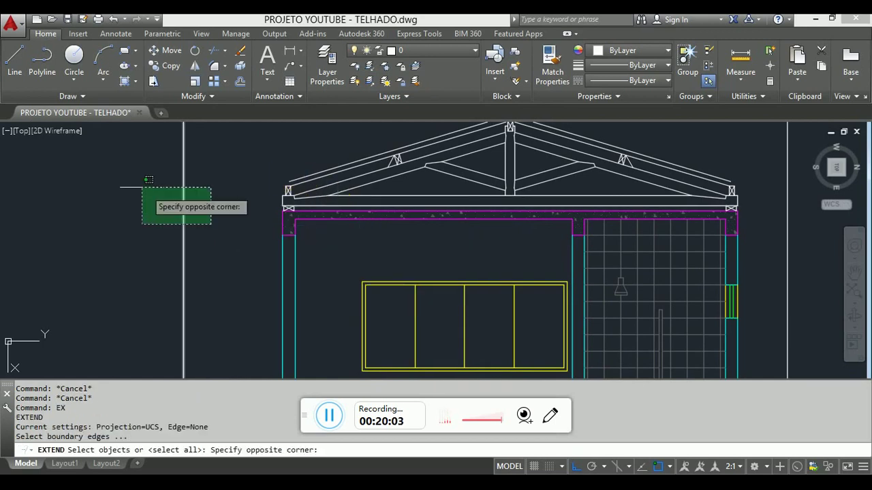
left_click(140, 185)
key("Return")
left_click(294, 182)
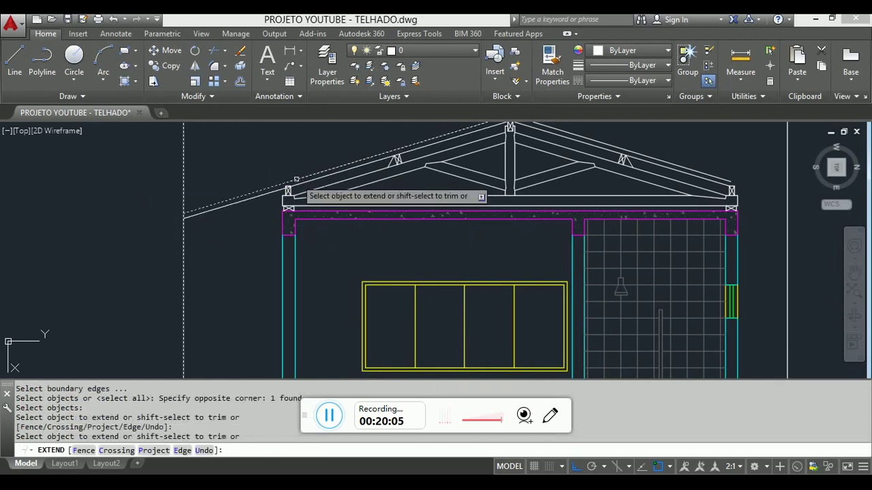
left_click(292, 188)
scroll(220, 186, "down", 5)
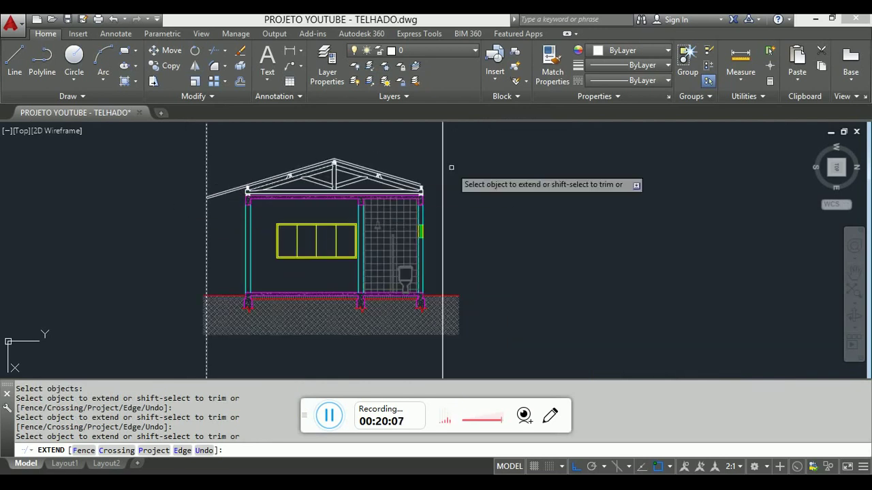
key("Escape")
Extend the two upper sloping lines of the section's right roof slope to the right overhang construction line.
key("Return")
scroll(408, 191, "up", 4)
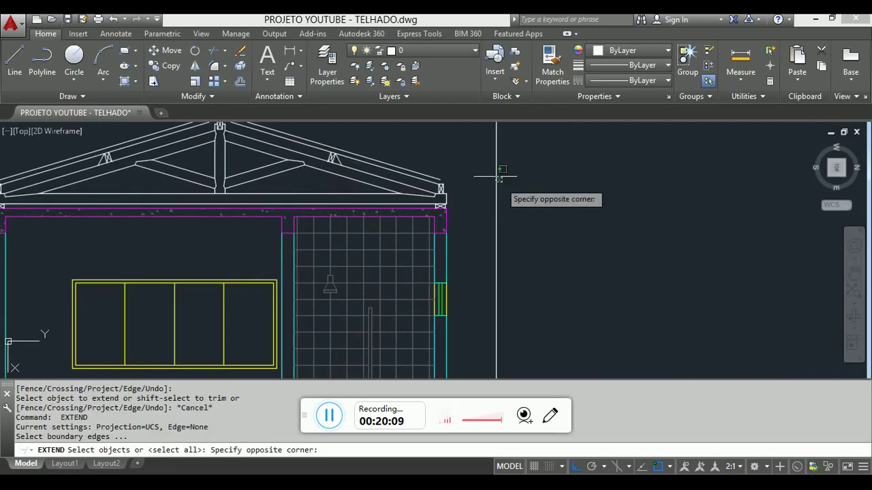
left_click(477, 158)
key("Return")
left_click(440, 189)
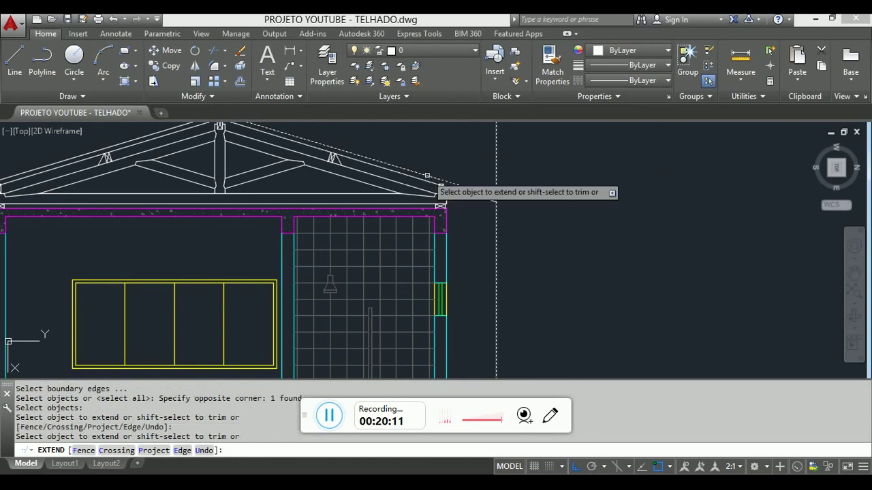
left_click(441, 188)
scroll(441, 187, "up", 10)
key("Escape")
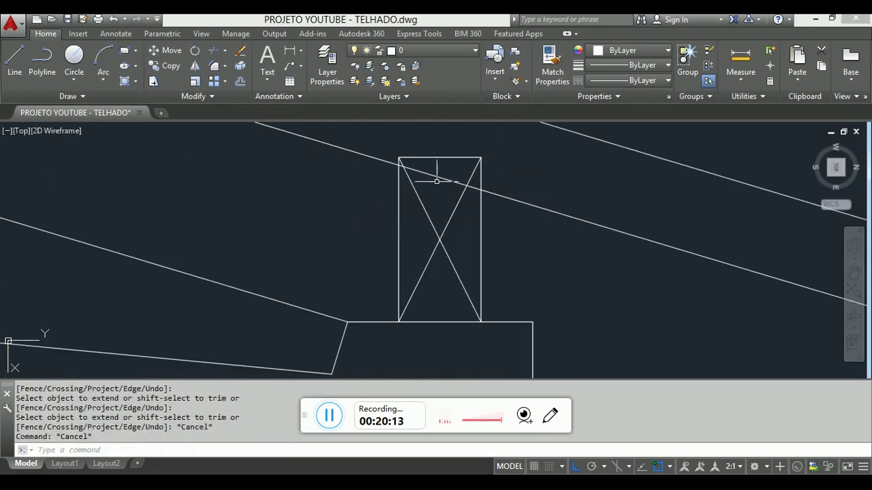
Trim the sloping rafter line inside the right eave purlin, using the purlin's two vertical sides as cutting edges.
key("Escape")
key("Return")
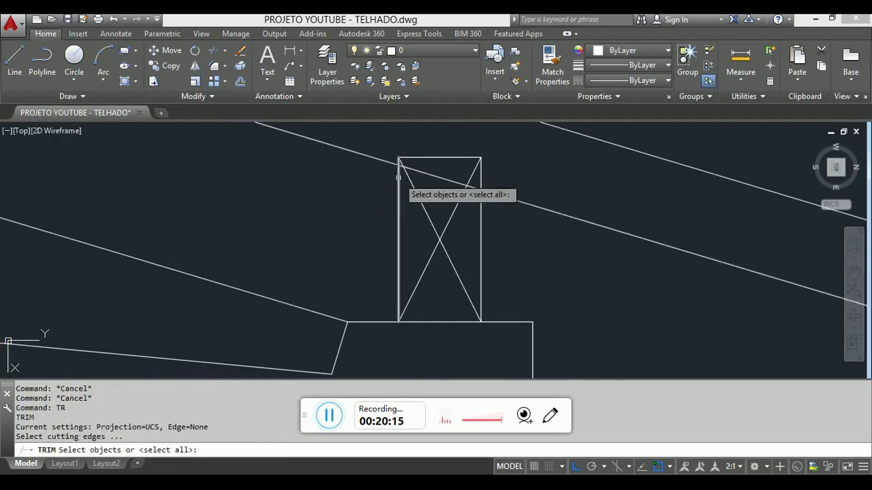
left_click(399, 183)
left_click(481, 205)
key("Return")
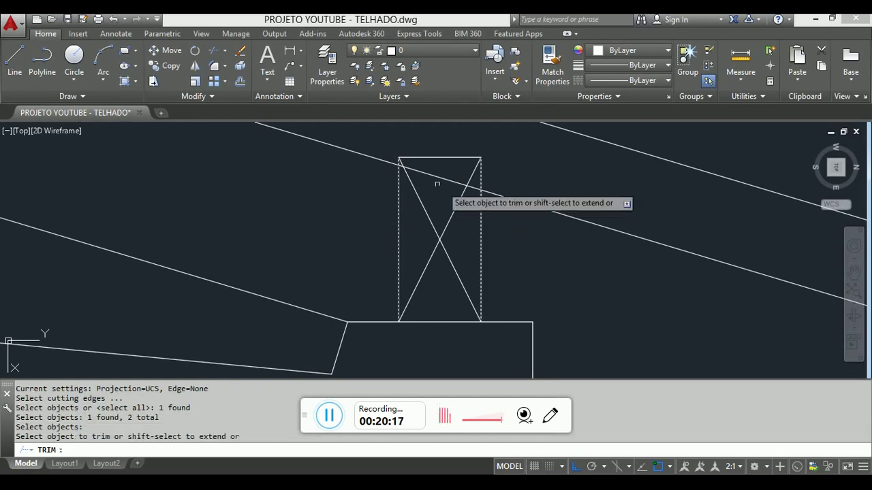
left_click(434, 165)
left_click(446, 179)
key("Escape")
scroll(557, 167, "down", 6)
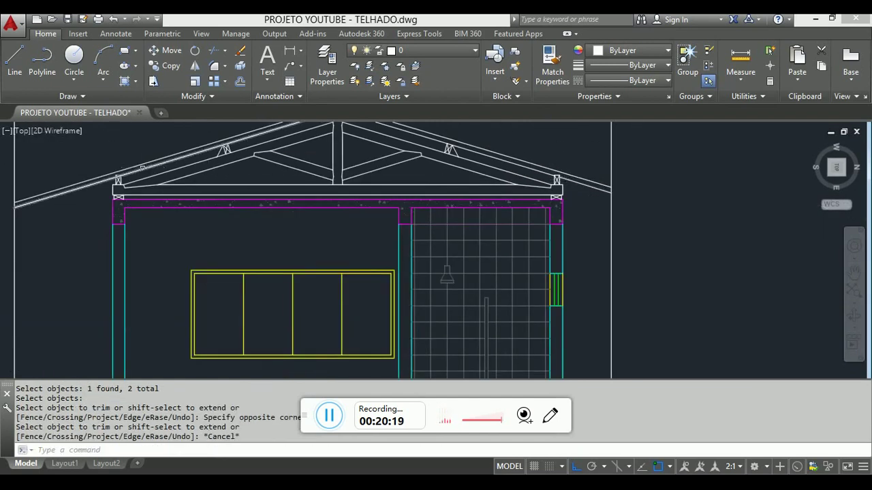
Trim the sloping rafter line inside the left eave purlin, using the purlin's two vertical sides as cutting edges.
scroll(557, 170, "up", 6)
middle_click_drag(41, 157, 177, 245)
key("Escape")
key("Return")
left_click(149, 244)
left_click(113, 259)
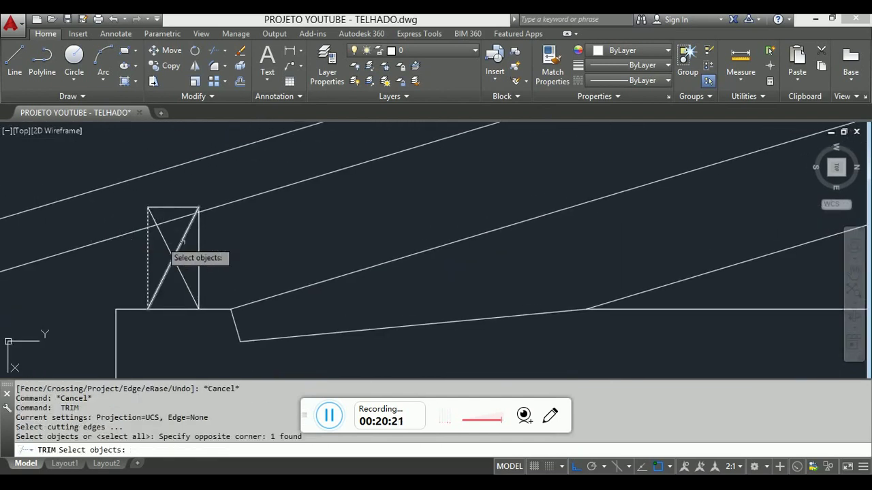
left_click(204, 245)
left_click(171, 225)
key("Return")
left_click(173, 225)
left_click(163, 206)
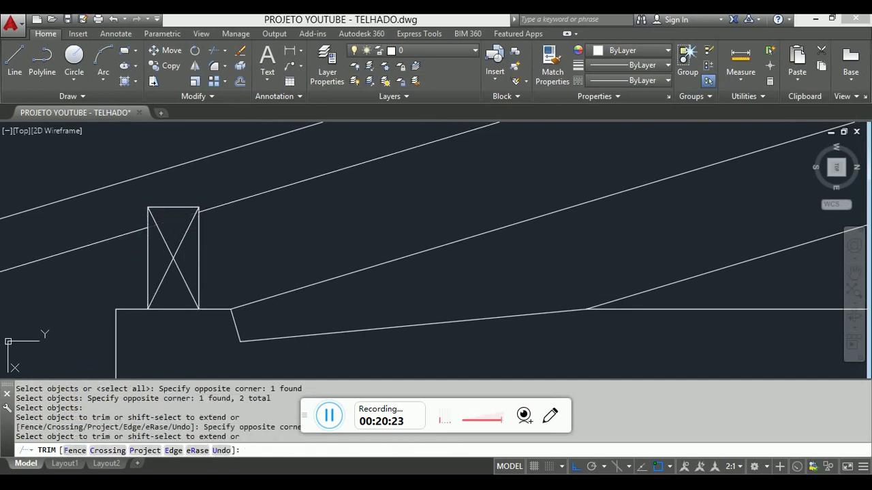
key("Escape")
Draw the right rafter's end cut, from the upper line's end at the overhang construction line perpendicular to the lower rafter line.
scroll(477, 205, "down", 7)
scroll(523, 190, "up", 4)
key("Escape")
scroll(524, 190, "up", 4)
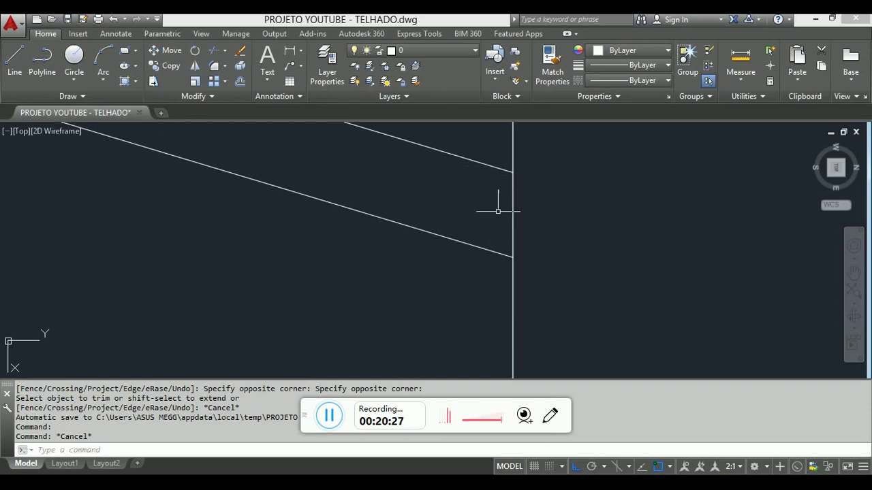
scroll(503, 222, "down", 4)
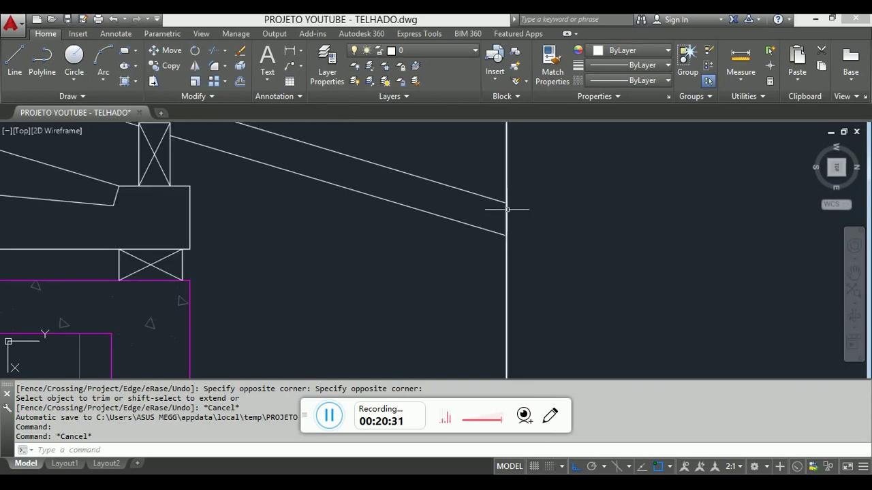
key("Escape")
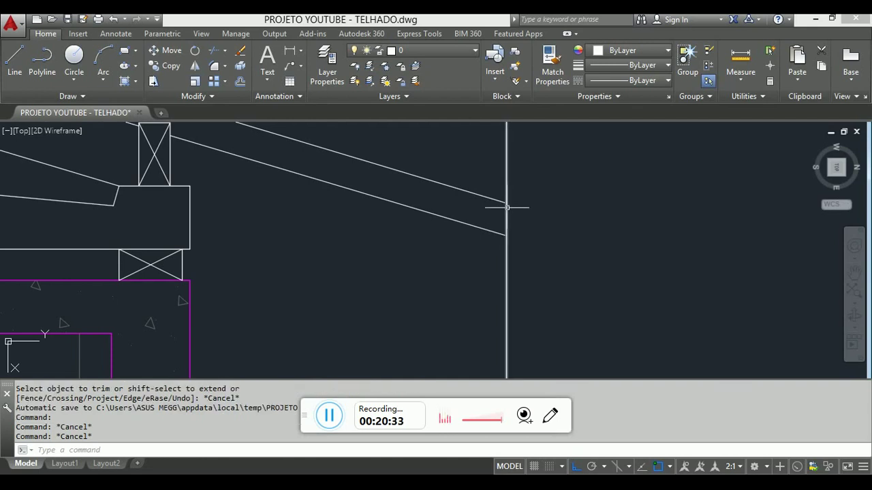
type("l")
key("Return")
left_click(506, 203)
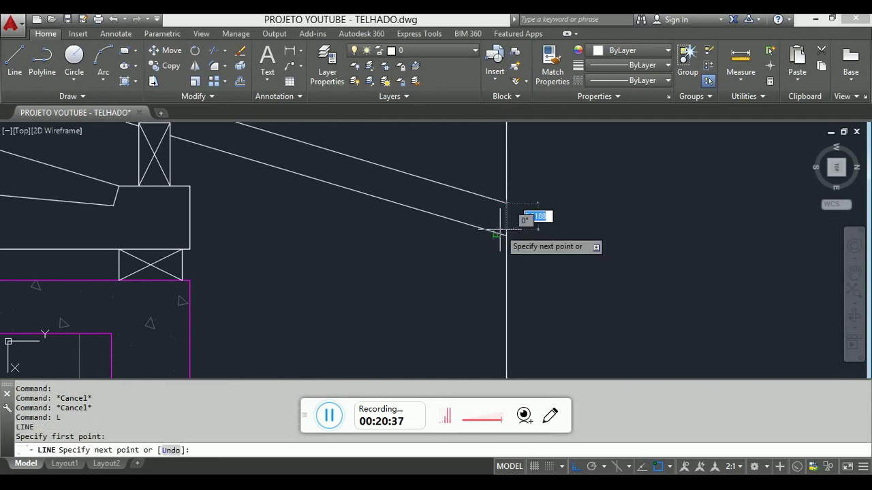
left_click(501, 234)
key("Escape")
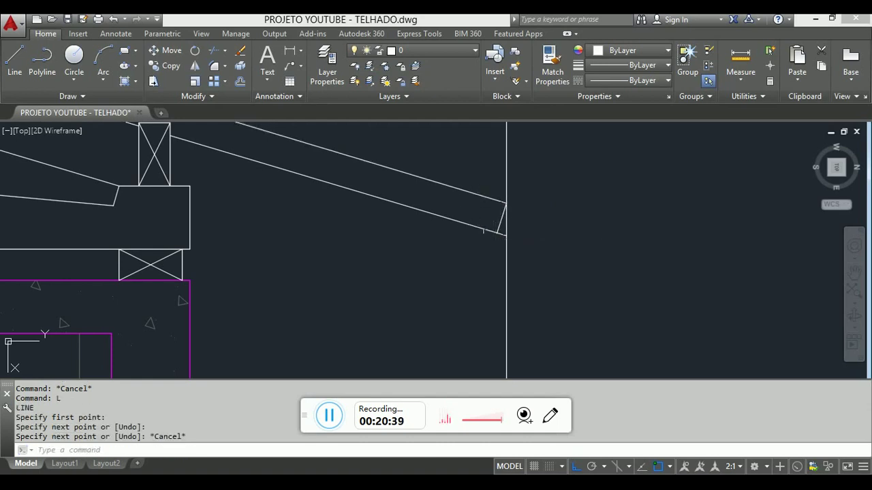
scroll(501, 234, "up", 3)
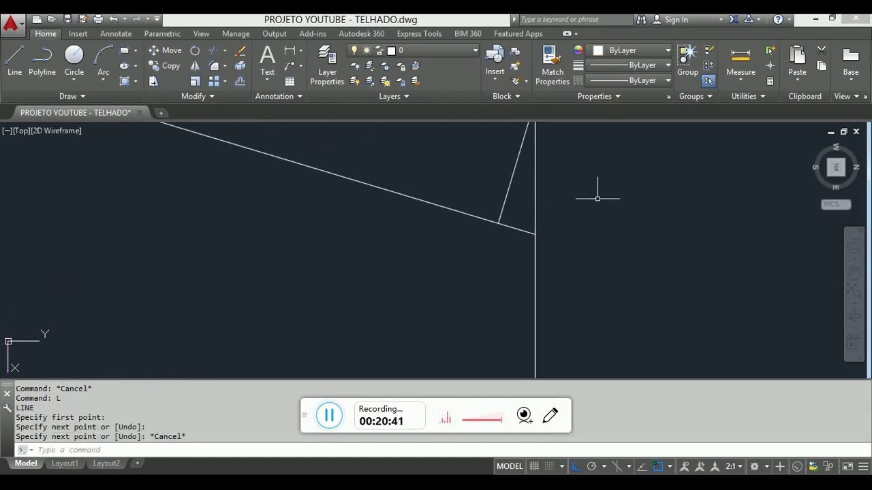
scroll(534, 197, "down", 2)
scroll(547, 255, "up", 3)
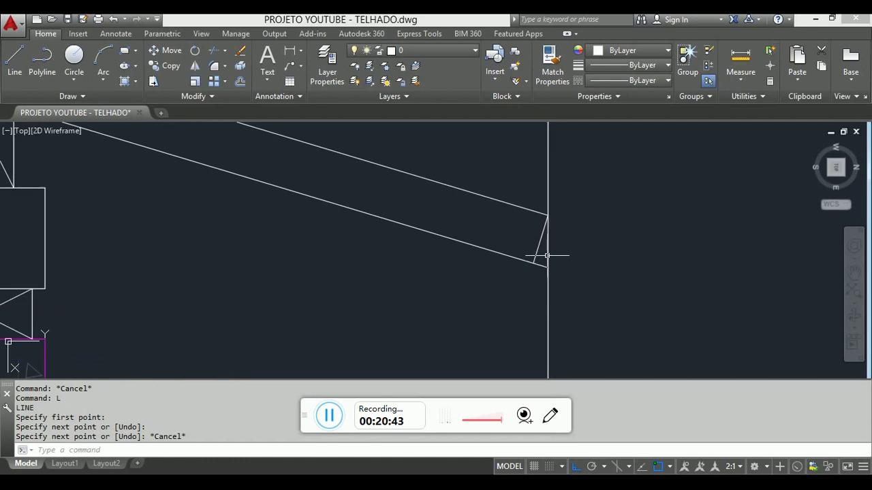
key("Escape")
type("tr")
key("Return")
scroll(538, 259, "down", 3)
key("Escape")
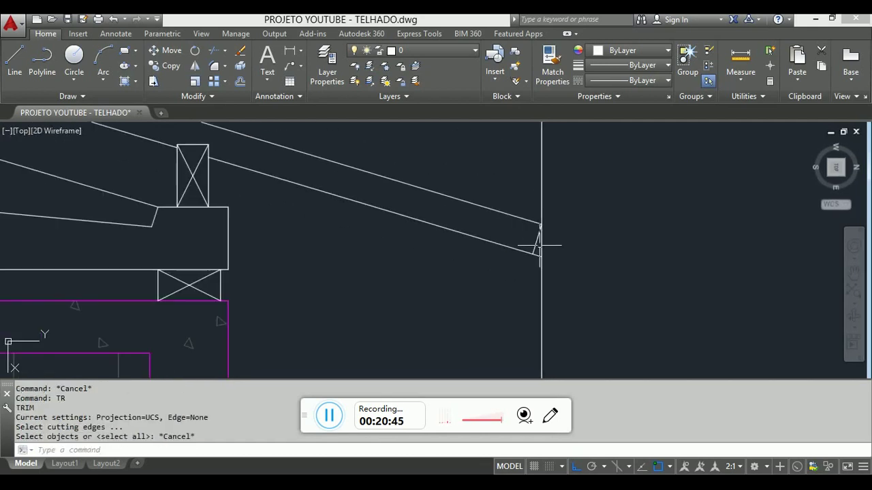
key("Escape")
key("Escape")
Erase the vertical construction line at the right roof overhang.
left_click(553, 188)
left_click(557, 176)
left_click(544, 172)
left_click(499, 125)
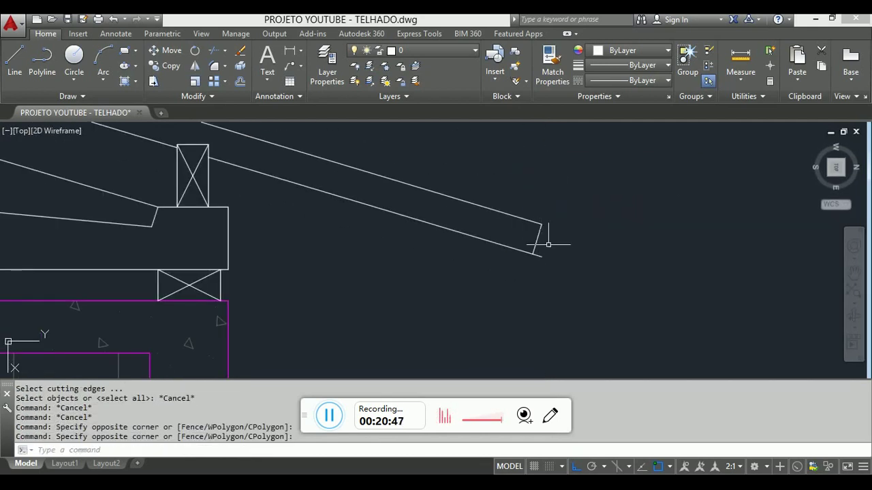
type("e")
key("Return")
key("Escape")
Fillet the right rafter's end cut and lower line into a sharp corner, removing the projecting line stub.
type("f")
key("Return")
left_click(523, 255)
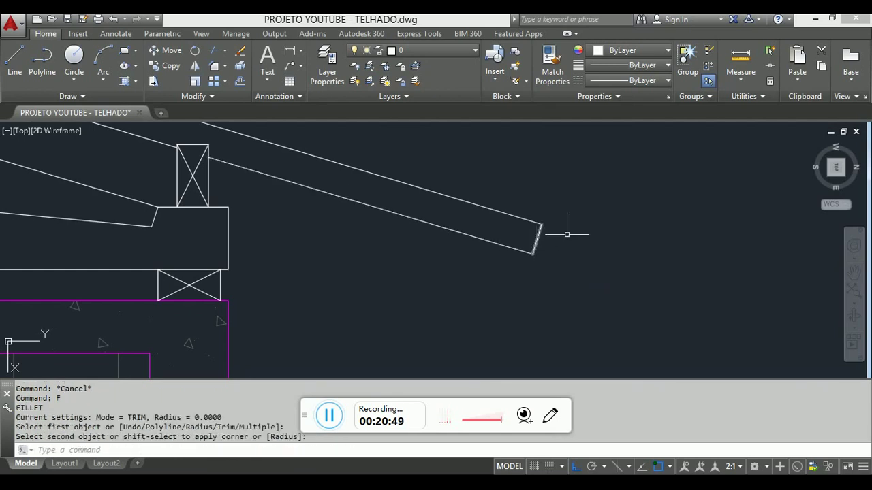
Draw the left rafter's end cut, from the upper line's end at the overhang construction line perpendicular to the lower rafter line.
scroll(413, 218, "down", 5)
scroll(490, 206, "up", 5)
key("Escape")
scroll(459, 183, "up", 2)
middle_click_drag(459, 183, 405, 298)
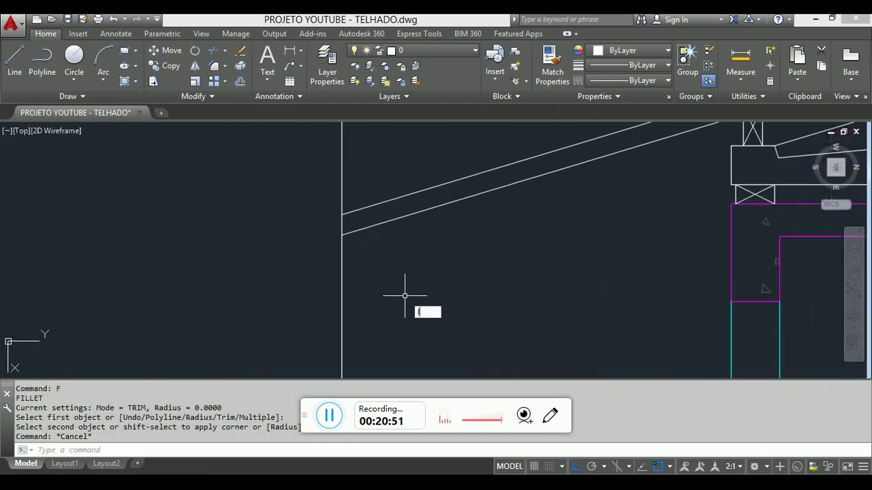
type("l")
key("Return")
left_click(318, 217)
left_click(330, 267)
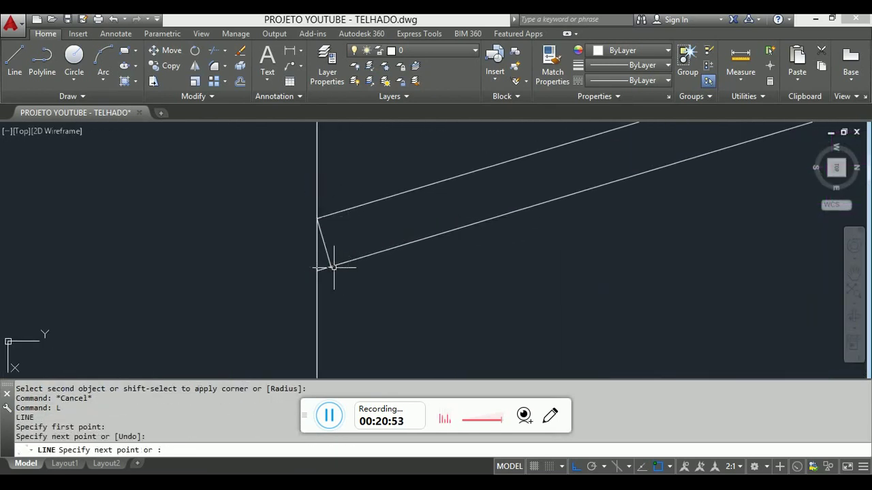
key("Escape")
Erase the vertical construction line at the left roof overhang.
left_click(292, 164)
left_click(292, 165)
key("Delete")
key("Escape")
Fillet the left rafter's end cut and lower line into a sharp corner, removing the projecting line stub.
type("f")
key("Return")
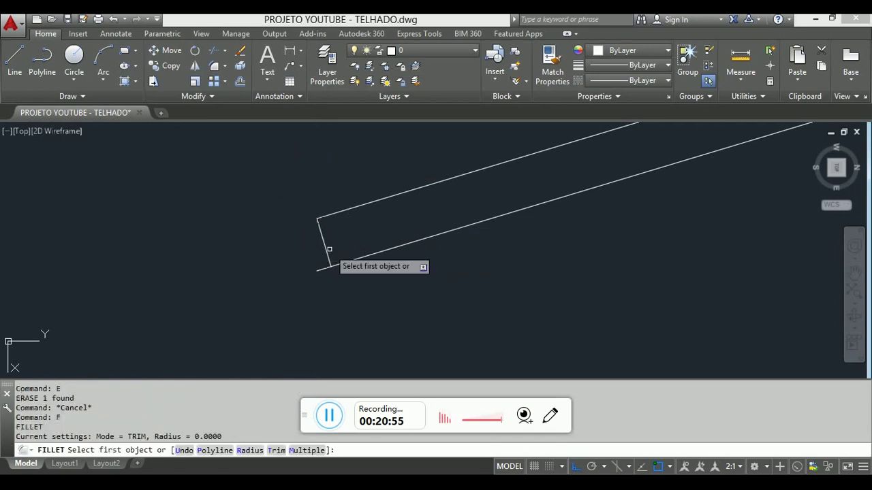
left_click(326, 249)
left_click(353, 259)
scroll(298, 227, "down", 3)
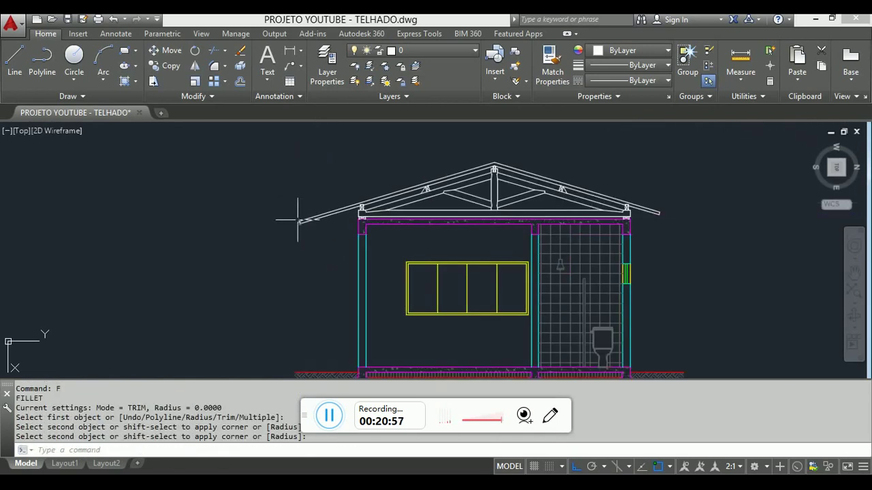
key("Escape")
Compare the section's truss with the separate finished roof drawing, examining the tiles, battens and ridge cap at its peak.
middle_click_drag(681, 181, 606, 189)
scroll(528, 235, "up", 2)
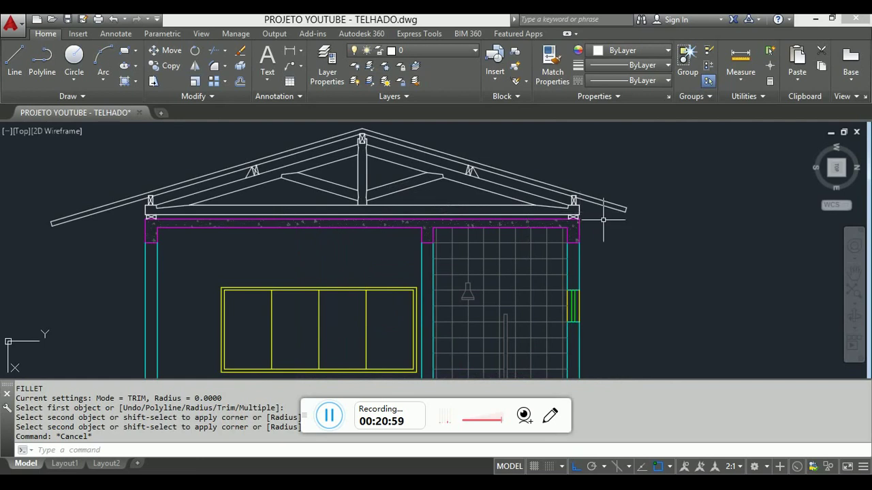
scroll(601, 213, "down", 5)
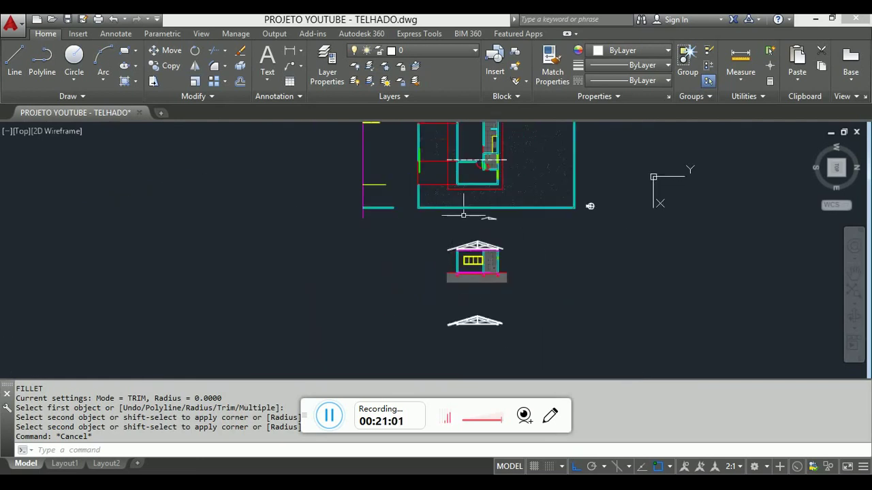
scroll(453, 222, "up", 6)
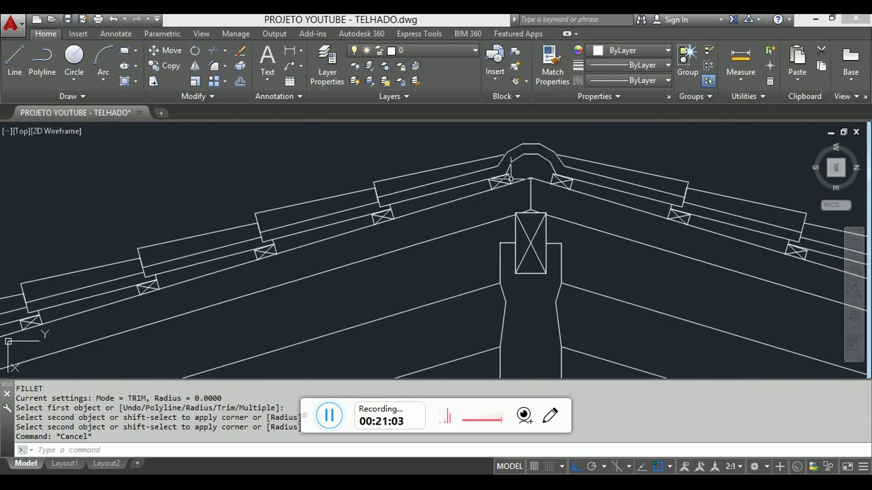
scroll(510, 178, "up", 4)
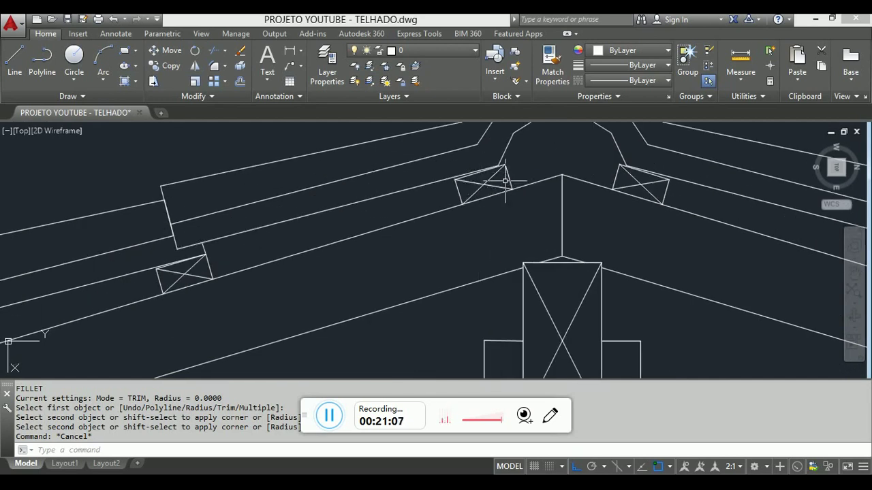
scroll(505, 180, "down", 4)
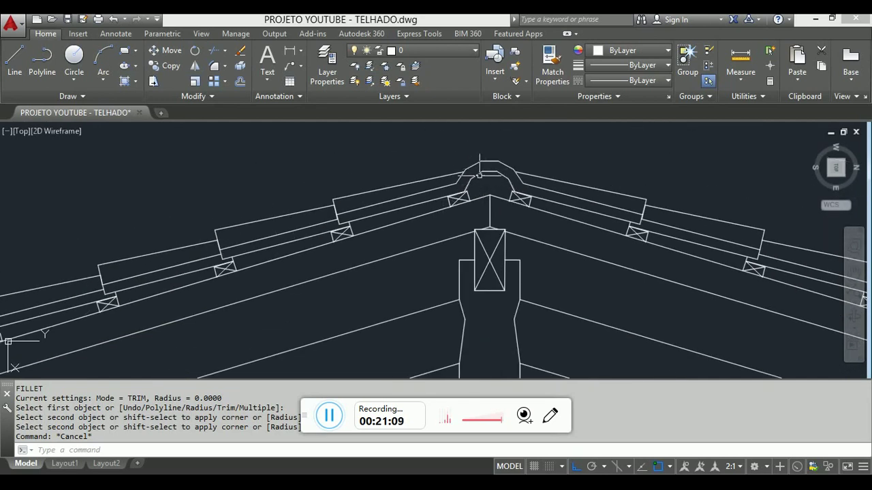
scroll(479, 175, "down", 8)
scroll(461, 143, "up", 7)
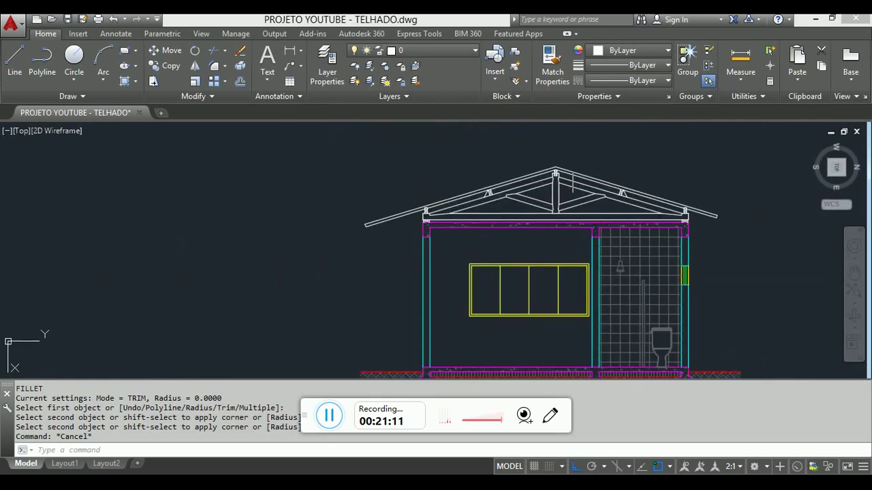
Draw a circle of radius 5 centred on the peak where the section's two uppermost rafter lines meet.
scroll(574, 176, "up", 4)
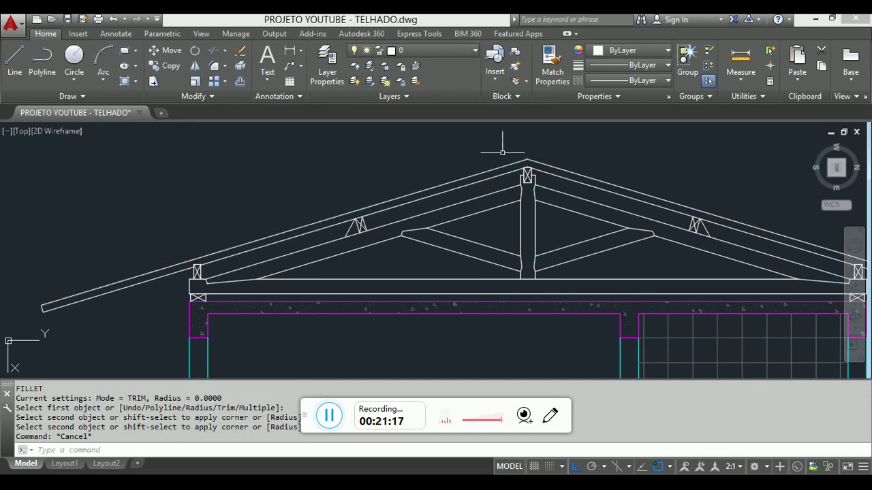
mouse_move(528, 161)
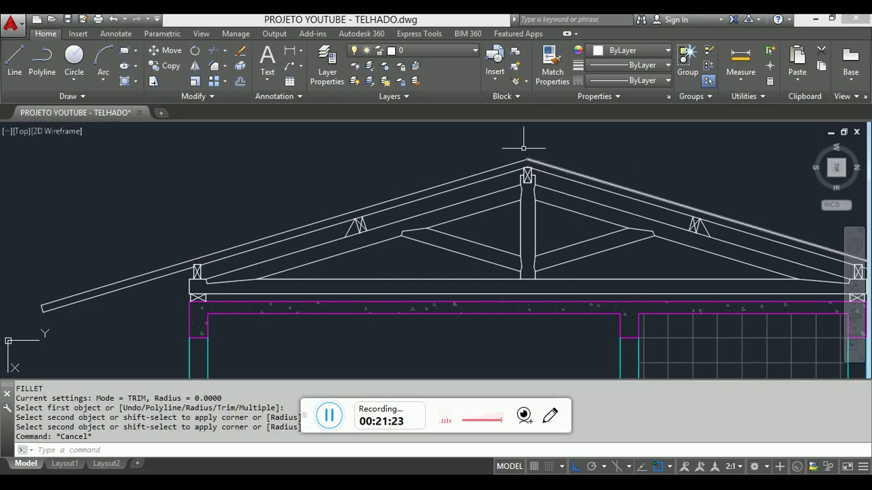
scroll(503, 170, "up", 3)
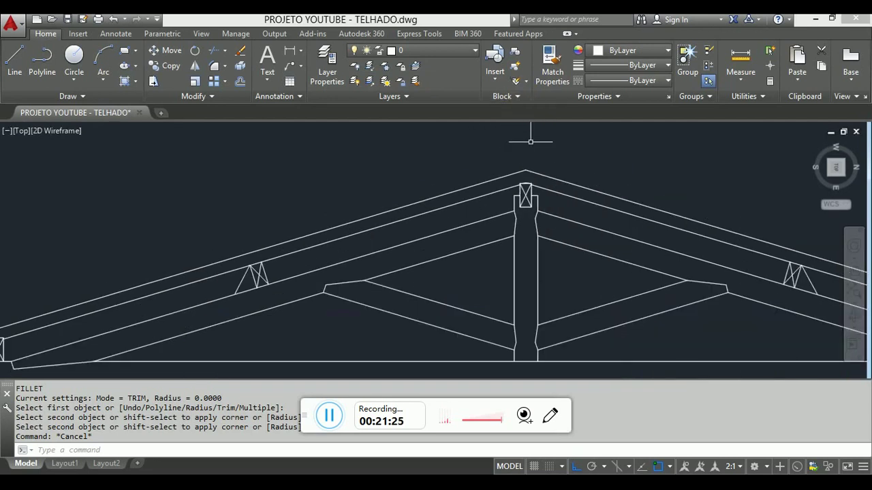
key("Escape")
key("Escape")
type("c")
key("Return")
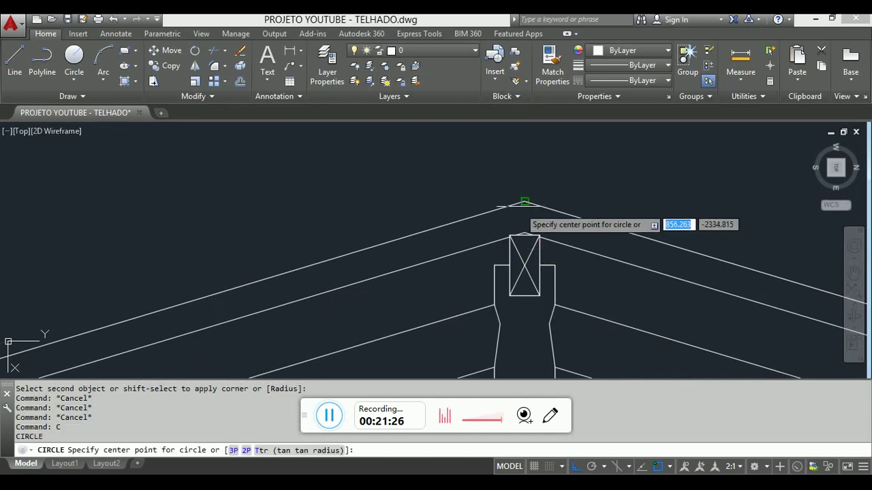
left_click(524, 202)
type("5")
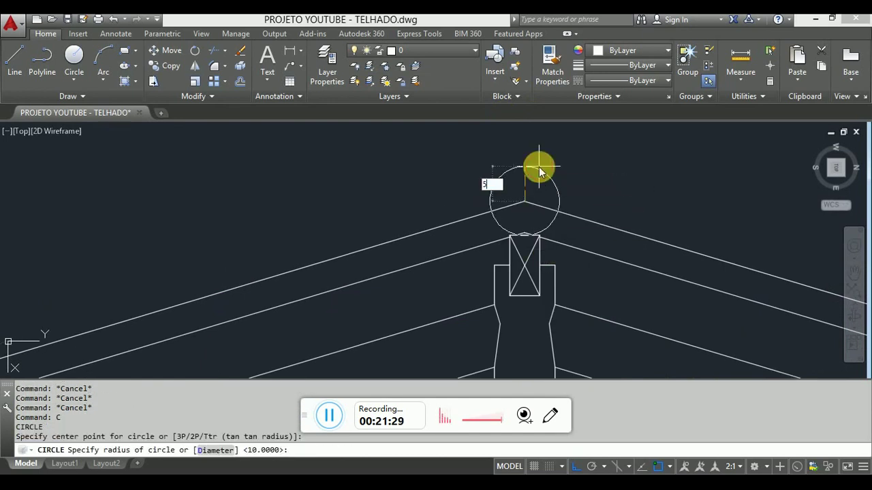
key("Return")
key("Escape")
Offset the ridge circle outward by a distance of 2.
type("o")
key("Return")
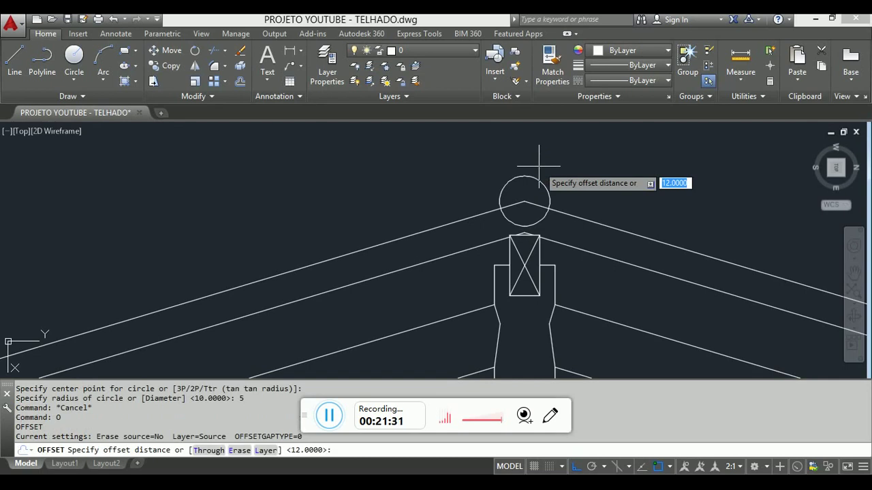
key("Return")
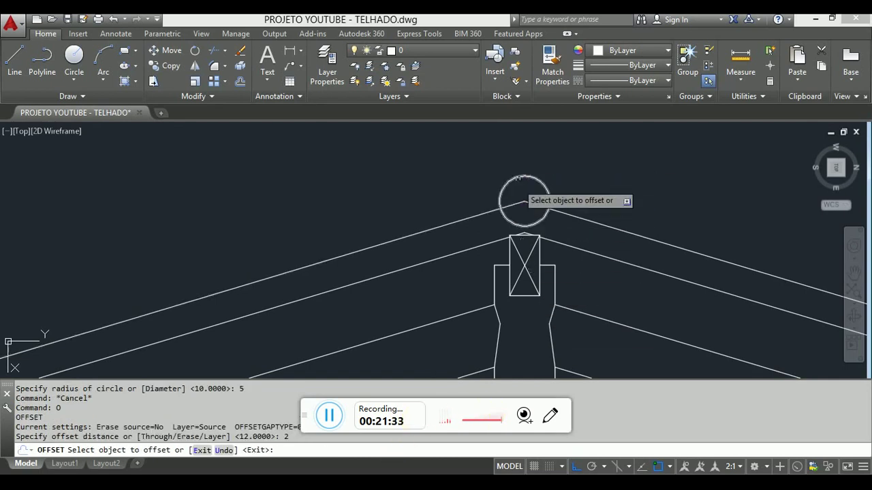
left_click(534, 178)
left_click(537, 149)
scroll(536, 160, "up", 2)
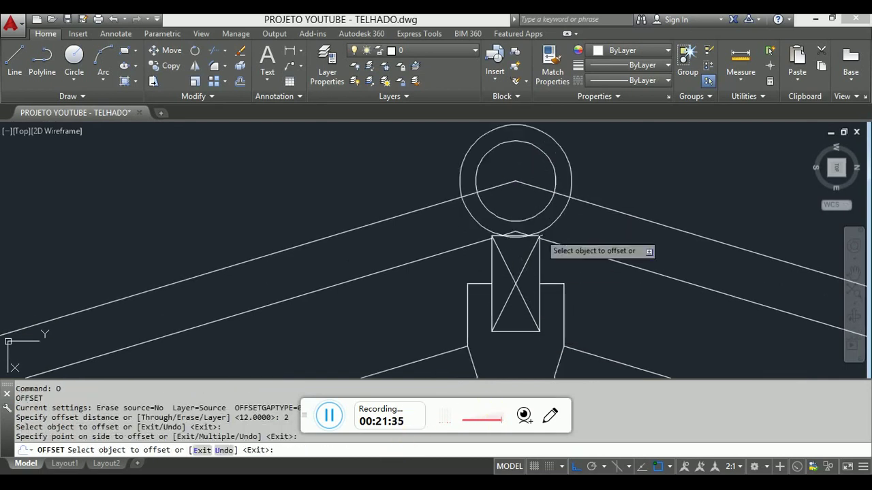
scroll(536, 163, "down", 2)
Trim the lower parts of both ridge circles, using the two uppermost rafter lines as cutting edges.
key("Escape")
type("tr")
key("Return")
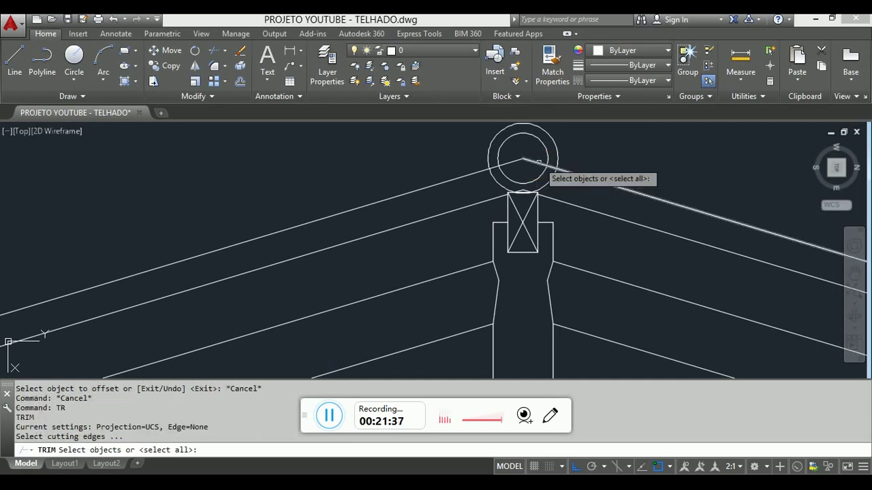
left_click(536, 165)
left_click(519, 153)
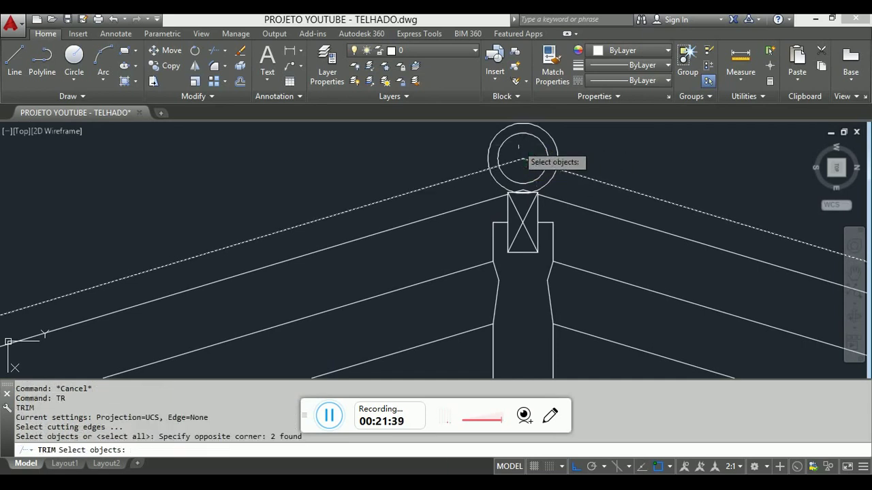
key("Return")
left_click(547, 175)
left_click(518, 184)
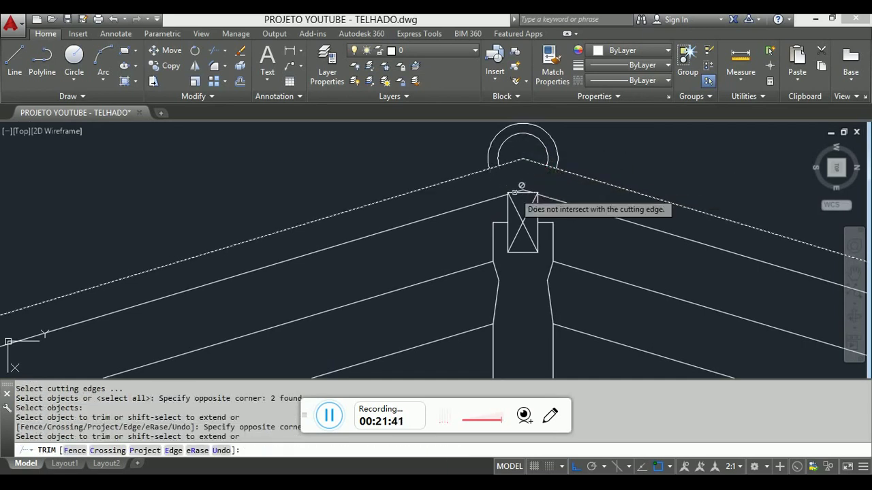
Undo the trimming of the two ridge circles and the circle's offset.
key("Escape")
key("ctrl+z")
key("ctrl+z")
key("Escape")
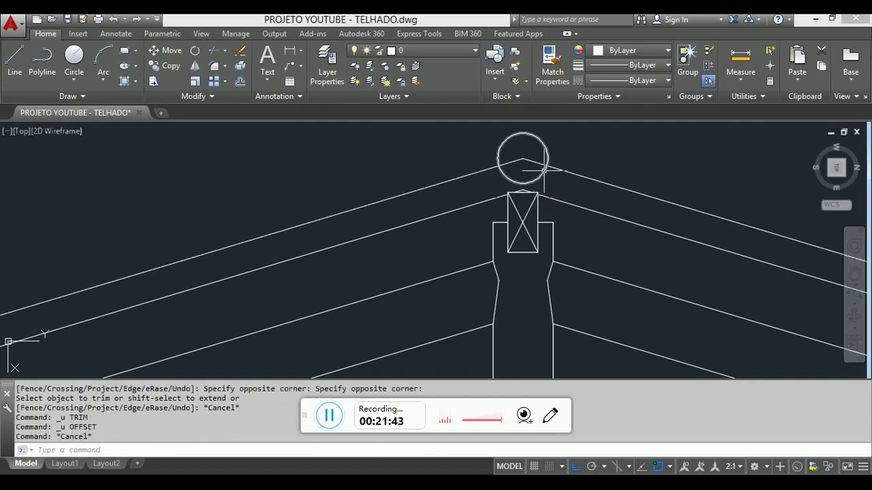
Offset the radius 5 circle at the roof peak outward by 2 to form the ridge cap's outer outline.
type("o")
key("Return")
type("2")
key("Return")
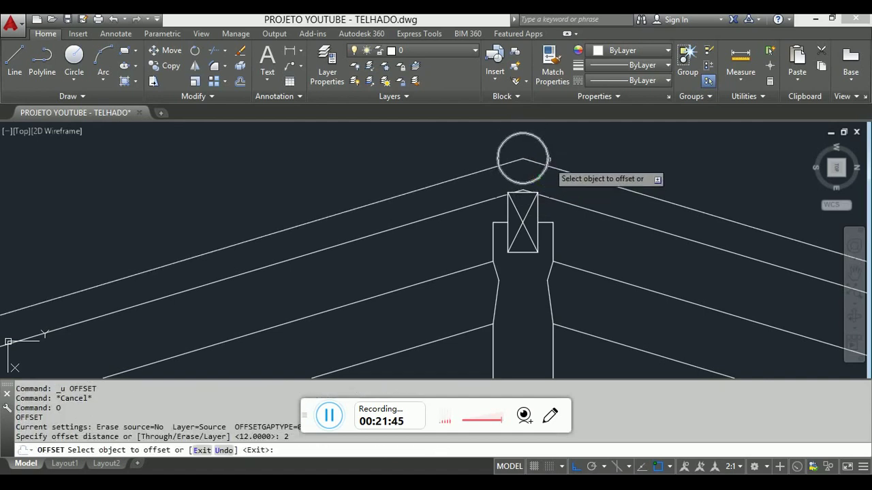
left_click(549, 161)
left_click(568, 149)
key("Escape")
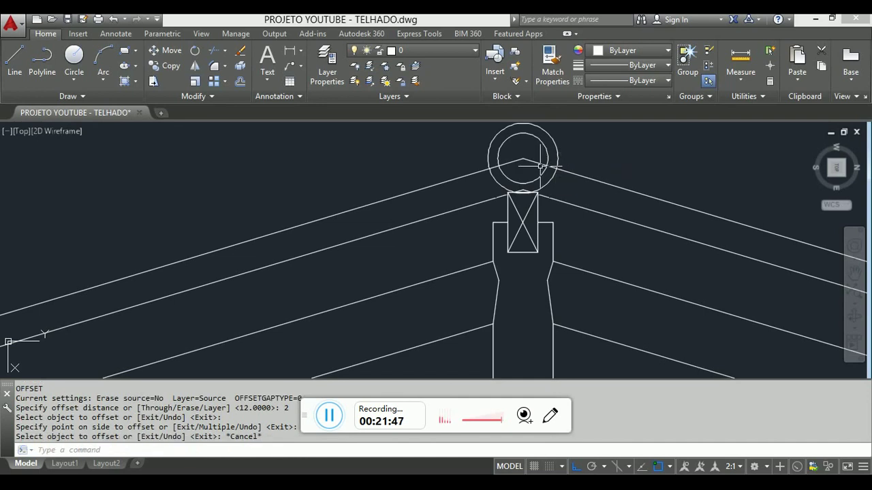
Trim the lower parts of both ridge circles, using the two uppermost rafter lines as cutting edges.
type("tr")
key("Return")
left_click(527, 167)
left_click(511, 158)
key("Return")
left_click(553, 176)
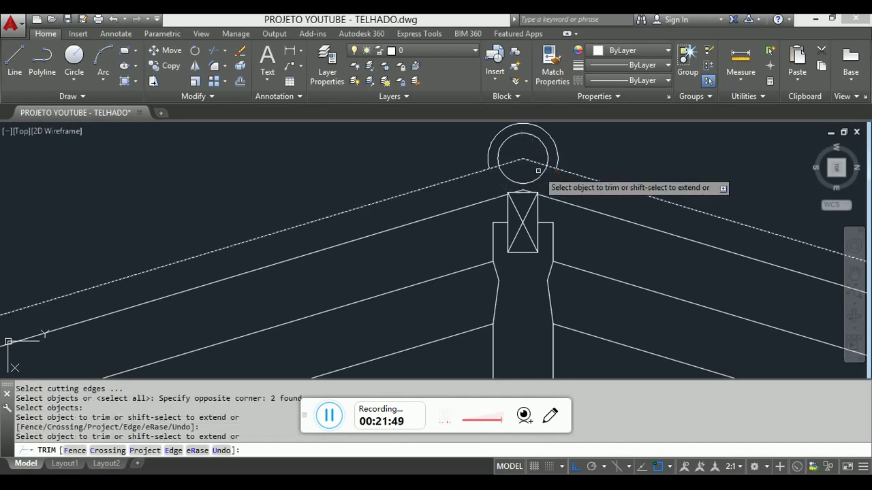
left_click(538, 172)
left_click(544, 182)
key("Escape")
scroll(409, 156, "down", 5)
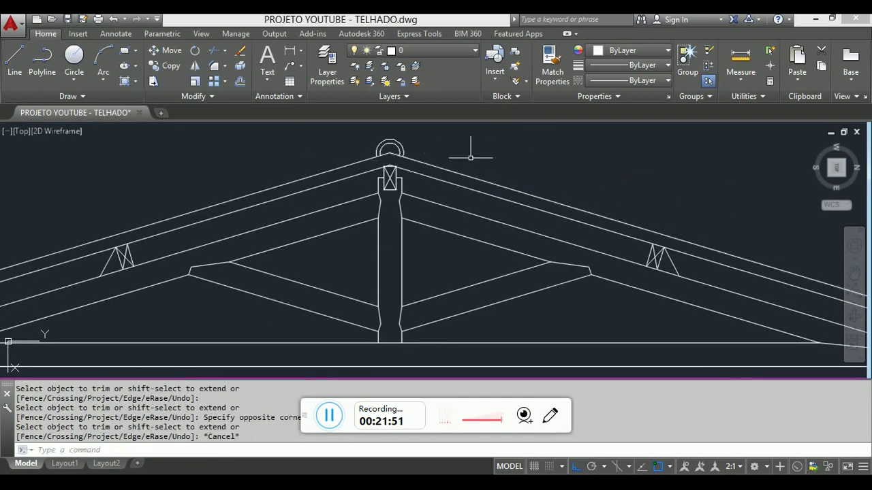
Compare the new ridge cap with the ridge, batten and tile details of the finished reference roof.
scroll(572, 199, "up", 5)
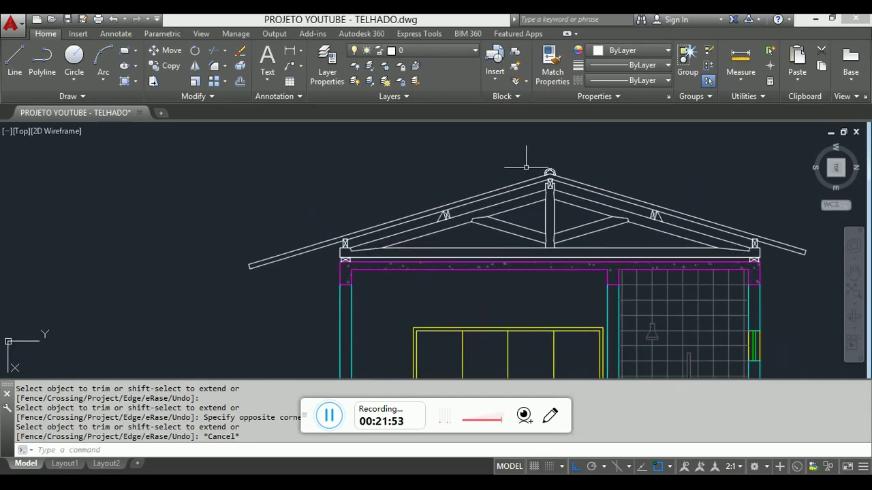
key("Escape")
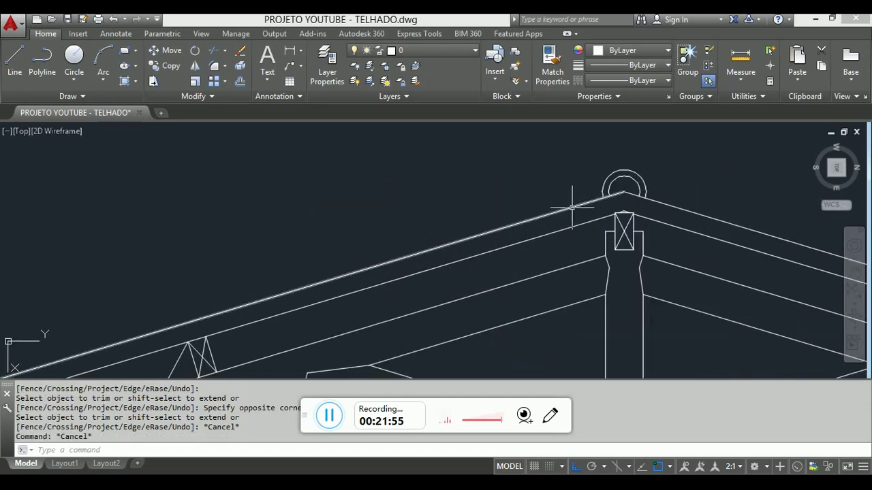
scroll(572, 206, "down", 4)
scroll(555, 163, "up", 6)
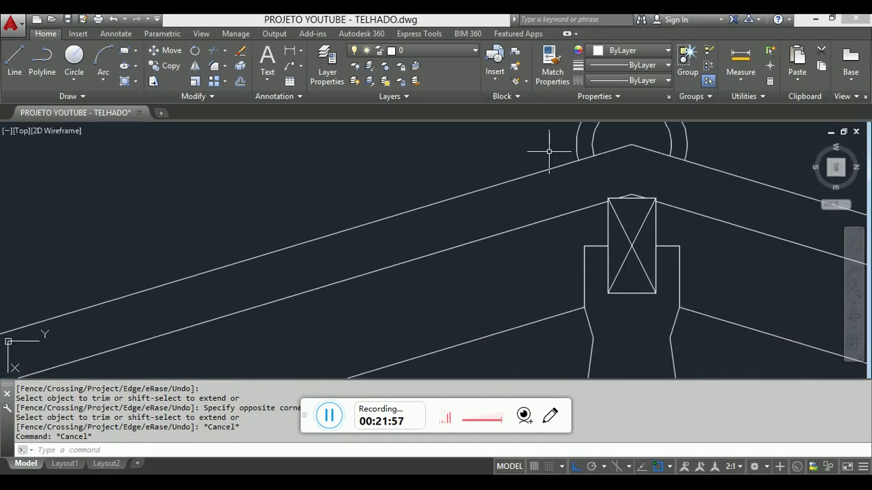
scroll(551, 164, "down", 4)
key("Escape")
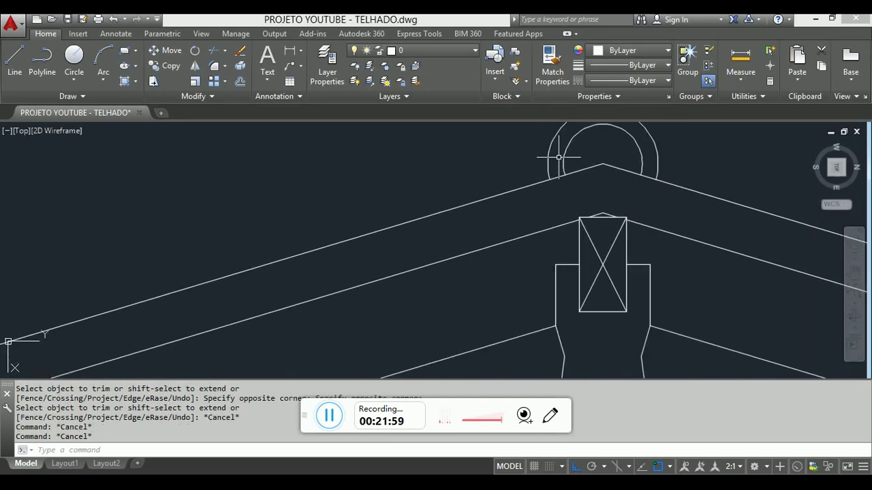
scroll(384, 180, "down", 3)
scroll(384, 181, "down", 2)
scroll(370, 315, "up", 8)
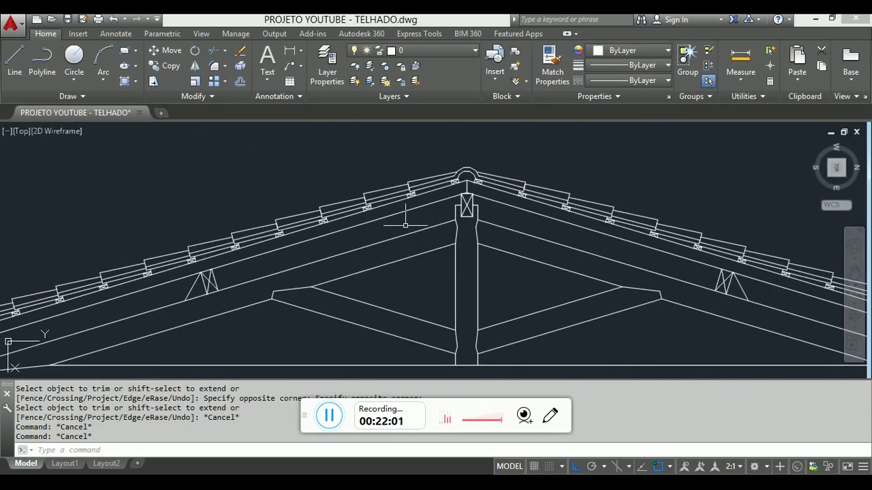
middle_click_drag(520, 141, 489, 214)
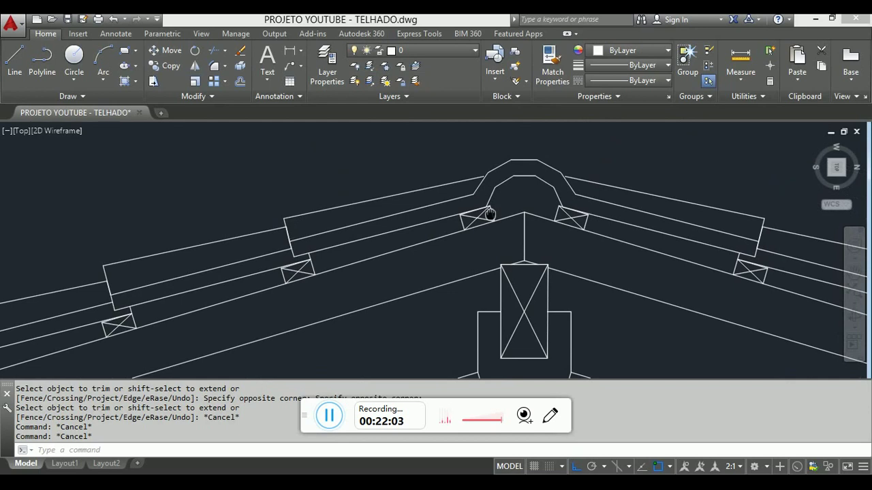
scroll(489, 204, "up", 2)
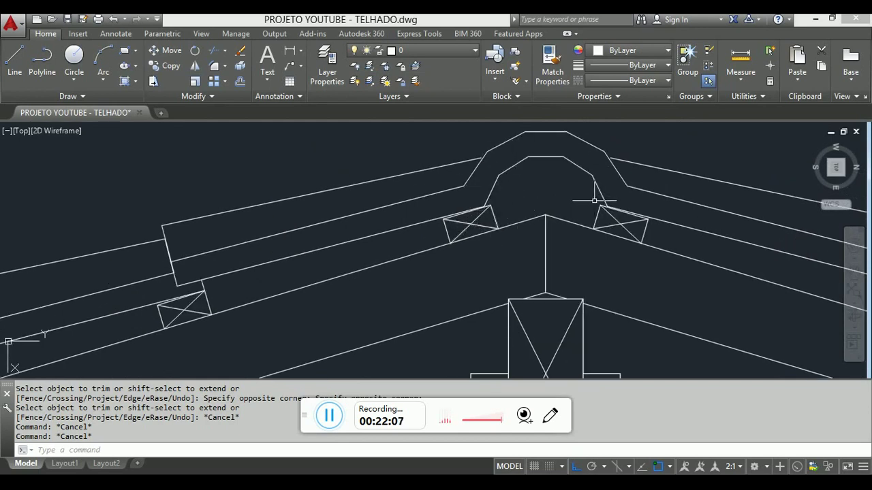
Measure the small batten beside the ridge cap in the finished reference roof.
key("Escape")
type("i")
key("Return")
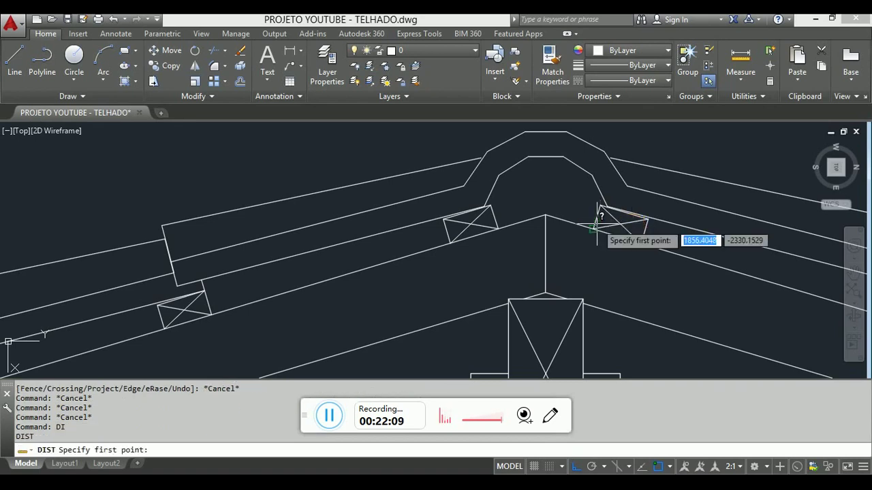
left_click(595, 229)
key("Escape")
key("Return")
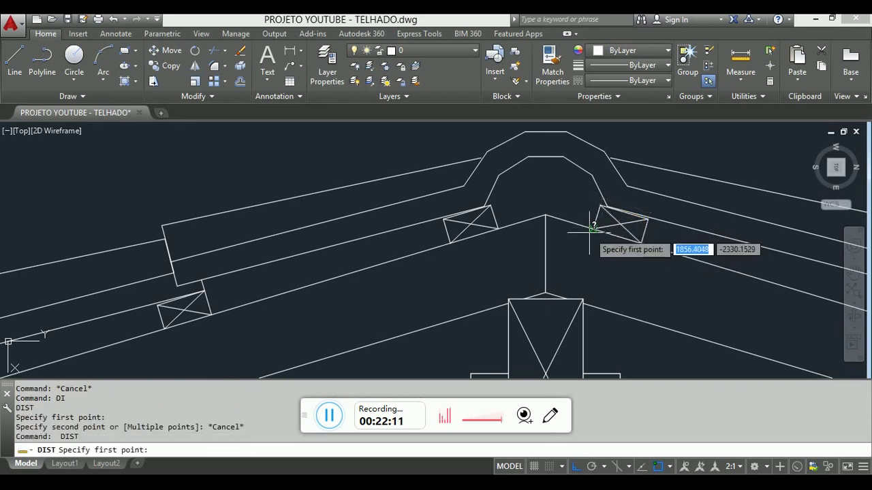
left_click(593, 199)
key("Escape")
scroll(548, 245, "down", 5)
scroll(548, 245, "down", 3)
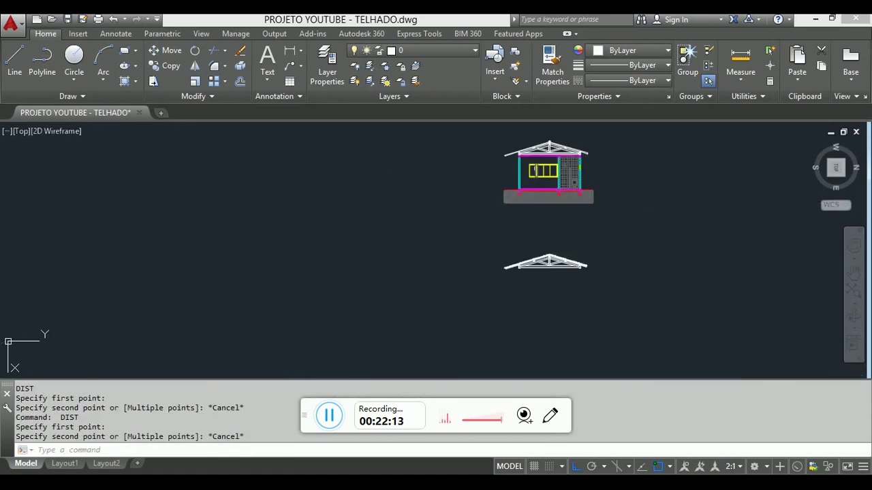
scroll(554, 145, "up", 5)
middle_click_drag(555, 145, 508, 259)
scroll(560, 120, "up", 3)
scroll(561, 119, "up", 2)
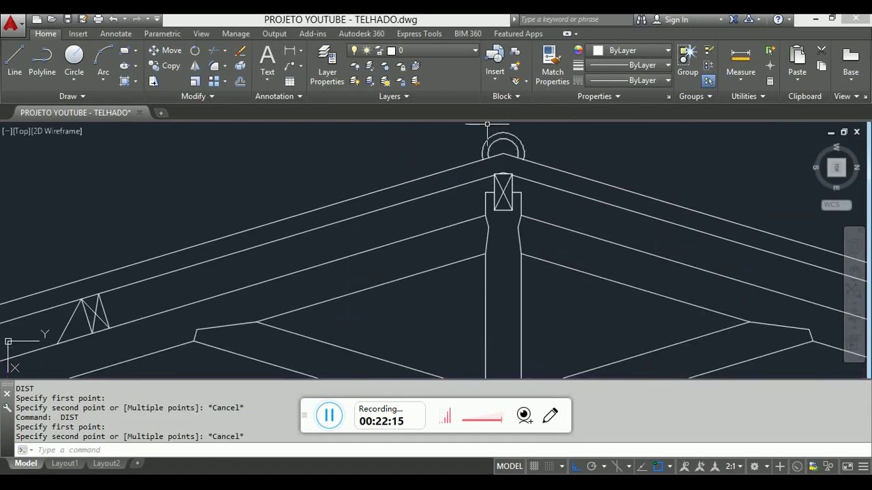
scroll(473, 145, "up", 6)
middle_click_drag(531, 216, 532, 215)
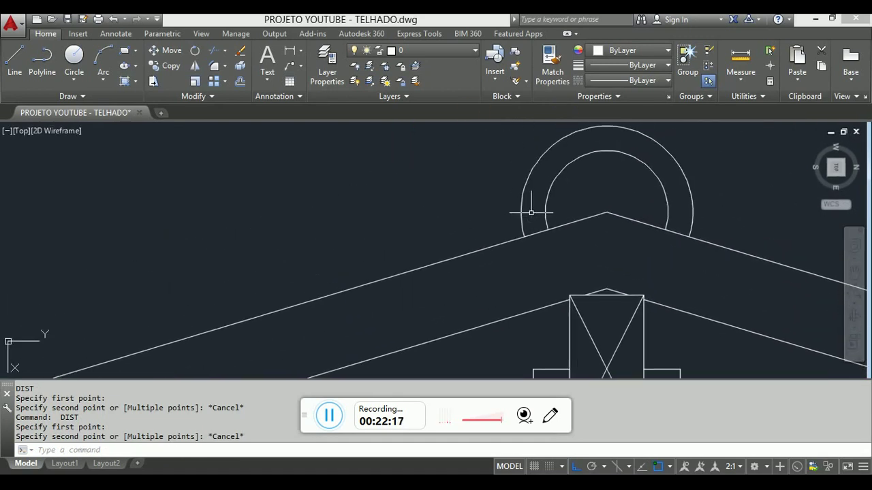
key("Escape")
type("L")
key("Return")
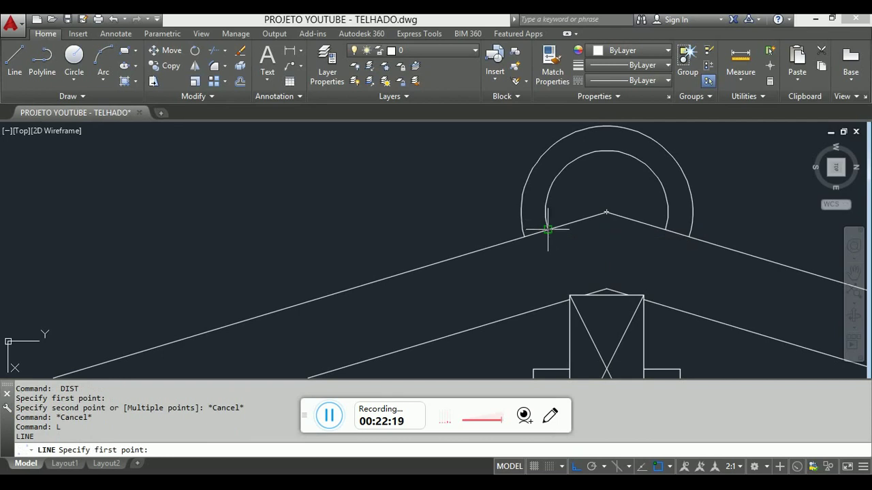
left_click(548, 229)
key("Escape")
Examine how the battens meet the ridge cap in the finished reference roof, and return to the section's own ridge.
scroll(542, 241, "down", 6)
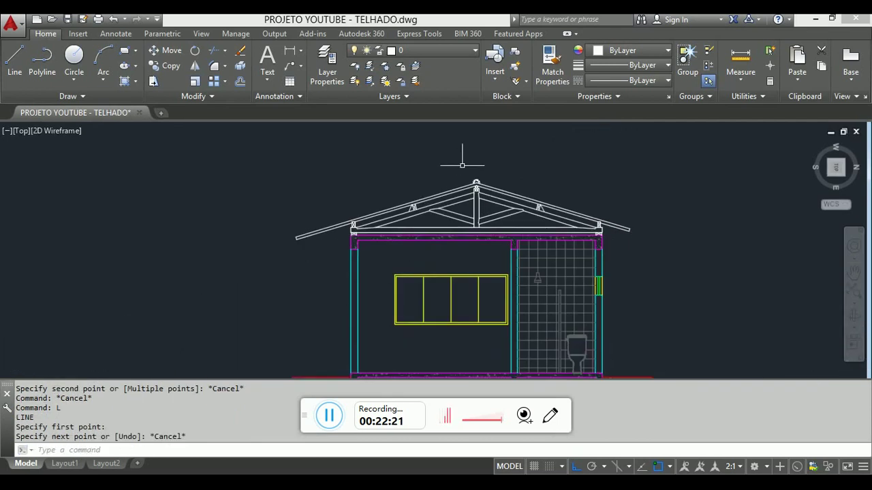
scroll(497, 246, "up", 8)
scroll(497, 246, "up", 5)
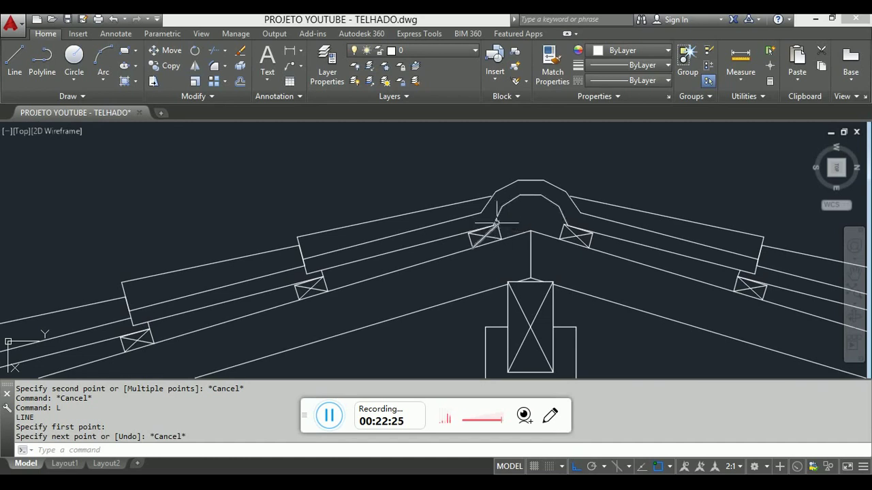
scroll(529, 324, "down", 8)
middle_click_drag(689, 159, 700, 195)
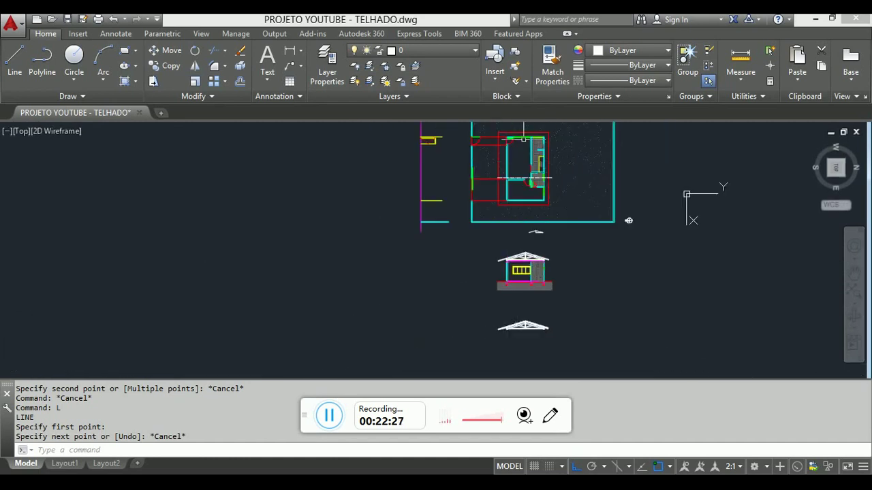
scroll(519, 146, "up", 6)
middle_click_drag(520, 146, 540, 306)
scroll(540, 307, "down", 8)
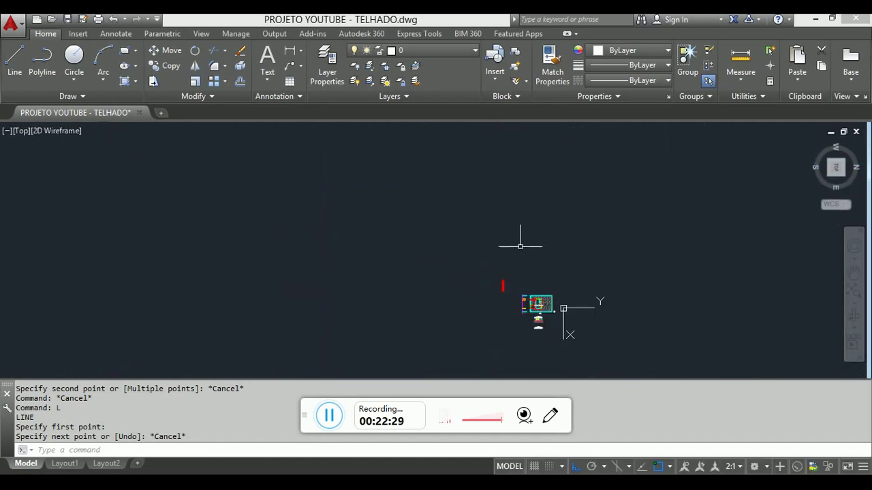
scroll(520, 246, "up", 10)
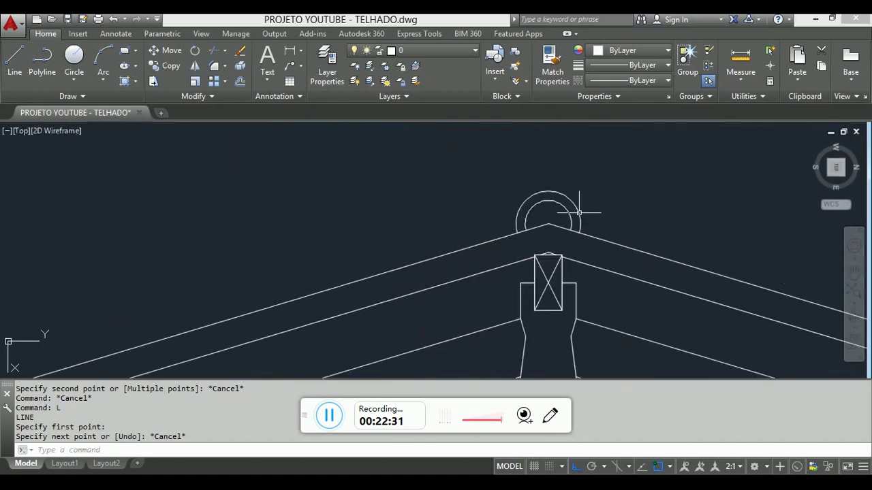
scroll(557, 229, "up", 4)
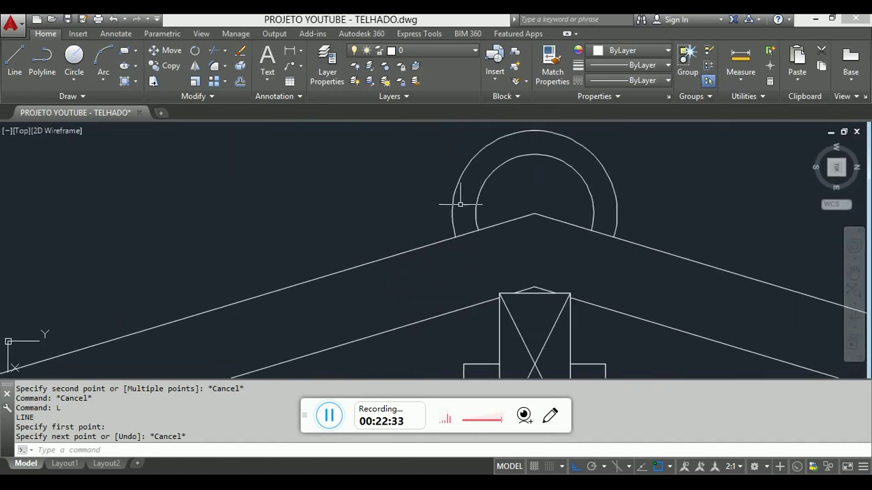
key("Escape")
key("Escape")
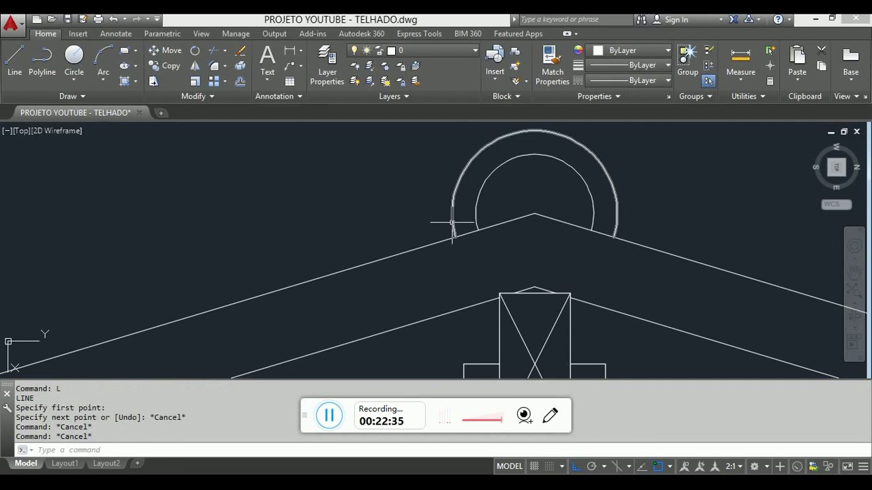
key("Return")
key("Escape")
type("o")
key("Return")
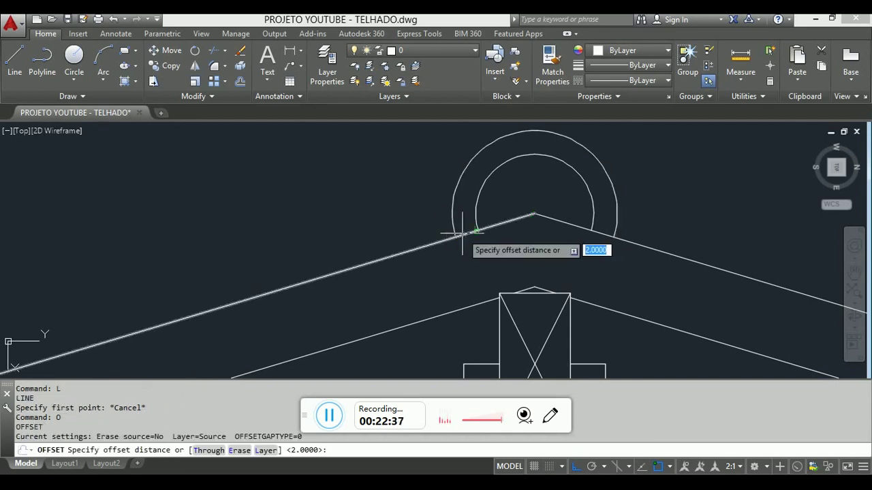
type("4")
key("Escape")
Offset the uppermost rafter line on the left slope upward by 2.
type("o")
key("Return")
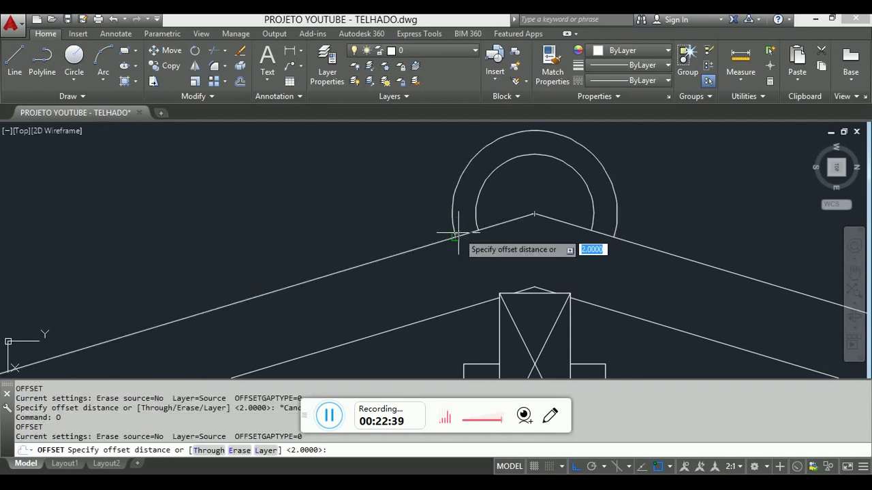
type("2")
key("Return")
left_click(463, 235)
left_click(460, 197)
key("Escape")
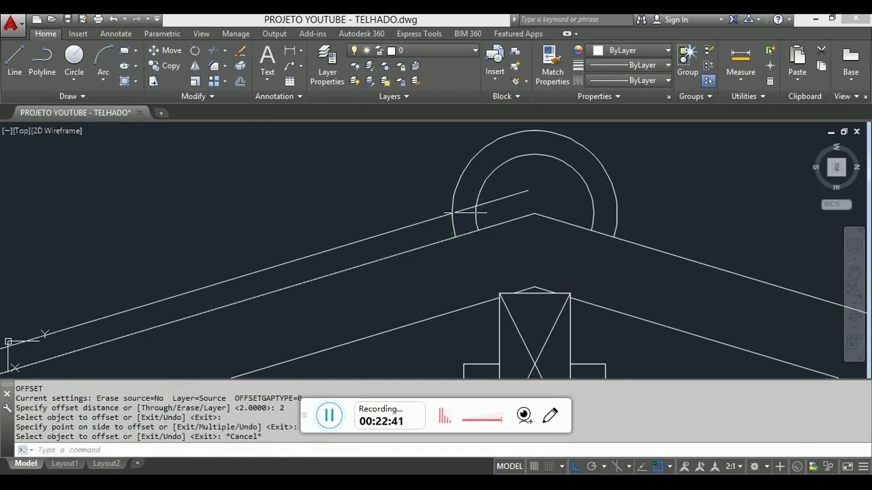
scroll(467, 213, "up", 4)
type("l")
key("Return")
key("Escape")
scroll(477, 252, "down", 6)
key("Escape")
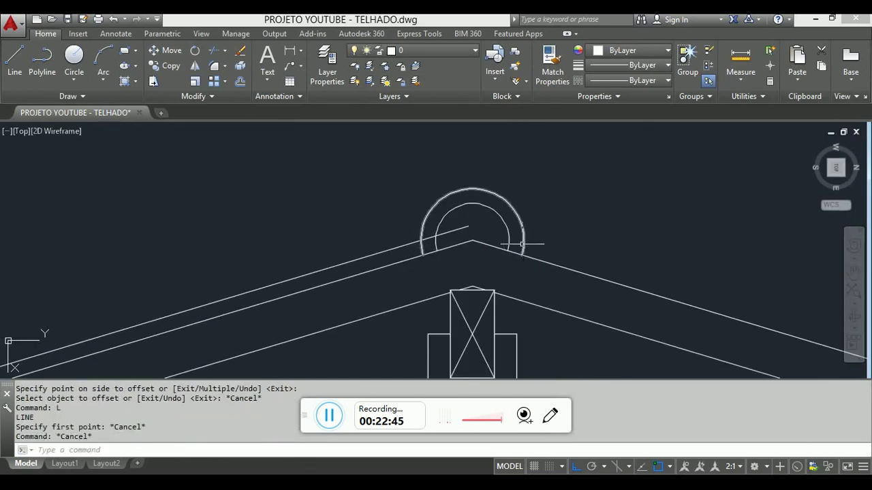
Trim the left lower ends of both ridge arcs, using the offset line above the left rafter as cutting edge.
key("Escape")
type("tr")
key("Return")
left_click(465, 230)
left_click(431, 243)
key("Return")
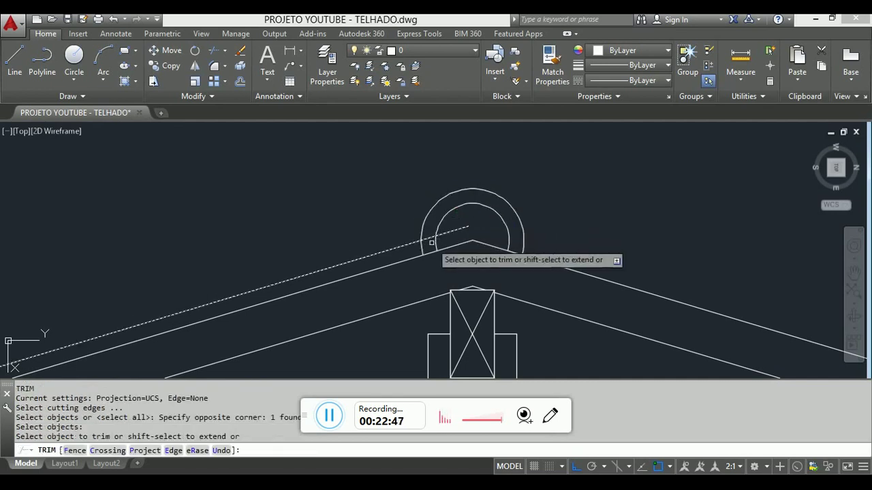
left_click(431, 243)
left_click(418, 244)
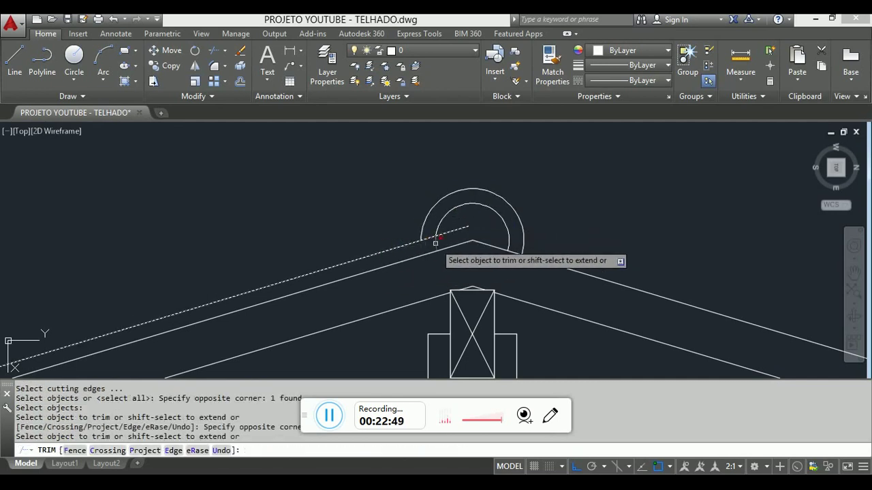
key("Escape")
Draw a short line from the inner ridge arc's left end perpendicular to the rafter line to form the batten's first edge.
key("Return")
scroll(436, 244, "up", 2)
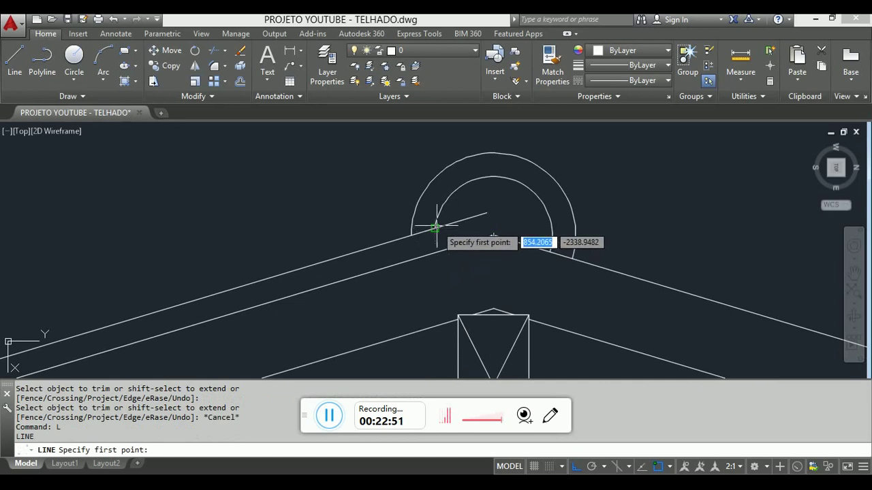
left_click(442, 250)
key("Escape")
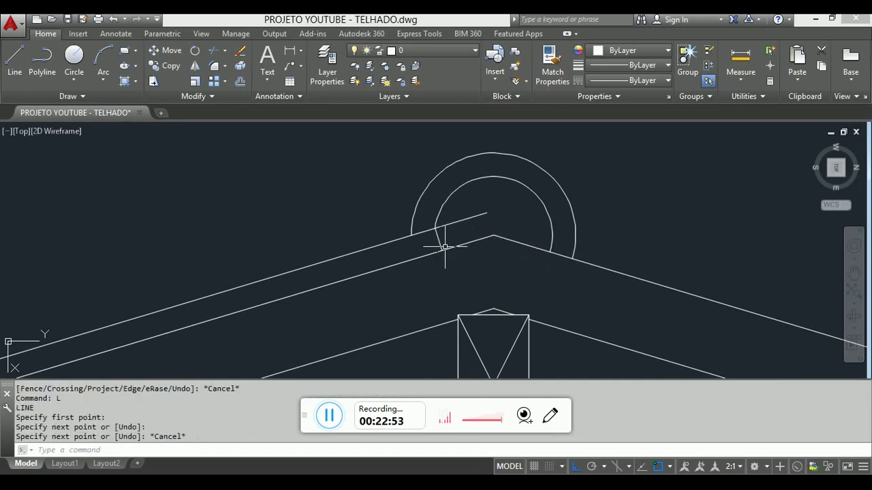
Offset the short batten edge by 4 down the left slope to form the batten's opposite edge.
scroll(446, 247, "up", 5)
scroll(475, 198, "down", 5)
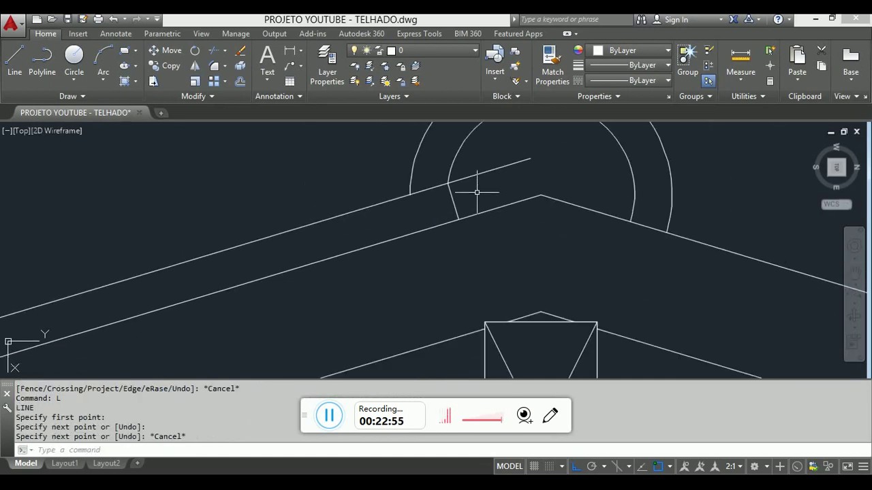
scroll(409, 177, "up", 3)
key("Escape")
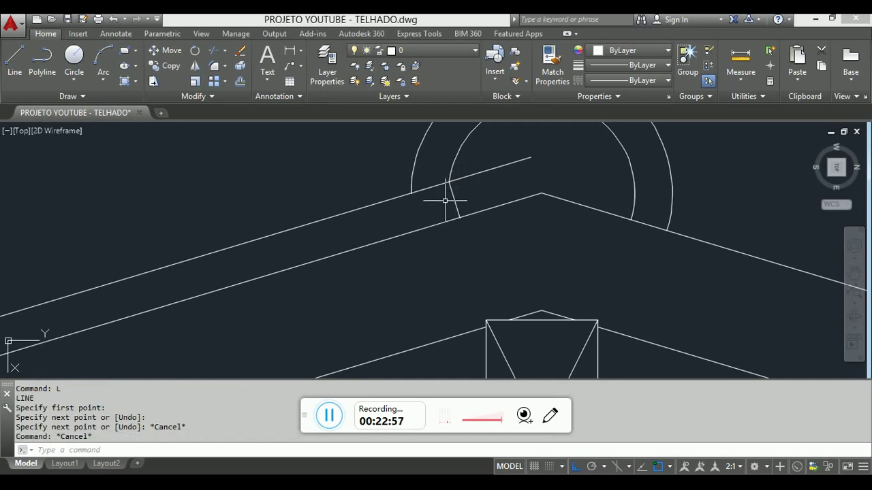
key("Return")
type("4")
key("Return")
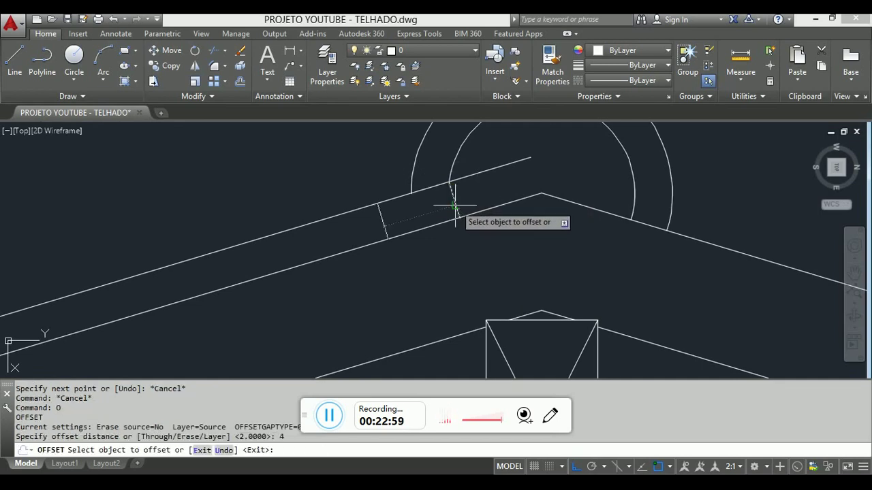
left_click(455, 205)
left_click(391, 217)
key("Escape")
Trim the offset line above the left rafter on both sides of the batten, using its two short edges as cutting edges.
type("tr")
key("Return")
left_click_drag(404, 218, 376, 214)
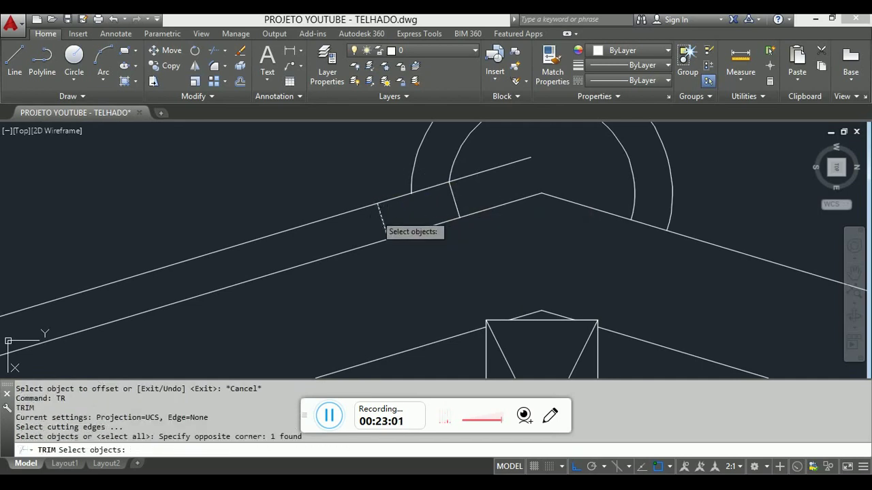
left_click_drag(464, 192, 448, 189)
key("Return")
left_click(486, 180)
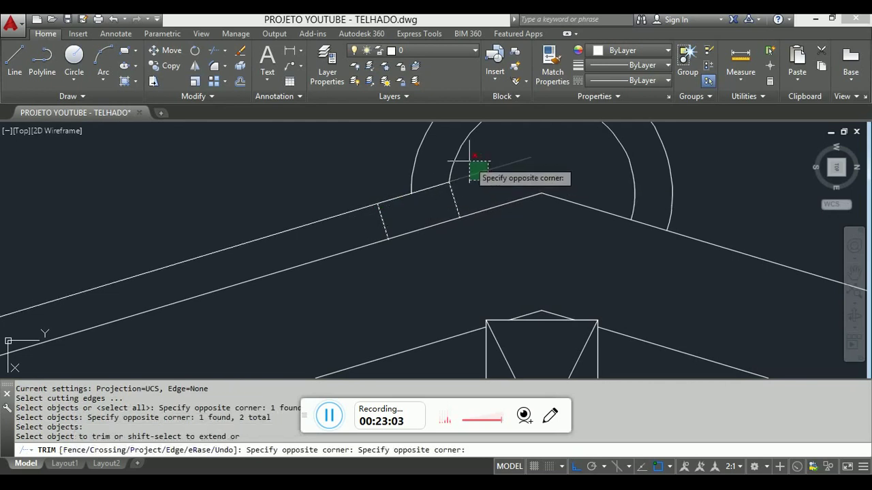
left_click(469, 161)
left_click(351, 226)
left_click(336, 199)
key("Escape")
Draw the two crossing diagonals between opposite corners of the batten rectangle beside the ridge cap.
type("l")
key("Return")
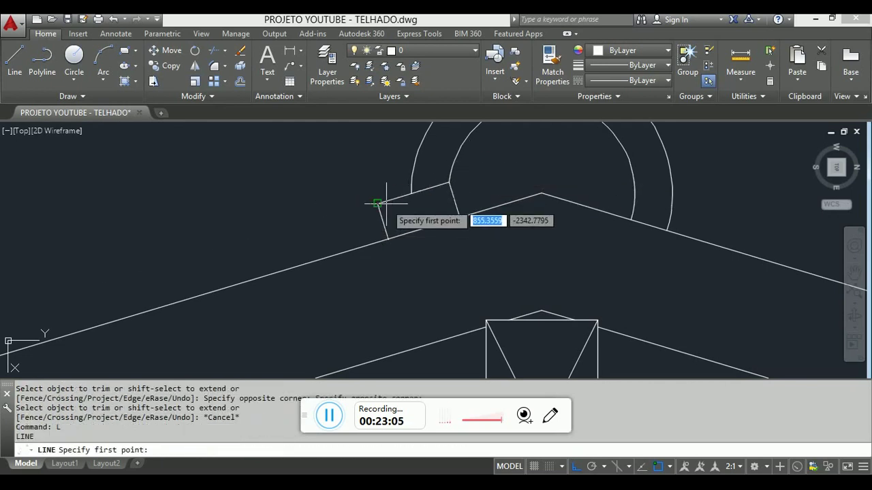
left_click(379, 203)
left_click(459, 218)
key("Escape")
key("Return")
left_click(449, 182)
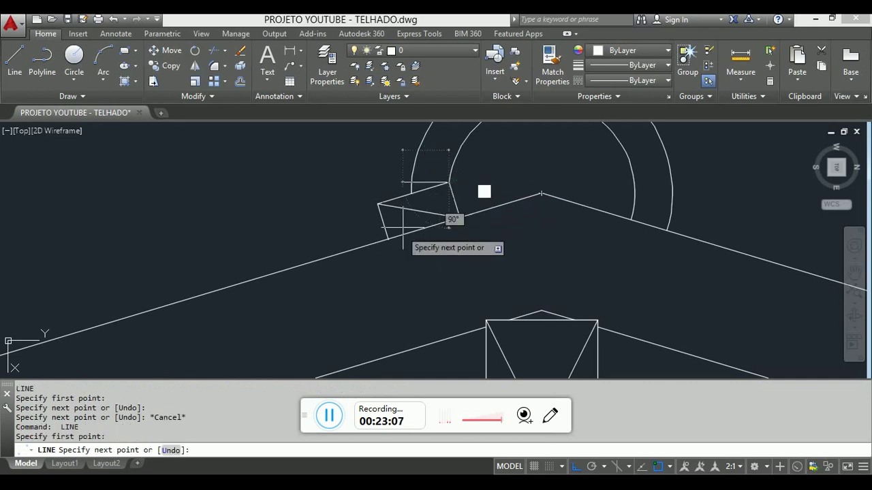
key("Escape")
Examine the ridge cap, tiles and batten arrangement at the top of the reference roof.
scroll(473, 188, "down", 4)
scroll(470, 187, "up", 2)
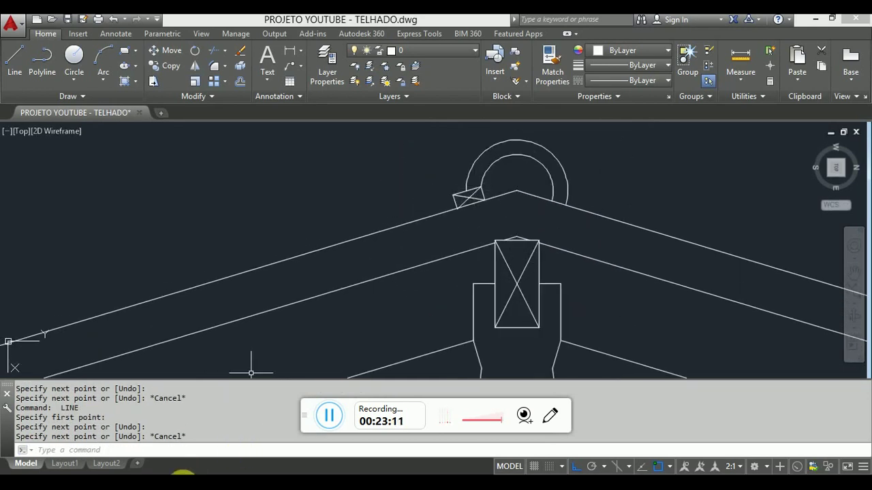
key("alt+Tab")
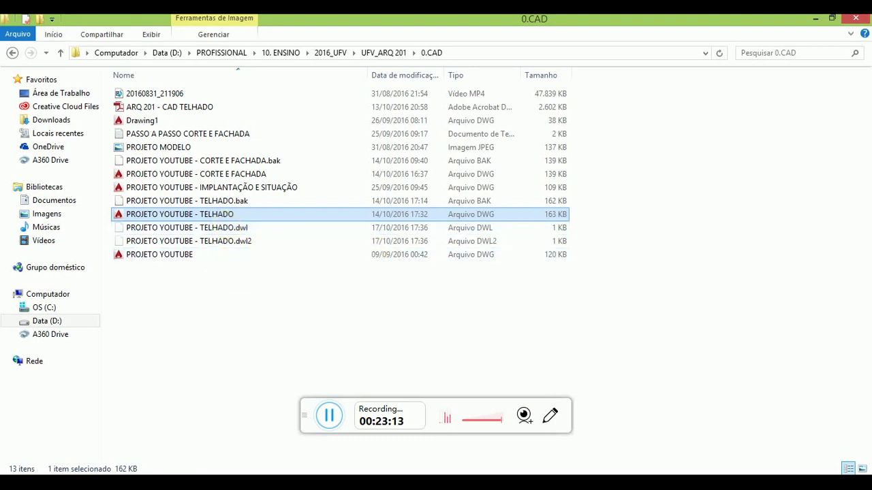
key("alt+Tab")
scroll(476, 194, "down", 4)
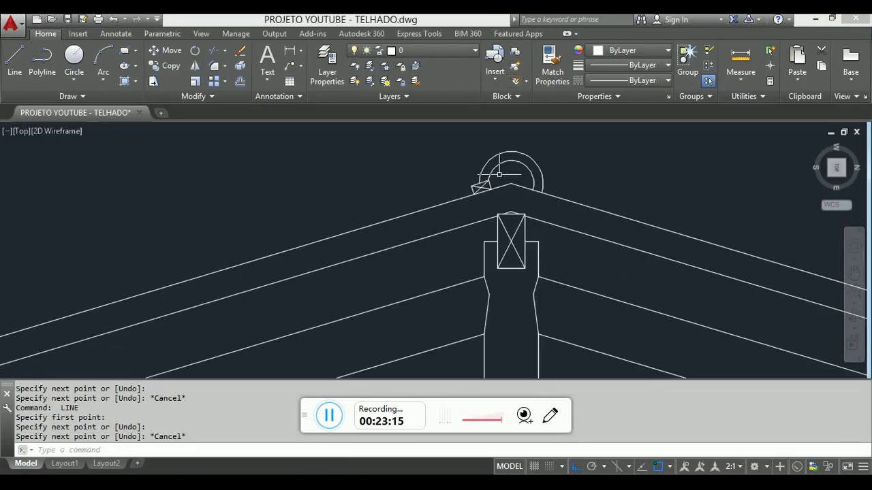
scroll(486, 279, "up", 6)
scroll(486, 280, "down", 5)
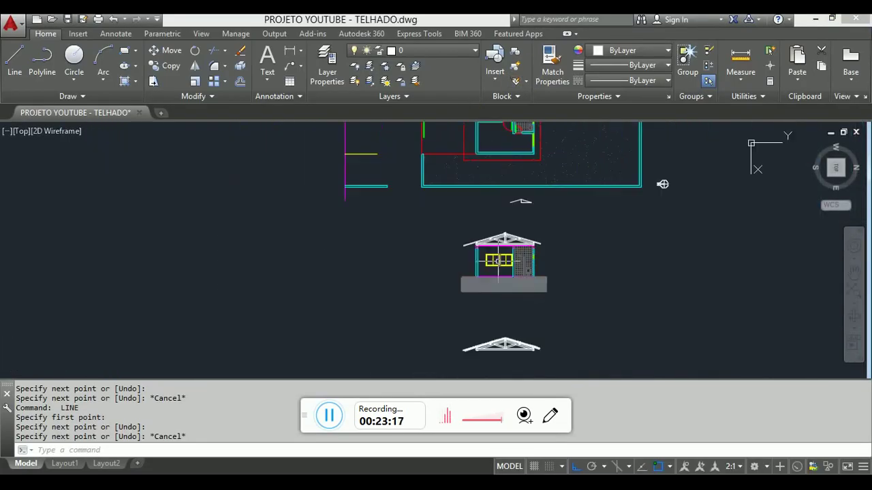
scroll(564, 237, "up", 6)
scroll(565, 237, "up", 4)
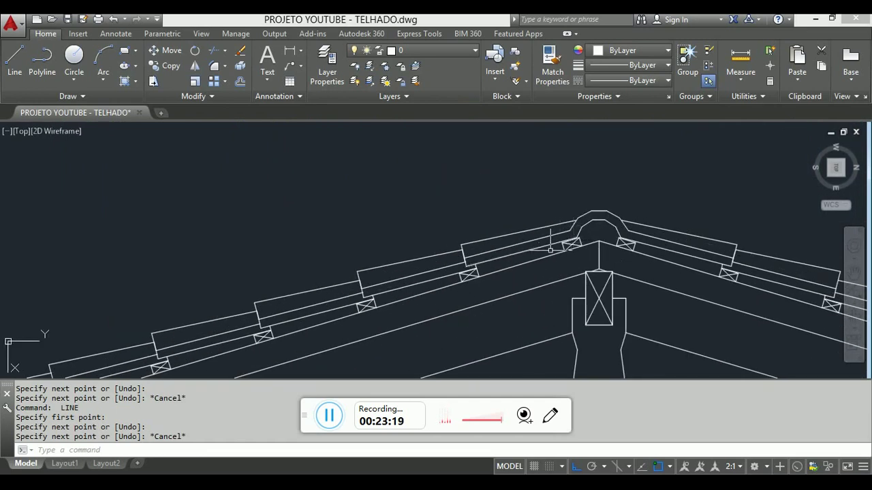
scroll(551, 250, "up", 6)
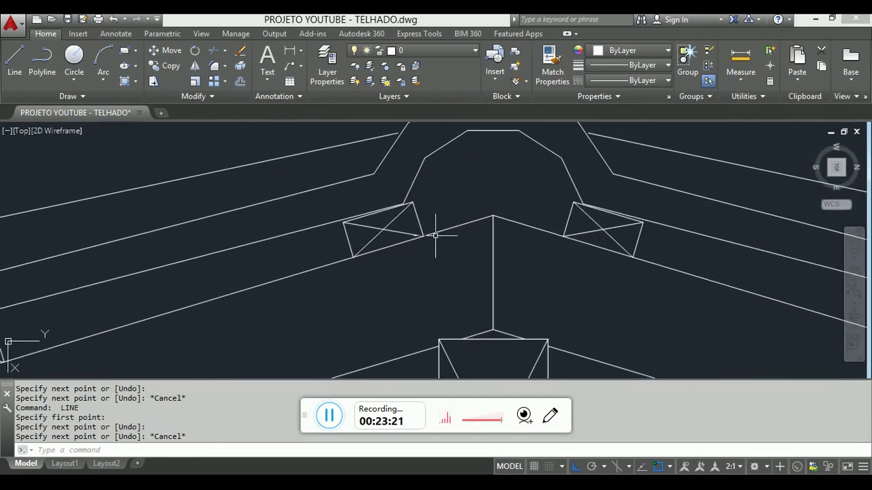
scroll(424, 210, "down", 5)
scroll(424, 209, "up", 4)
key("Escape")
key("Escape")
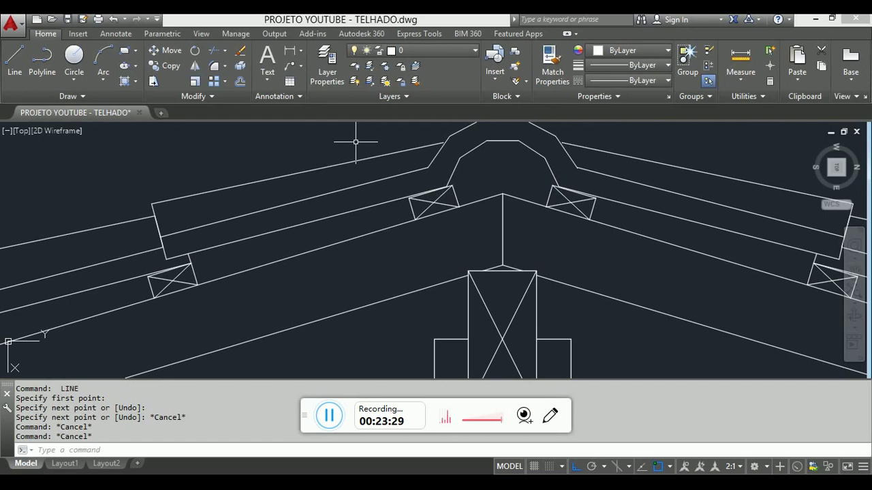
Measure the clear gap between the two uppermost battens on the reference roof's left slope.
type("DI")
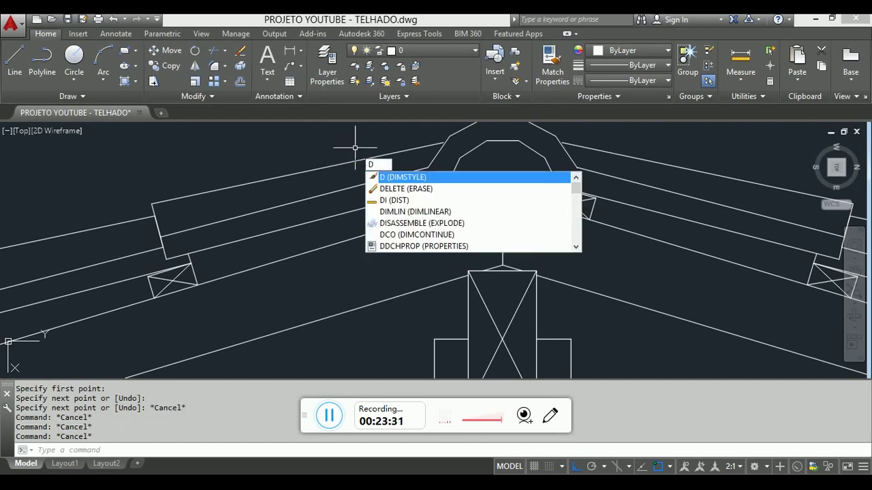
key("Return")
left_click(189, 260)
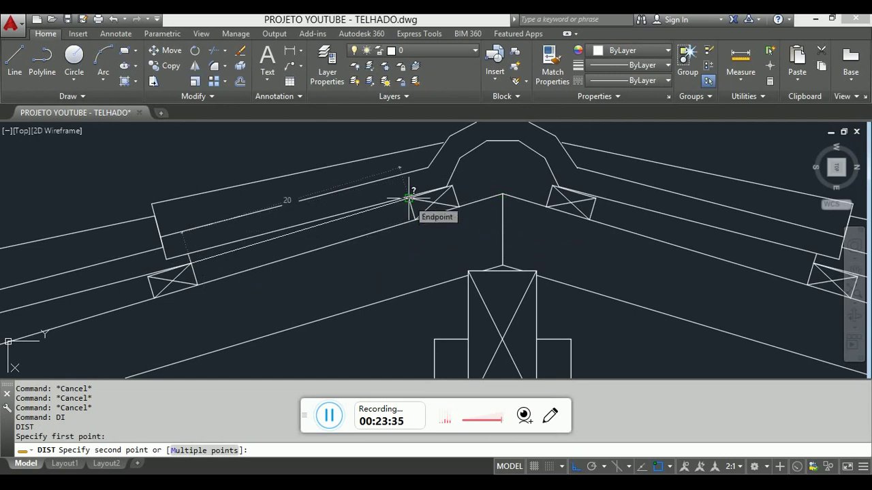
key("Escape")
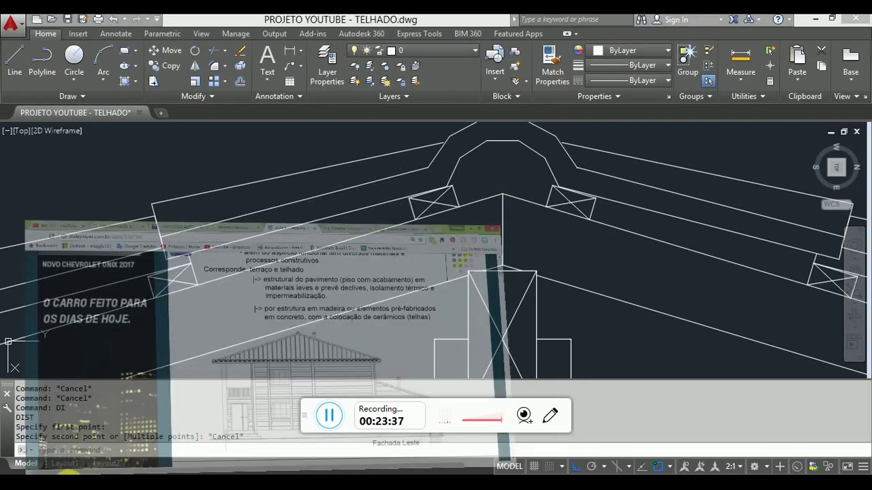
key("alt+Tab")
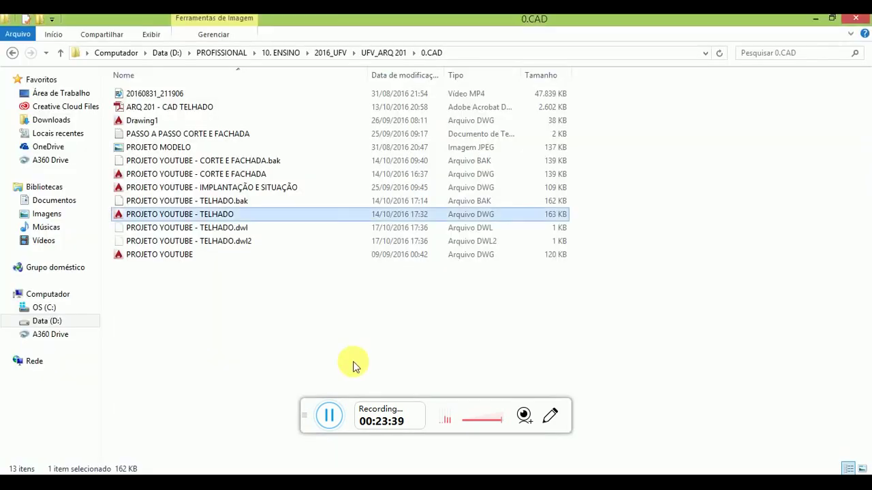
key("alt+Tab")
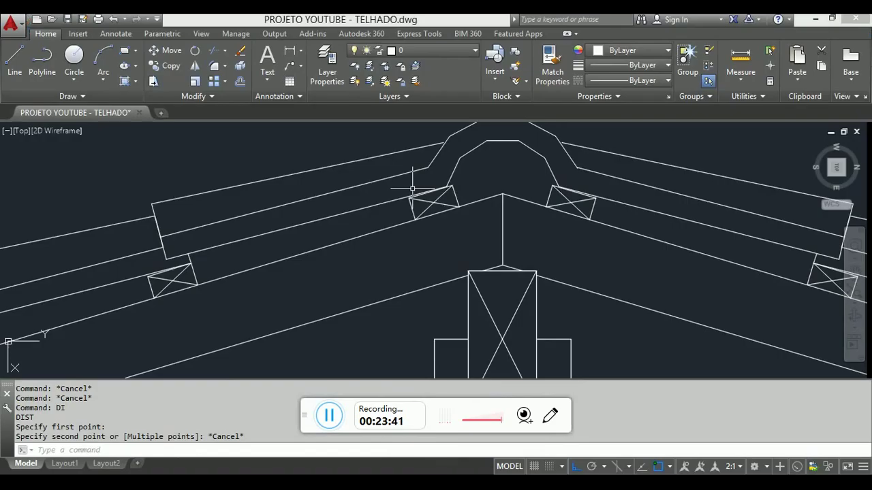
Copy the complete batten with its diagonals 24 down the left slope, along the rafter line from its lower ridge-side corner.
scroll(455, 148, "down", 3)
scroll(455, 148, "down", 5)
middle_click_drag(452, 237, 451, 116)
scroll(438, 311, "up", 6)
scroll(476, 146, "up", 8)
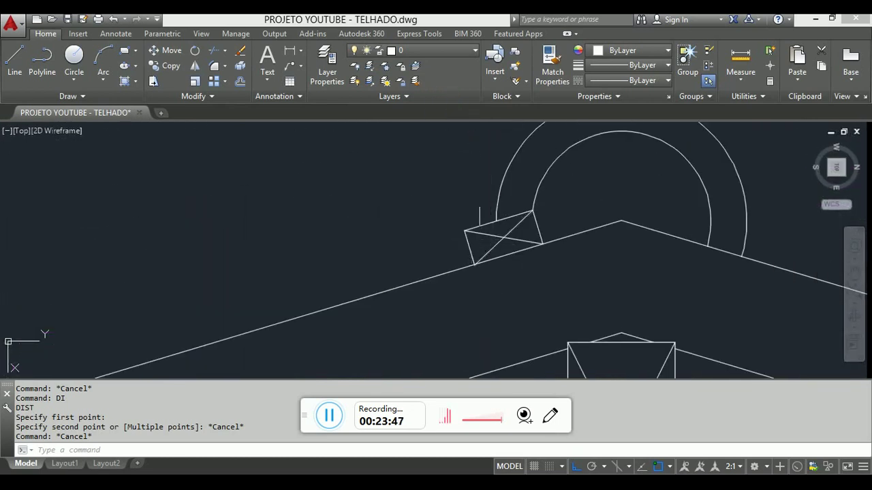
scroll(480, 217, "down", 4)
scroll(480, 210, "up", 5)
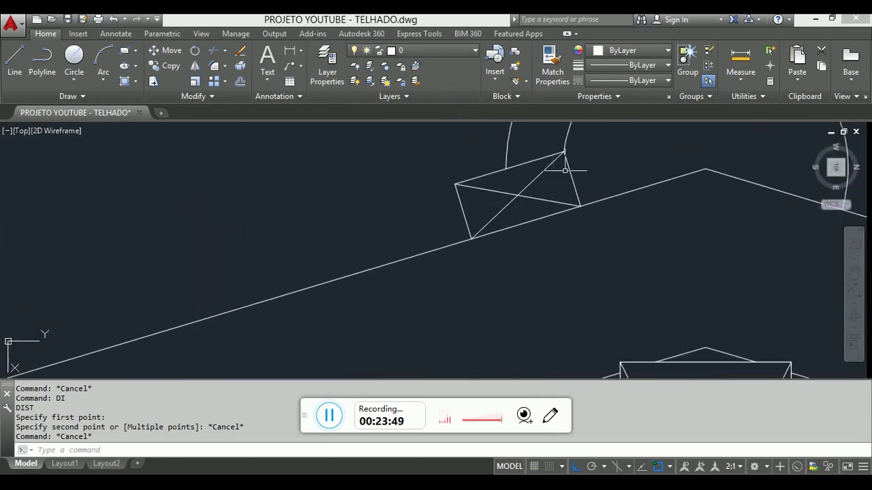
left_click(491, 207)
left_click(460, 172)
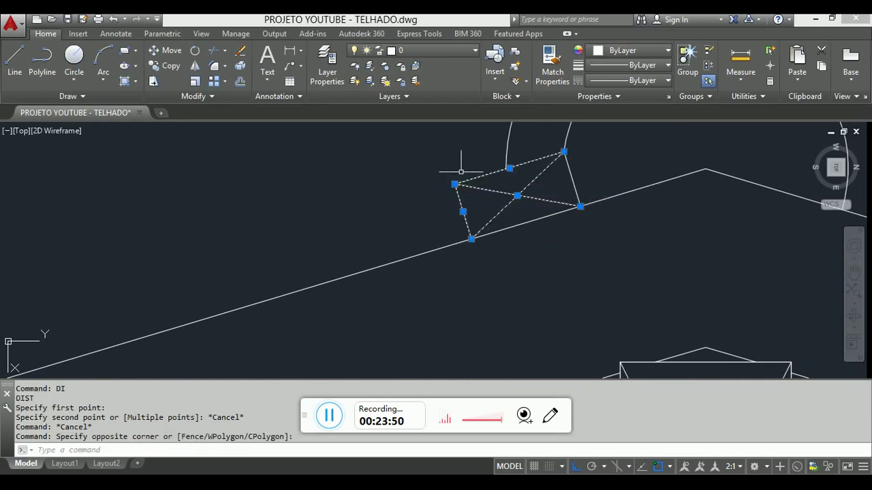
left_click(574, 175)
left_click(557, 169)
type("co")
key("Return")
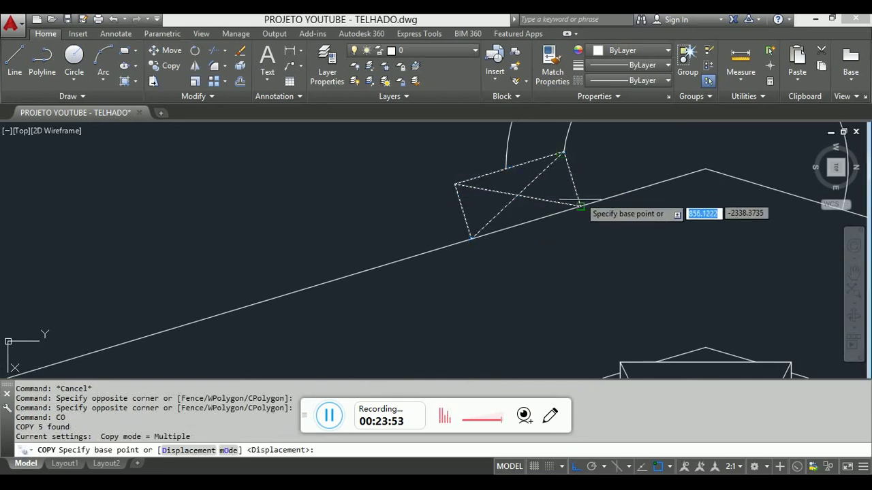
left_click(578, 206)
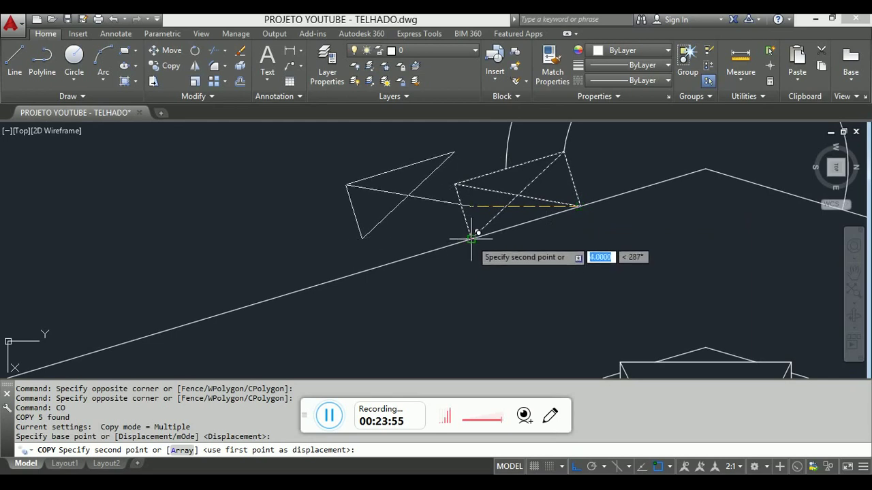
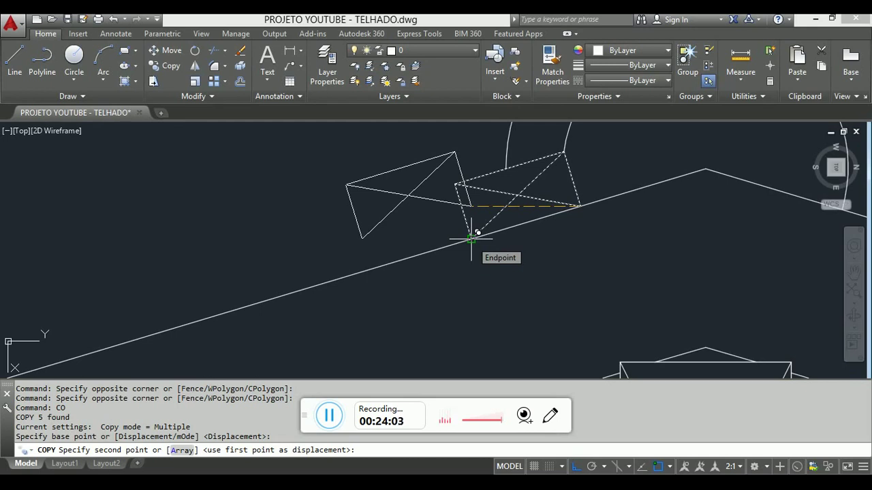
type("24")
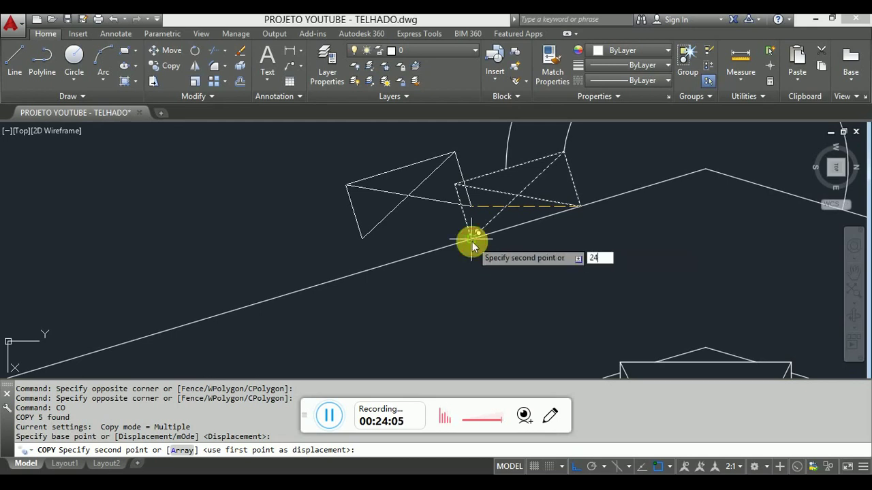
key("Return")
scroll(477, 235, "down", 3)
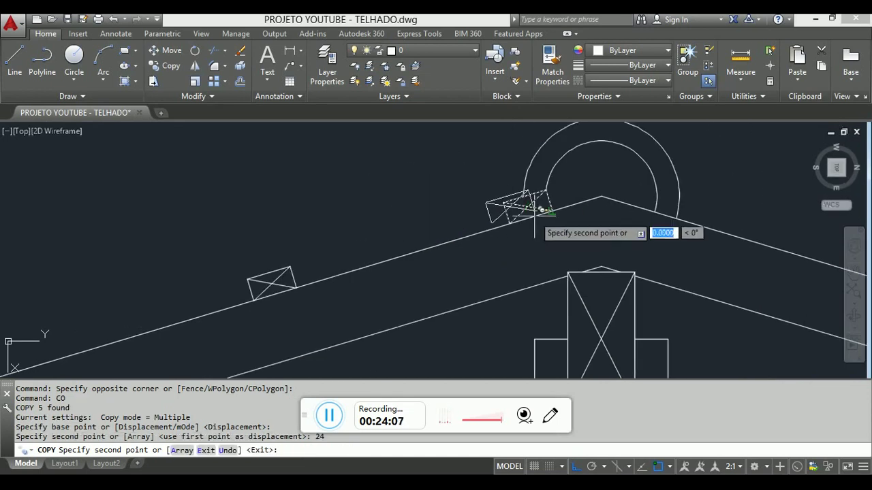
key("Escape")
Measure the clear gap between the copied batten and the first batten beside the ridge cap.
type("di")
key("Return")
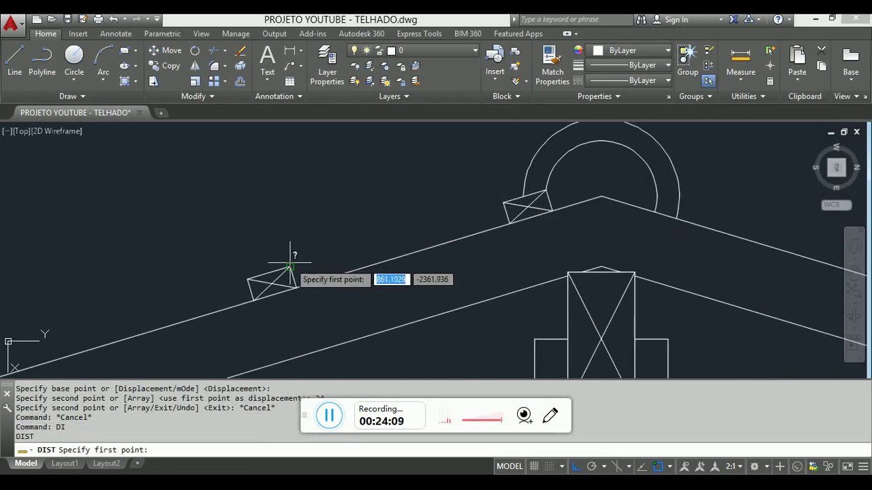
left_click(290, 267)
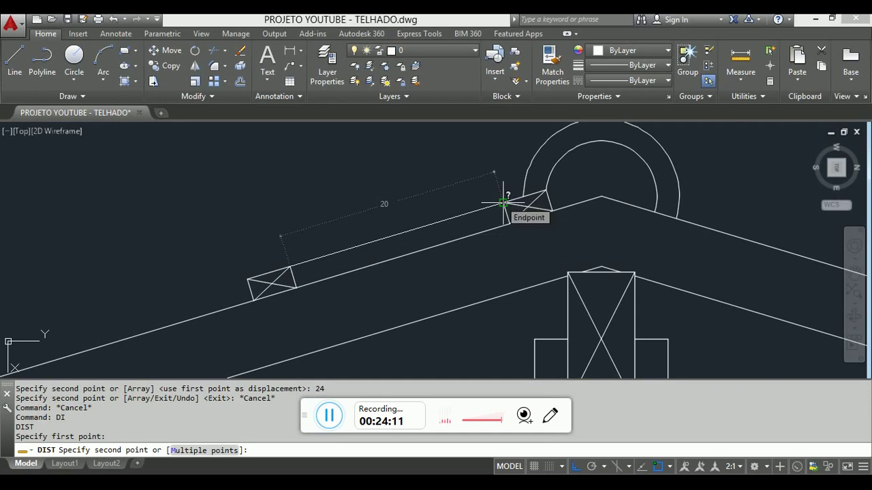
key("Escape")
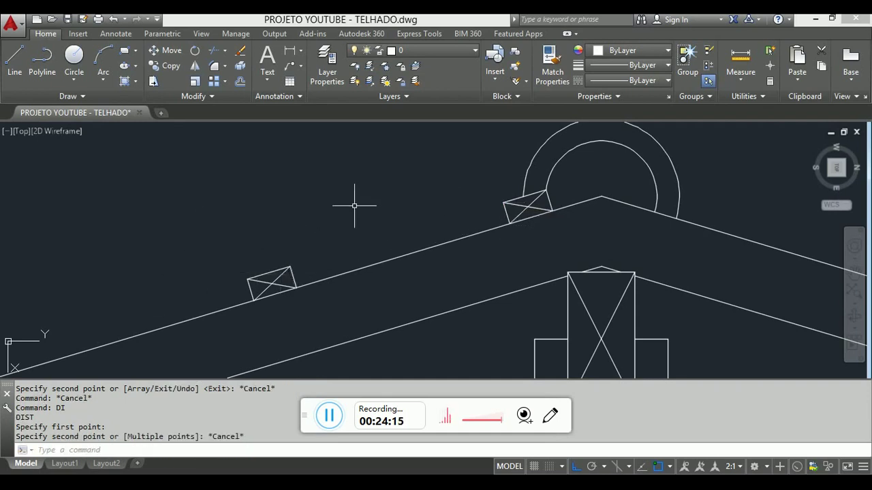
scroll(360, 189, "down", 3)
scroll(357, 156, "up", 1)
left_click(353, 168)
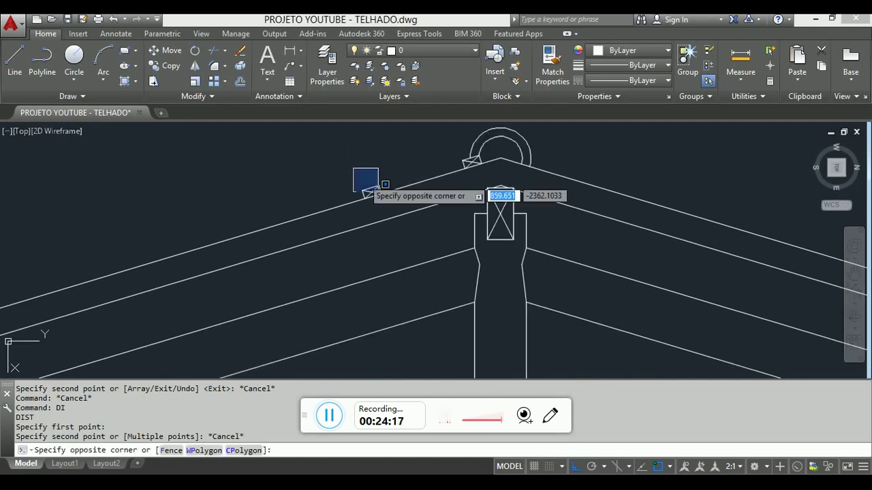
key("Escape")
scroll(417, 200, "up", 4)
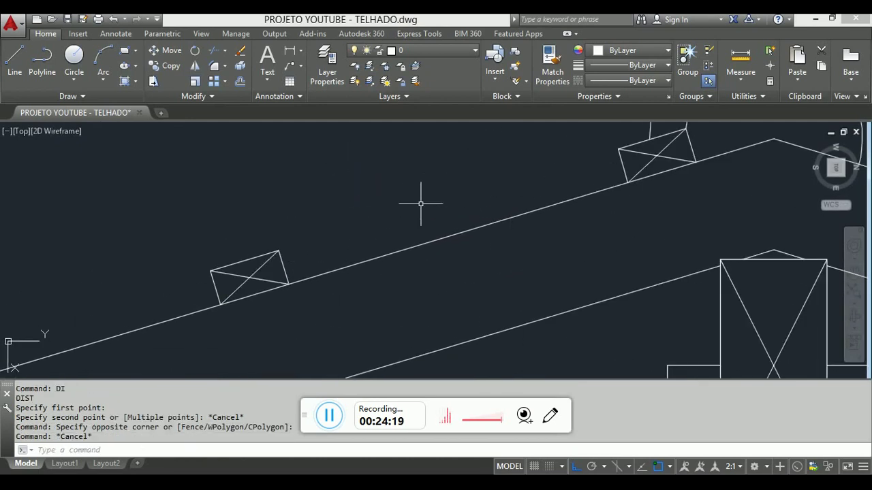
scroll(530, 200, "down", 3)
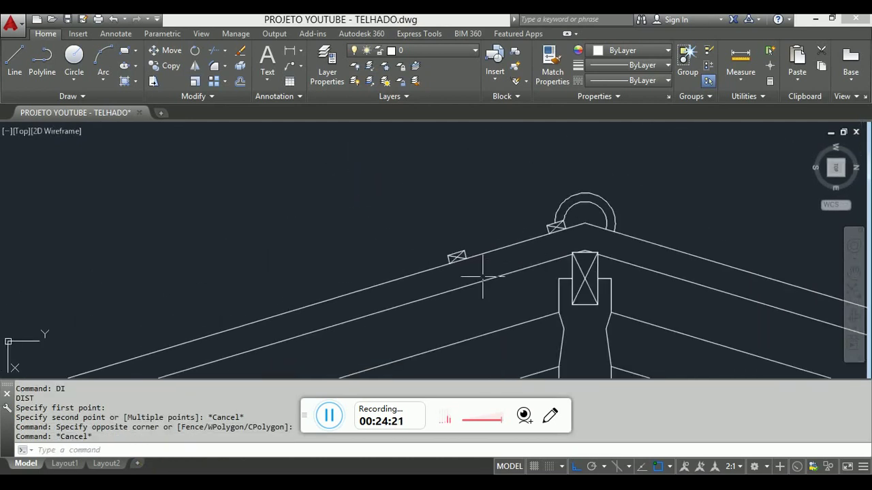
scroll(477, 273, "up", 1)
left_click(463, 211)
left_click(563, 279)
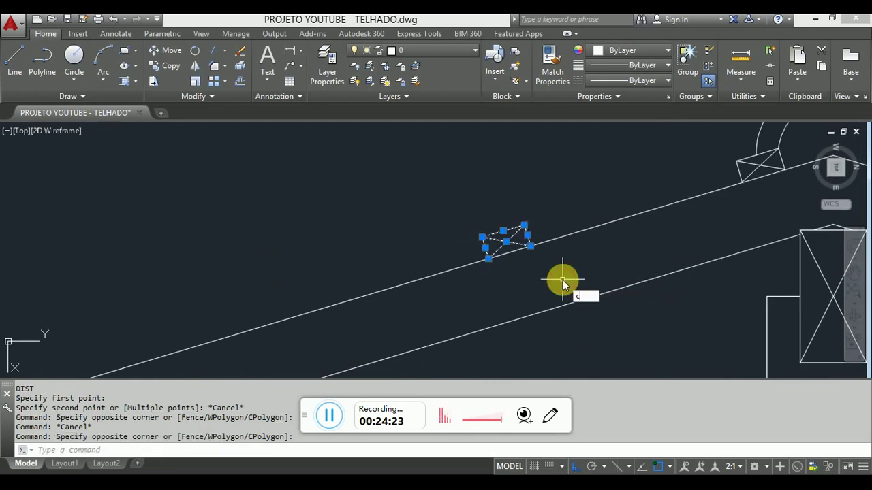
type("co")
key("Return")
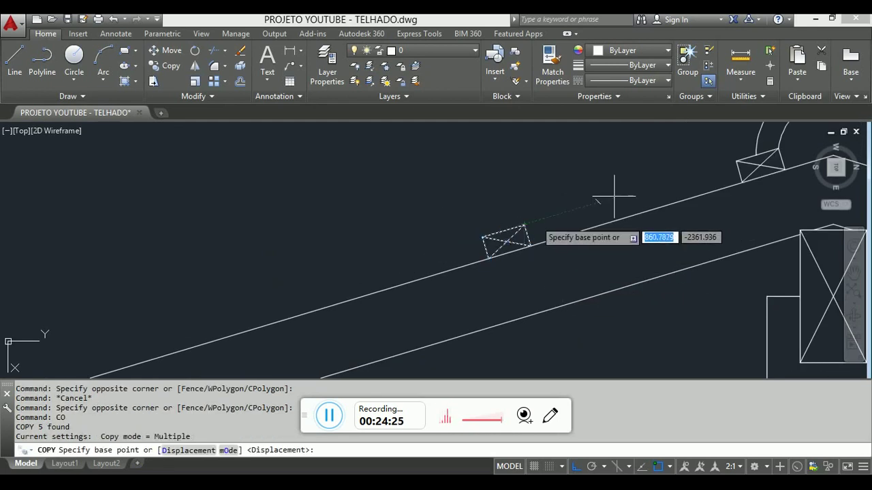
key("Escape")
Copy the lower batten down the left slope, using the upper-left corners of the ridge-side batten and this batten as the displacement.
left_click(444, 195)
left_click(576, 283)
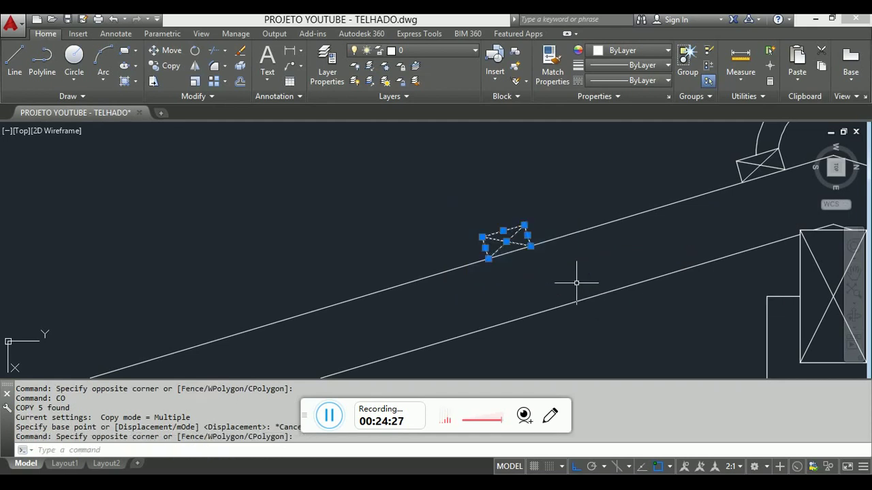
type("co")
key("Return")
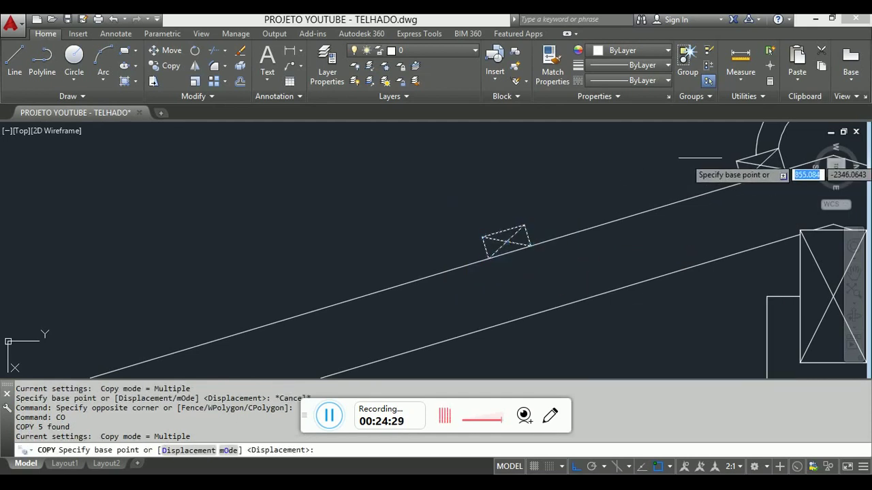
left_click(738, 161)
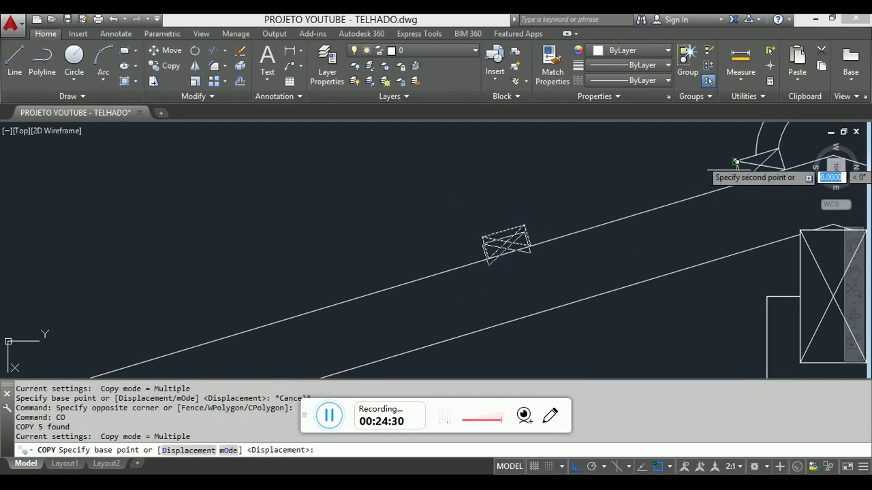
left_click(485, 246)
scroll(517, 239, "down", 3)
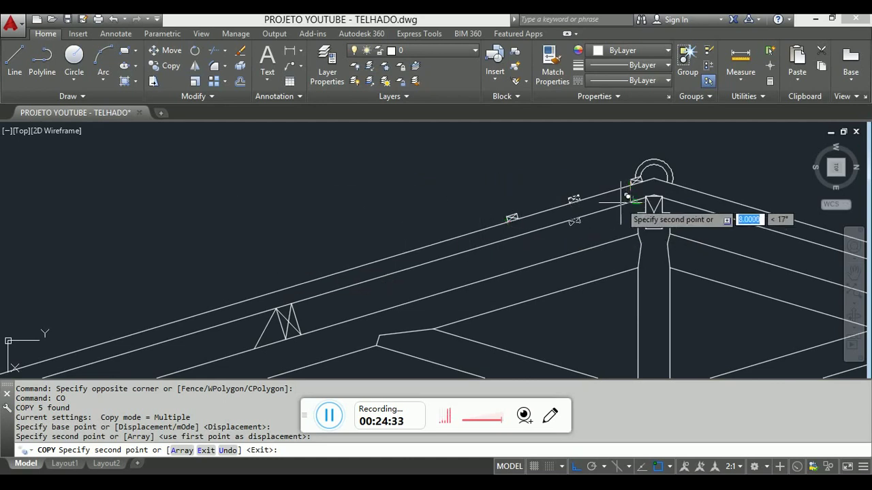
key("Escape")
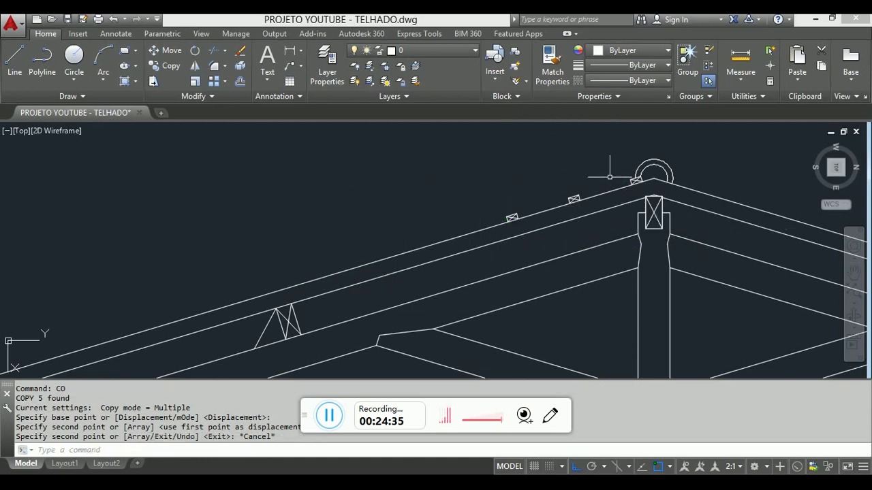
With Ortho off, draw a 2-unit line outward from the top-edge midpoint of the second batten, perpendicular to that edge.
scroll(588, 185, "up", 3)
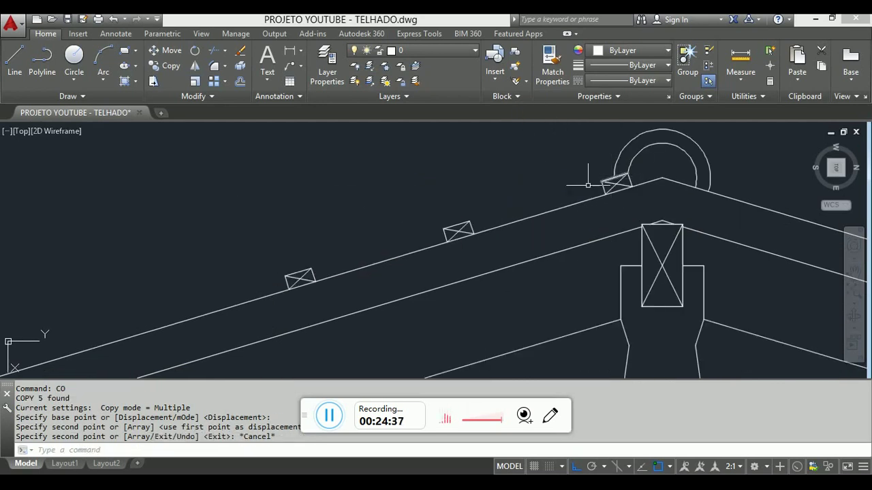
scroll(537, 203, "up", 3)
middle_click_drag(569, 212, 467, 217)
key("Escape")
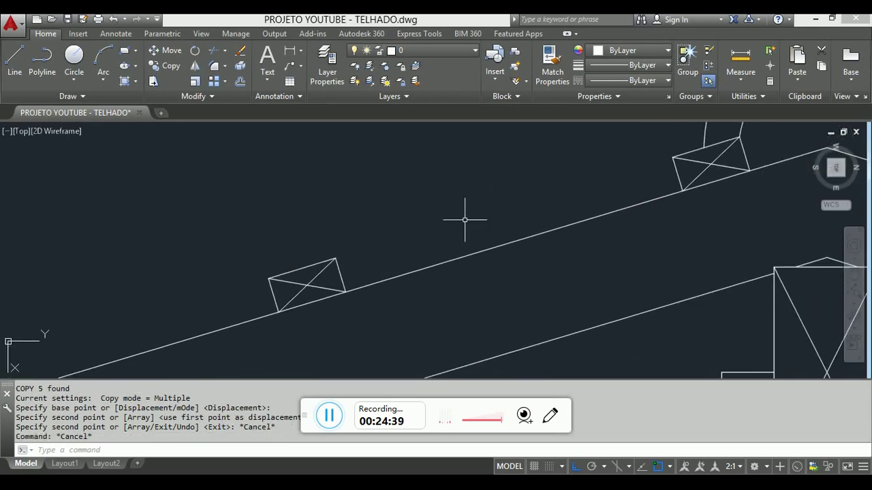
type("L")
key("Return")
left_click(301, 269)
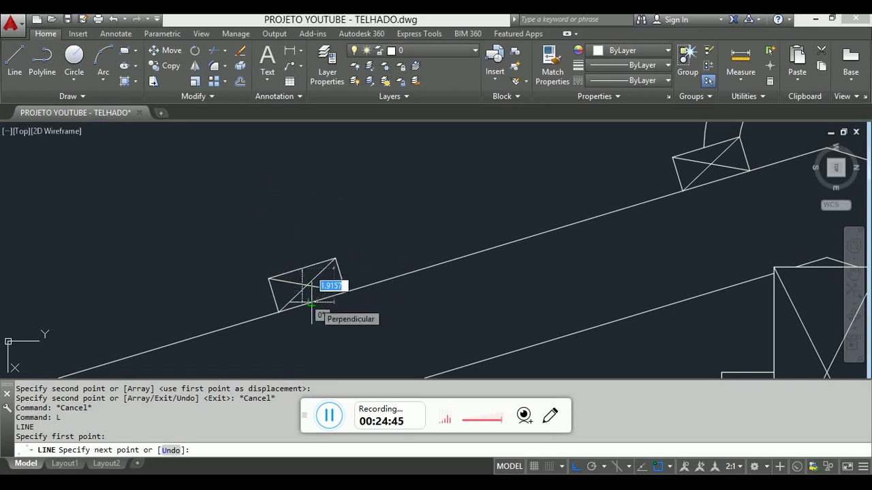
scroll(311, 302, "up", 3)
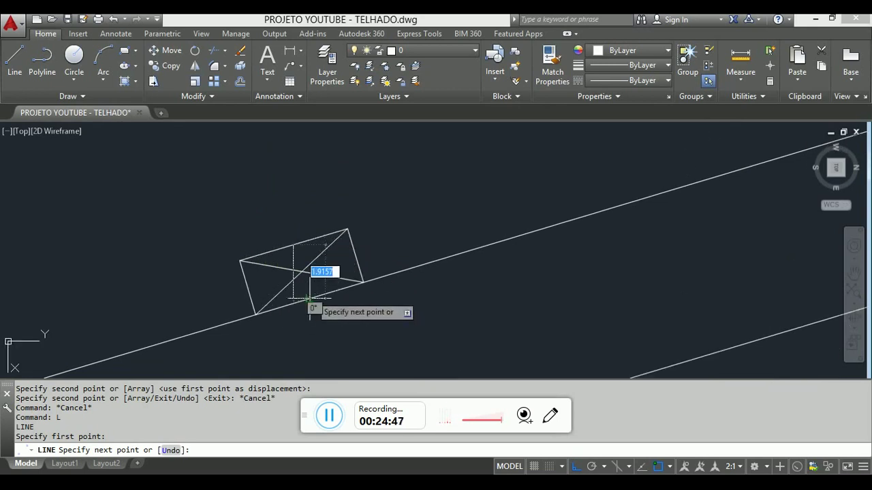
key("F8")
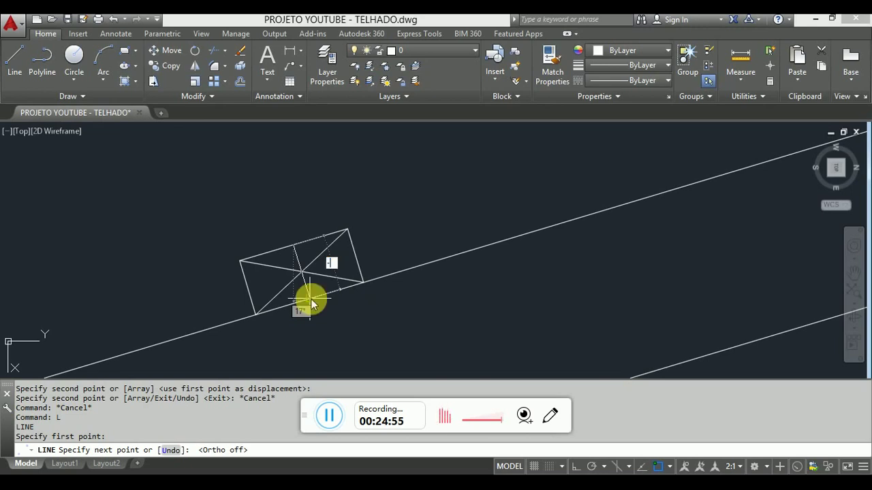
key("Return")
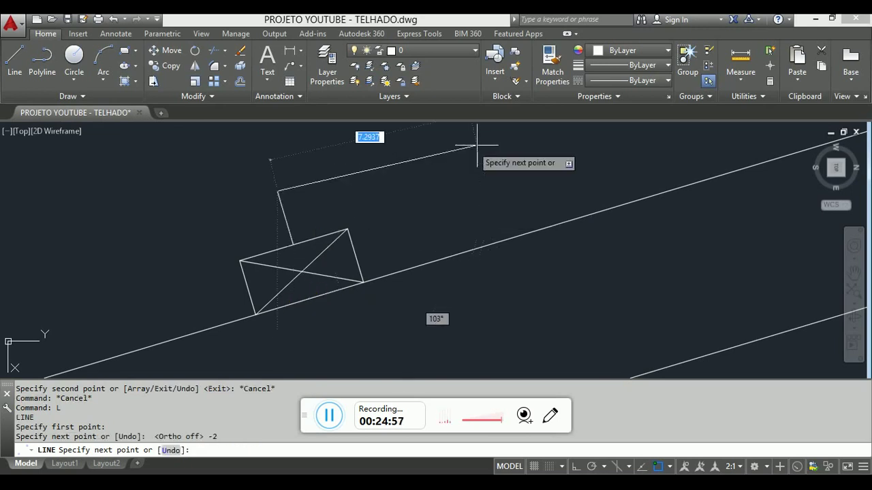
scroll(208, 252, "down", 4)
scroll(209, 249, "up", 4)
key("Escape")
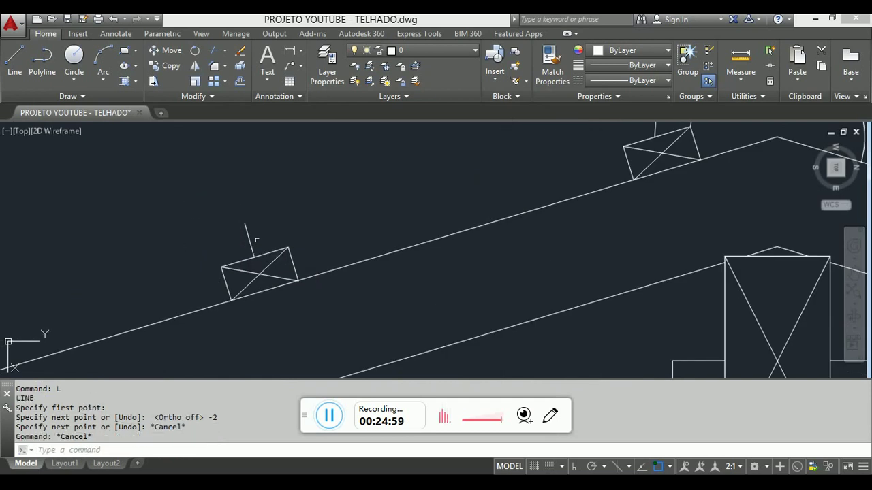
Erase the short perpendicular line above the second batten.
left_click_drag(269, 245, 216, 220)
key("Escape")
mouse_move(268, 244)
left_mouse_down()
mouse_move(243, 224)
mouse_move(204, 220)
left_mouse_up()
type("e")
key("Return")
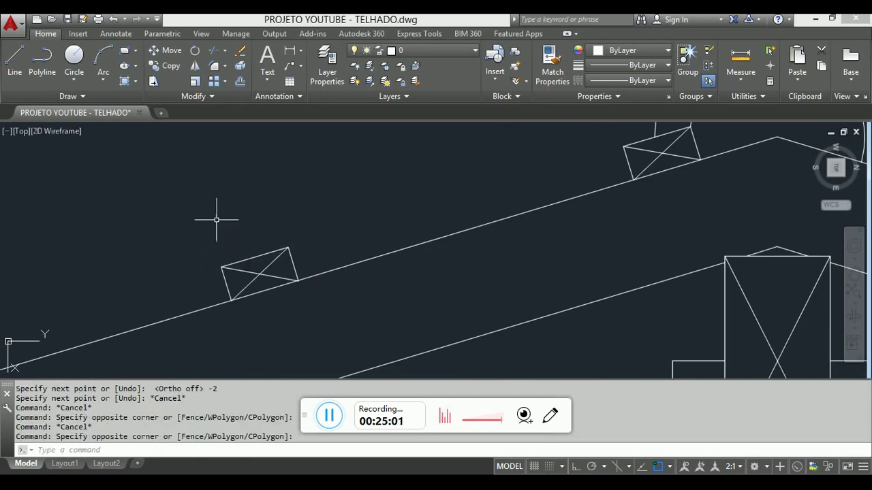
key("Escape")
Check the gap between the uppermost tile's lower end and the batten beneath it on the reference roof's left slope.
scroll(205, 220, "down", 6)
scroll(289, 325, "up", 10)
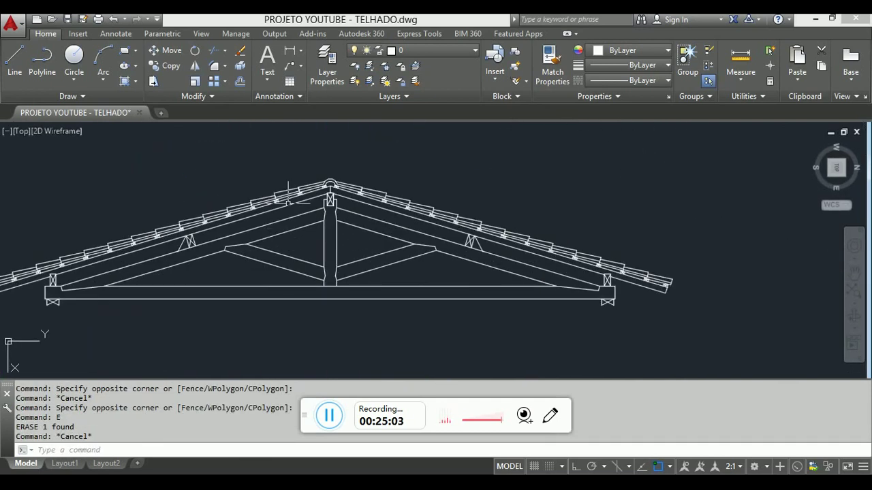
key("Escape")
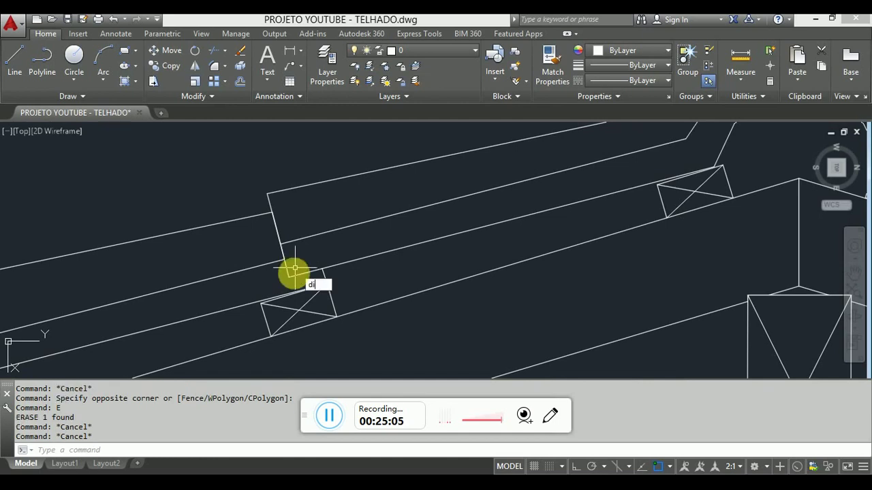
type("di")
key("Return")
left_click(289, 273)
key("Escape")
scroll(317, 282, "down", 8)
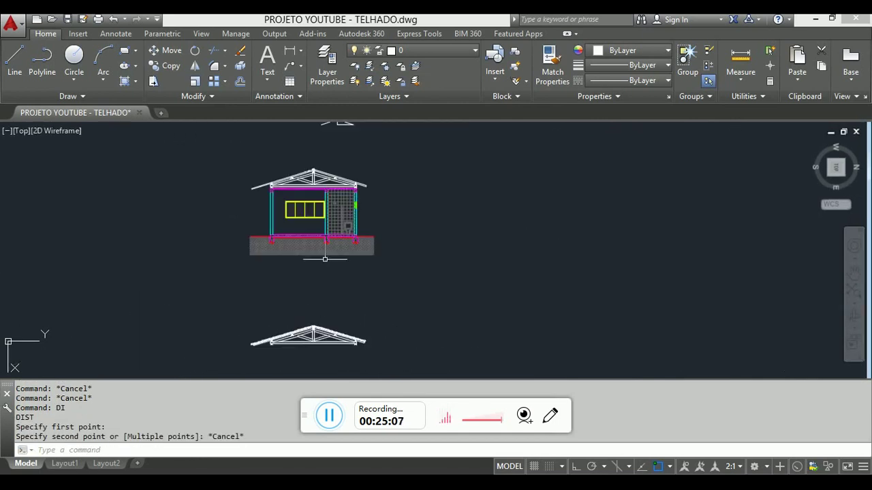
Draw a 1-unit line outward from the second batten's top-edge midpoint, continuing to the outer ridge-cap arc's foot on the batten beside it.
scroll(301, 161, "up", 12)
key("Escape")
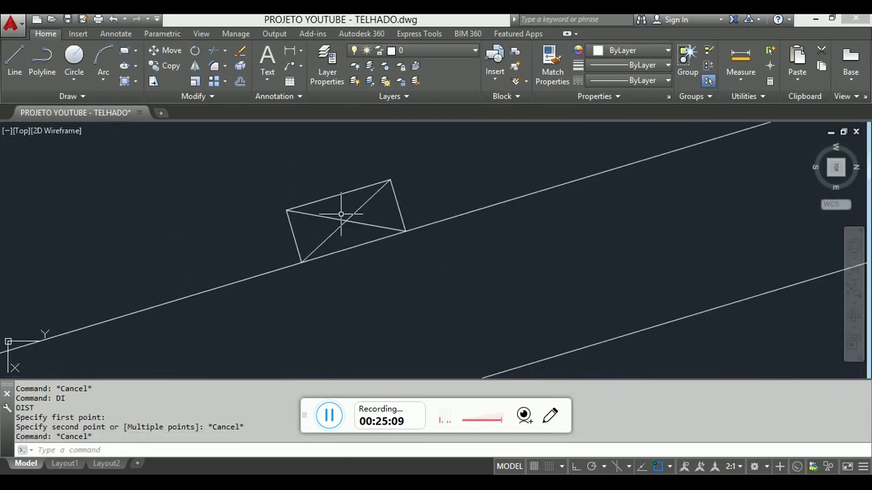
scroll(341, 214, "down", 4)
type("l")
key("Return")
left_click(340, 226)
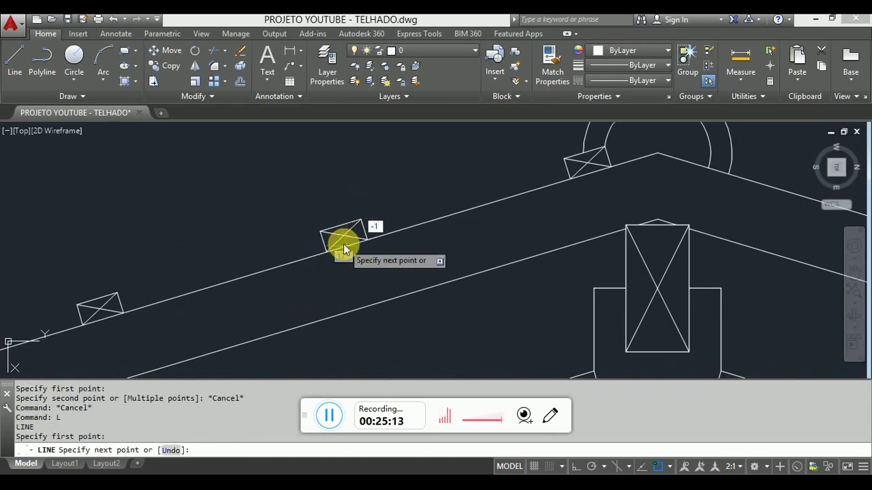
key("Return")
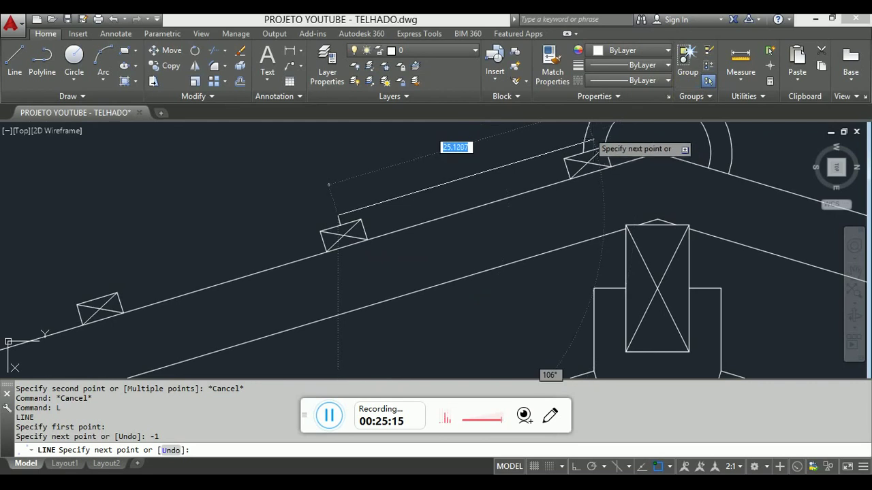
middle_click_drag(587, 143, 647, 176)
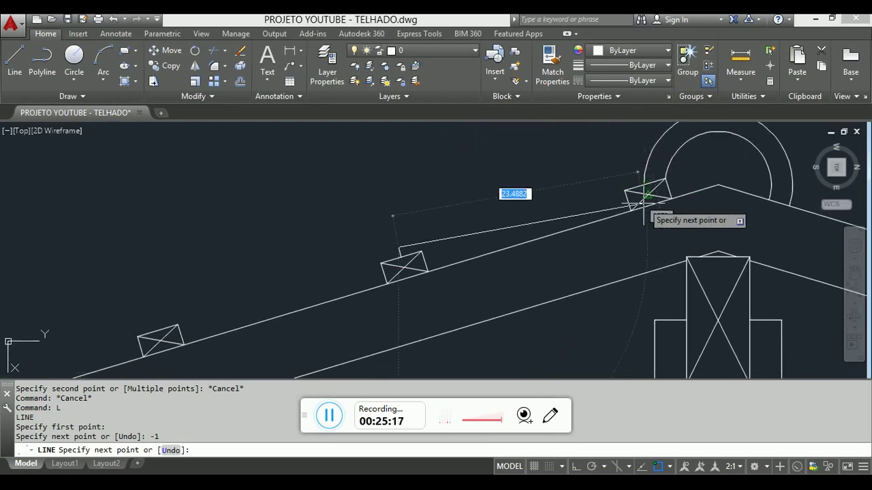
left_click(626, 192)
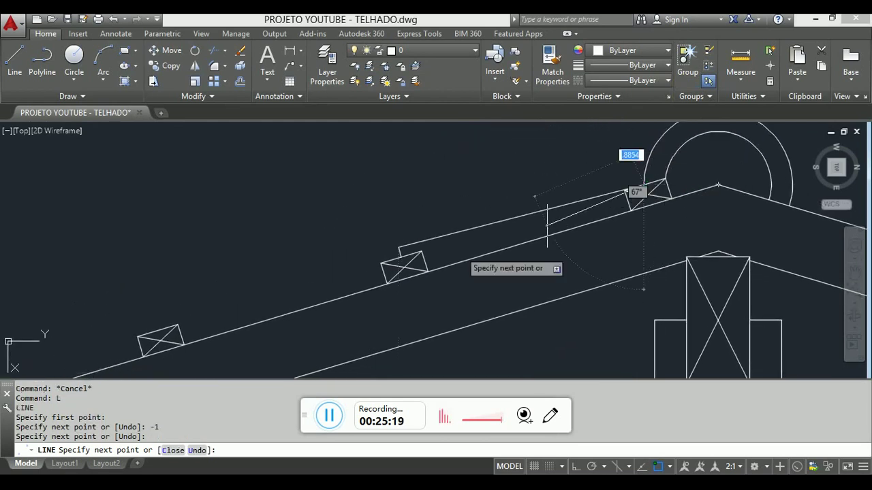
key("Escape")
Offset the long tile underside line 2 units outward from the roof slope.
scroll(445, 245, "up", 3)
scroll(407, 286, "down", 2)
key("Escape")
type("o")
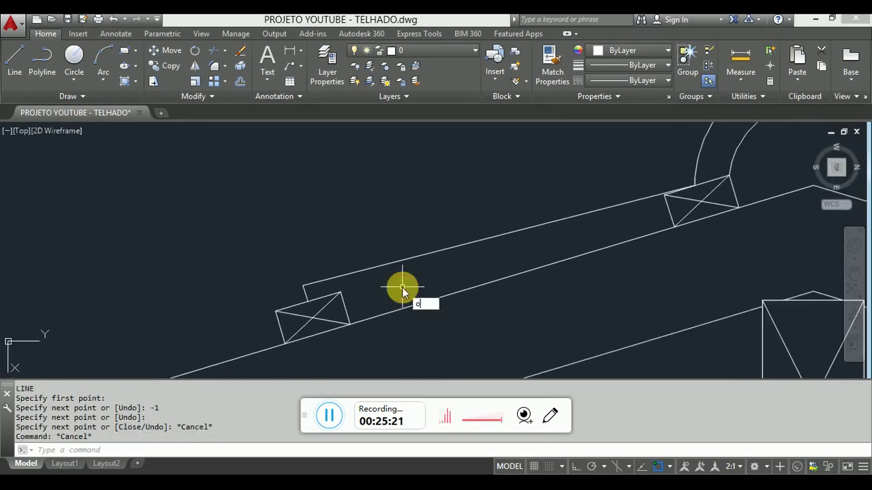
key("Return")
type("2")
key("Return")
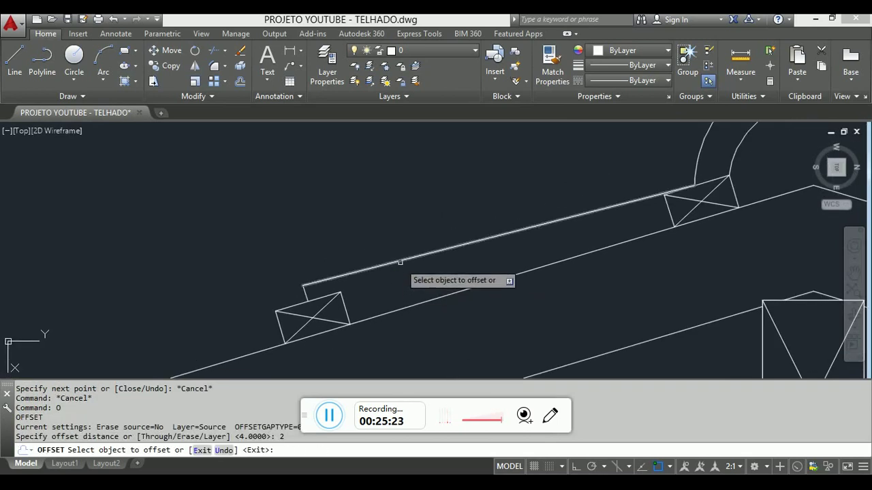
left_click(401, 262)
left_click(403, 203)
key("Escape")
Close the tile's eave-side end with a line joining the ends of the two parallel tile lines.
type("l")
key("Return")
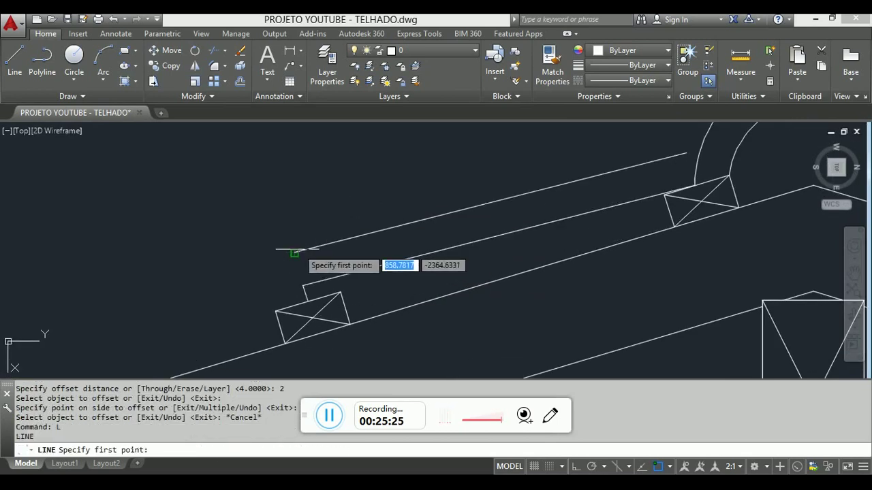
left_click(294, 252)
left_click(302, 284)
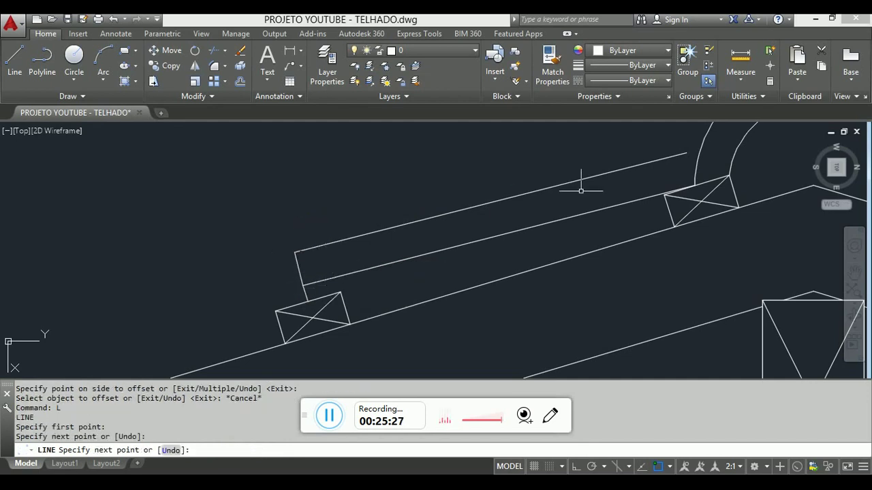
key("Escape")
Examine how the uppermost tile's lower end overlaps the next tile and sits above the batten on the reference roof.
scroll(580, 185, "down", 3)
scroll(444, 258, "up", 4)
mouse_move(453, 289)
middle_mouse_down()
mouse_move(462, 305)
mouse_move(292, 235)
middle_mouse_up()
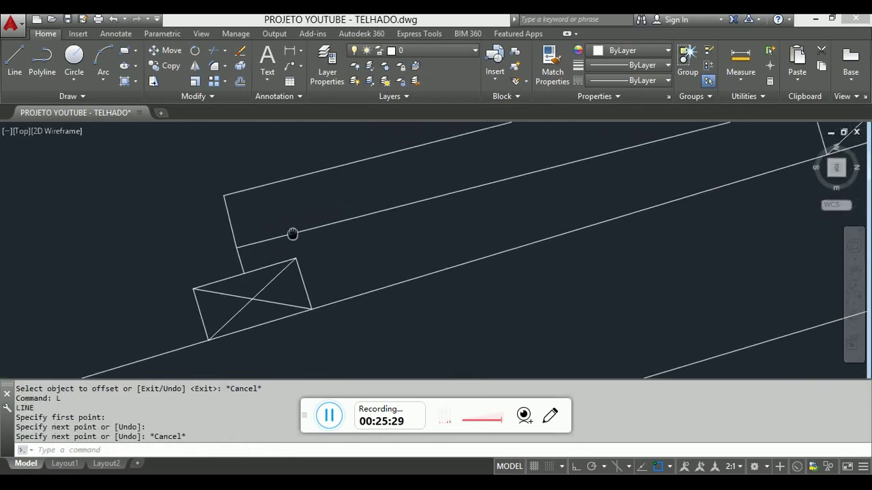
scroll(282, 238, "down", 2)
key("Escape")
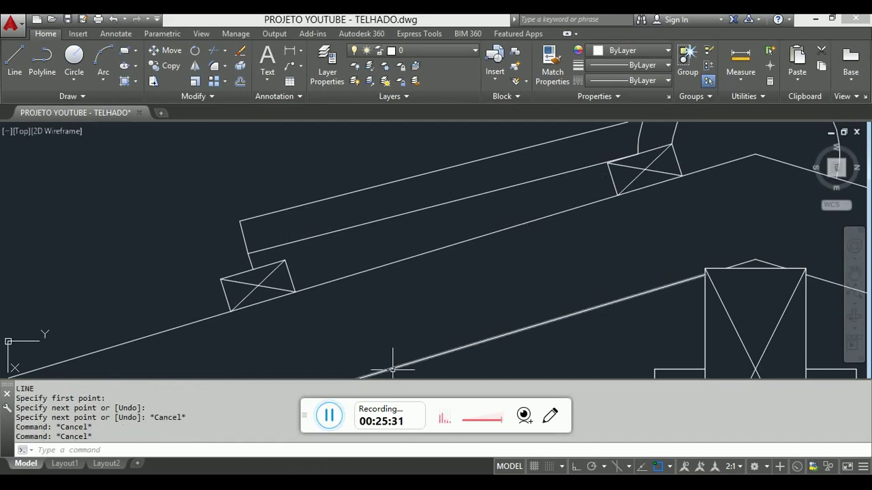
left_click(308, 483)
left_click(308, 482)
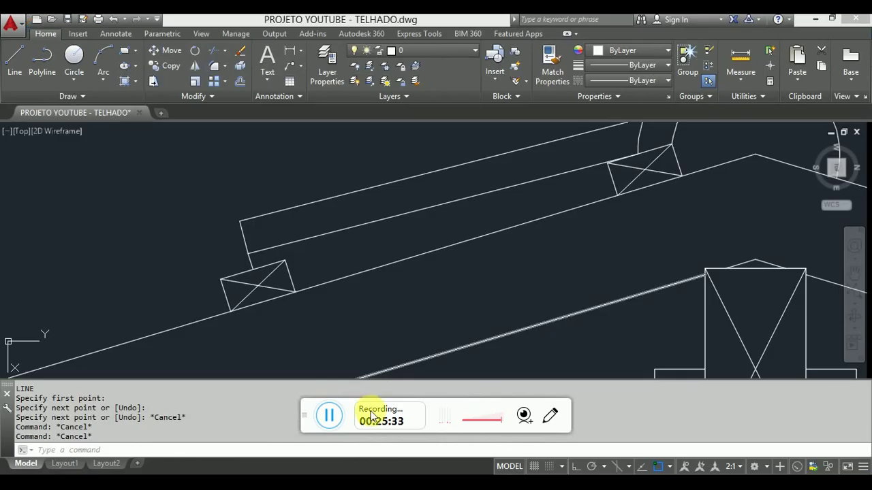
scroll(403, 111, "down", 5)
middle_click_drag(435, 307, 436, 136)
scroll(448, 373, "up", 5)
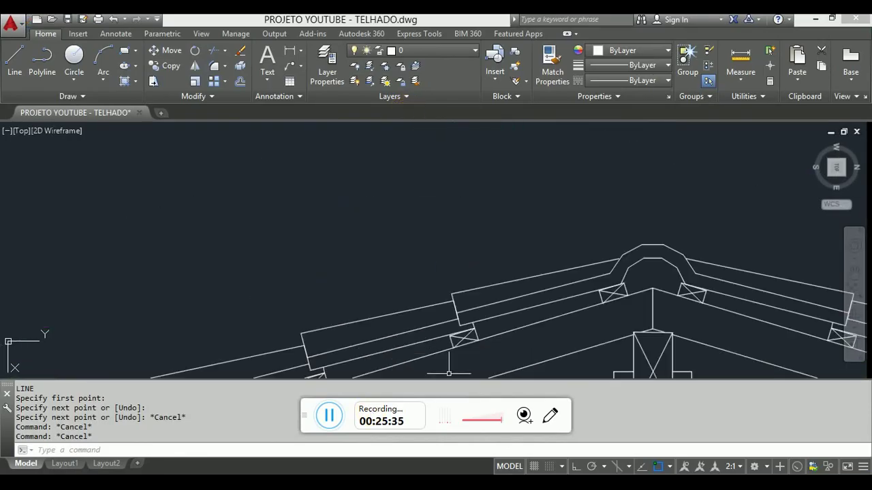
scroll(493, 282, "up", 6)
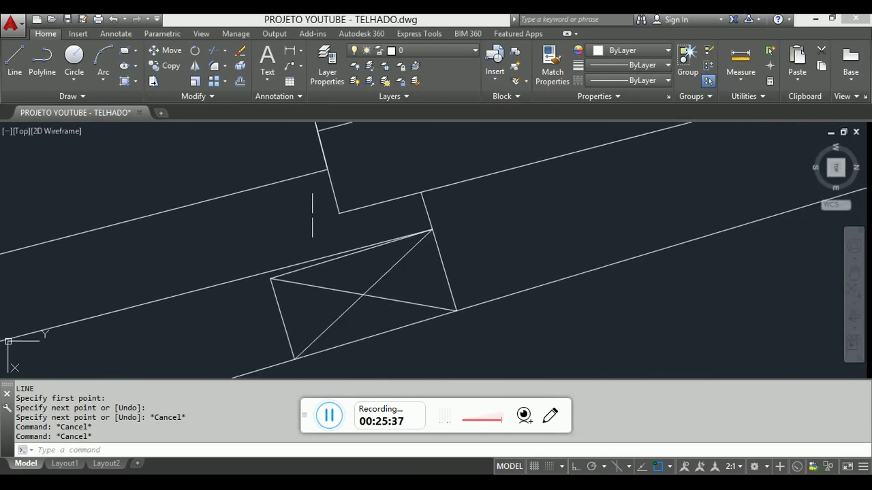
scroll(314, 215, "up", 2)
left_click(370, 172)
key("Escape")
key("Escape")
scroll(339, 256, "down", 15)
middle_click_drag(397, 202, 443, 381)
scroll(648, 245, "up", 10)
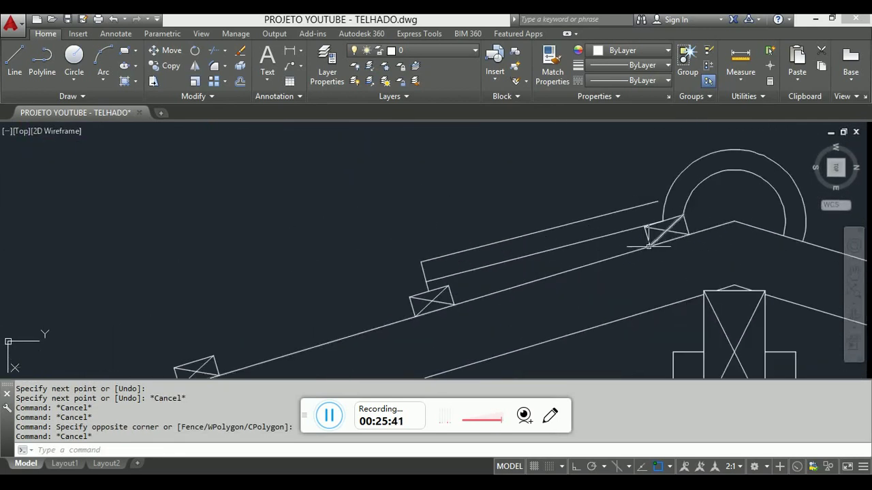
Draw a 3-unit line outward from the outer corner of the tile's eave-side end, in line with that end.
middle_click_drag(647, 245, 532, 246)
key("Escape")
key("Escape")
key("Escape")
left_click(332, 227)
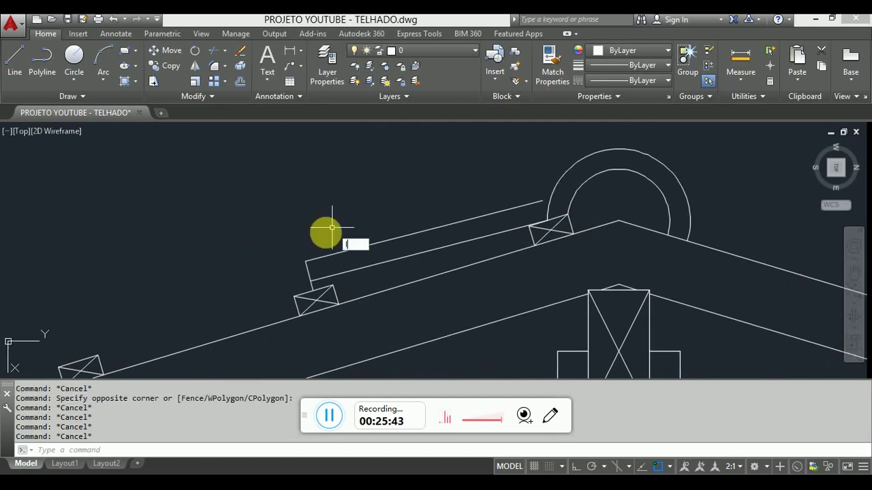
type("L")
key("Return")
left_click(305, 260)
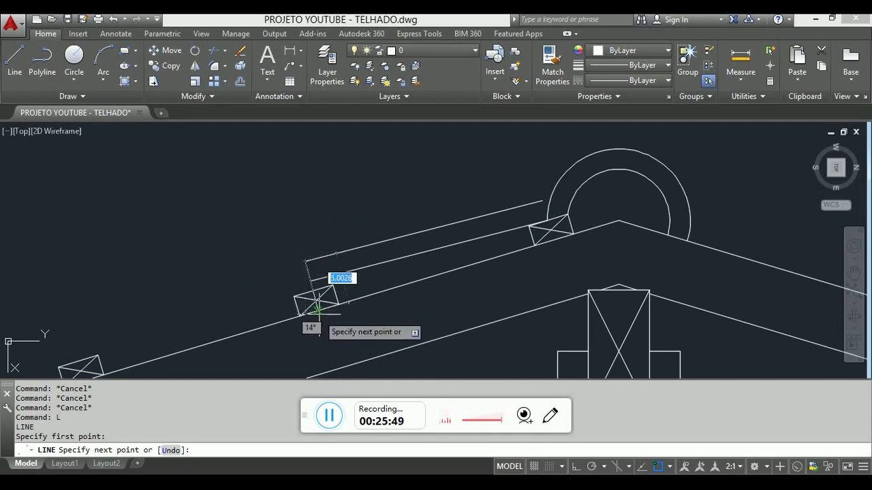
scroll(317, 310, "up", 2)
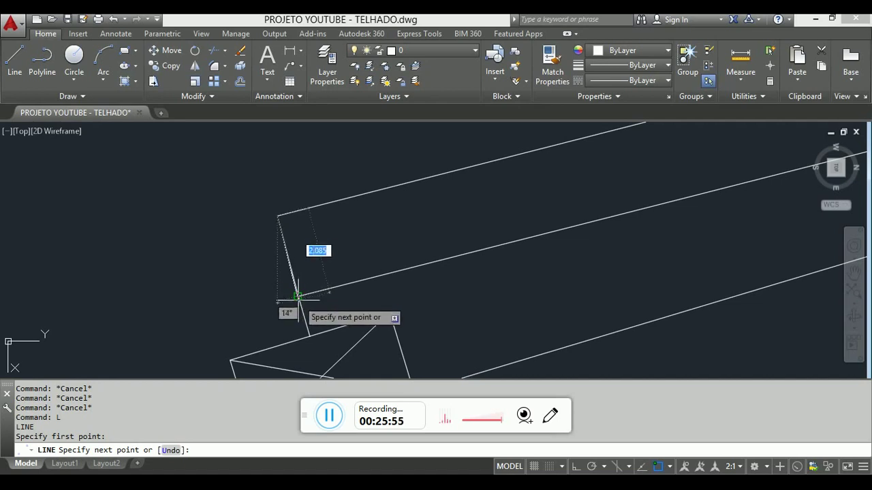
key("ctrl+z")
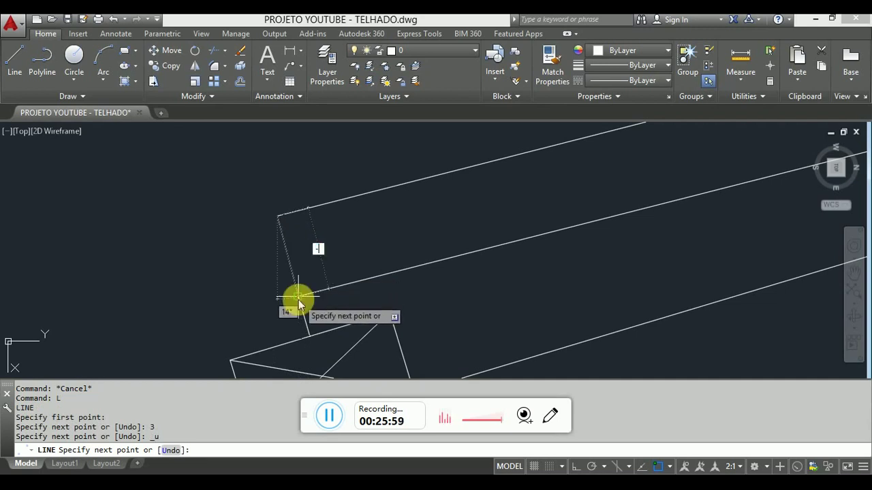
type("-3")
key("Return")
scroll(273, 301, "down", 3)
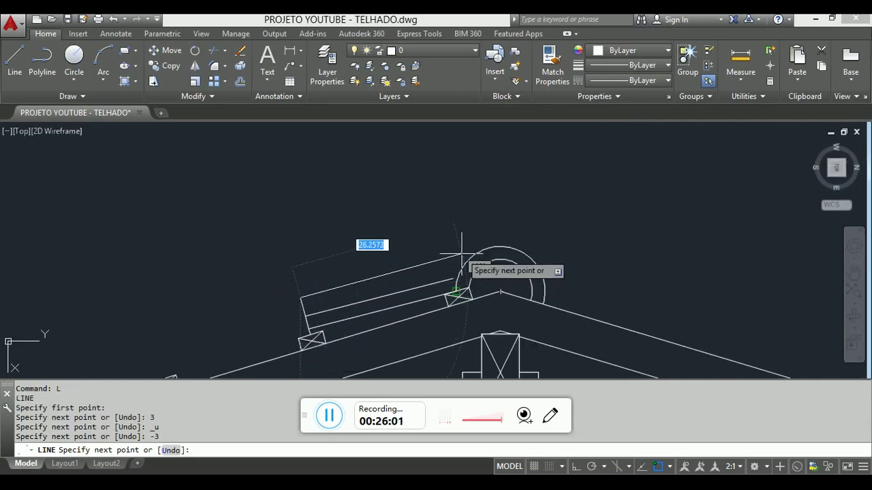
key("Escape")
Draw a 2-unit line outward from the tile's upper line at its ridge-side end, continuing to the tip of the 3-unit eave-side line.
scroll(458, 272, "up", 3)
key("Return")
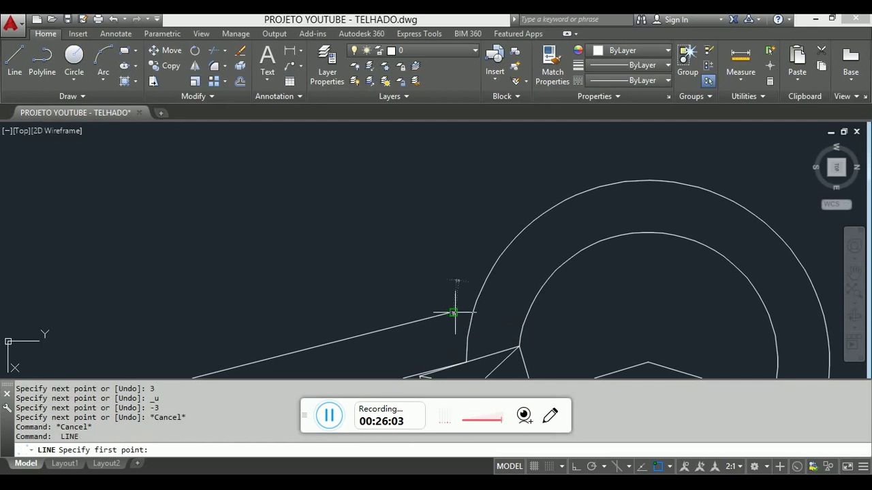
left_click(453, 313)
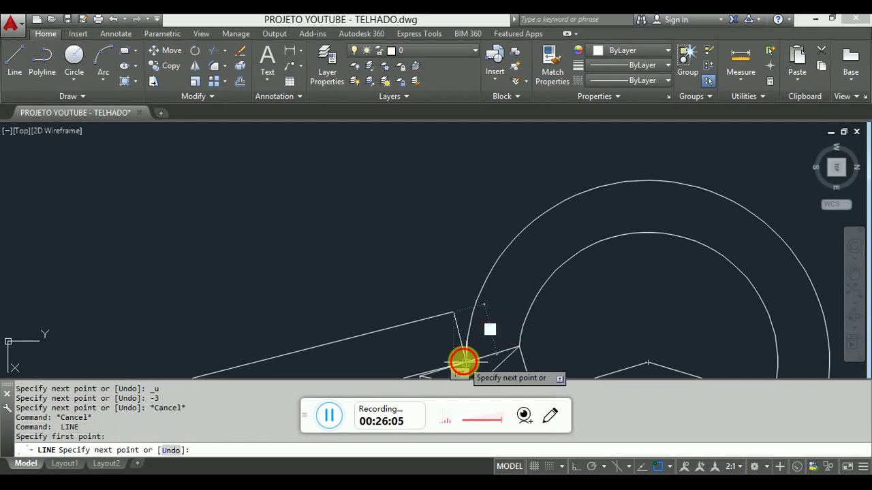
key("Return")
scroll(643, 239, "down", 2)
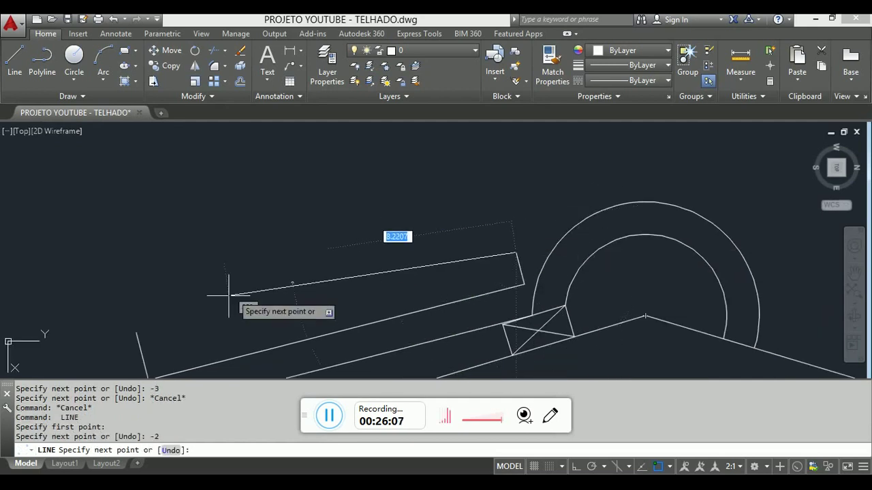
left_click(158, 323)
key("Escape")
middle_click_drag(552, 324, 511, 268)
key("Escape")
key("Escape")
scroll(500, 211, "down", 3)
type("ex")
key("Return")
key("Return")
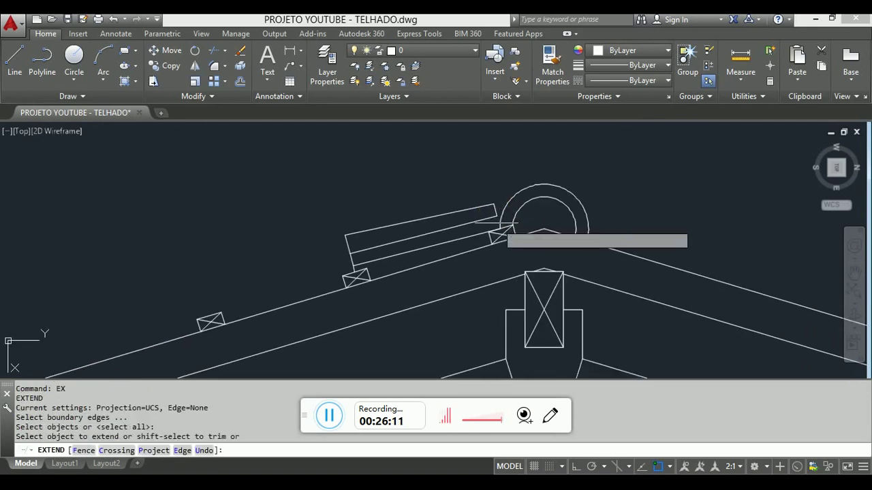
left_click(487, 226)
scroll(484, 225, "up", 4)
key("Escape")
scroll(483, 226, "down", 4)
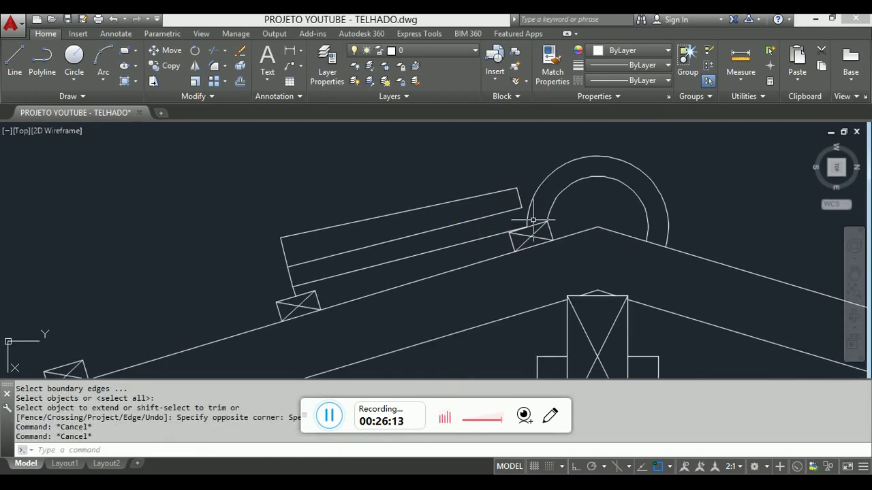
key("Escape")
middle_click_drag(494, 211, 494, 232)
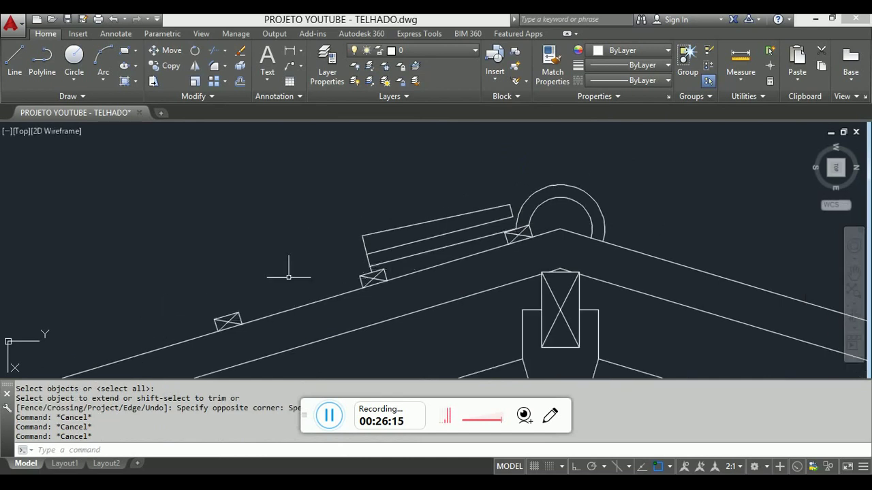
scroll(485, 204, "up", 4)
key("Escape")
key("Escape")
Extend the two upper long tile lines to the outer ridge-cap arc.
type("e")
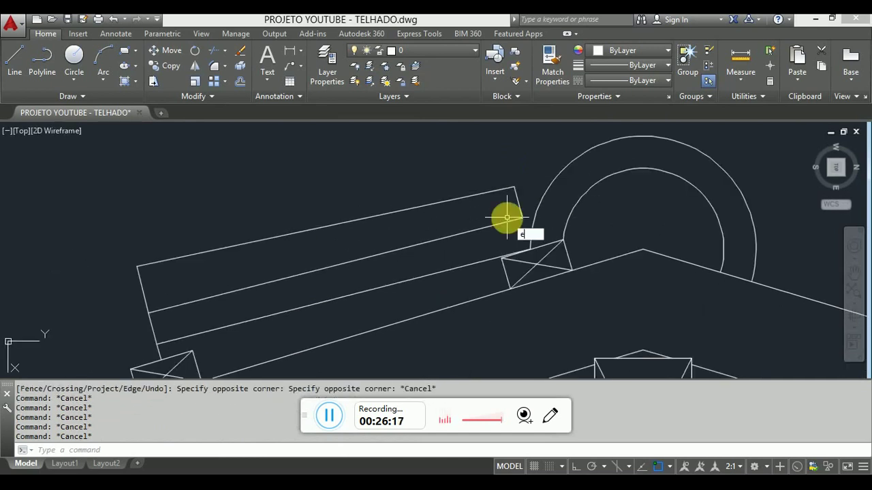
type("ex")
key("Return")
key("Return")
left_click(512, 233)
left_click(486, 191)
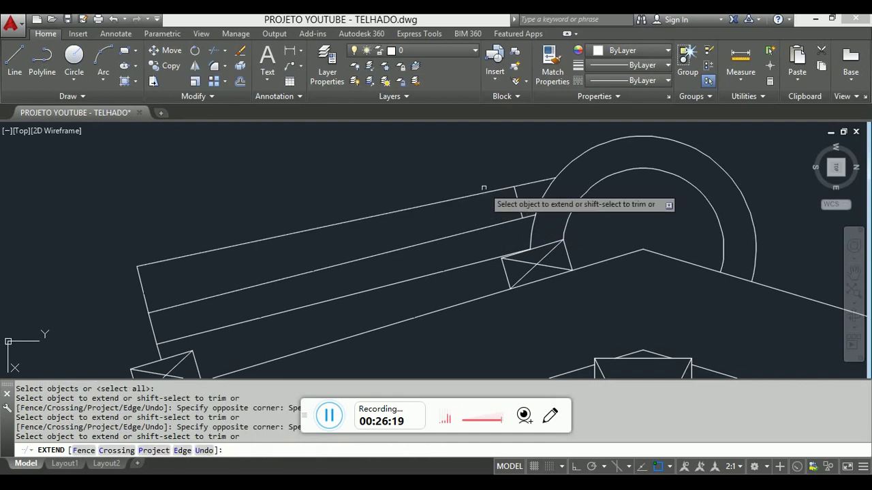
key("Escape")
Fillet the middle long tile line with the outer ridge-cap arc so they meet in a sharp corner.
type("f")
key("Return")
left_click(526, 217)
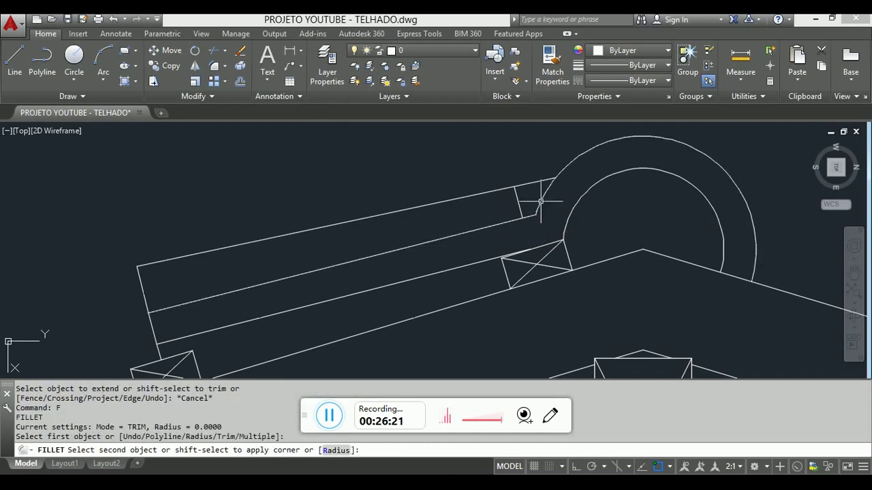
left_click(517, 202)
key("Escape")
Erase the short 2-unit line across the upper tile near the ridge cap.
left_click(517, 202)
left_click(502, 198)
key("e")
key("Return")
key("Escape")
key("Escape")
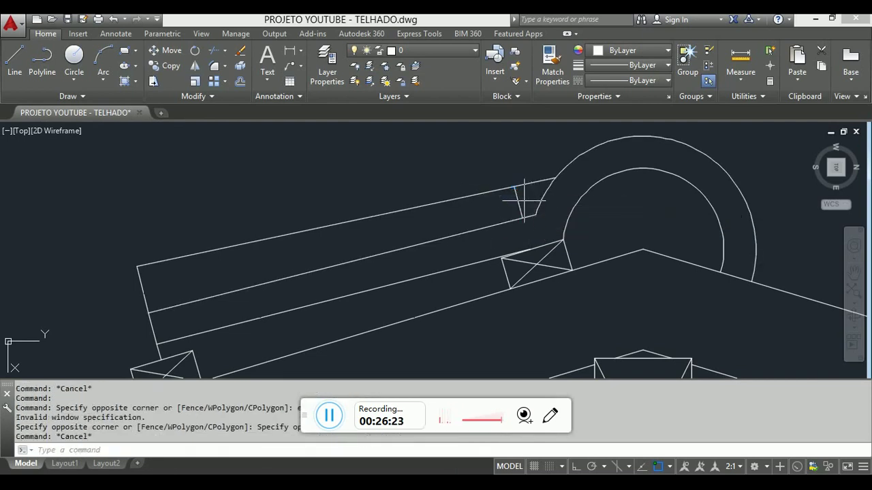
left_click(524, 200)
left_click(512, 197)
type("e")
key("Return")
scroll(543, 192, "down", 4)
scroll(533, 221, "up", 4)
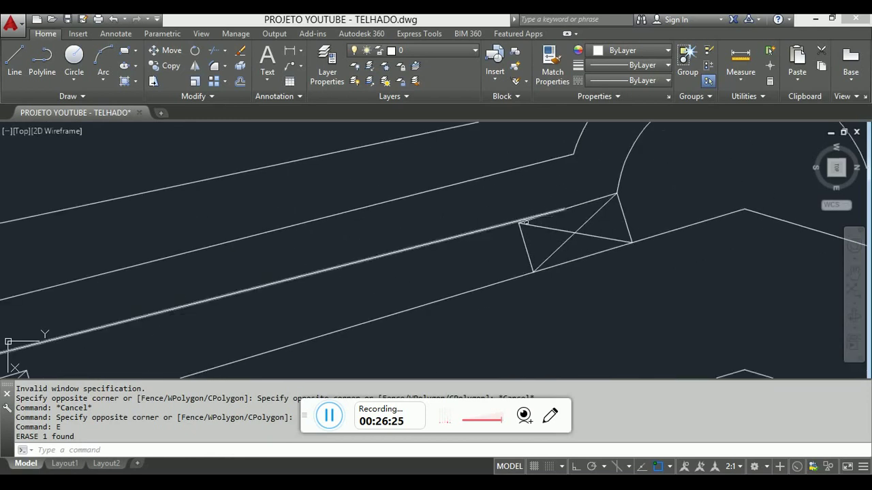
scroll(471, 253, "down", 2)
left_click(516, 193)
key("Escape")
scroll(436, 211, "down", 2)
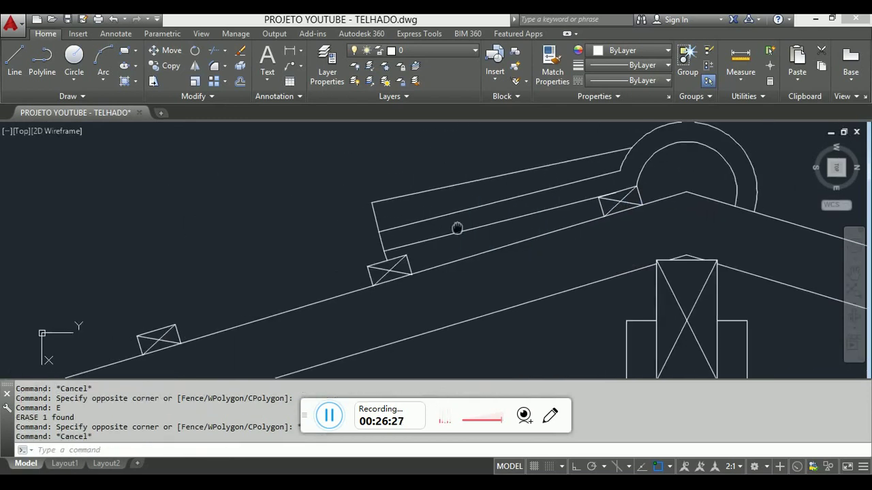
scroll(457, 227, "up", 4)
scroll(486, 201, "down", 5)
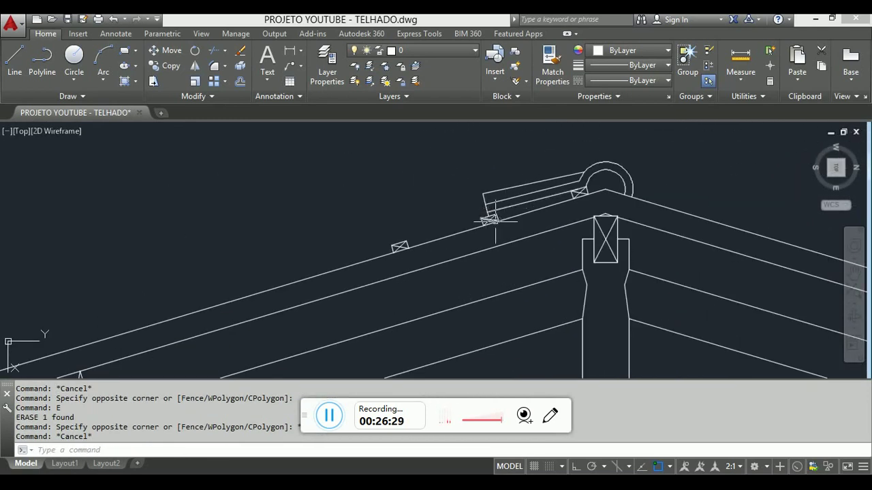
scroll(495, 220, "up", 4)
left_click(561, 199)
left_click(542, 179)
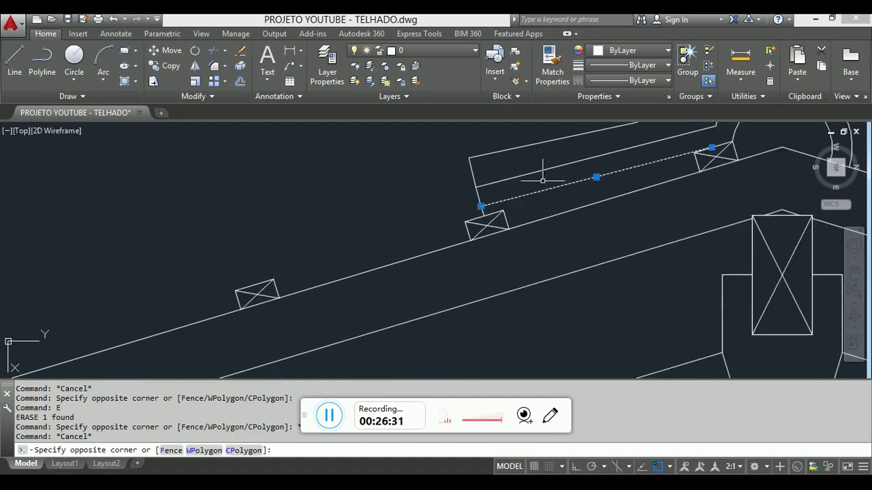
left_click(514, 184)
left_click(504, 166)
left_click(469, 196)
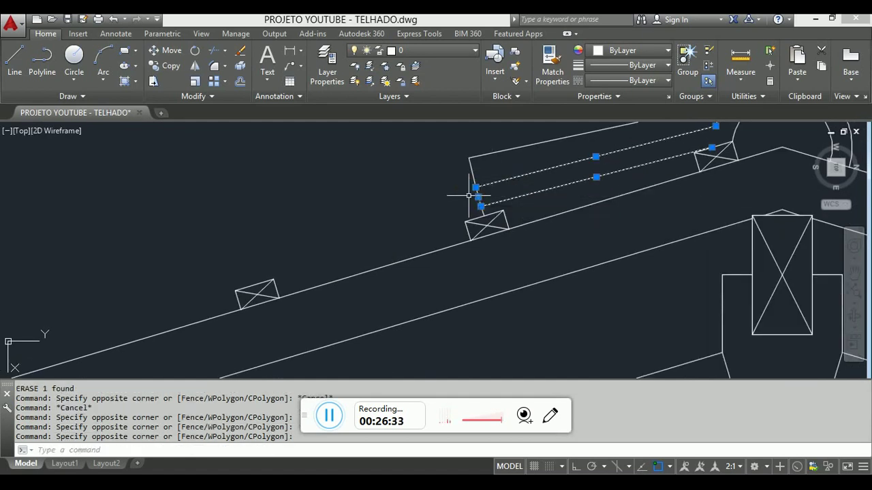
key("Return")
scroll(495, 205, "up", 2)
key("Escape")
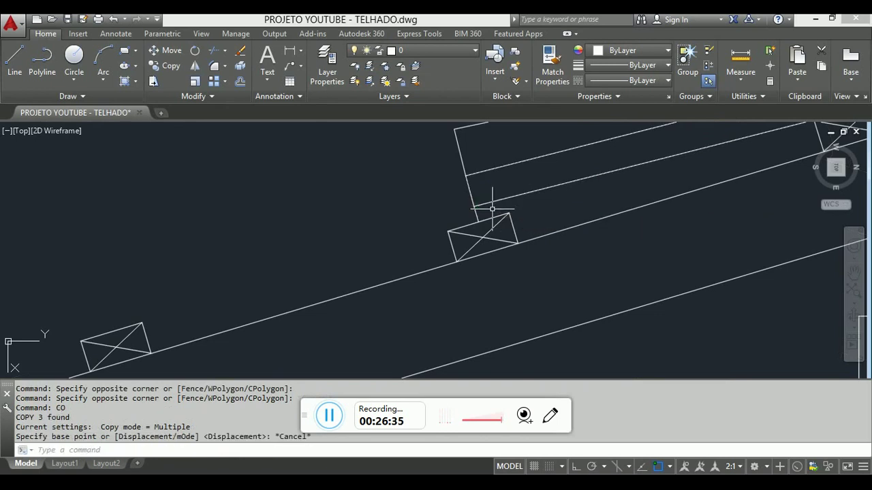
Copy the lower tile's two long lines and two short end lines down the slope, from the underside's ridge-side end to the second batten's top-edge midpoint.
left_click(493, 210)
left_click(467, 191)
left_click(500, 176)
left_click(484, 160)
scroll(429, 175, "down", 2)
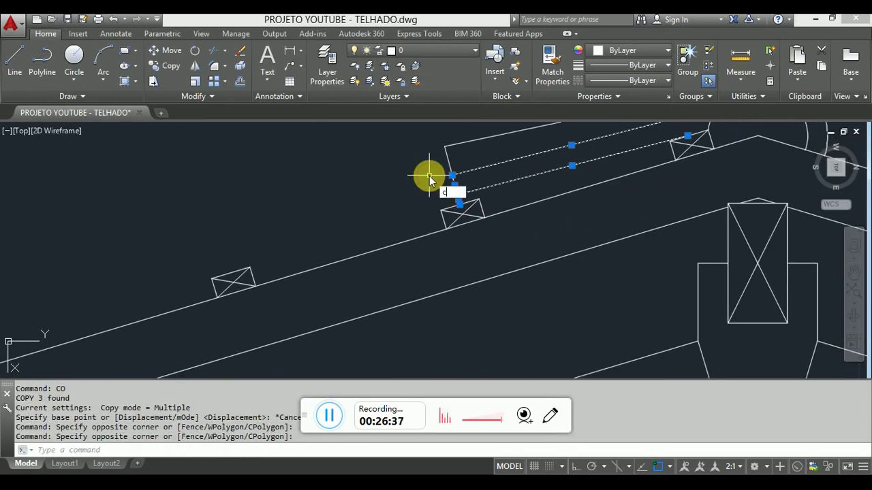
type("o")
key("Return")
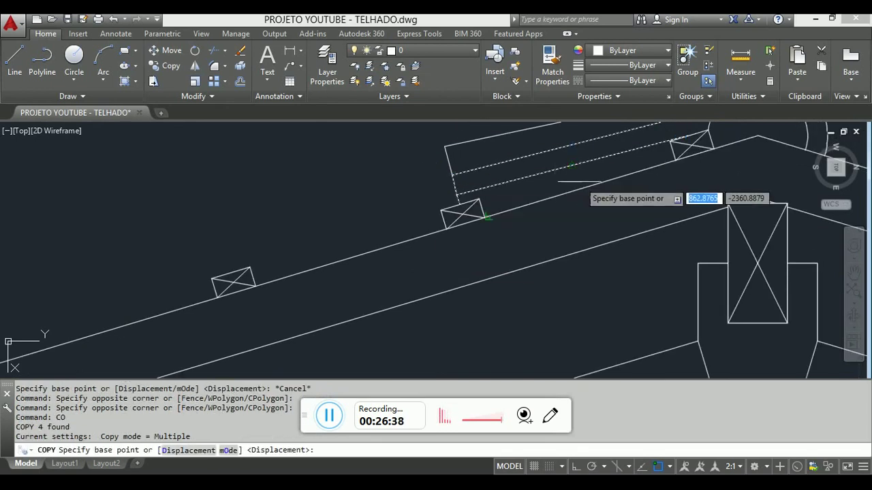
left_click(688, 136)
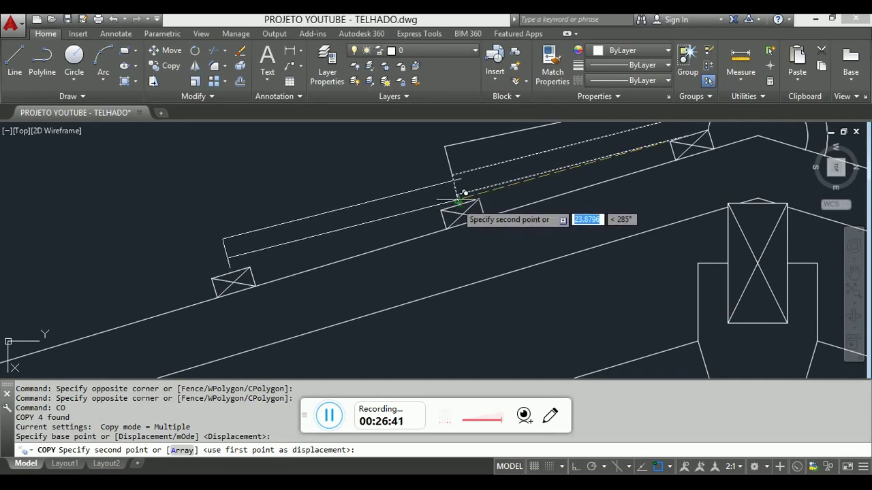
left_click(457, 203)
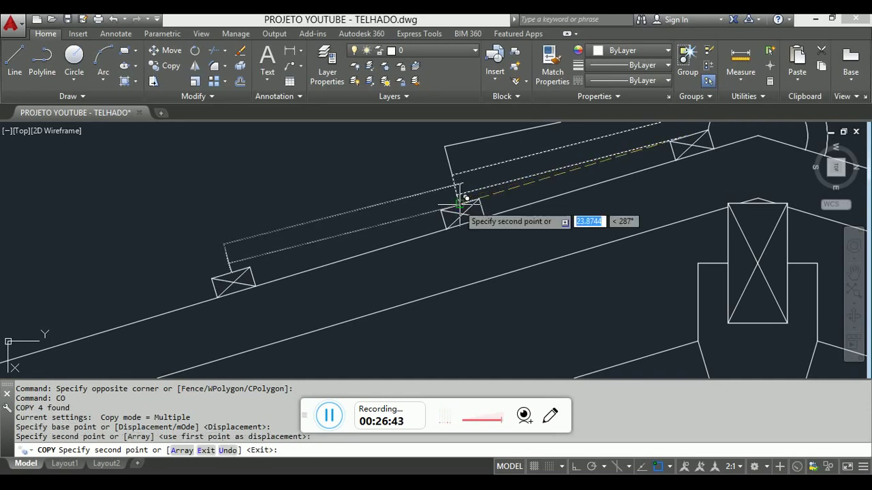
key("Escape")
Trim the copied tile's upper line where it overshoots the eave-side end of the tile above.
scroll(470, 184, "up", 5)
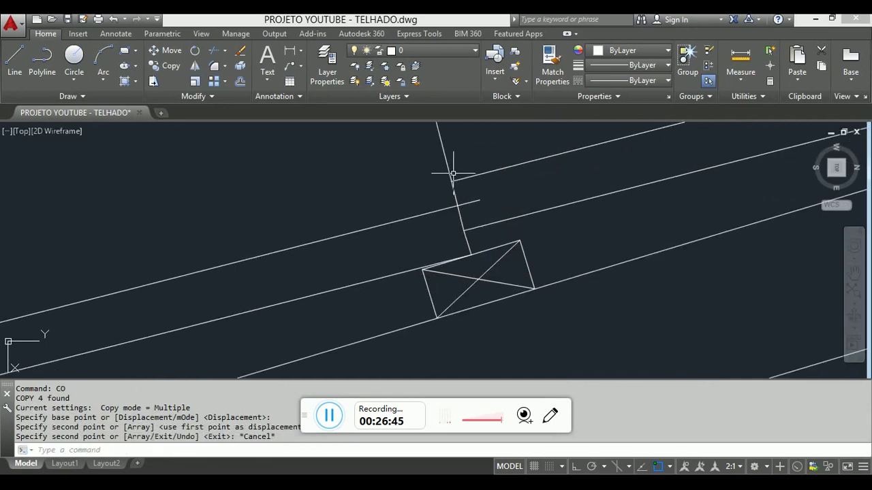
key("Escape")
key("Return")
key("Return")
left_click(481, 209)
left_click(470, 194)
scroll(473, 195, "down", 4)
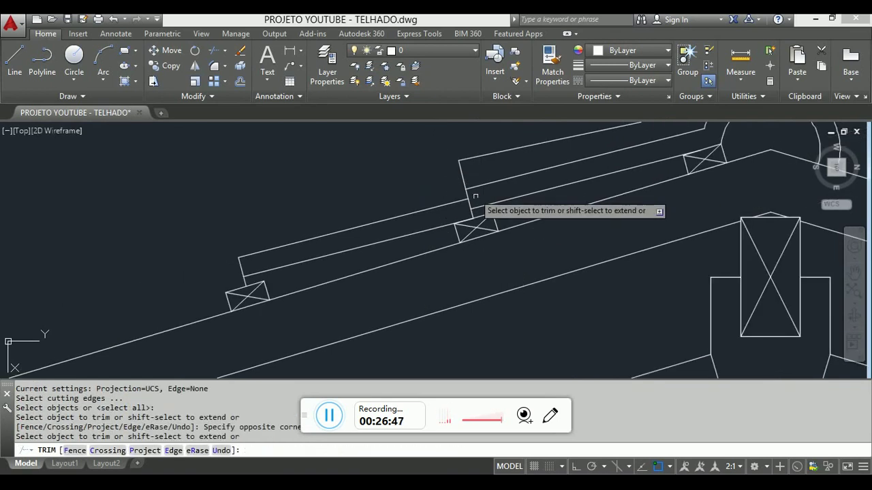
key("Escape")
Copy the upper overlapping tile's top line and eave-side end line onto the outer eave corner of the copied tile.
scroll(342, 183, "down", 4)
scroll(342, 183, "up", 4)
left_click(391, 180)
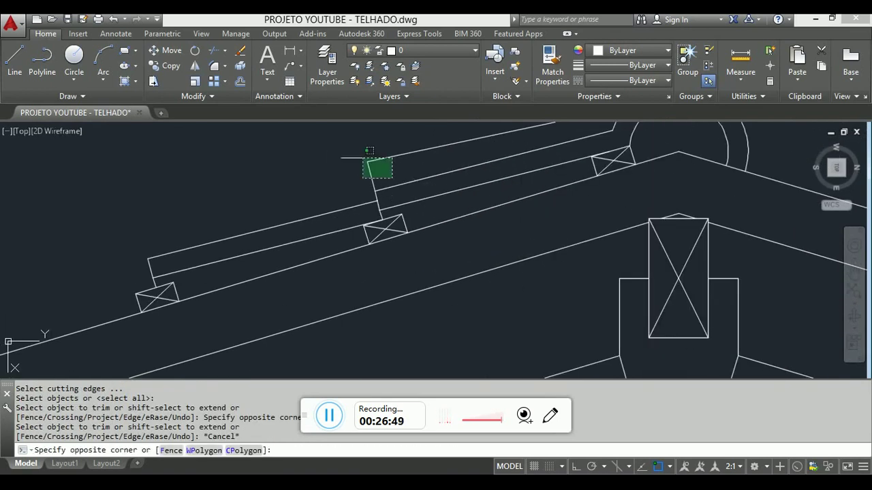
left_click(346, 146)
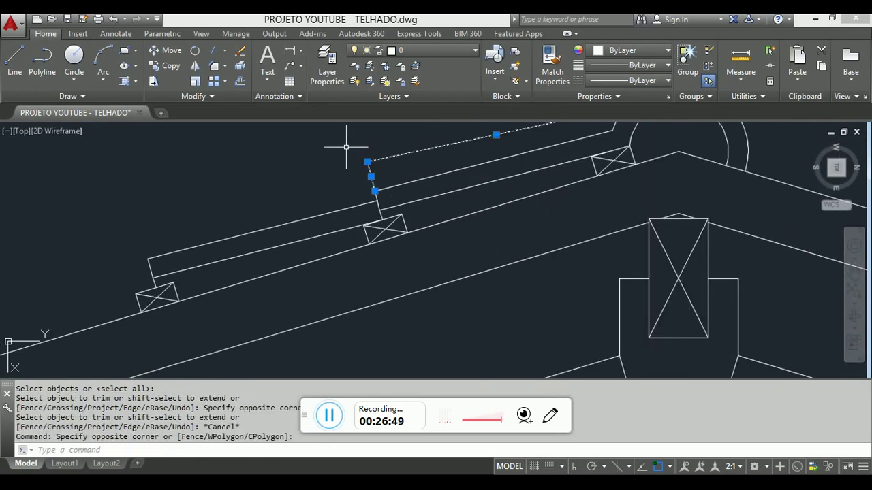
left_click(374, 192)
left_click(147, 257)
key("Escape")
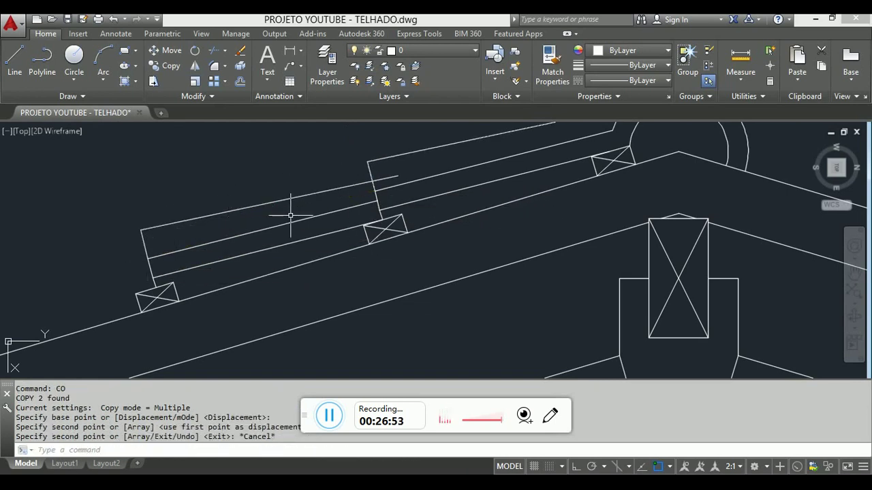
type("tr")
key("Return")
scroll(290, 216, "up", 3)
left_click(373, 164)
left_click(386, 159)
key("Escape")
key("Escape")
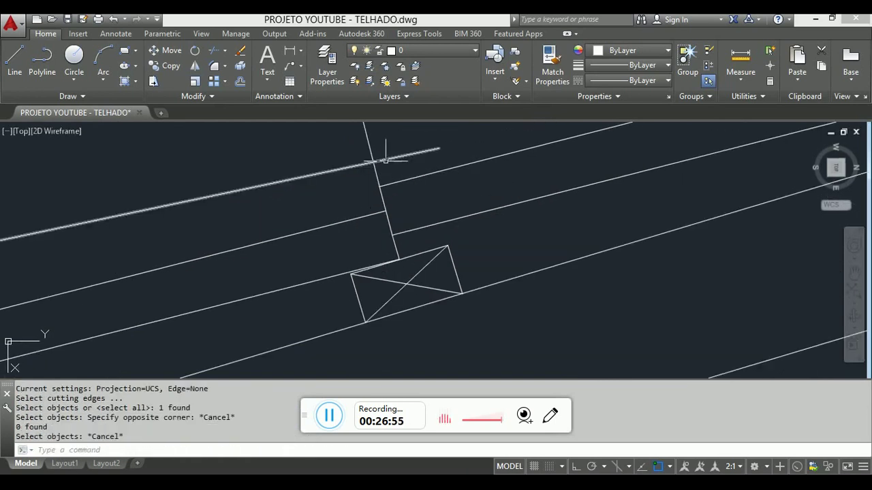
Trim the copied top line where it passes the uppermost tile's eave-side end line.
type("tr")
left_click(392, 167)
left_click(379, 175)
key("Return")
left_click(413, 136)
left_click(405, 145)
scroll(409, 149, "down", 5)
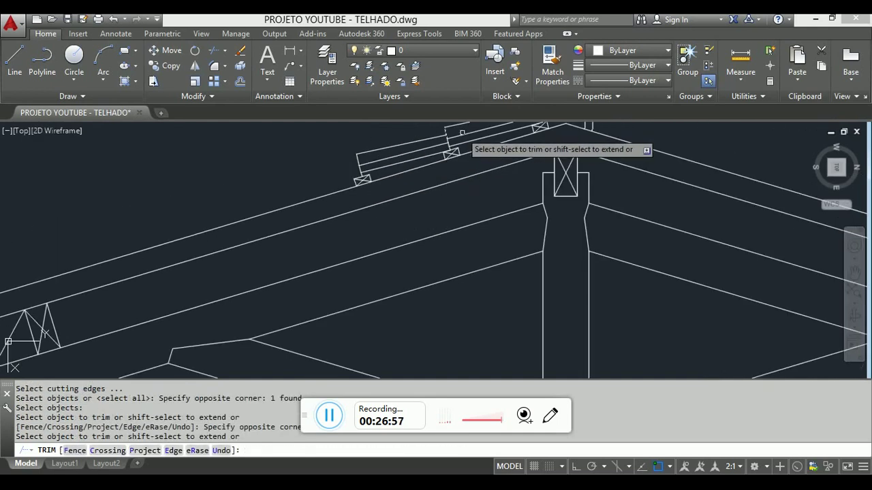
key("Escape")
scroll(364, 157, "up", 2)
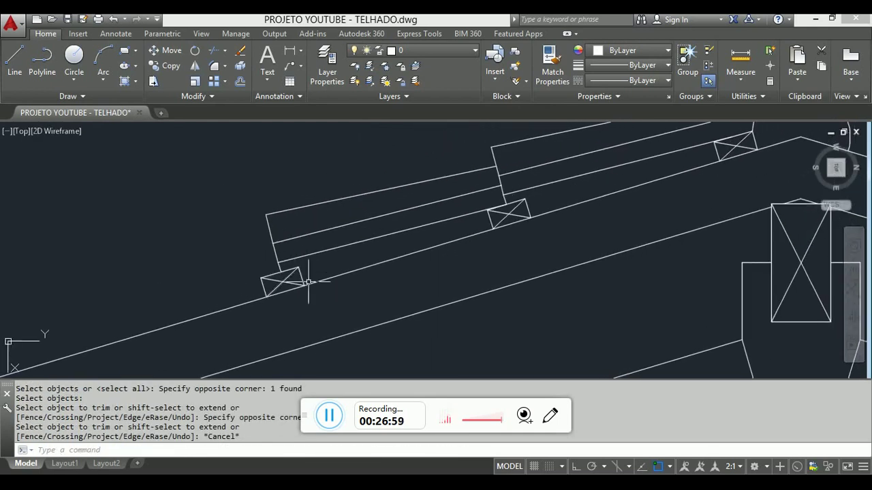
Examine how the overlapping tiles repeat from batten to batten below the ridge cap on the reference roof.
scroll(309, 281, "down", 8)
key("Escape")
key("Escape")
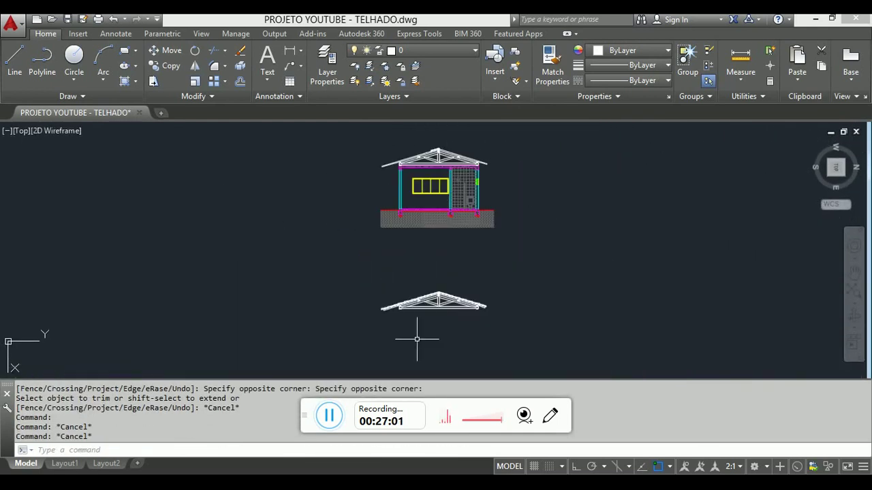
scroll(426, 314, "up", 7)
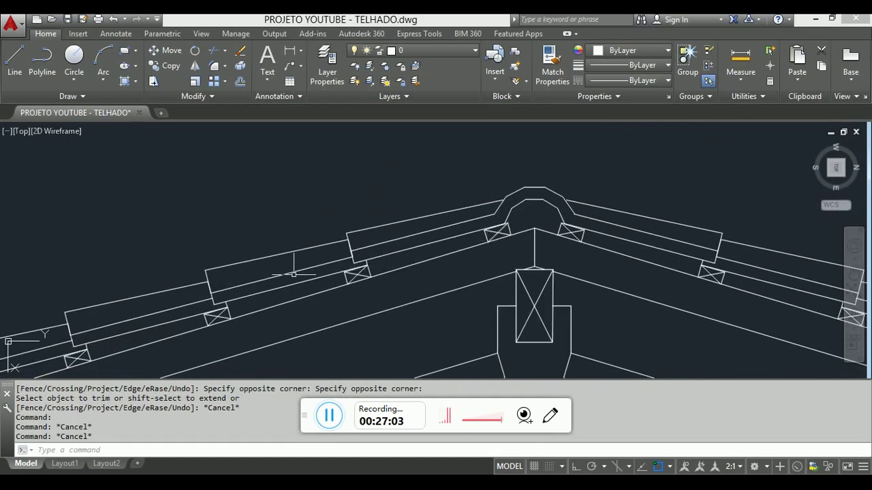
Erase the short line joining the uppermost tile's eave-side end to the second batten from the ridge.
scroll(362, 288, "down", 6)
scroll(374, 286, "up", 2)
scroll(346, 171, "up", 2)
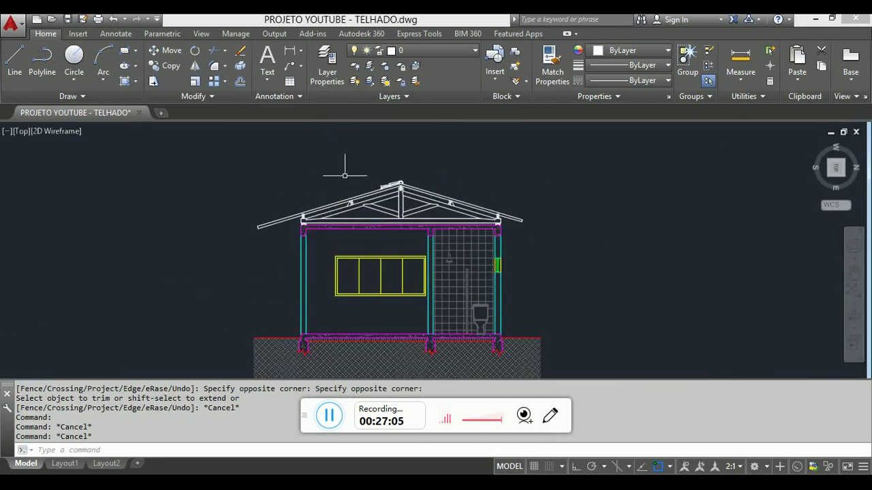
scroll(430, 205, "up", 3)
scroll(430, 204, "up", 4)
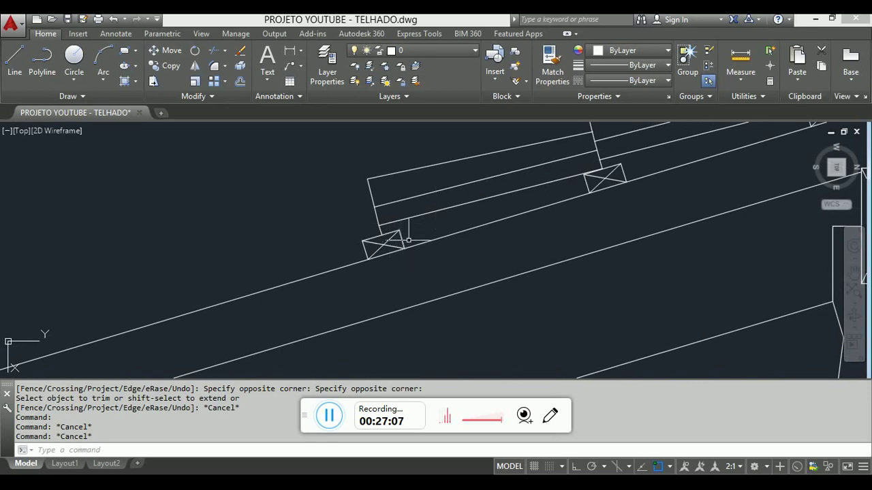
scroll(344, 243, "down", 2)
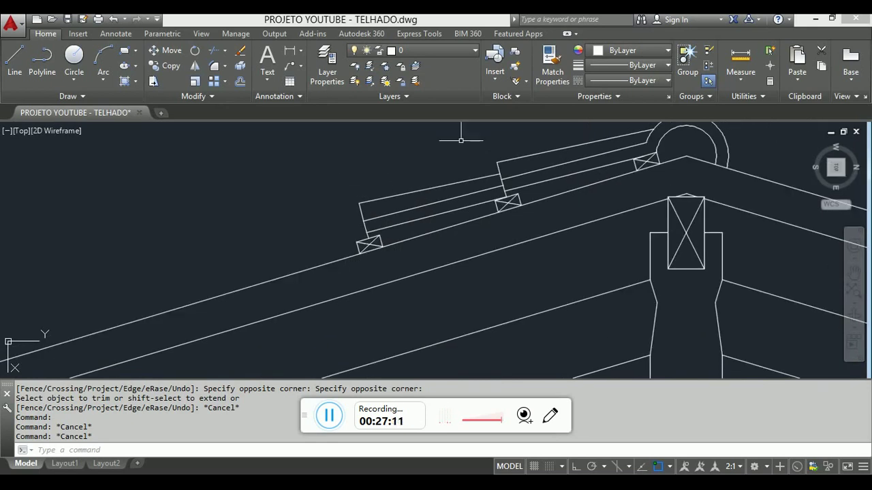
scroll(518, 193, "up", 3)
left_click(472, 182)
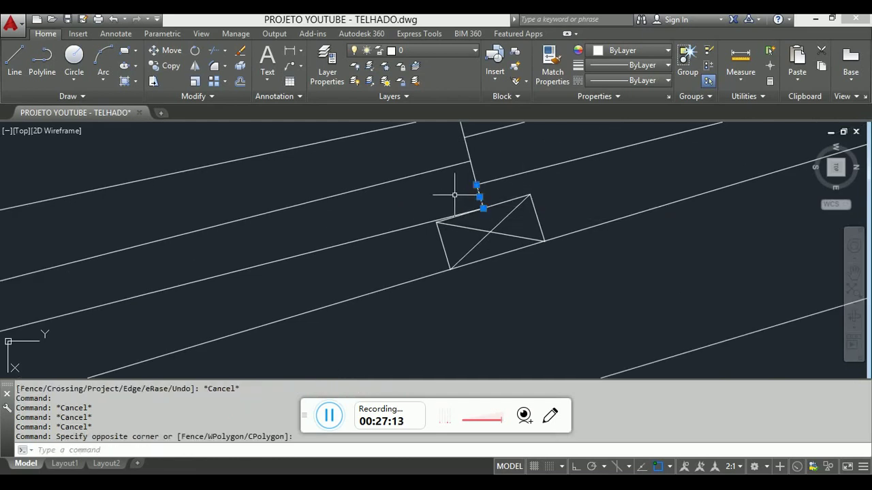
left_click(493, 216)
type("E")
key("Return")
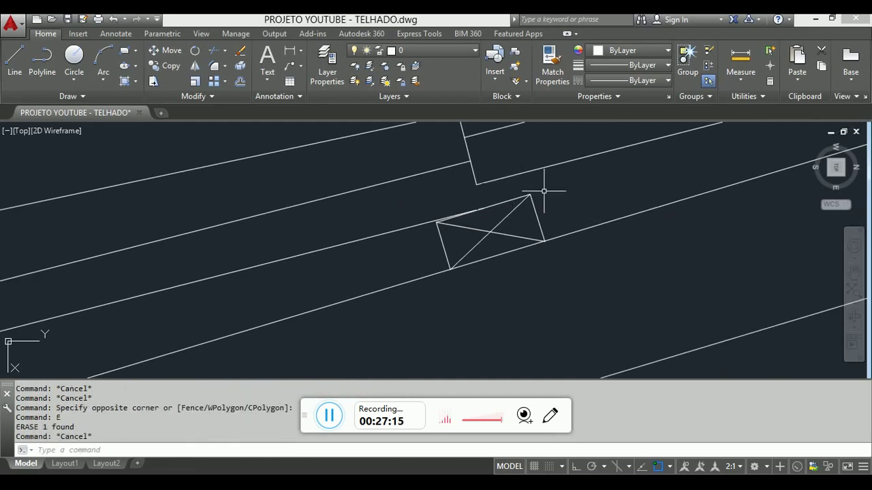
Draw a short line from the second batten's upper ridge-side corner to the underside of the uppermost tile.
type("L")
key("Return")
left_click(530, 195)
key("Escape")
scroll(531, 170, "down", 3)
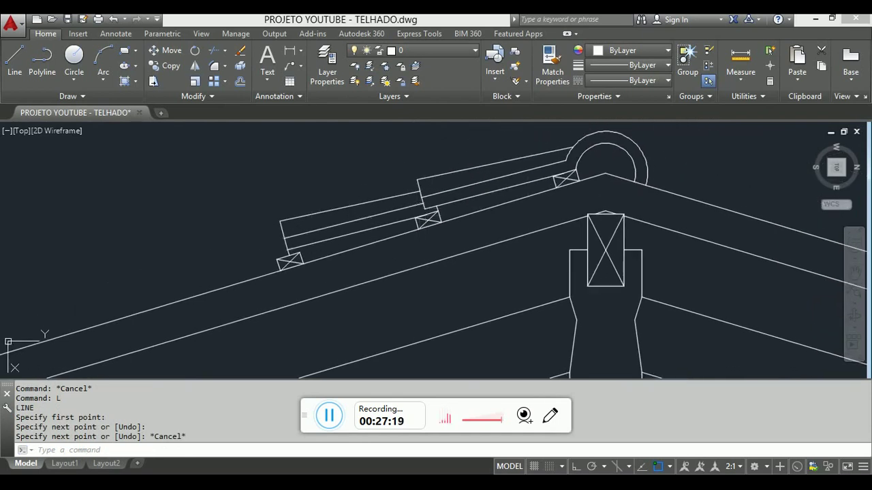
Move the short line under the lower tile's eave-side end onto the upper ridge-side corner of the third batten.
key("Escape")
key("Escape")
scroll(280, 255, "up", 3)
left_click(311, 243)
left_click(286, 254)
type("M")
key("Return")
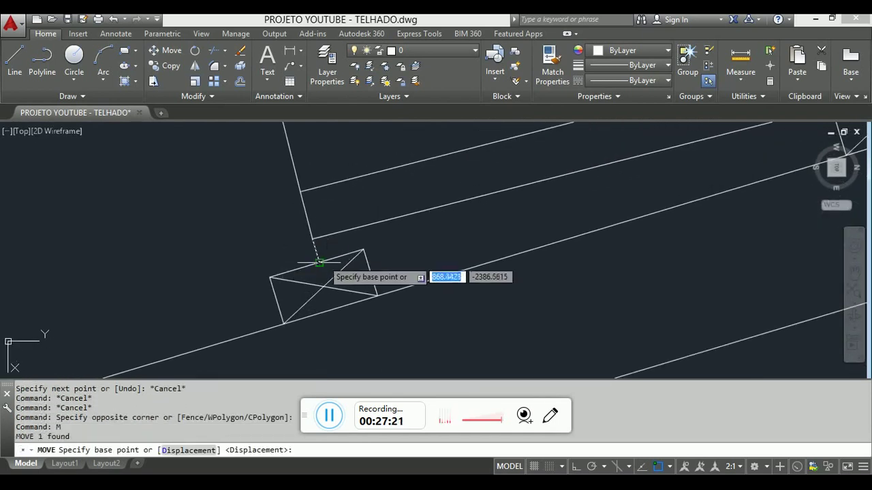
left_click(318, 262)
key("Escape")
scroll(311, 253, "down", 4)
scroll(283, 254, "up", 3)
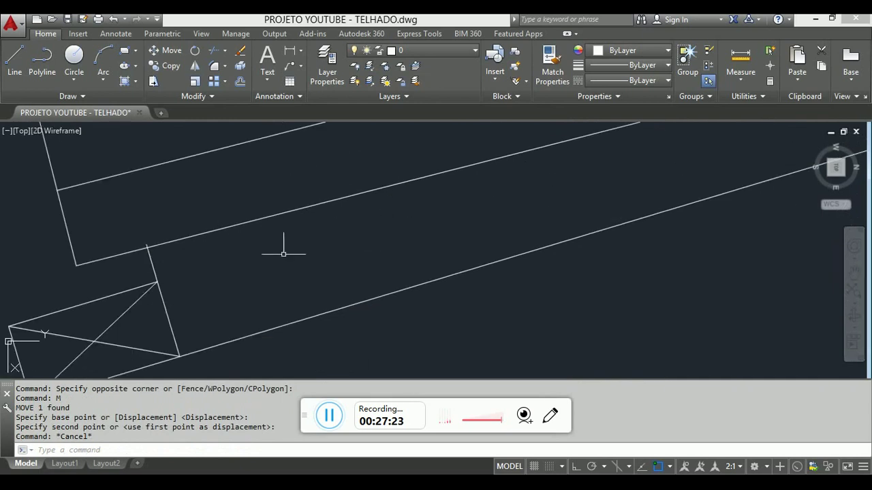
Trim the moved short line where it projects past the underside of the lower tile.
scroll(152, 263, "up", 4)
type("TR")
key("Return")
key("Return")
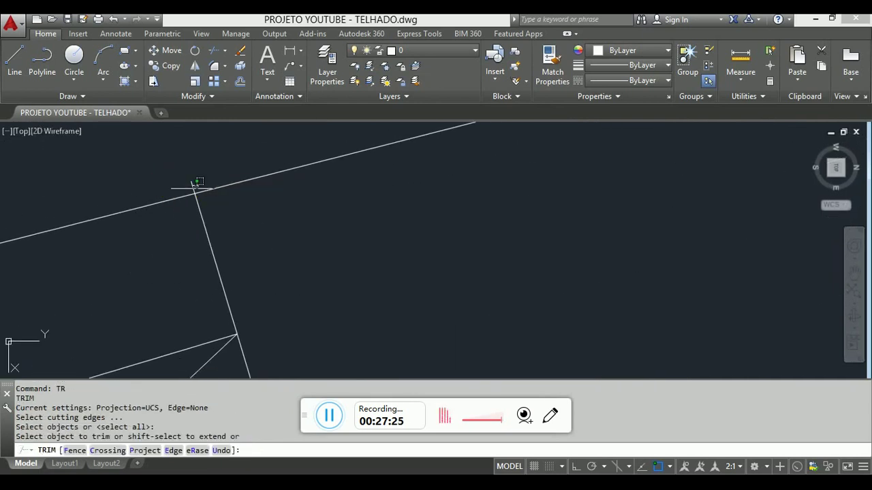
double_click(198, 182)
scroll(263, 204, "down", 4)
scroll(340, 174, "up", 4)
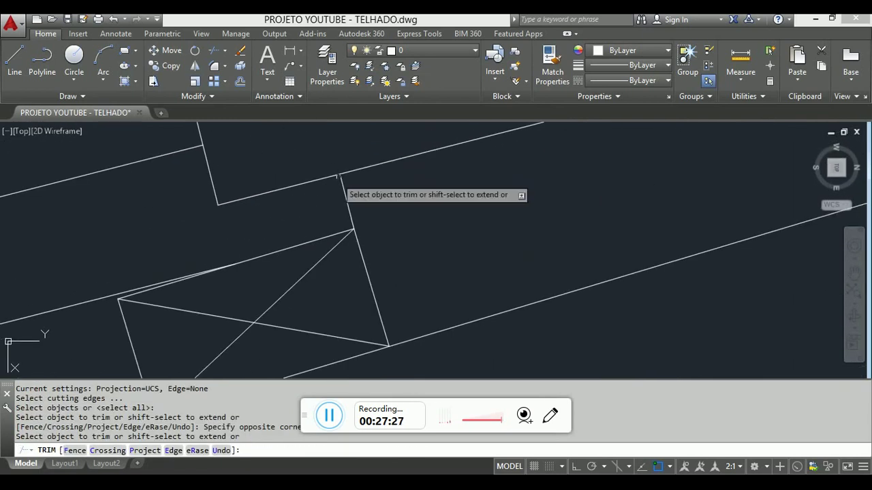
scroll(337, 176, "down", 4)
key("Escape")
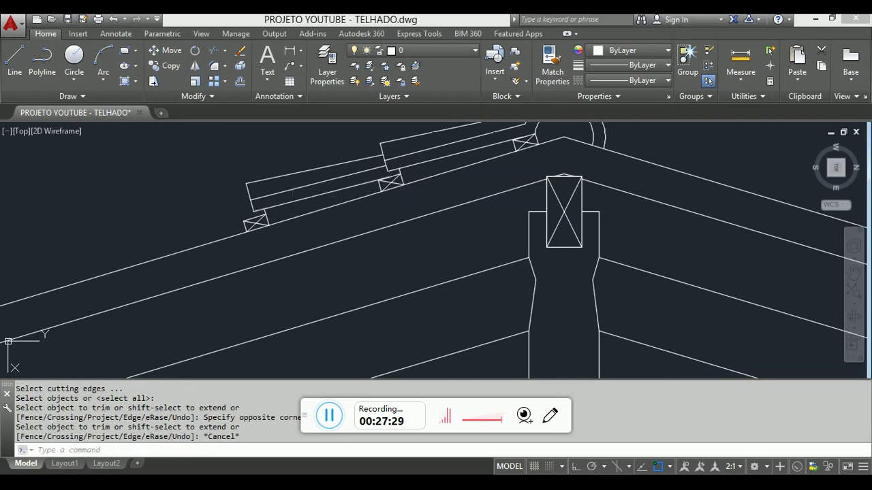
Try to copy the lower tile with its batten one spacing down the slope, using the second batten's lower eave-side corner as base point.
left_click(293, 195)
left_click(234, 155)
scroll(262, 208, "up", 3)
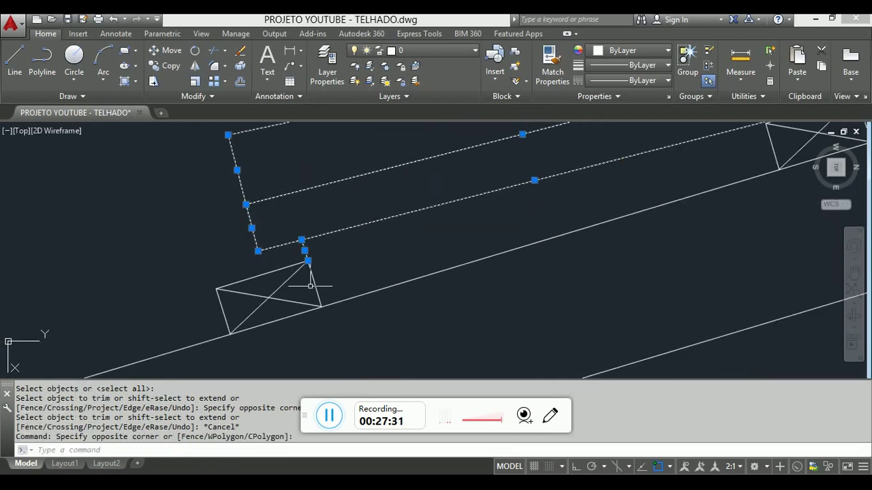
left_click(366, 333)
left_click(225, 232)
left_click(195, 263)
left_click(286, 320)
scroll(354, 204, "down", 3)
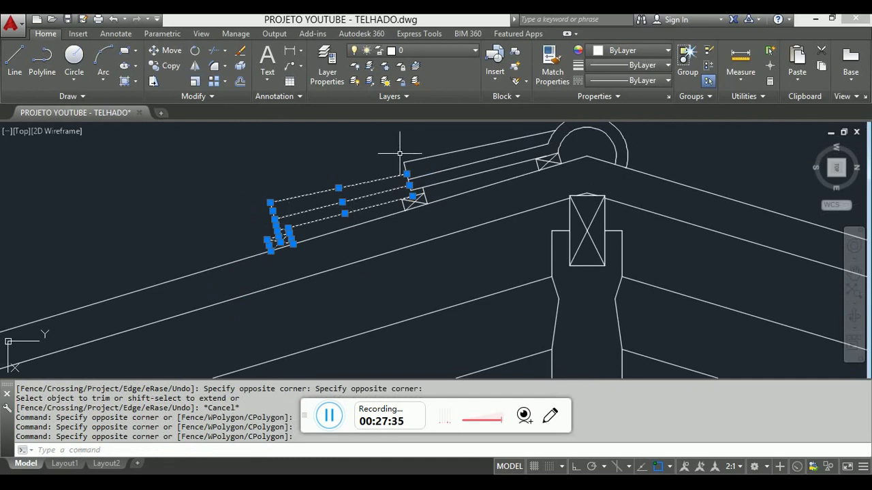
type("o")
key("Return")
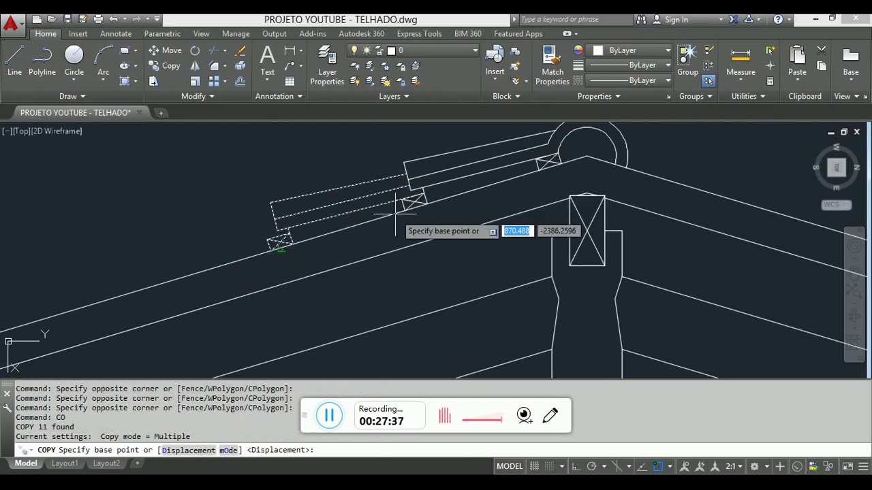
scroll(395, 205, "up", 2)
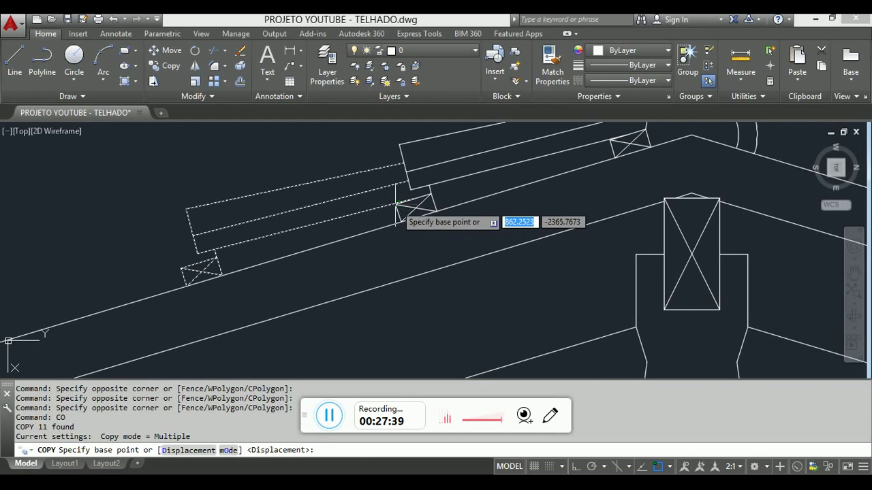
scroll(397, 217, "up", 3)
scroll(383, 188, "down", 2)
scroll(419, 247, "up", 1)
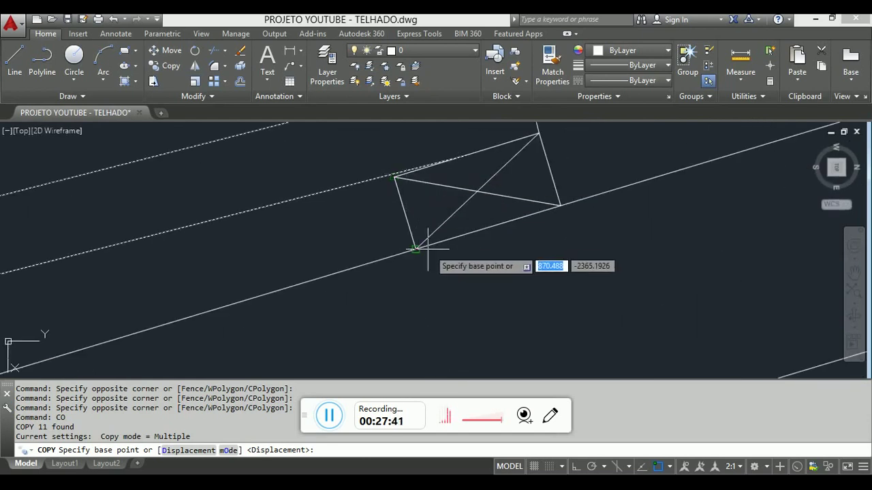
left_click(417, 248)
scroll(402, 251, "down", 3)
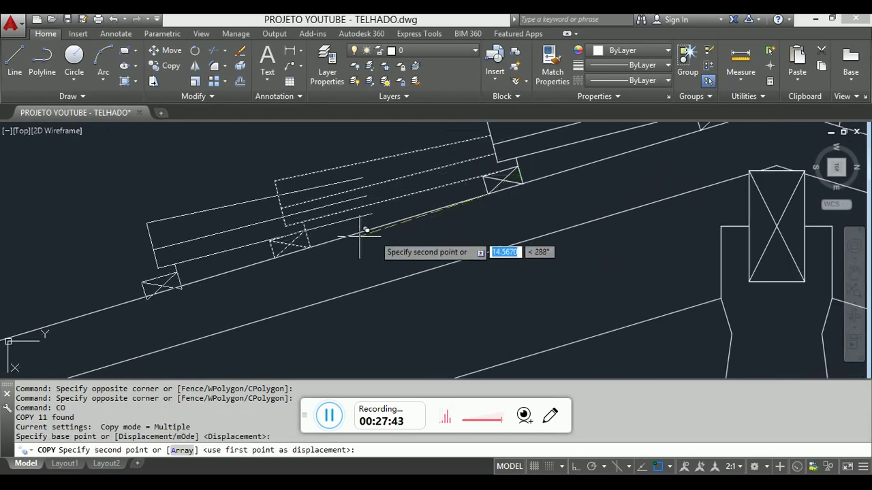
left_click(274, 258)
Place four further copies of the tile and batten down the left slope, each on the preceding batten's lower eave-side corner.
scroll(306, 244, "down", 3)
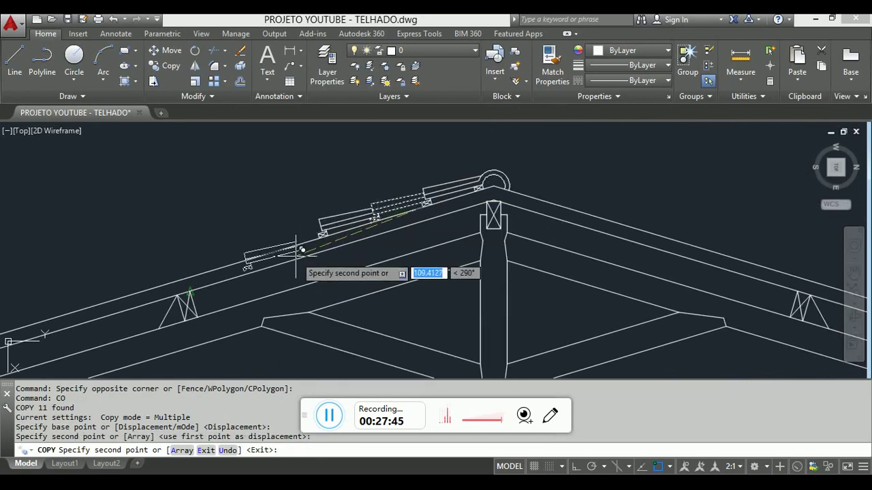
scroll(356, 211, "up", 4)
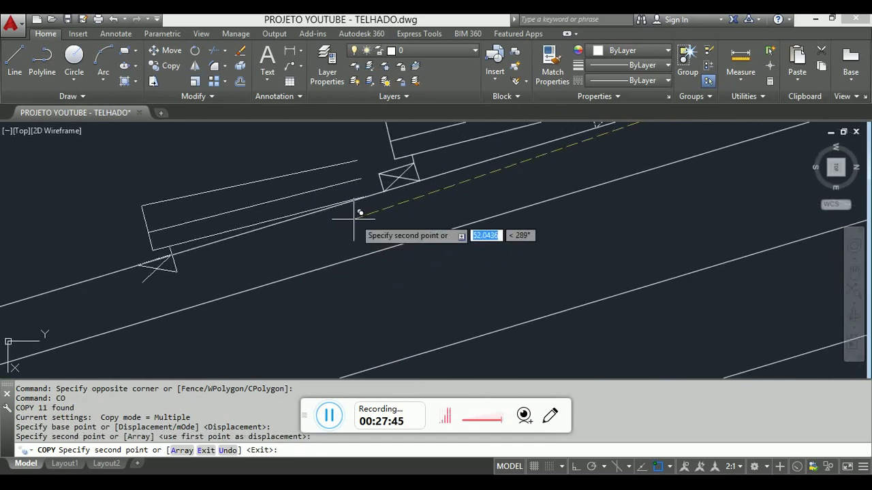
left_click(383, 192)
scroll(385, 193, "down", 3)
scroll(297, 229, "up", 3)
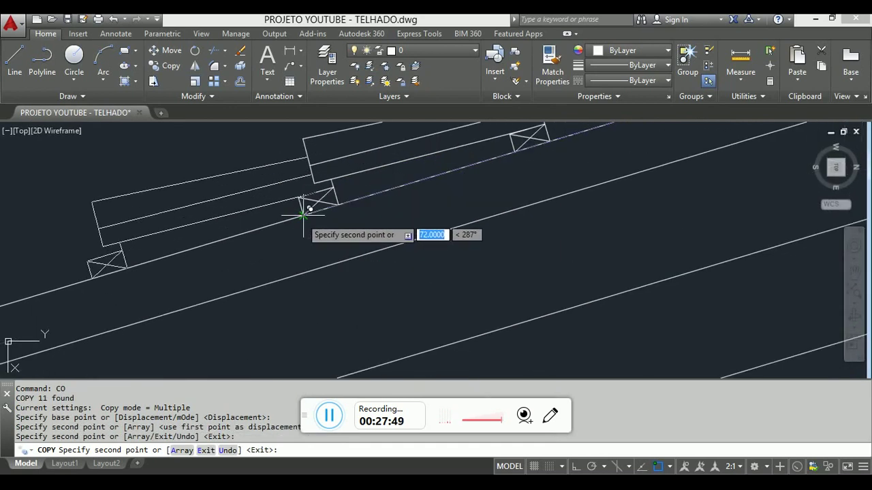
left_click(304, 215)
scroll(487, 191, "down", 3)
scroll(476, 194, "up", 4)
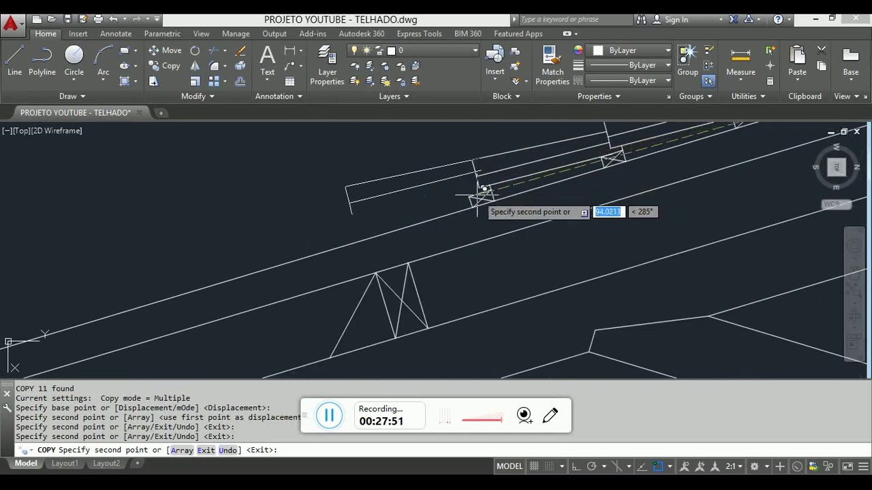
left_click(472, 206)
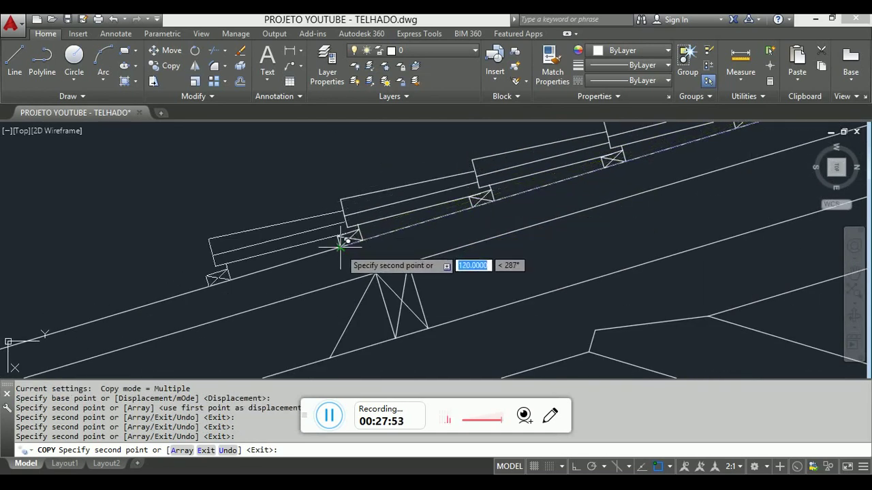
left_click(340, 246)
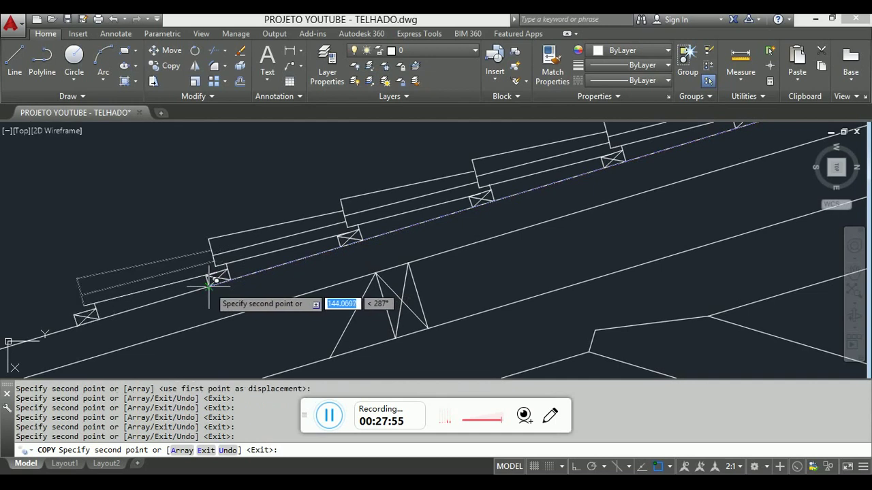
Continue placing tile and batten copies down the rafter until they pass above the wall-side beam.
mouse_move(208, 285)
middle_mouse_down()
mouse_move(420, 211)
mouse_move(468, 176)
middle_mouse_up()
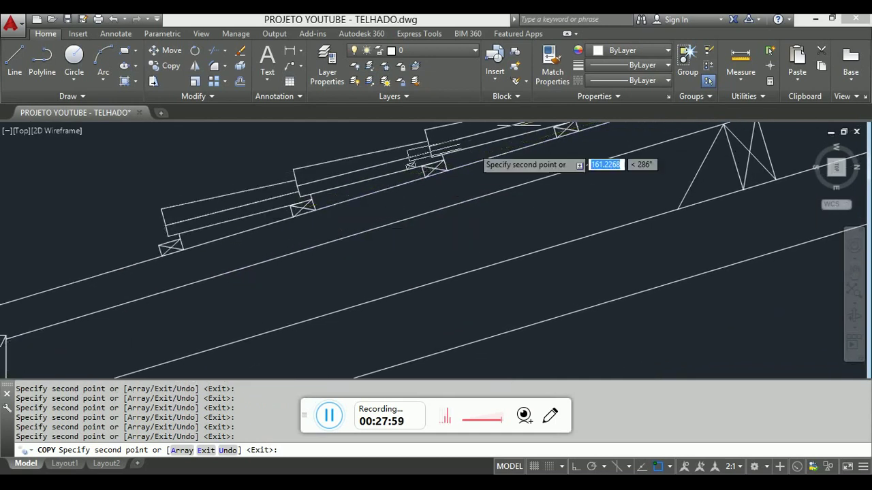
scroll(411, 165, "down", 4)
scroll(449, 177, "up", 3)
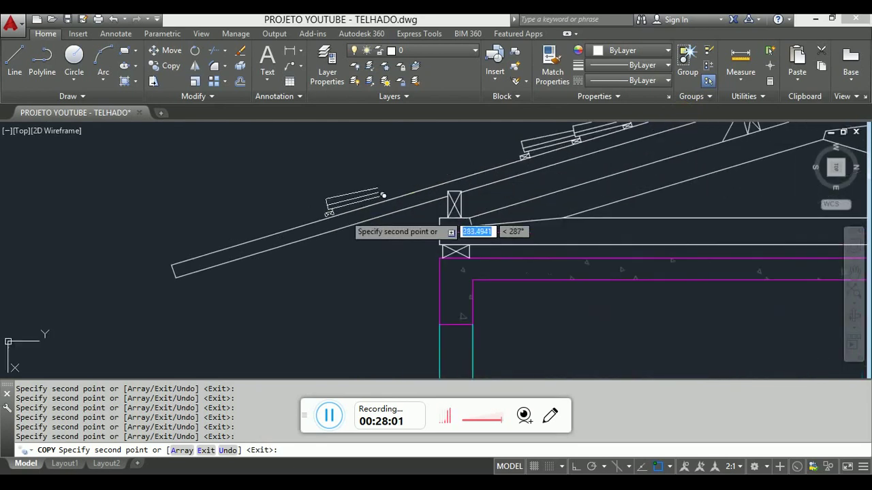
scroll(538, 164, "up", 6)
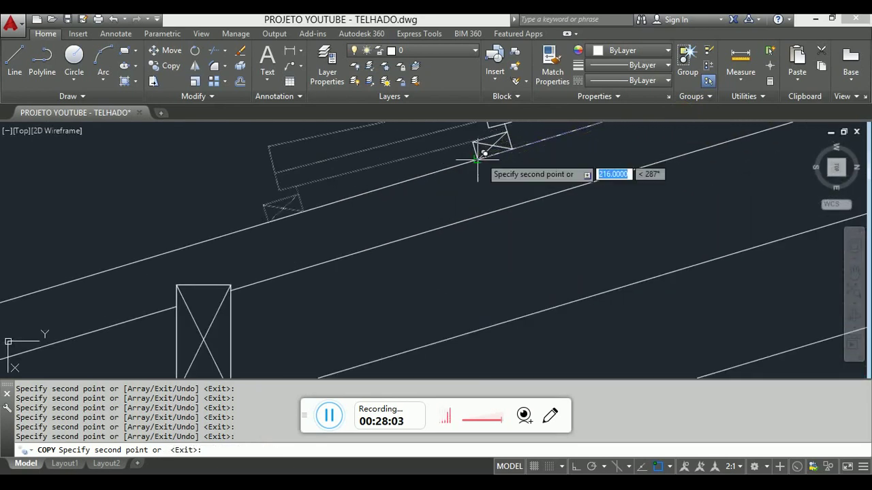
scroll(477, 160, "down", 2)
scroll(428, 175, "up", 2)
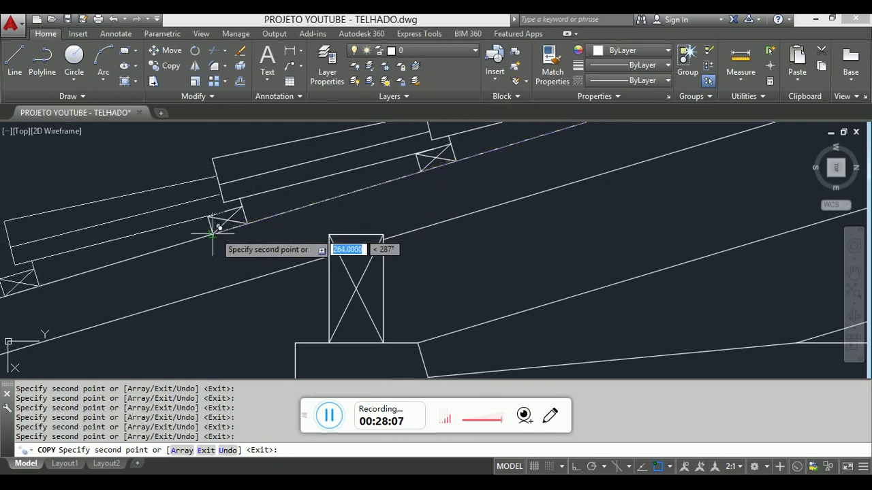
Inspect the joint between the copied tiles, end the Copy command and undo the whole run of copies.
scroll(218, 231, "up", 4)
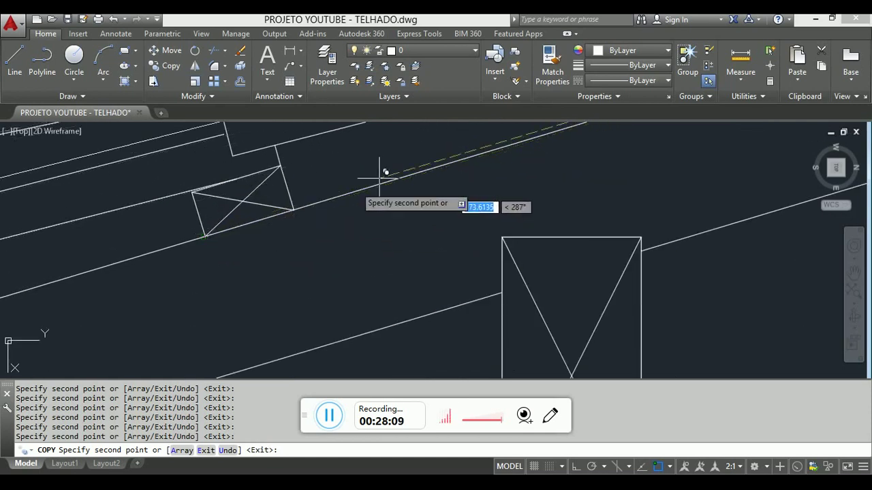
scroll(282, 200, "up", 3)
middle_click_drag(311, 188, 302, 357)
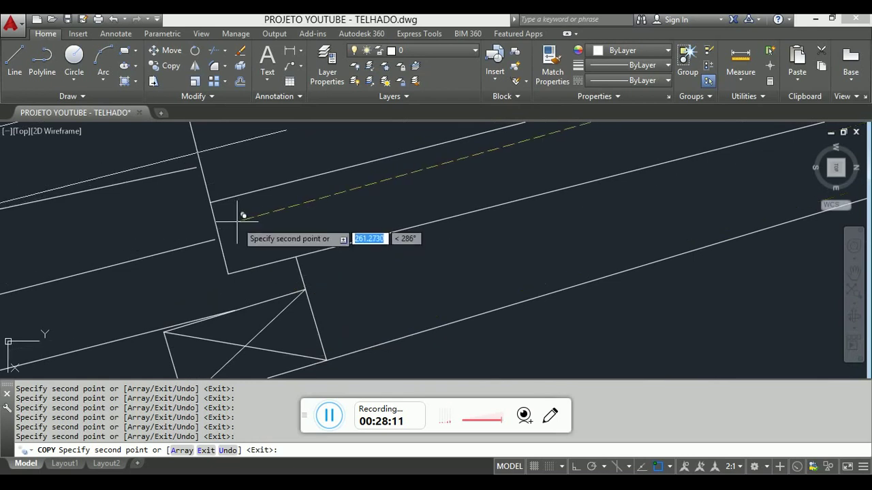
key("Escape")
key("ctrl+z")
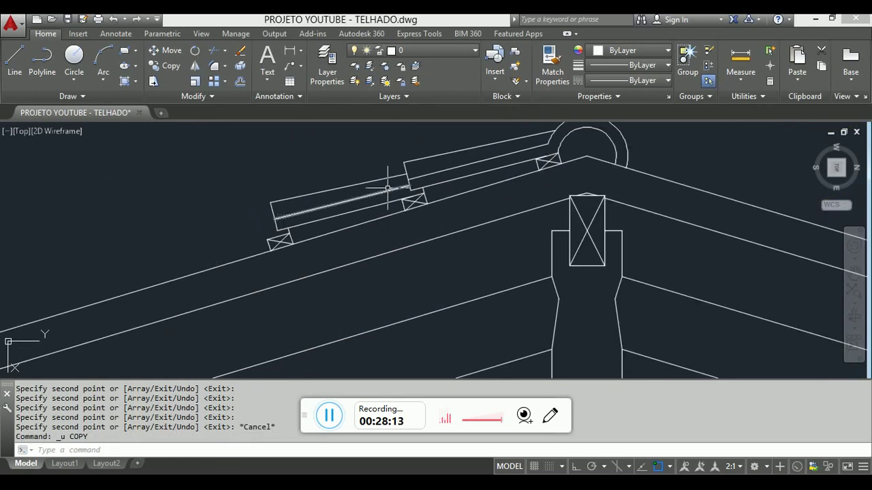
Copy the lower tile with its batten one spacing down the left slope, from the second batten's lower eave-side corner to the lowest batten's matching corner.
scroll(388, 188, "down", 5)
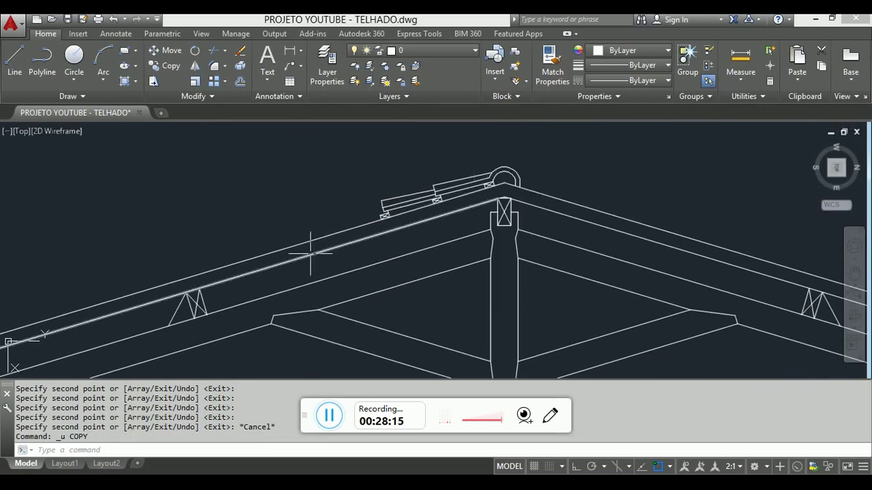
scroll(310, 252, "up", 4)
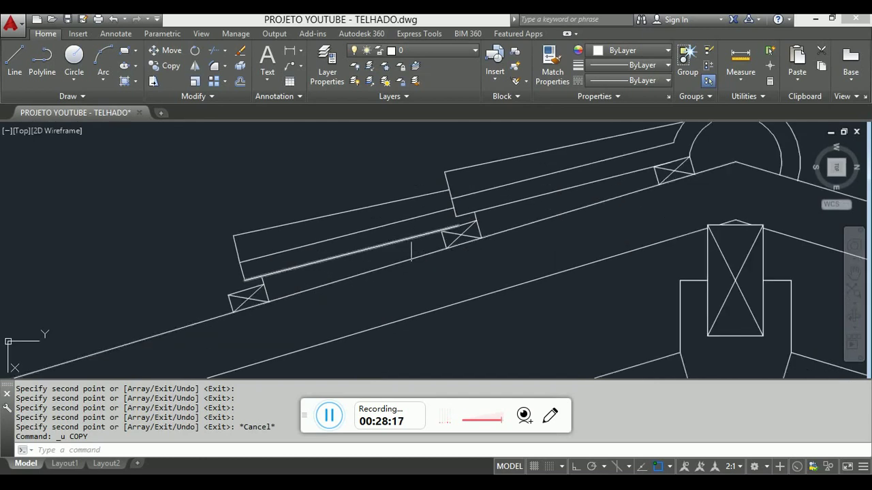
scroll(449, 212, "up", 5)
scroll(496, 178, "down", 5)
left_click(361, 249)
left_click(242, 177)
left_click(220, 203)
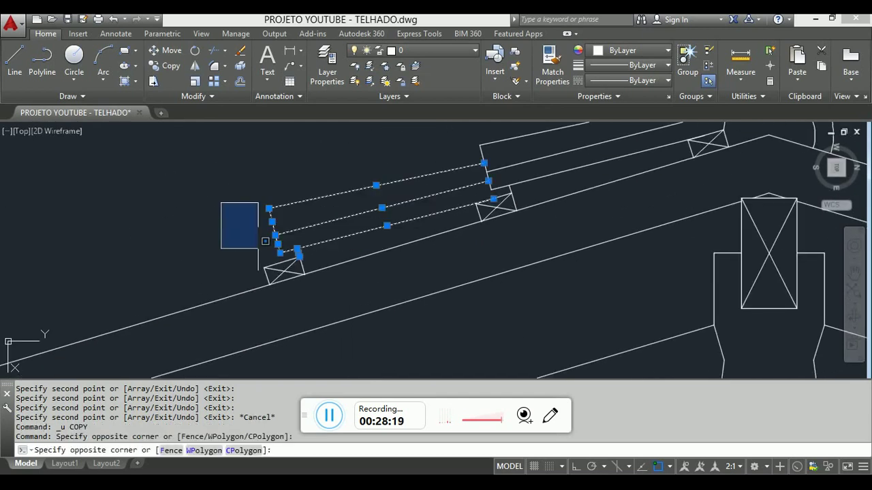
left_click(330, 304)
type("c")
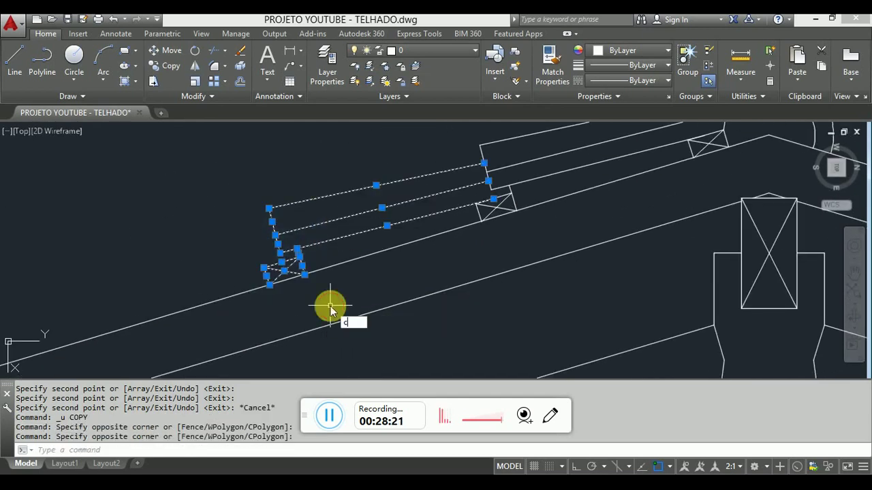
type("o")
key("Return")
scroll(495, 216, "up", 2)
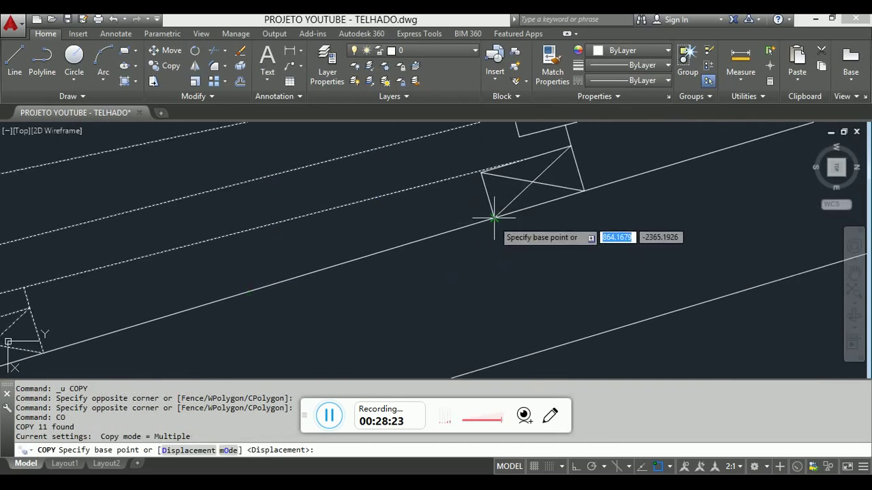
left_click(494, 218)
scroll(492, 205, "down", 3)
scroll(181, 291, "up", 5)
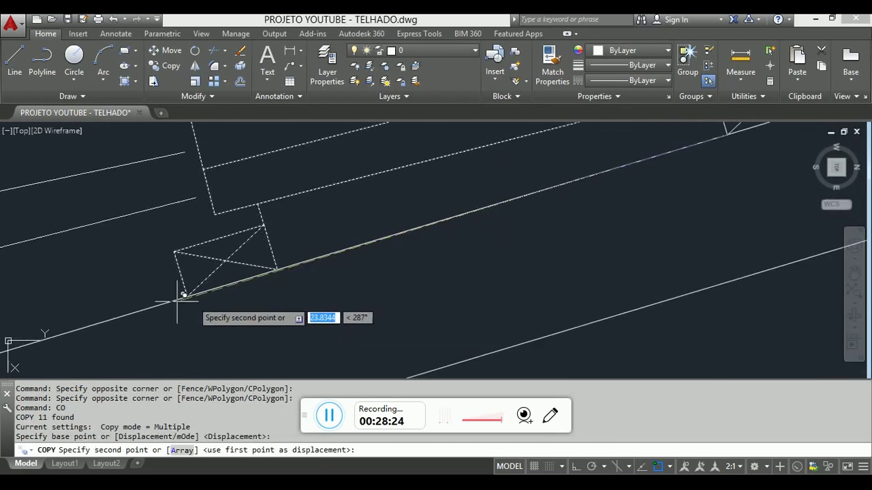
left_click(232, 287)
scroll(450, 233, "down", 3)
scroll(368, 190, "up", 4)
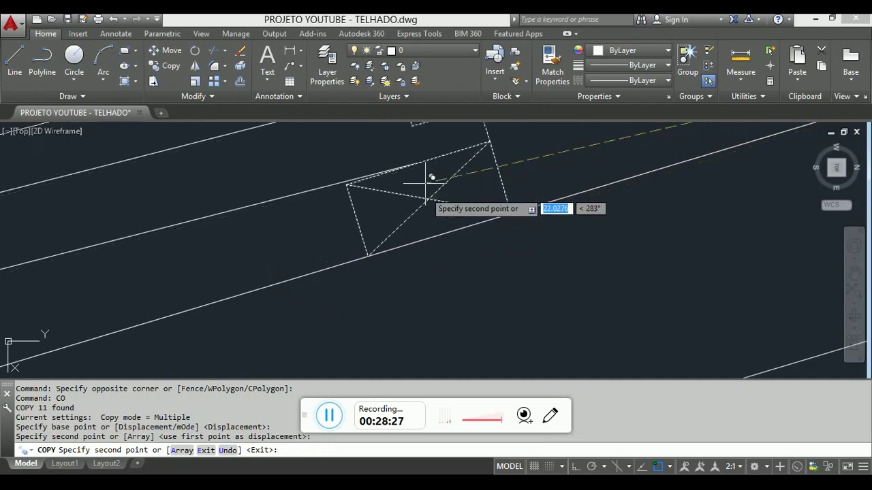
scroll(367, 233, "down", 3)
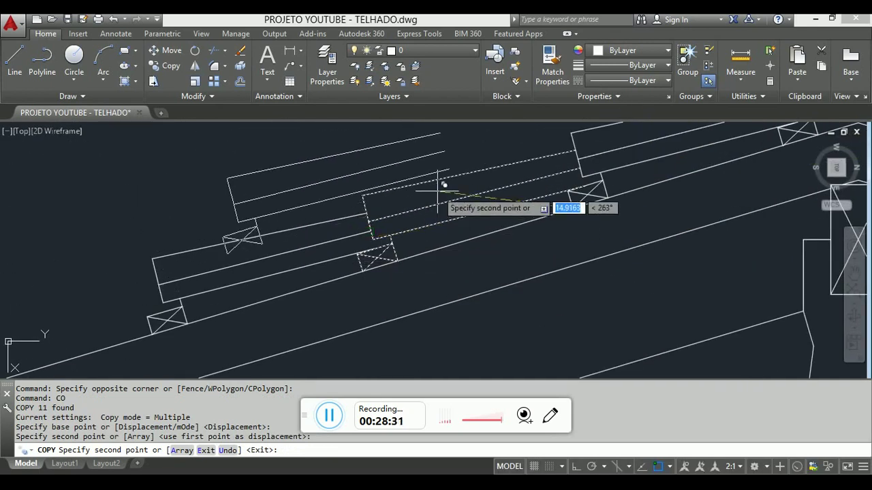
key("Escape")
Extend the copied tile's top and middle lines to the eave-side edge of the tile above it.
scroll(395, 214, "up", 5)
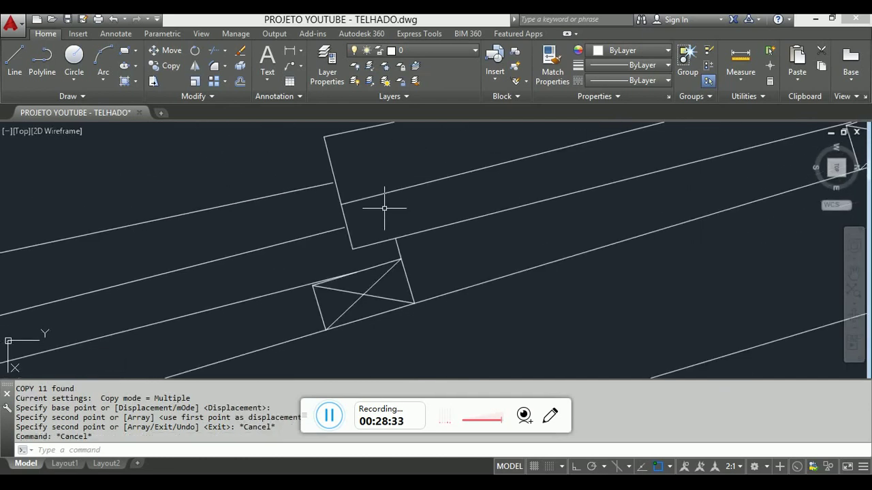
key("Escape")
type("ex")
key("Return")
key("Return")
left_click(317, 241)
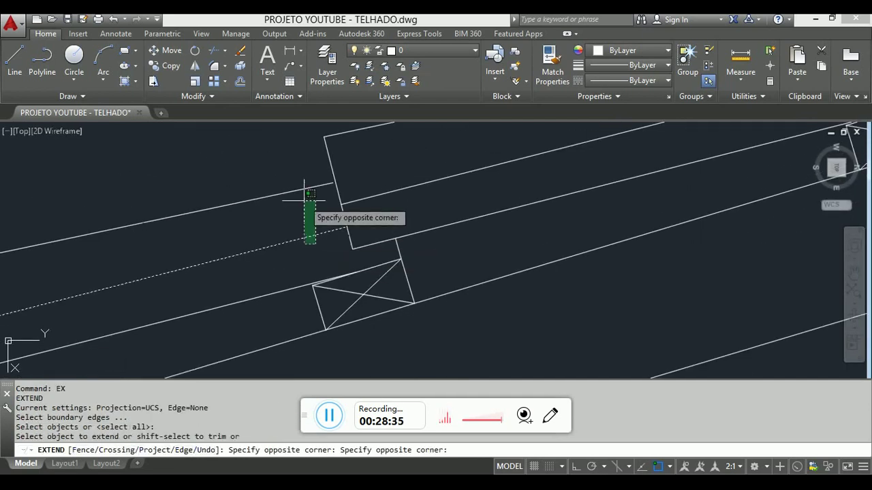
left_click(305, 194)
left_click(315, 216)
left_click(275, 143)
key("Escape")
Copy the extended tile with its batten one spacing down the slope, using the lower eave-side corner of the batten above as base point.
scroll(375, 145, "down", 5)
scroll(477, 146, "up", 5)
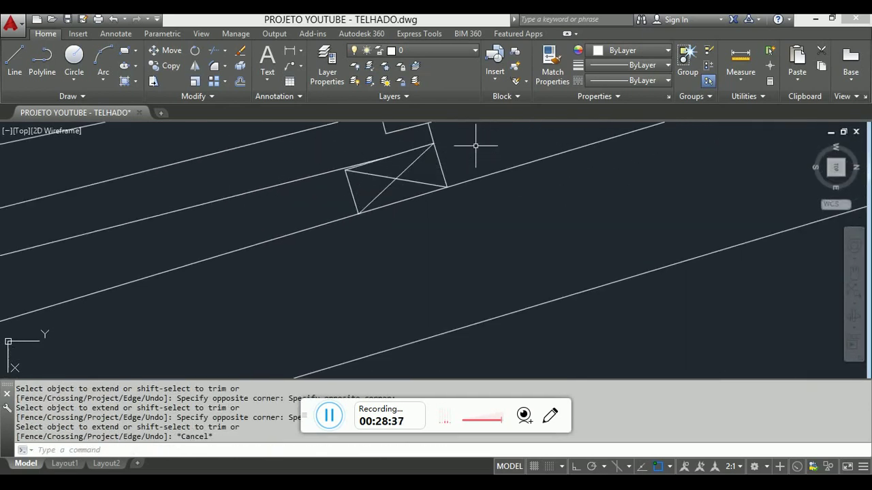
scroll(490, 226, "down", 2)
left_click(380, 245)
left_click(251, 128)
scroll(431, 133, "down", 4)
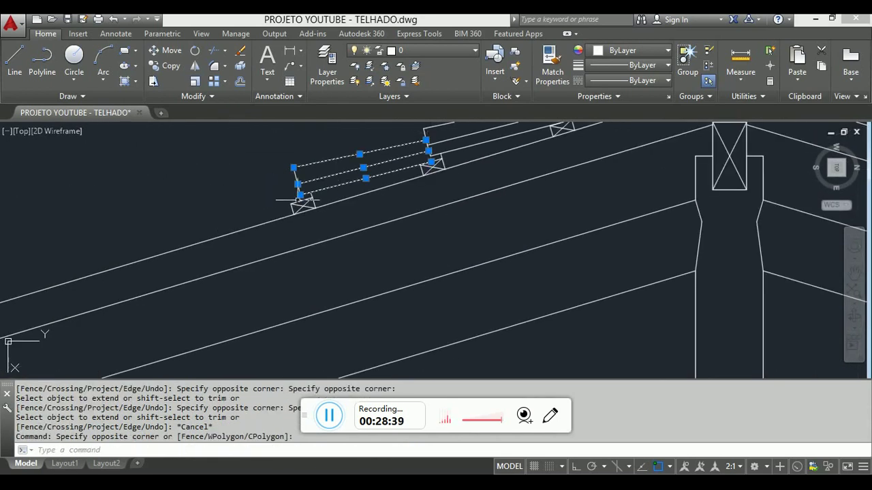
scroll(345, 193, "up", 4)
middle_click_drag(349, 192, 380, 177)
left_click(336, 199)
left_click(227, 131)
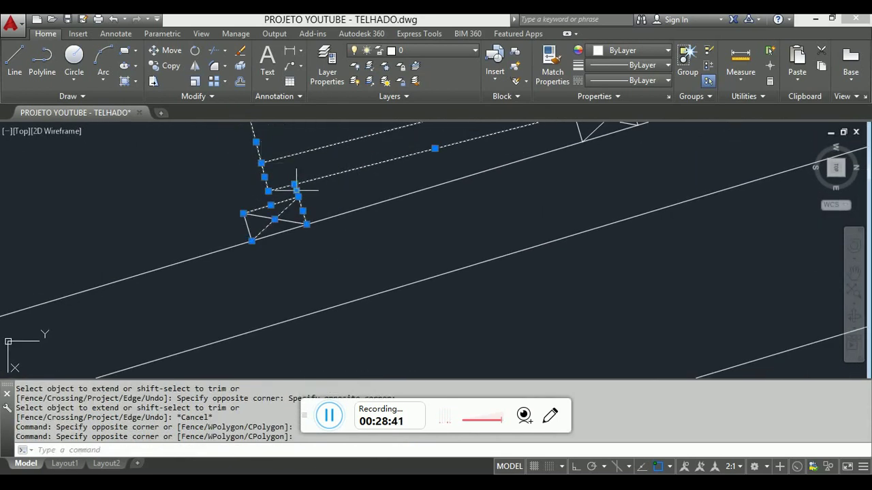
left_click(372, 289)
type("c")
scroll(364, 271, "down", 2)
type("co")
key("Return")
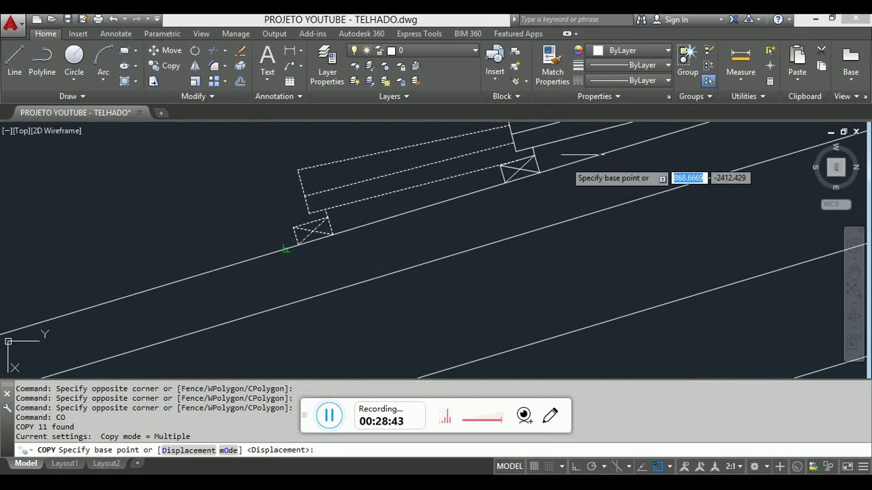
left_click(504, 182)
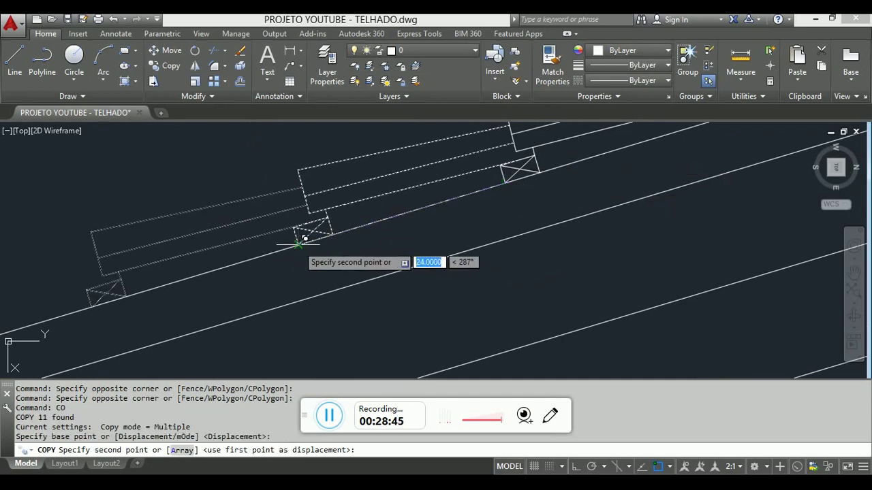
left_click(298, 244)
Place four more copies of the extended tile and batten down the rafter, each at the preceding batten's lower eave-side corner.
scroll(308, 200, "up", 3)
scroll(411, 196, "down", 5)
scroll(317, 247, "up", 3)
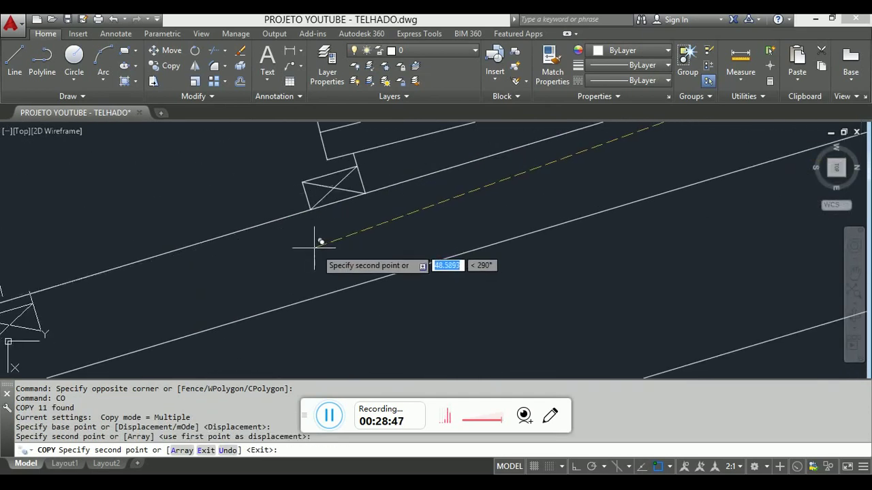
left_click(309, 210)
scroll(634, 125, "down", 2)
scroll(570, 152, "up", 2)
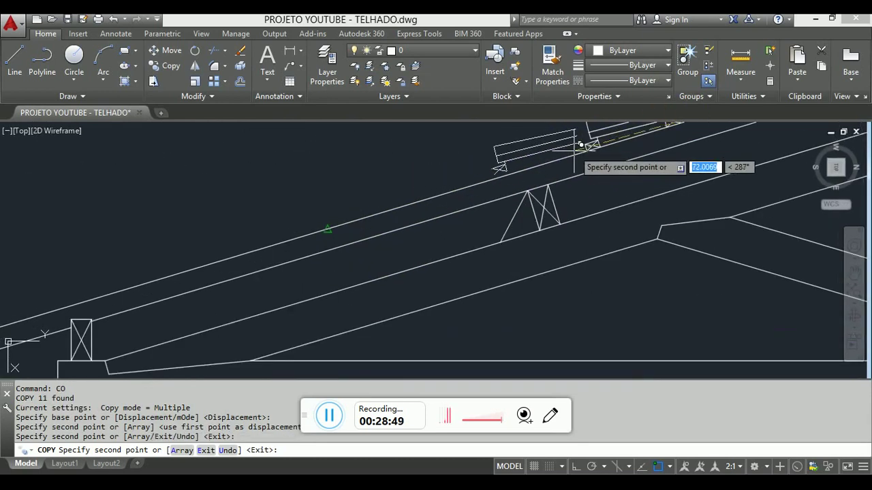
scroll(609, 149, "up", 2)
left_click(422, 214)
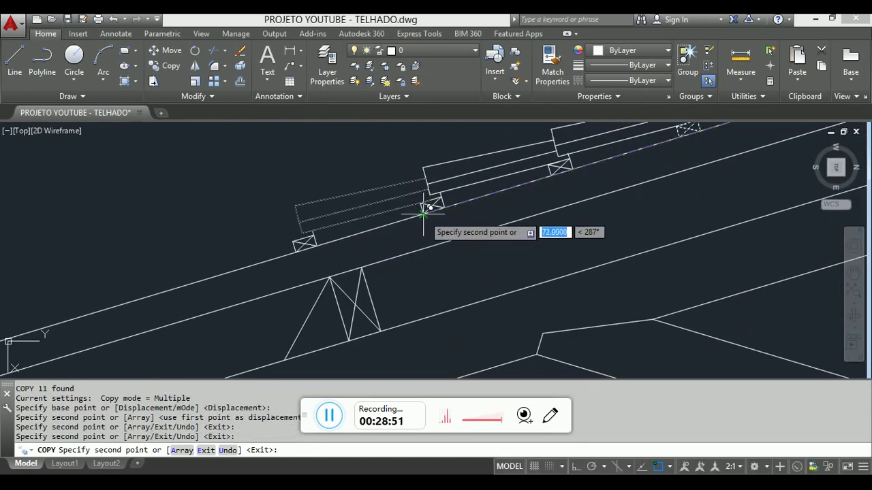
left_click(293, 251)
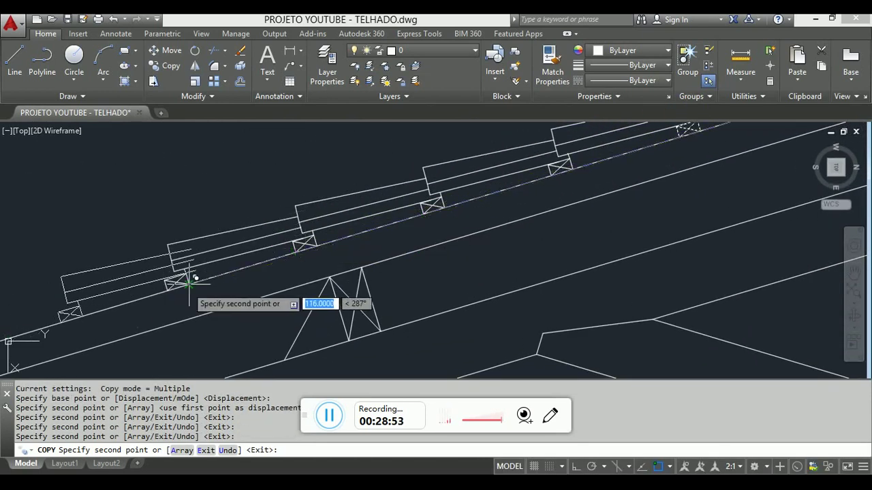
left_click(167, 289)
Add two further tile and batten copies down to just above the wall-side beam and end the Copy command.
middle_click_drag(160, 315, 393, 240)
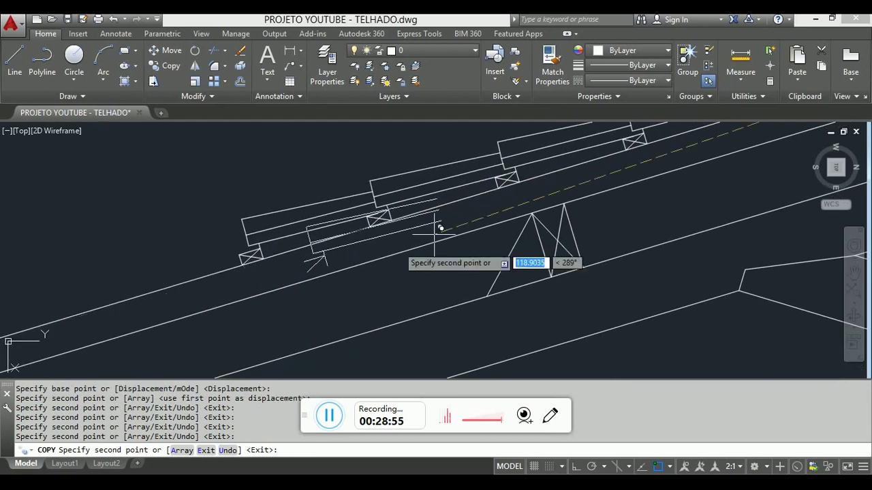
left_click(239, 269)
scroll(394, 207, "down", 4)
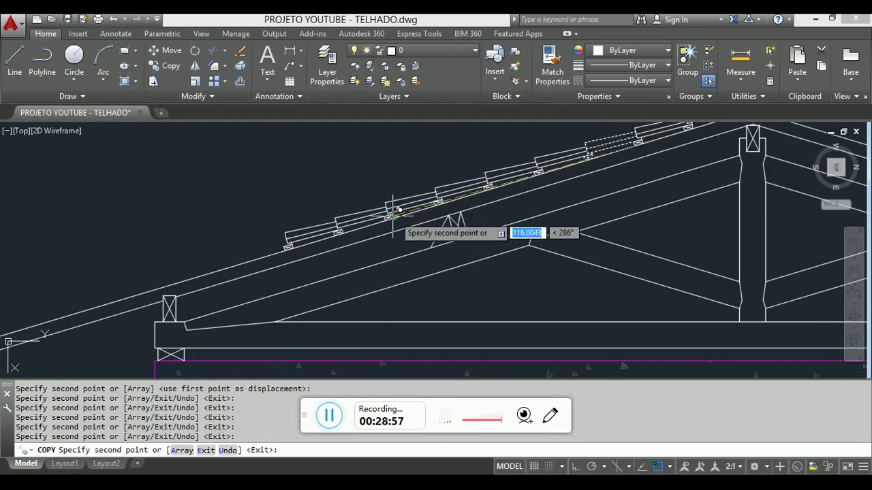
scroll(333, 234, "up", 8)
scroll(414, 177, "up", 2)
scroll(463, 140, "down", 4)
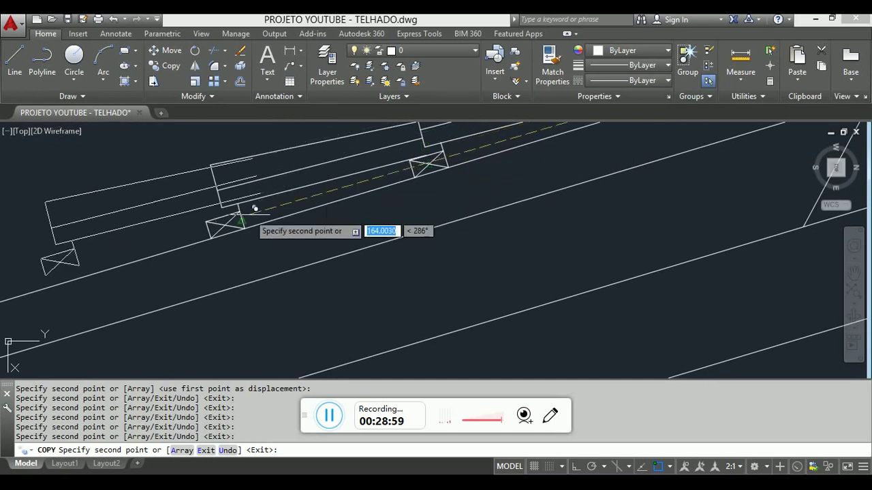
left_click(216, 239)
scroll(382, 186, "down", 3)
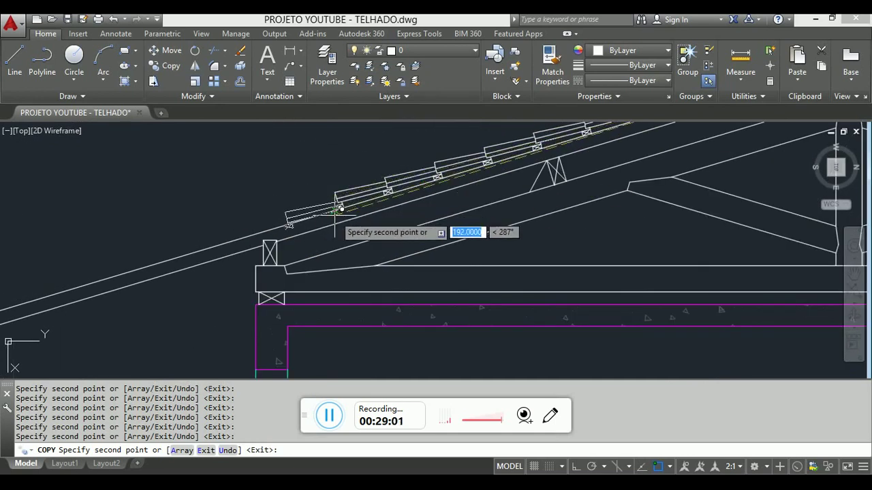
scroll(335, 213, "up", 3)
scroll(442, 153, "down", 4)
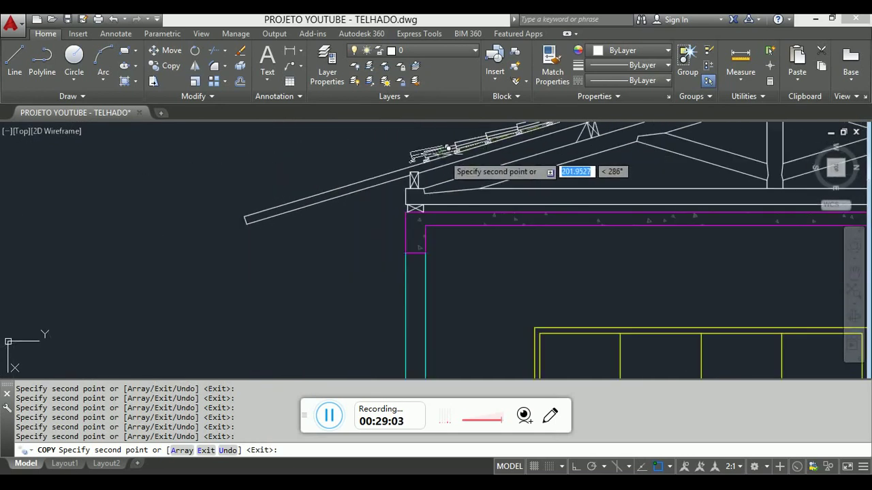
scroll(412, 175, "up", 4)
mouse_move(412, 175)
middle_mouse_down()
mouse_move(409, 194)
mouse_move(318, 246)
middle_mouse_up()
scroll(320, 247, "down", 2)
key("Escape")
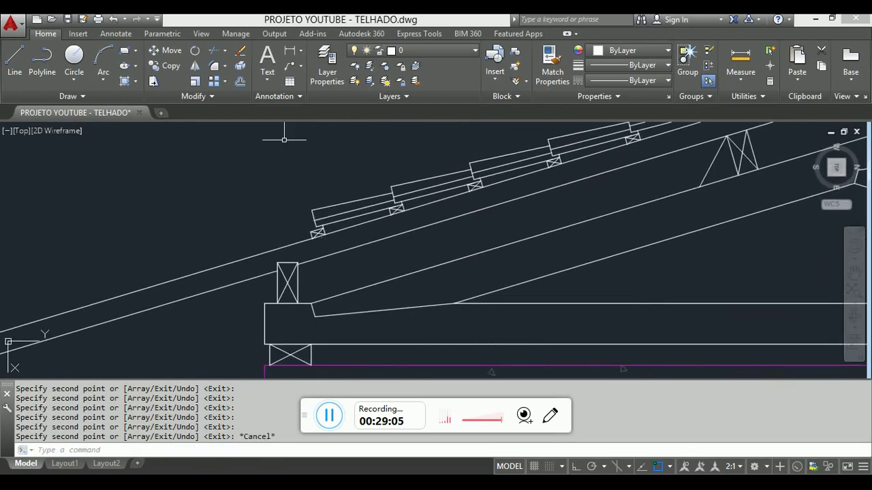
Copy the two lowest tiles with their battens down the slope, from the next batten up to the lowest batten's lower eave-side corner.
left_click(284, 141)
left_click(429, 236)
scroll(416, 189, "up", 2)
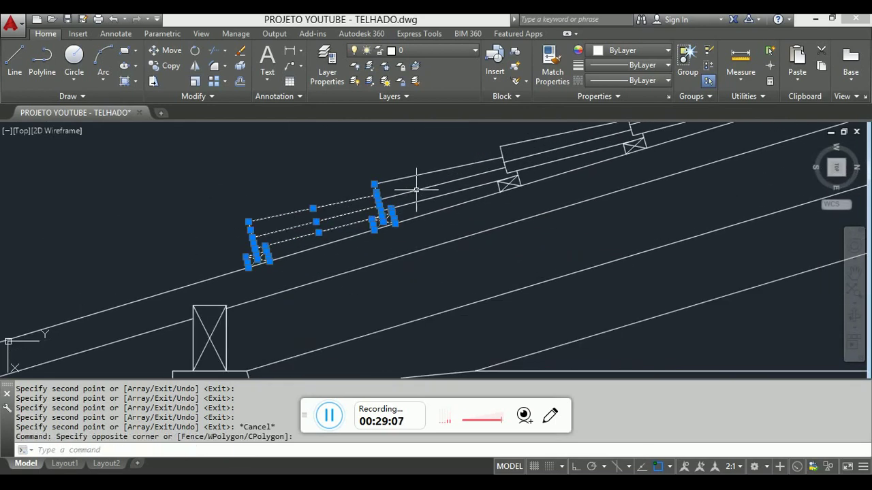
left_click(433, 207)
left_click(407, 159)
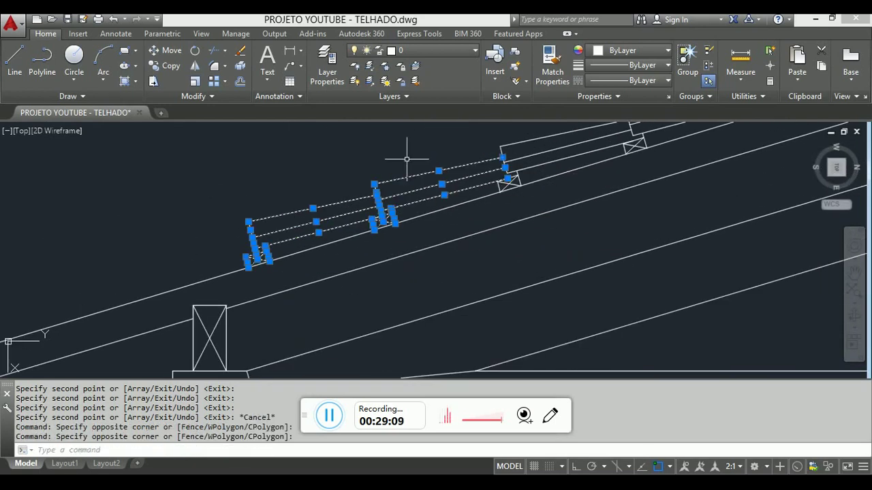
scroll(487, 181, "up", 2)
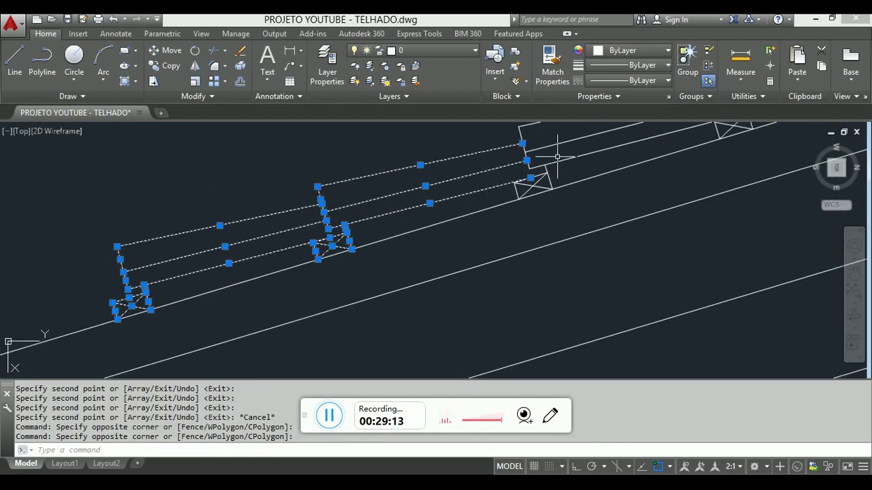
type("CO")
key("Return")
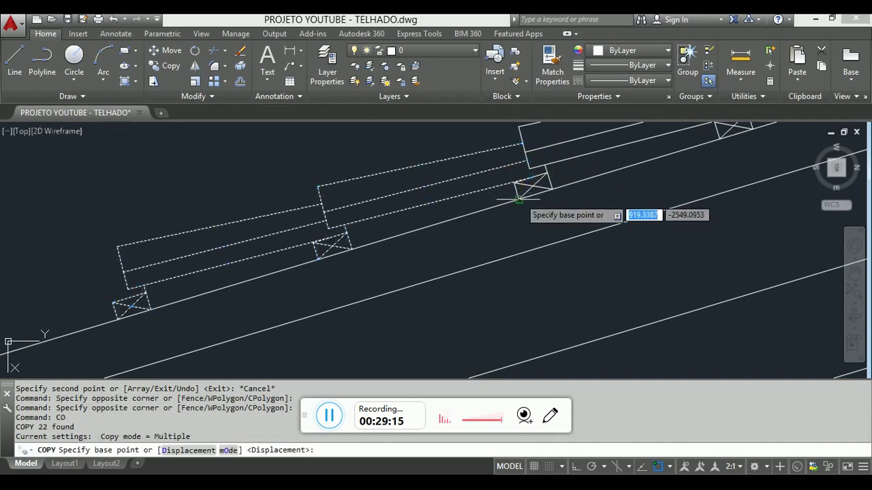
left_click(520, 201)
left_click(125, 306)
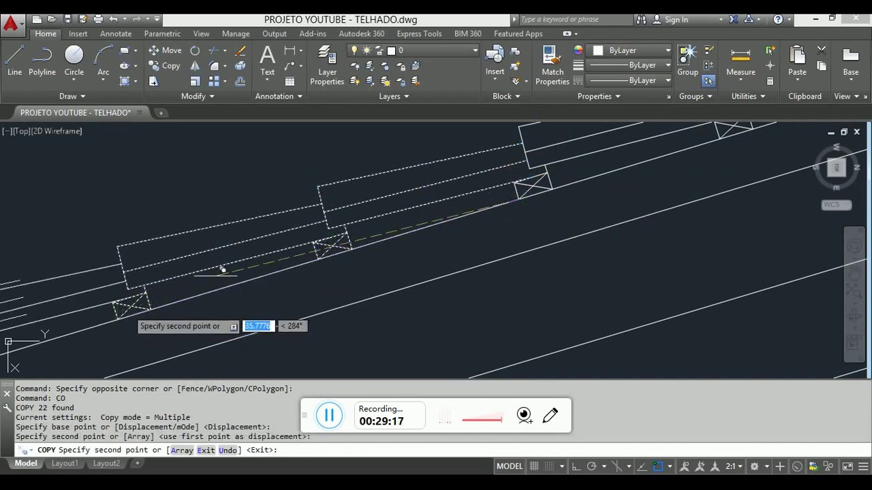
Place two more copies of the tile pair on the lowest batten corners to reach the rafter's eave end, and end the command.
scroll(404, 211, "down", 3)
scroll(249, 259, "up", 3)
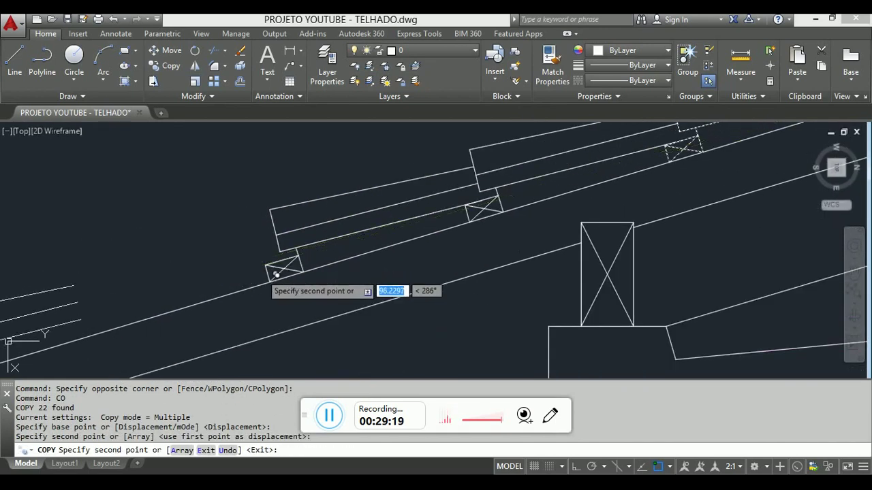
left_click(270, 279)
scroll(409, 194, "down", 2)
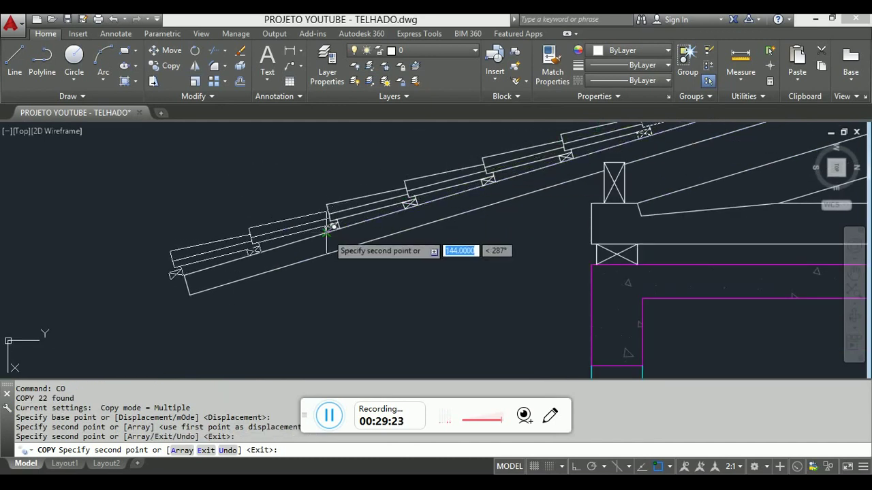
left_click(239, 249)
key("Escape")
Move the lowest batten by its lower eave-side corner onto the upper corner of the rafter's eave end.
scroll(166, 290, "up", 3)
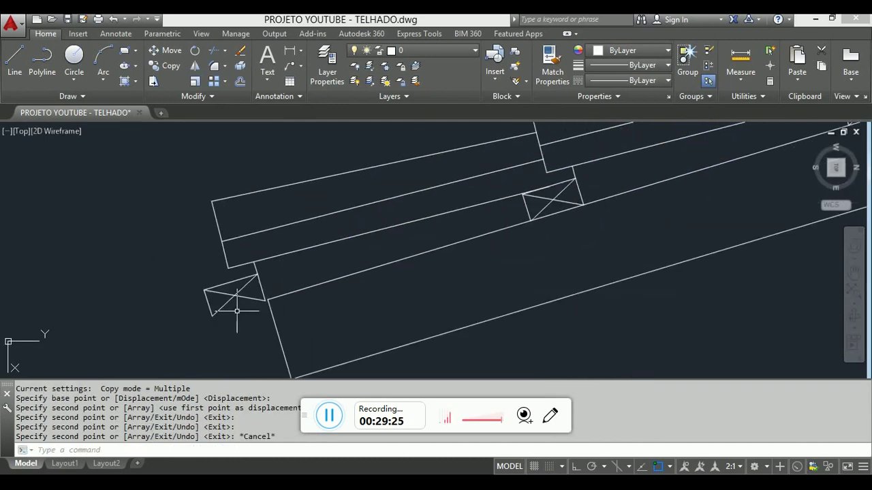
scroll(252, 310, "up", 2)
scroll(297, 240, "down", 3)
scroll(272, 262, "up", 2)
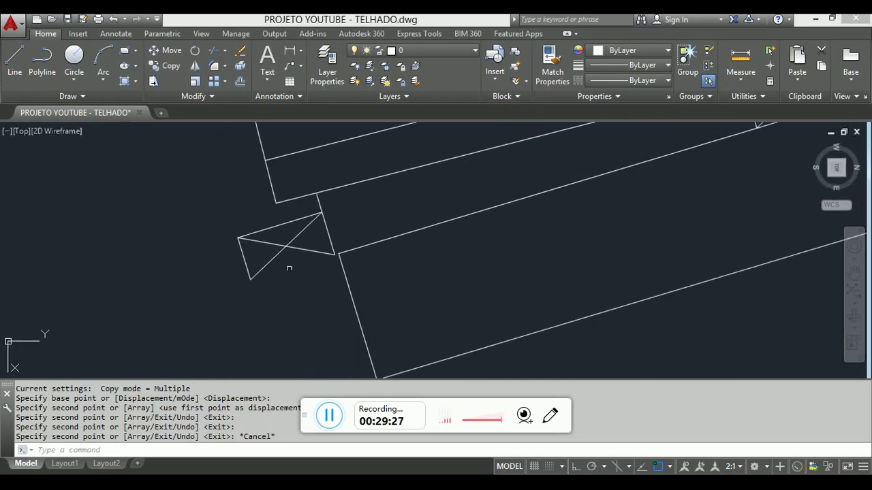
left_click(295, 276)
left_click(239, 237)
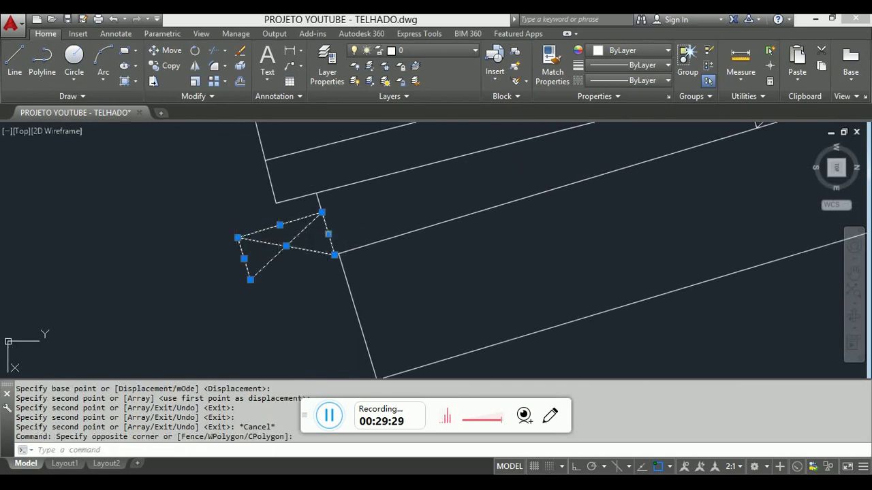
type("m")
key("Return")
left_click(250, 279)
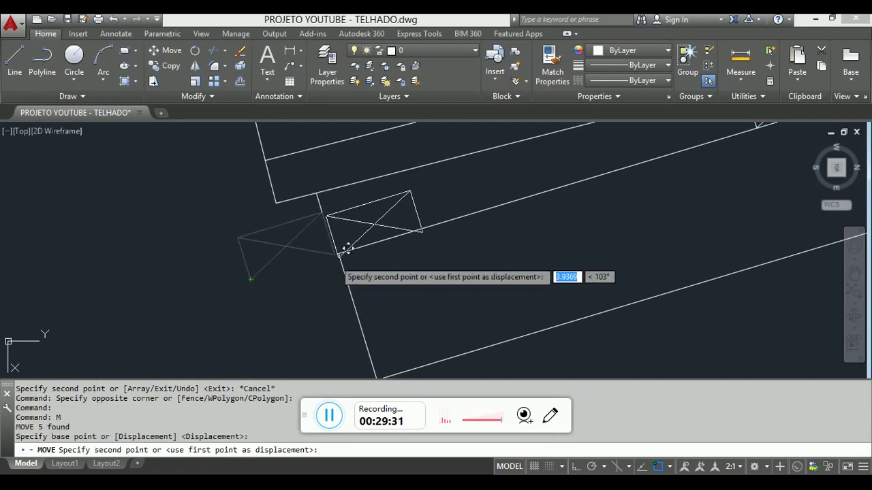
key("Escape")
key("Escape")
Erase the short leftover line between the lowest tile's underside and the repositioned batten.
scroll(327, 225, "up", 2)
left_click(281, 205)
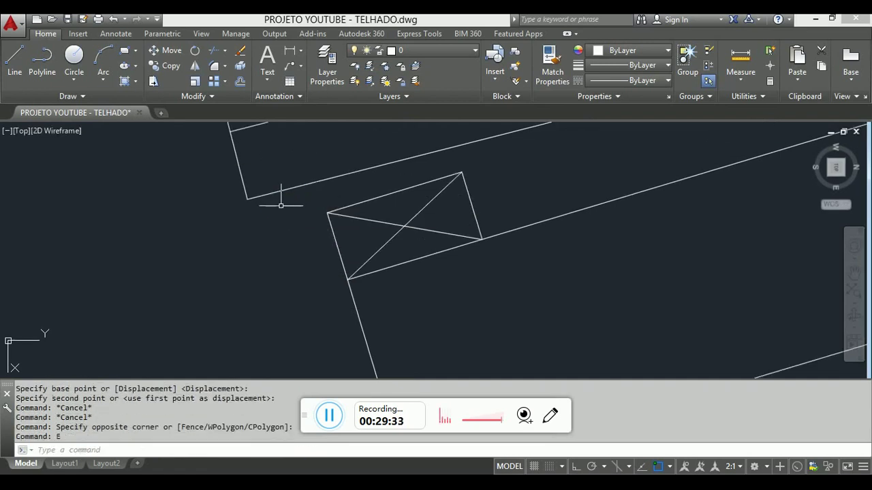
scroll(281, 204, "down", 3)
left_click(335, 198)
scroll(320, 197, "down", 4)
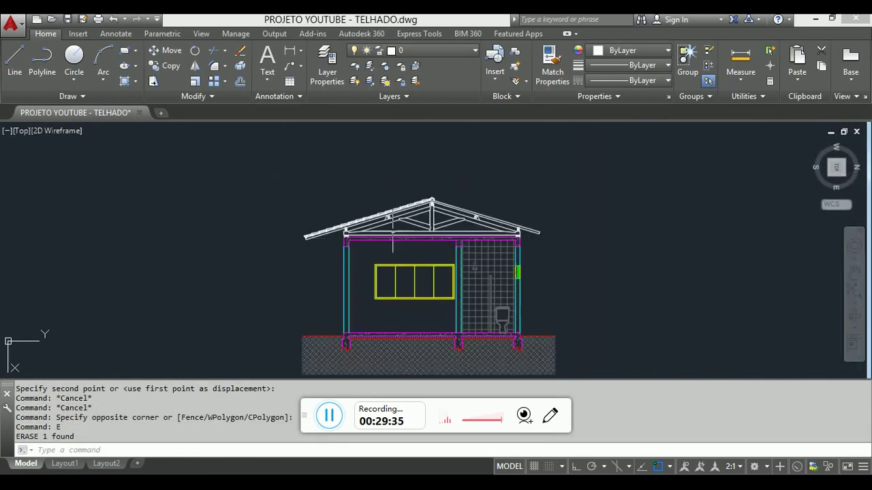
scroll(321, 253, "up", 3)
mouse_move(322, 253)
middle_mouse_down()
mouse_move(459, 189)
mouse_move(344, 215)
middle_mouse_up()
scroll(228, 197, "down", 3)
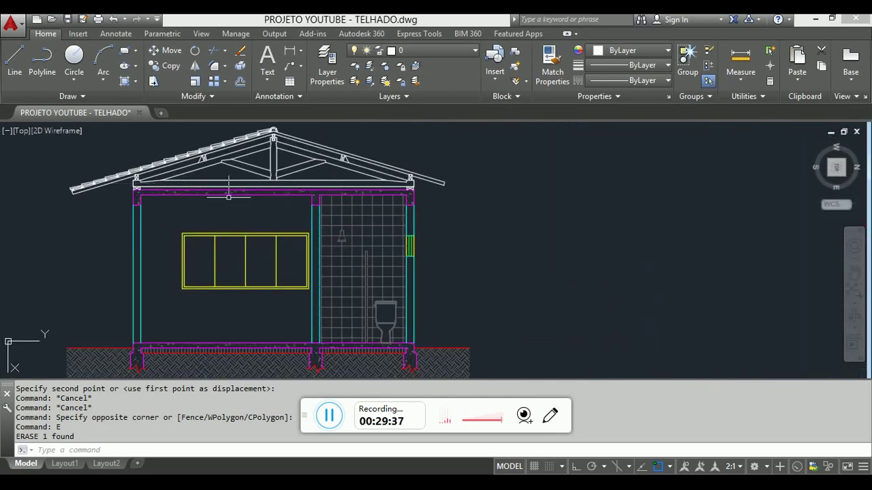
scroll(162, 242, "down", 4)
middle_click_drag(135, 224, 194, 258)
scroll(194, 258, "down", 1)
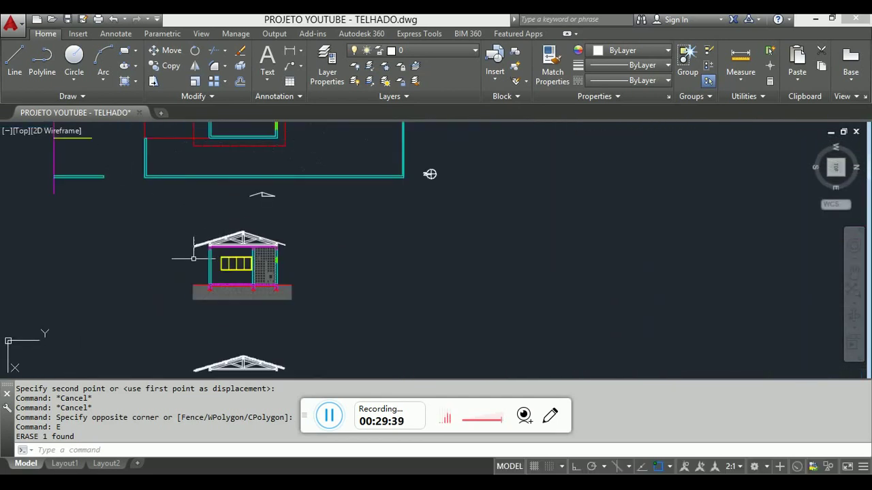
key("Return")
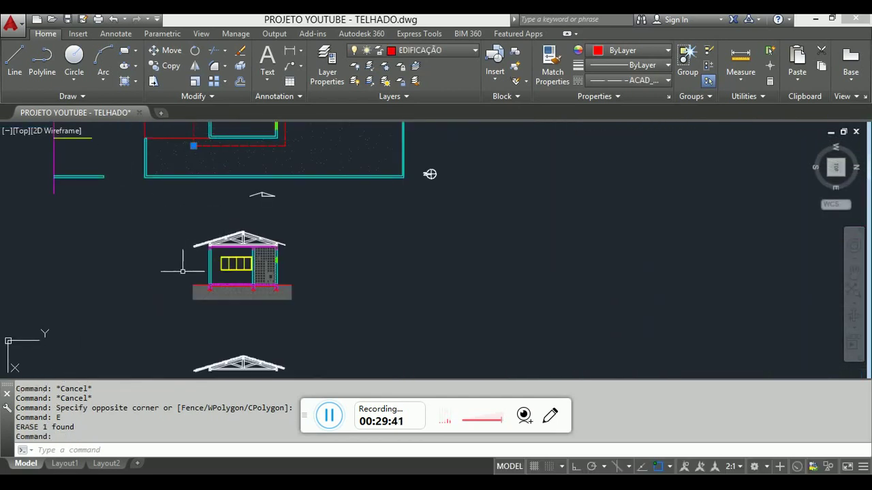
scroll(214, 242, "up", 6)
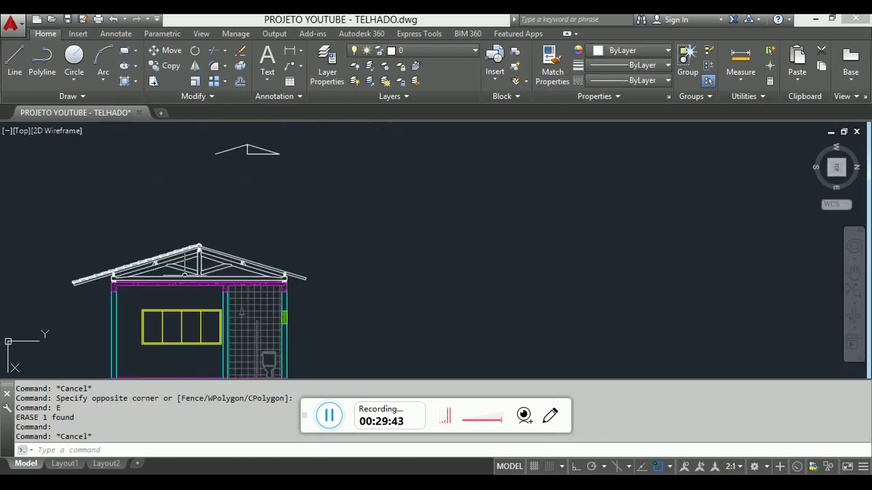
scroll(369, 153, "down", 4)
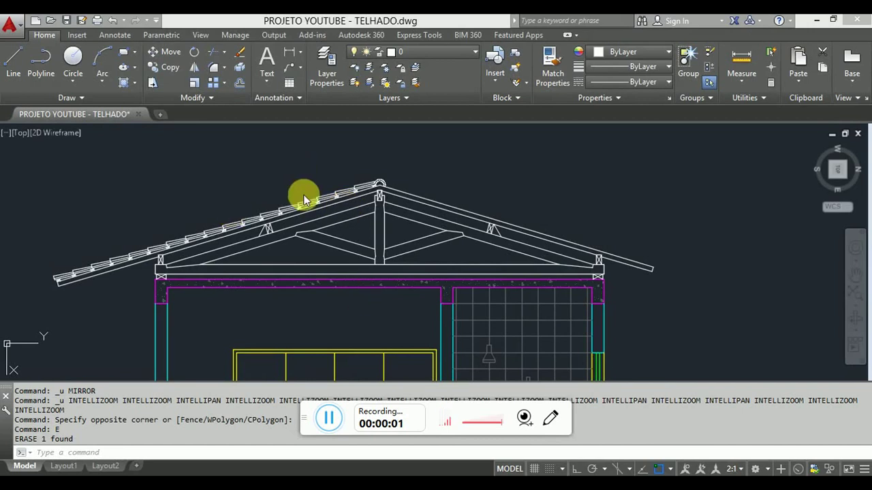
Select the batten and tile at the ridge cap together with the next two tiles and battens down the left slope.
scroll(293, 196, "up", 6)
middle_click_drag(597, 169, 381, 217)
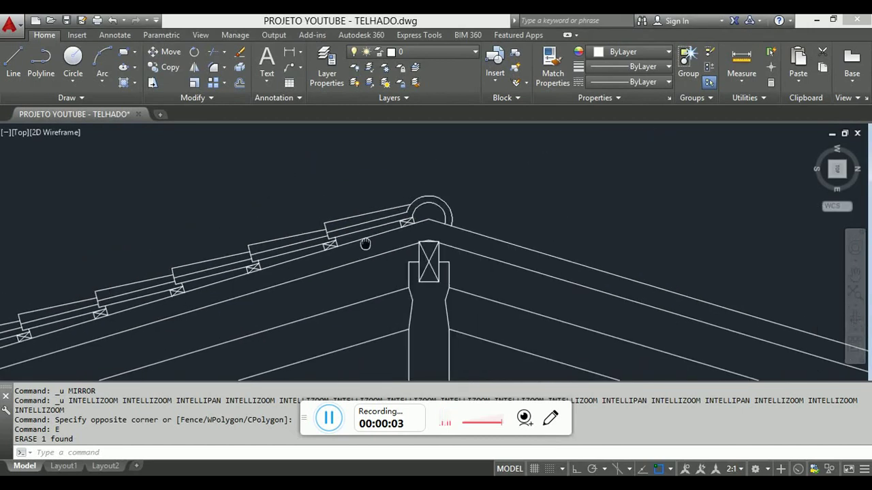
scroll(361, 203, "up", 3)
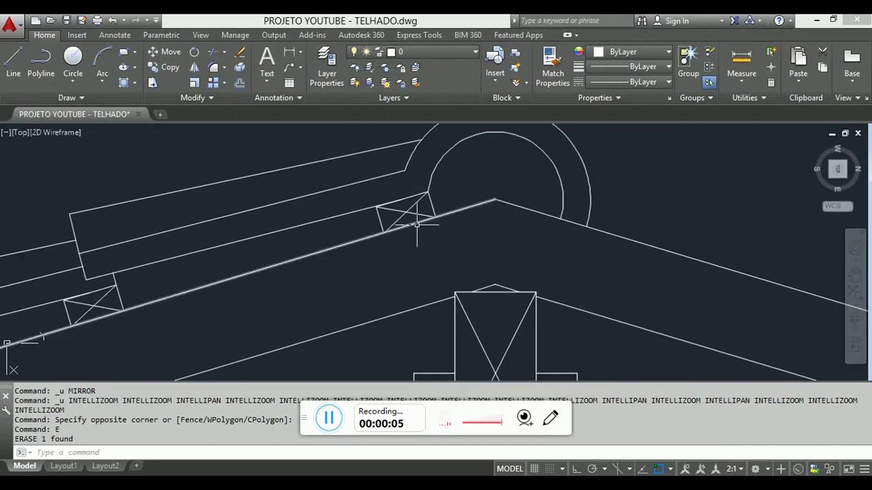
left_click(417, 215)
left_click(376, 204)
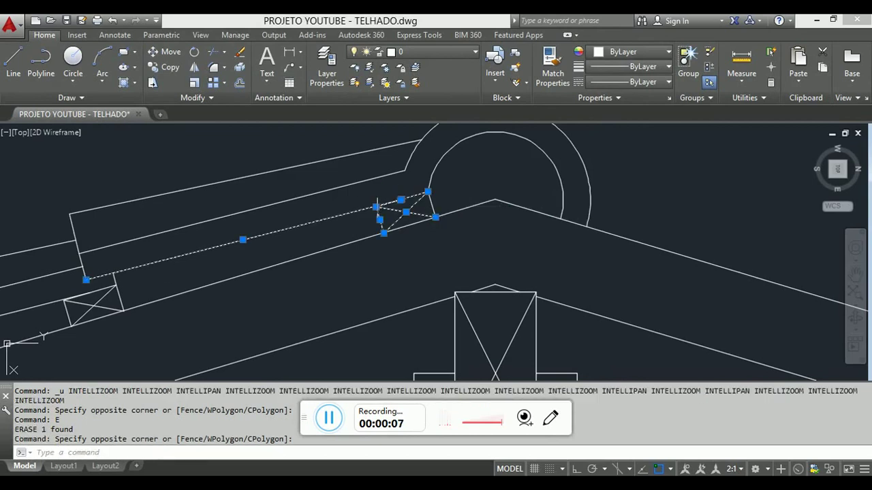
left_click(347, 232)
left_click(296, 139)
scroll(436, 194, "down", 5)
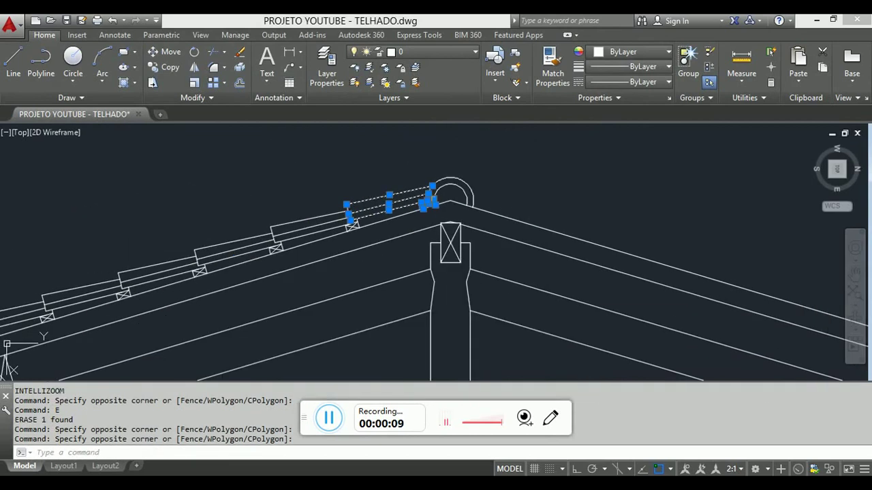
left_click(237, 154)
left_click(361, 276)
left_click(147, 171)
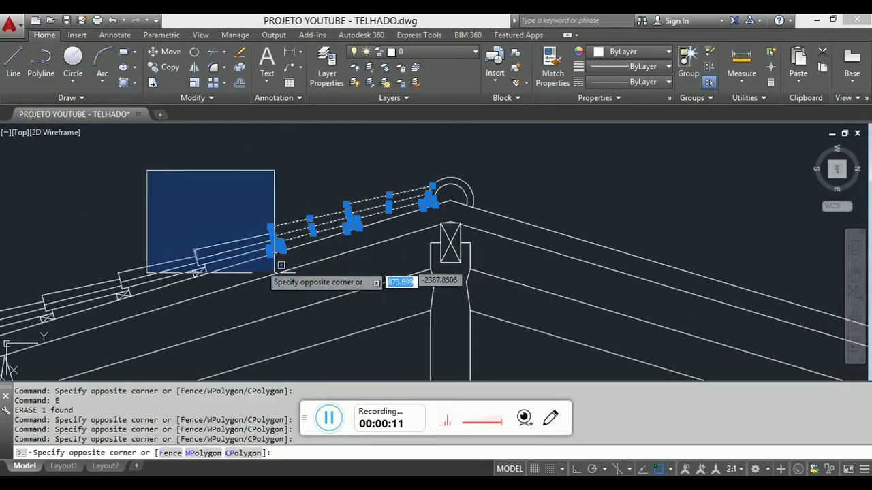
left_click(330, 308)
Add the next five tiles and battens down the left slope to the selection, past the intermediate purlin.
middle_click_drag(244, 306, 493, 283)
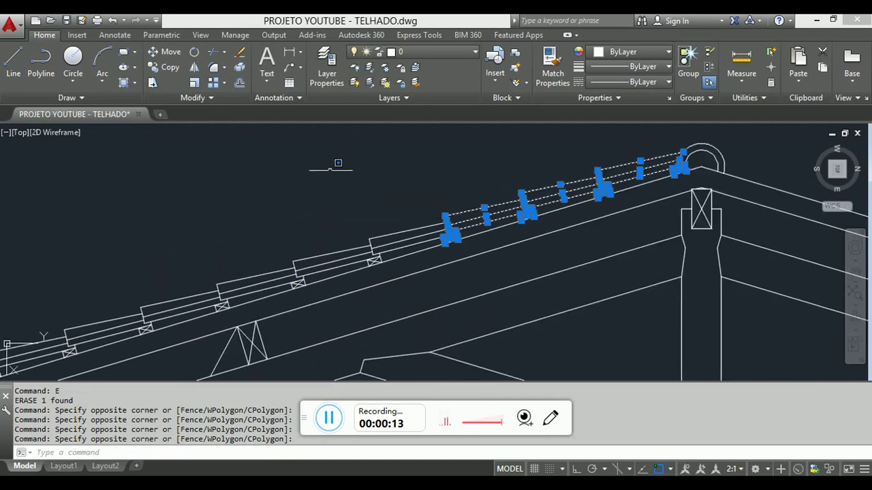
left_click(330, 169)
left_click(482, 285)
left_click(266, 207)
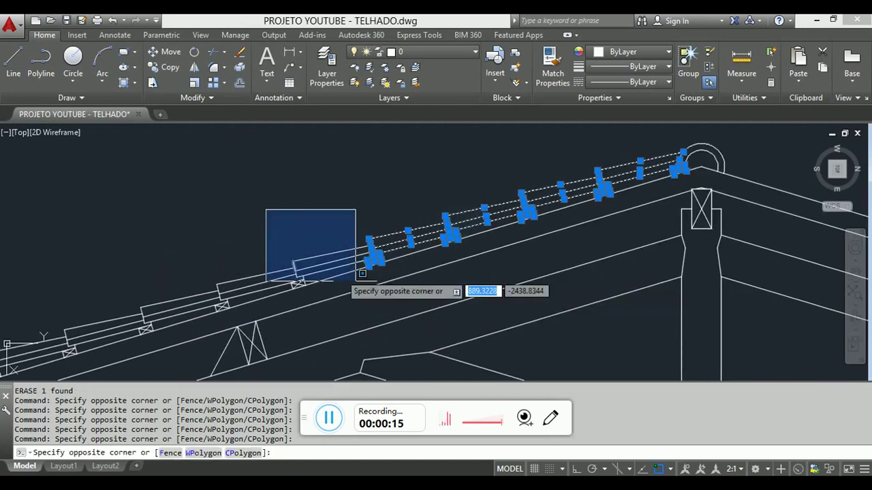
left_click(375, 293)
left_click(150, 229)
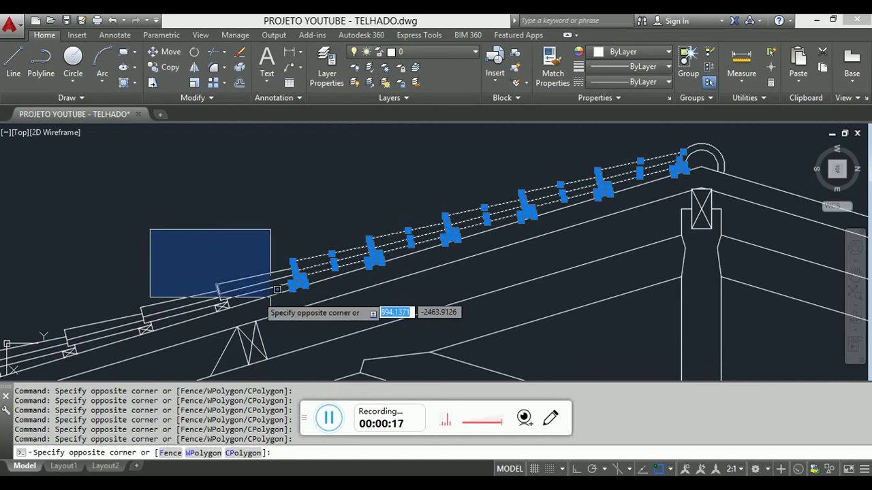
left_click(350, 307)
mouse_move(114, 236)
middle_mouse_down()
mouse_move(177, 222)
mouse_move(240, 188)
middle_mouse_up()
left_click(239, 188)
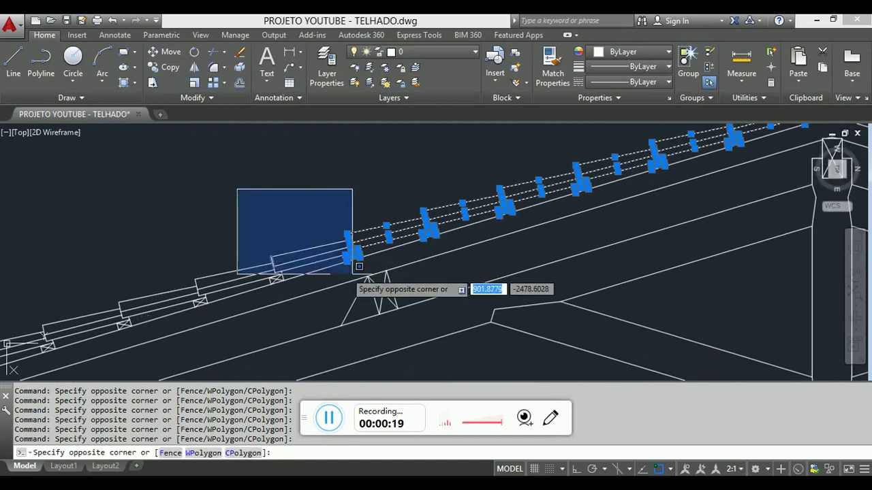
left_click(370, 278)
left_click(147, 202)
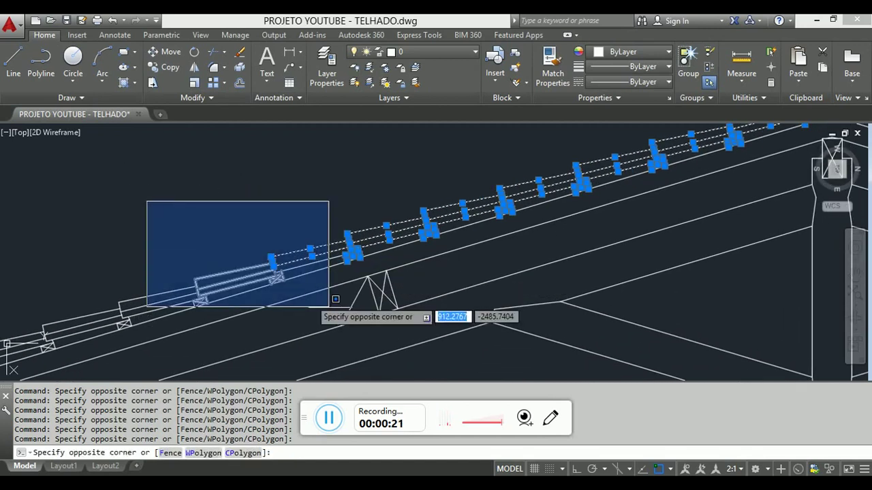
left_click(373, 306)
Extend the selection with the tiles and battens above the wall-side beam, down to just outside the wall.
scroll(448, 199, "down", 2)
left_click(179, 207)
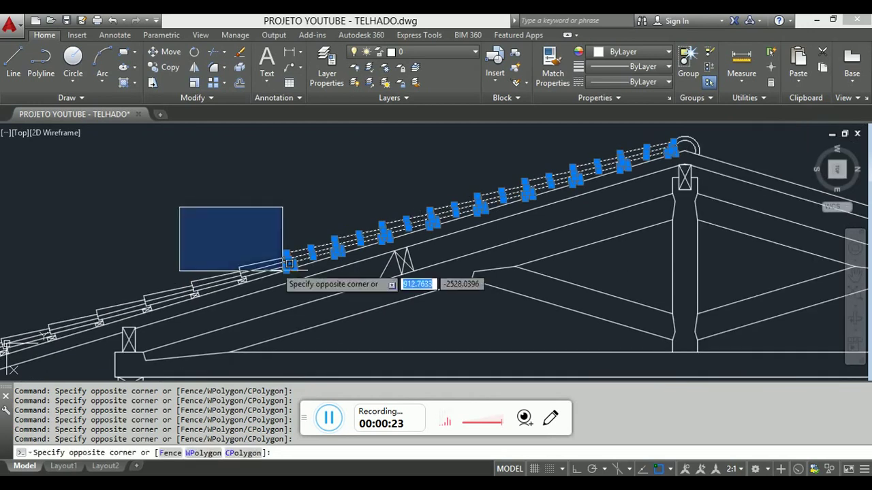
scroll(208, 304, "up", 4)
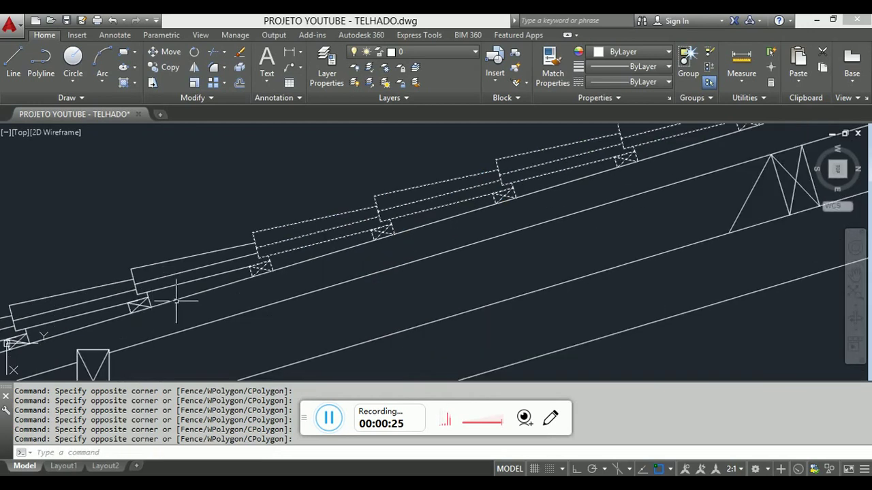
left_click(233, 151)
left_click(444, 265)
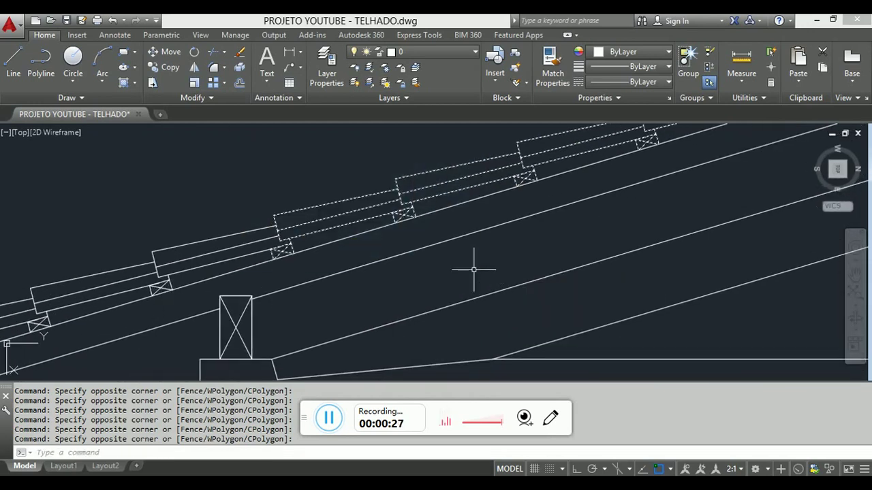
left_click(84, 210)
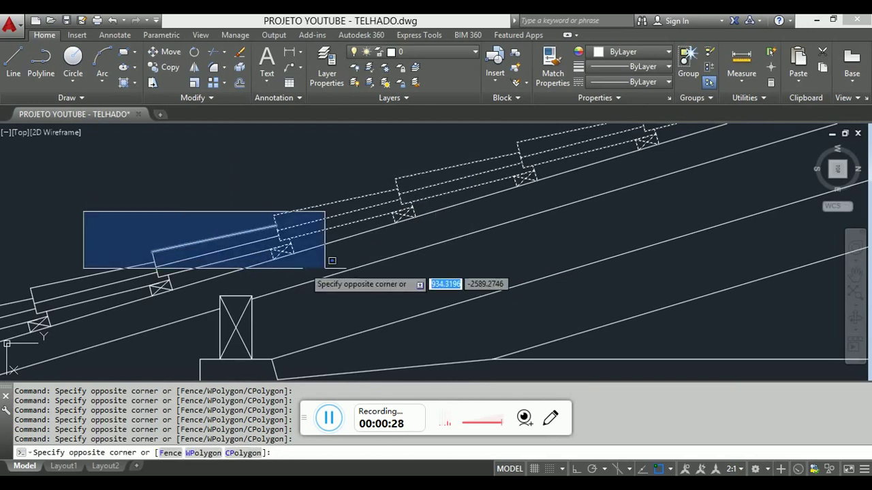
left_click(363, 273)
scroll(420, 236, "down", 3)
left_click(248, 218)
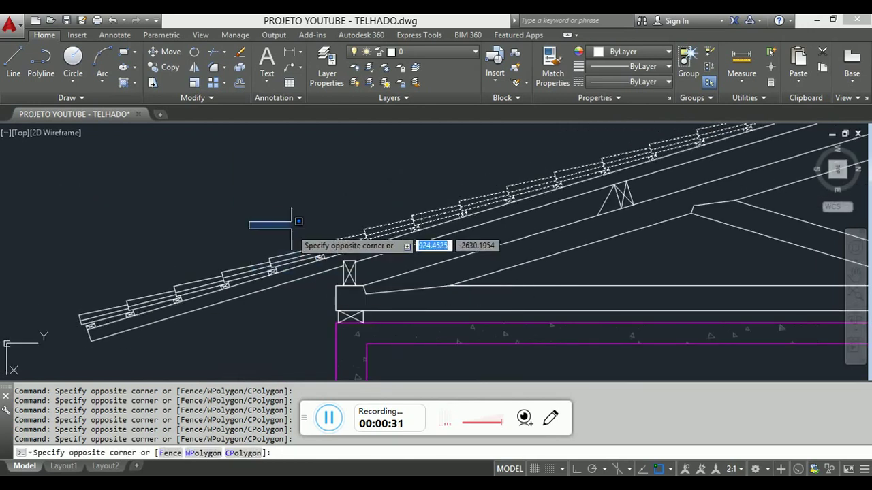
scroll(361, 279, "up", 3)
left_click(367, 328)
scroll(367, 328, "down", 3)
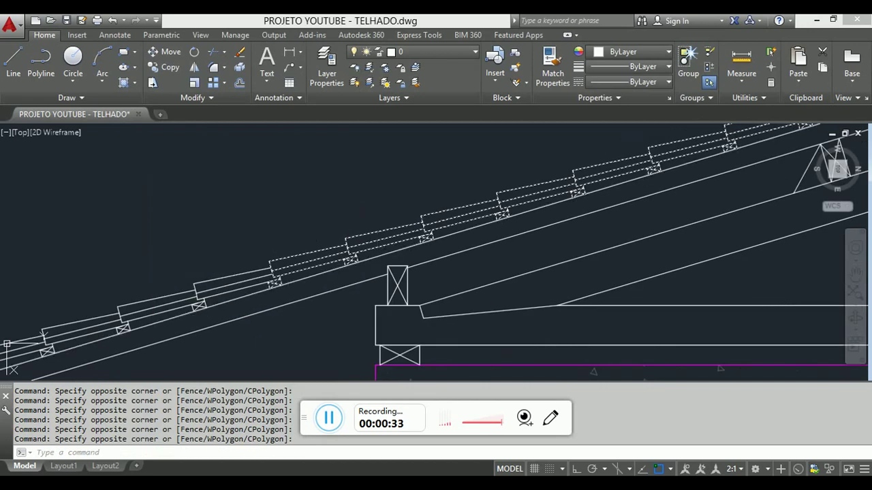
Add the last four tiles and battens of the overhang to the selection, ending at the rafter's eave end.
left_click(170, 215)
left_click(291, 328)
middle_click_drag(255, 329, 406, 262)
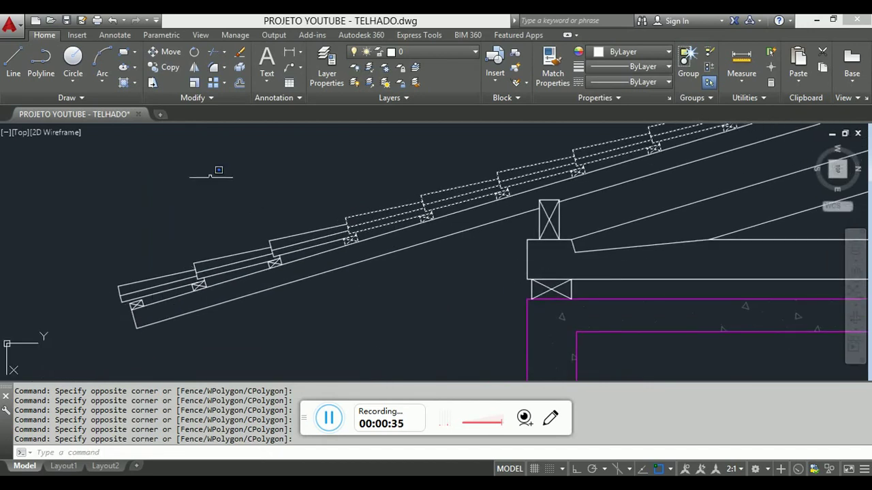
left_click(211, 176)
left_click(401, 286)
left_click(165, 210)
left_click(315, 299)
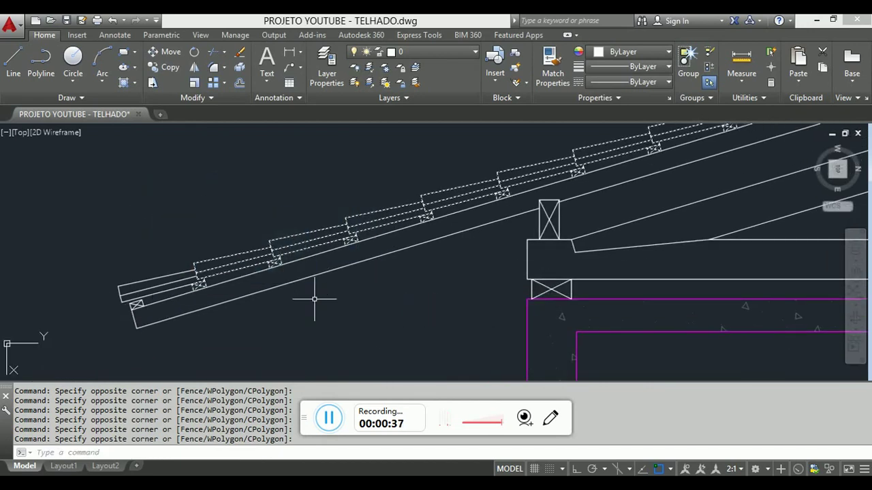
left_click(88, 237)
left_click(236, 307)
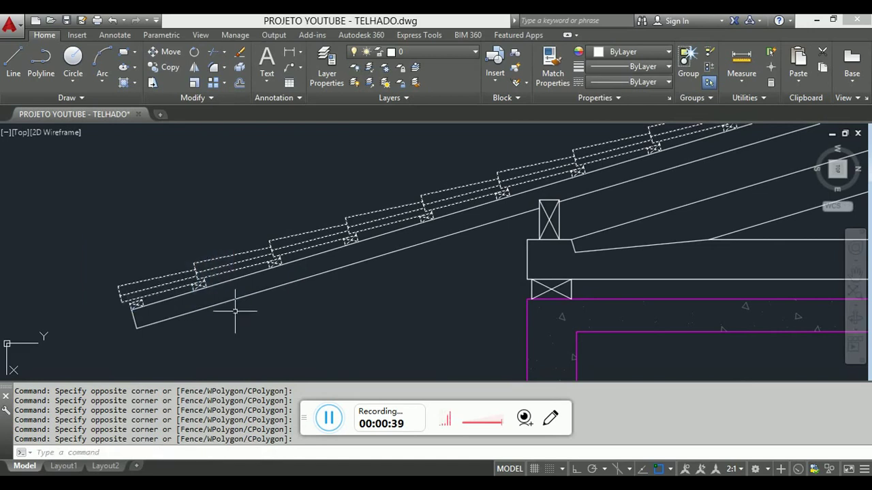
Mirror the selected tiles and battens onto the right slope about a vertical line through the ridge point, with Ortho on and the originals kept.
scroll(231, 310, "down", 3)
scroll(231, 310, "up", 5)
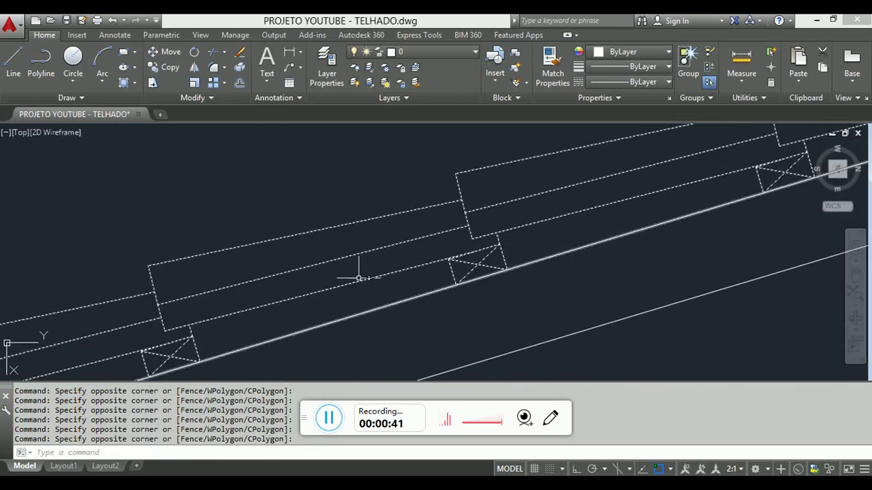
scroll(528, 253, "down", 3)
scroll(388, 181, "up", 5)
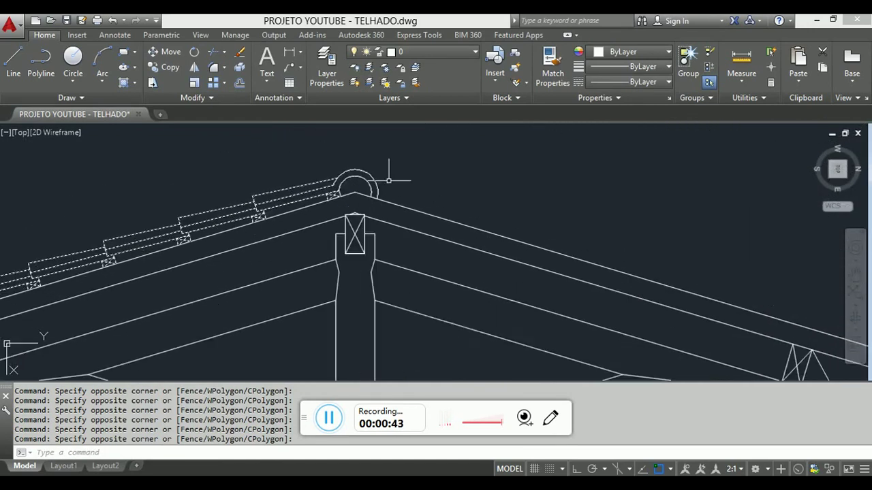
key("Return")
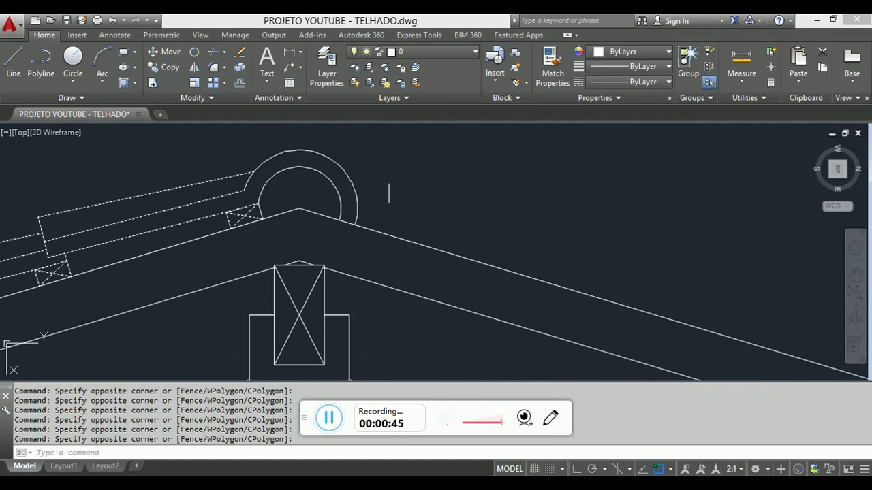
scroll(299, 208, "up", 3)
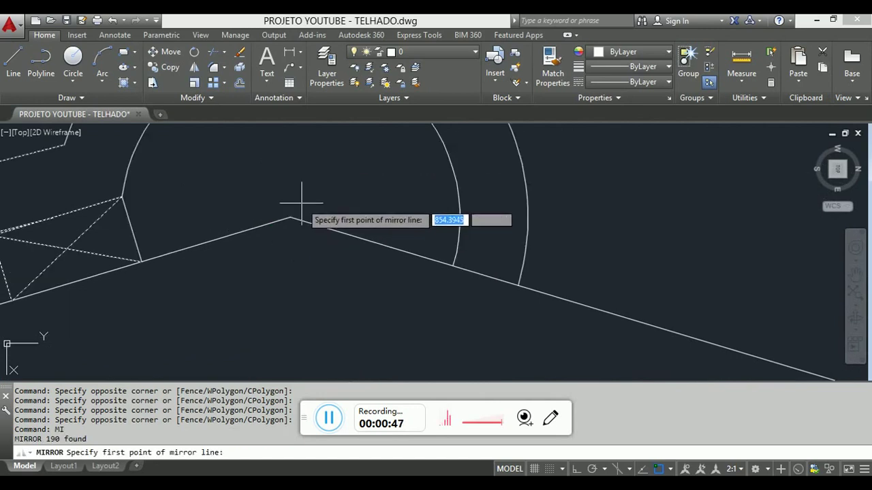
left_click(290, 217)
scroll(290, 217, "down", 4)
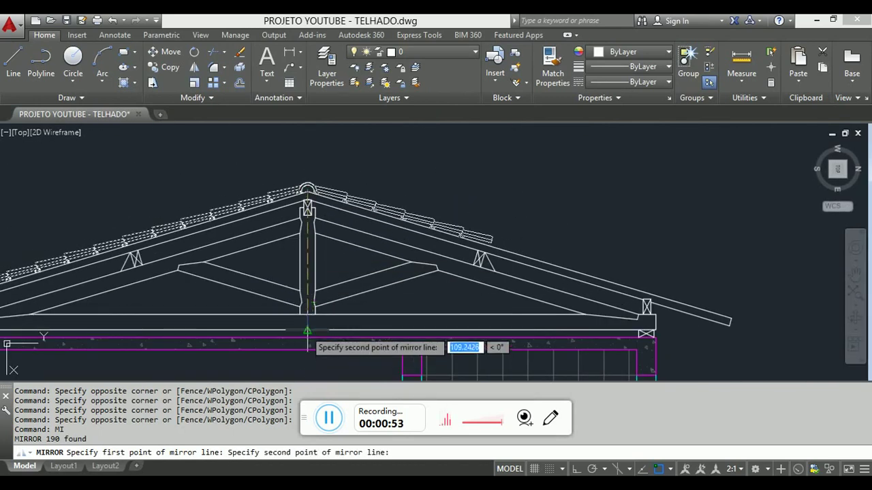
left_click(577, 469)
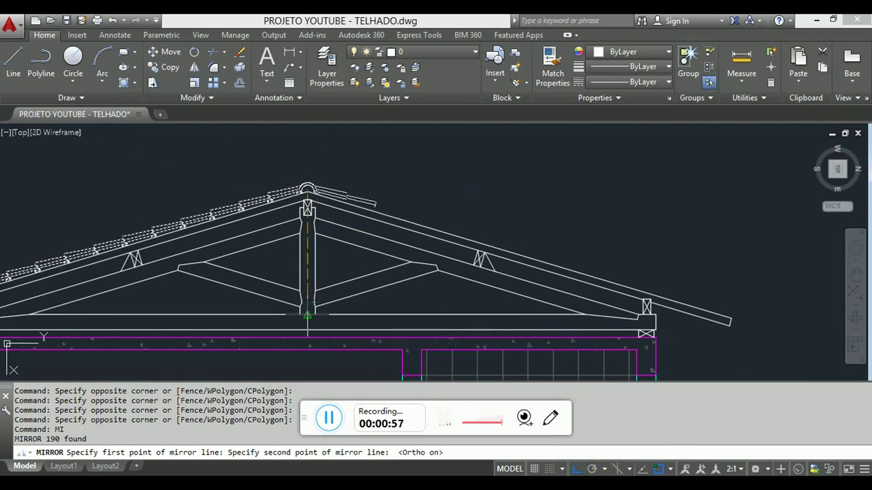
left_click(308, 325)
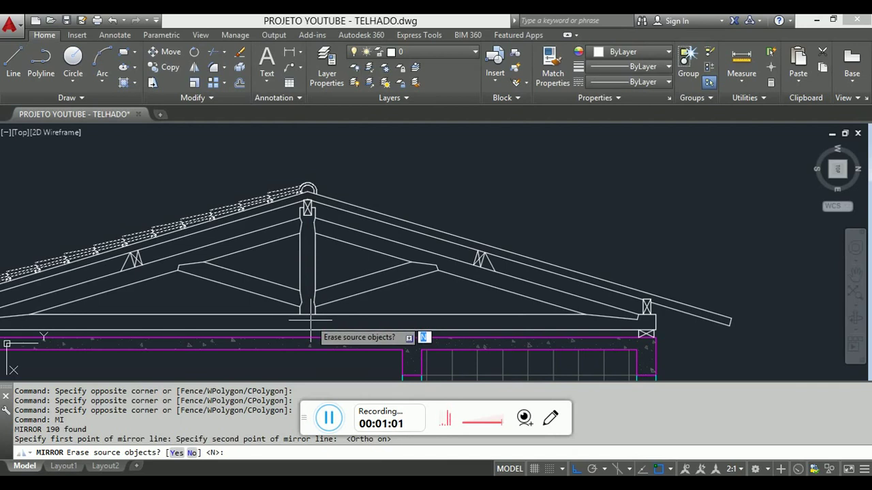
key("Return")
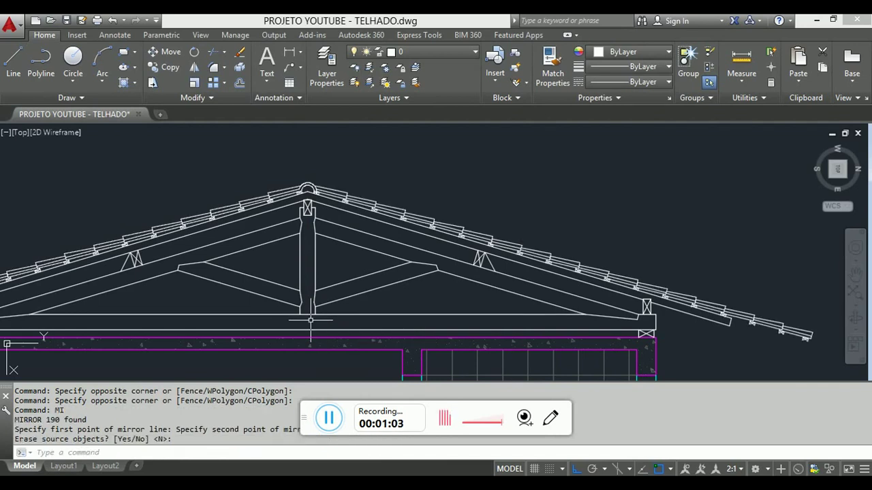
Draw a construction line with the Hor option through the end of the red dashed roof outline in the plan, running down past the right eave.
scroll(784, 308, "up", 5)
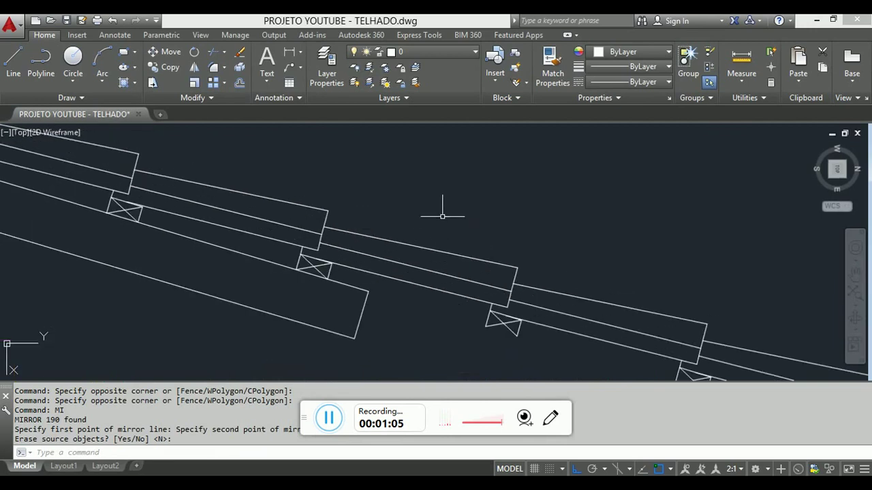
scroll(361, 260, "down", 4)
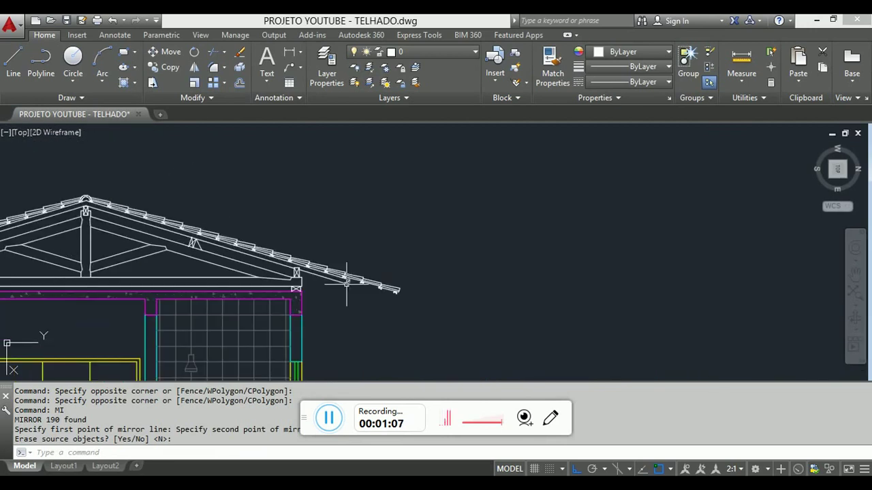
key("Escape")
type("XL")
key("Return")
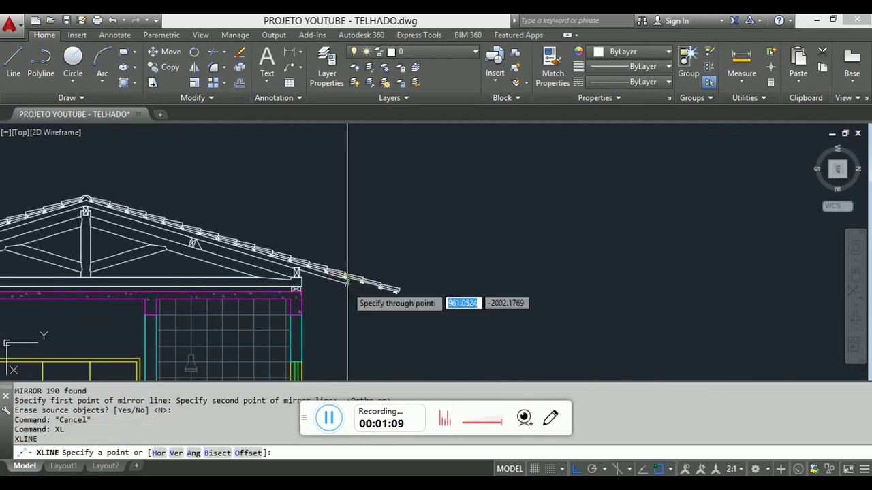
type("h")
key("Return")
scroll(371, 194, "down", 3)
scroll(368, 156, "up", 5)
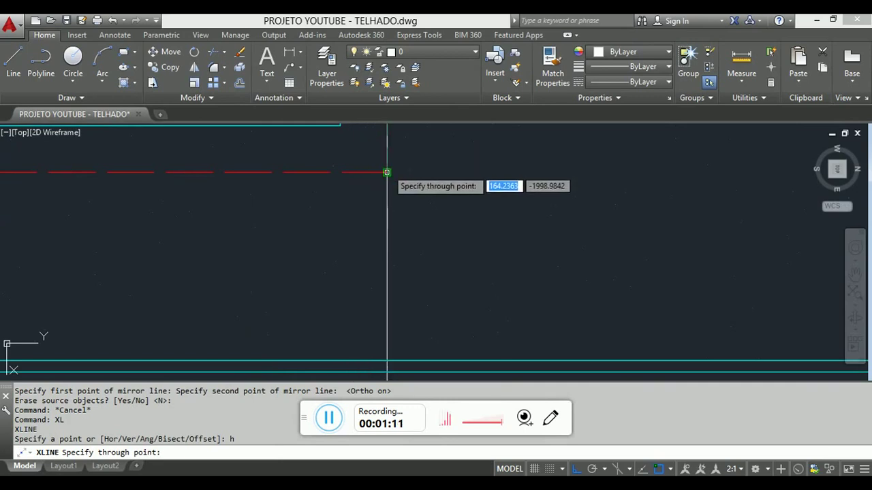
scroll(387, 184, "down", 4)
scroll(399, 292, "up", 6)
key("Escape")
scroll(331, 253, "up", 5)
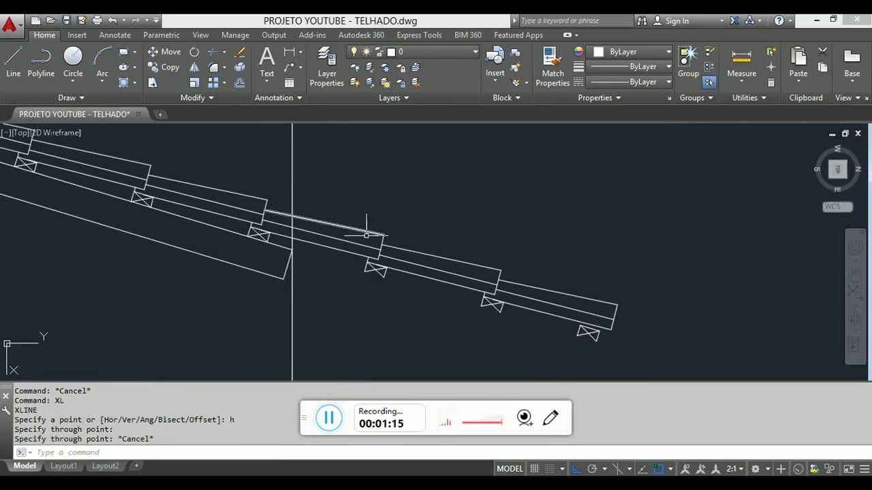
Erase the middle overhanging tile beyond the right rafter end together with the batten at its upper end.
scroll(365, 235, "down", 2)
left_click(413, 282)
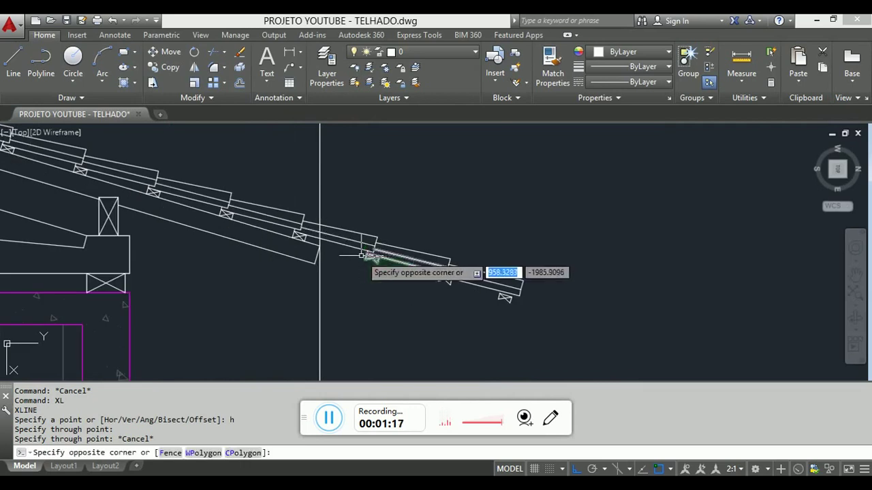
left_click(361, 253)
key("e")
key("Return")
left_click(418, 288)
left_click(389, 238)
key("e")
key("Return")
Erase the leftover batten stub under the remaining tile and the detached outermost tile with its two battens.
scroll(368, 258, "up", 2)
scroll(368, 259, "up", 2)
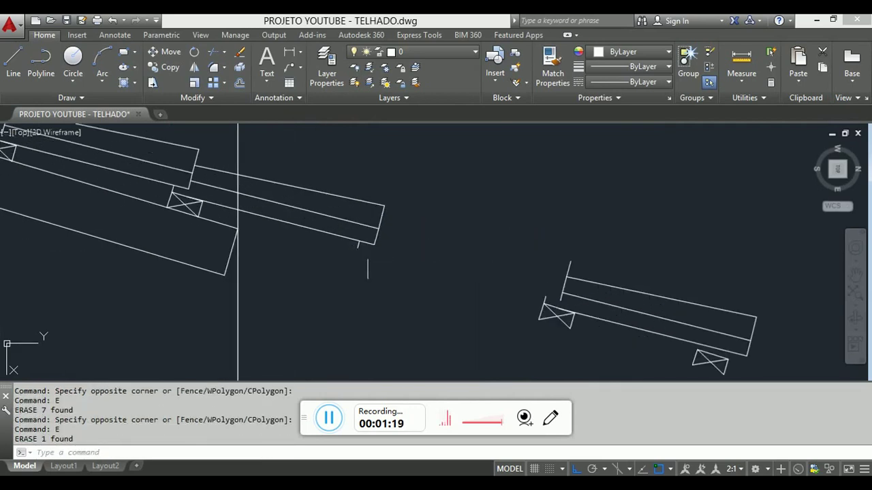
left_click(373, 271)
left_click(354, 239)
key("e")
key("Return")
scroll(351, 242, "down", 4)
left_click(550, 328)
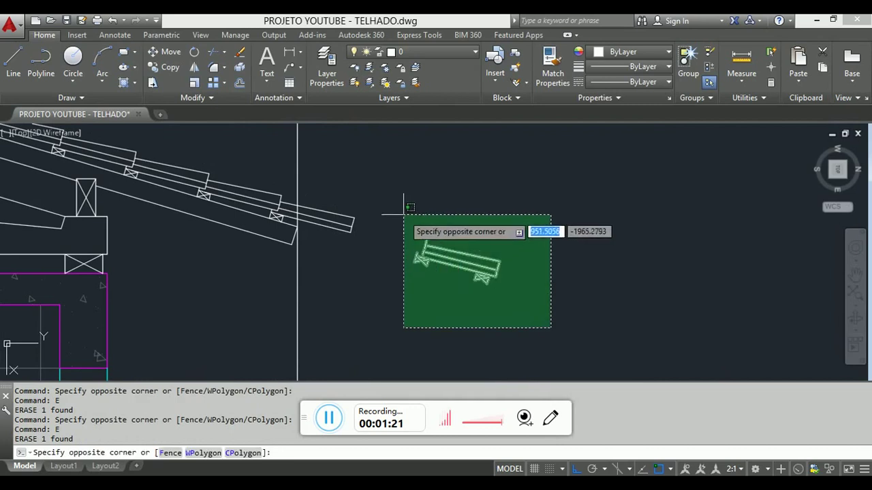
left_click(404, 197)
key("e")
key("Return")
Erase the tile that crosses the construction line at the right rafter end.
scroll(424, 296, "up", 2)
left_click(425, 295)
left_click(331, 195)
left_click(392, 252)
key("e")
key("Return")
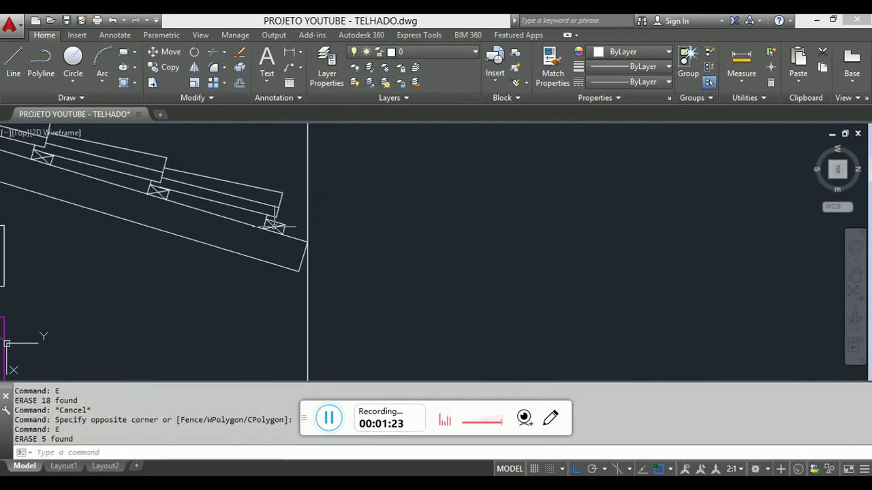
Try to erase the last tile's underside line and the short line above the last batten.
scroll(293, 191, "up", 3)
left_click(286, 176)
key("e")
key("Return")
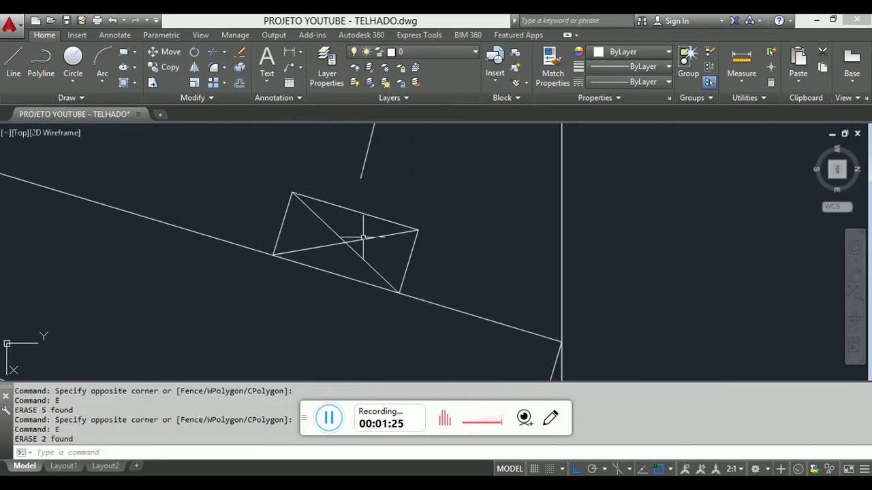
key("ctrl+z")
Draw a line from the last batten's lower outer corner square across the rafter to its underside.
scroll(422, 243, "down", 3)
key("Escape")
key("l")
key("Return")
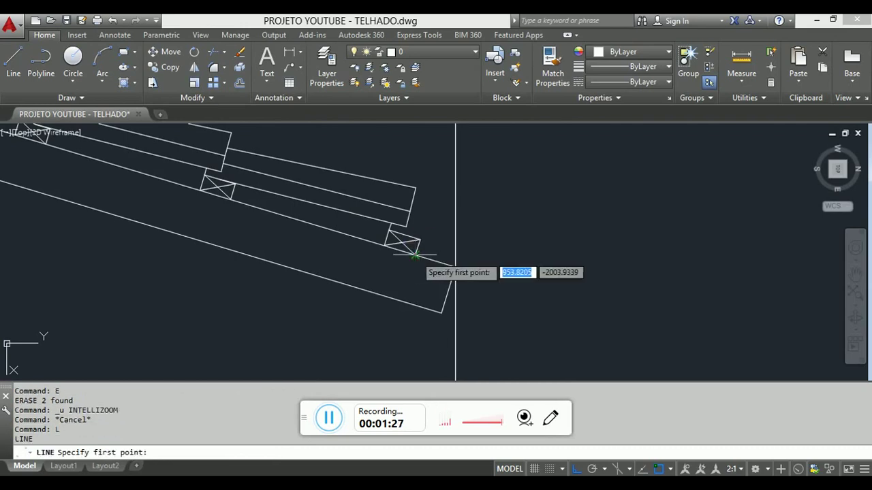
left_click(395, 290)
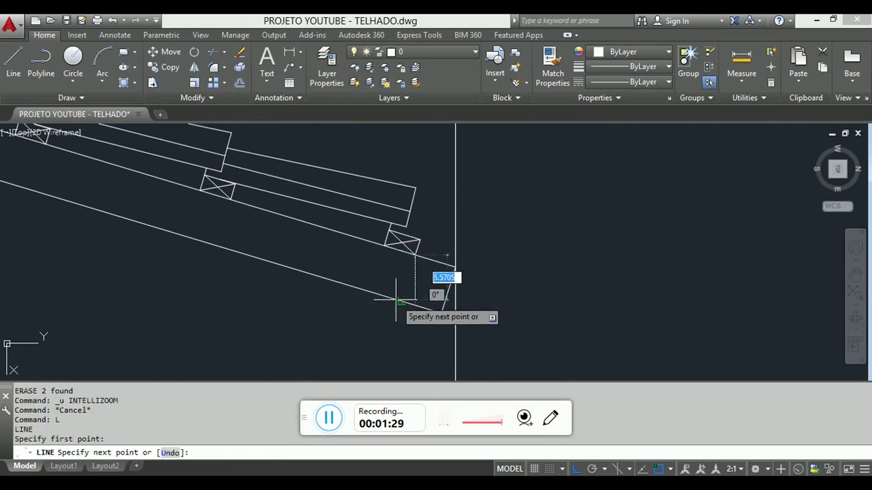
key("Escape")
Move the last batten and the new rafter cut line one batten width up the slope, snapping to the short line under the tile.
scroll(419, 238, "up", 3)
left_click(278, 209)
left_click(439, 301)
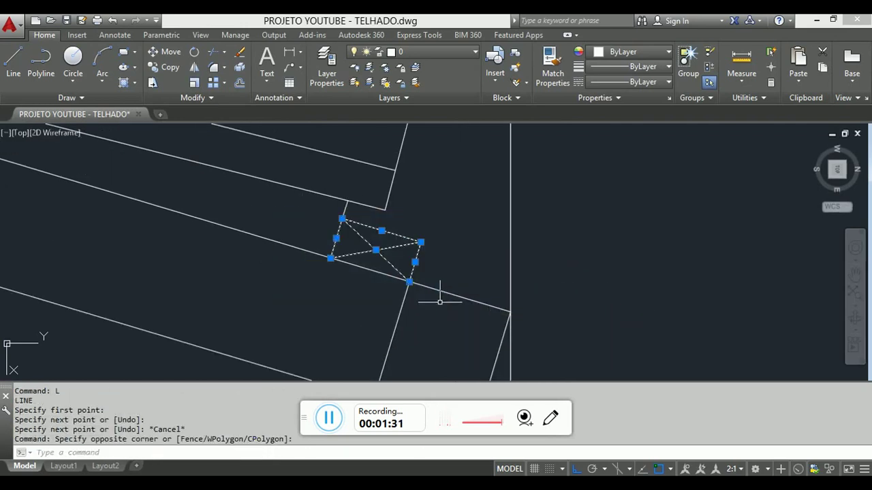
left_click(440, 301)
left_click(375, 297)
key("m")
key("Return")
left_click(420, 241)
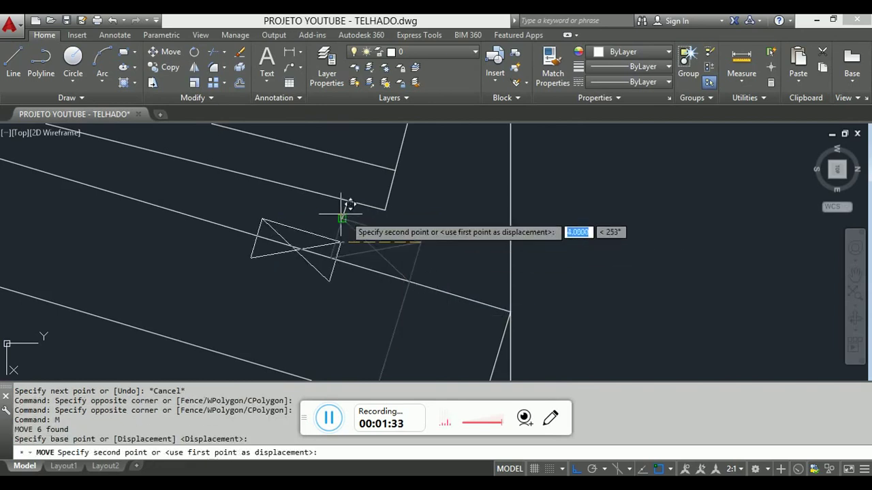
scroll(353, 215, "down", 4)
key("Escape")
key("Escape")
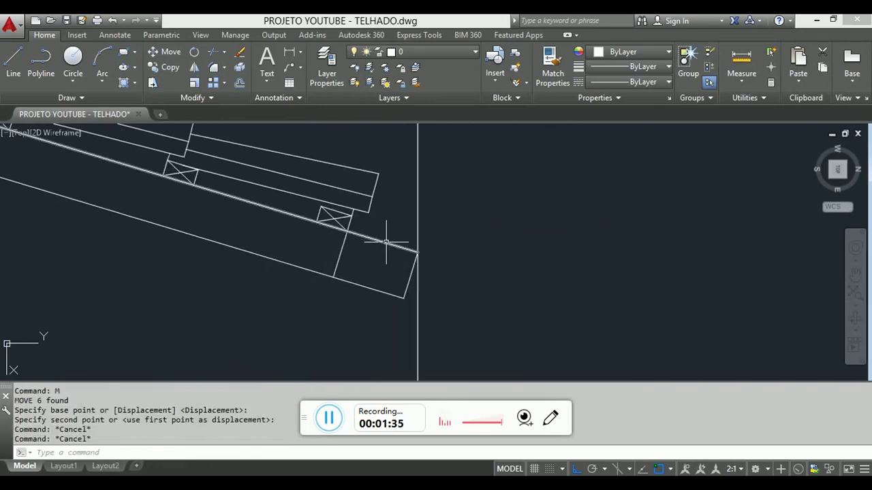
Trim the rafter's top and bottom edges beyond the new cut line at the right eave.
key("Return")
key("Return")
left_click(397, 263)
left_click(385, 241)
left_click(411, 307)
left_click(384, 281)
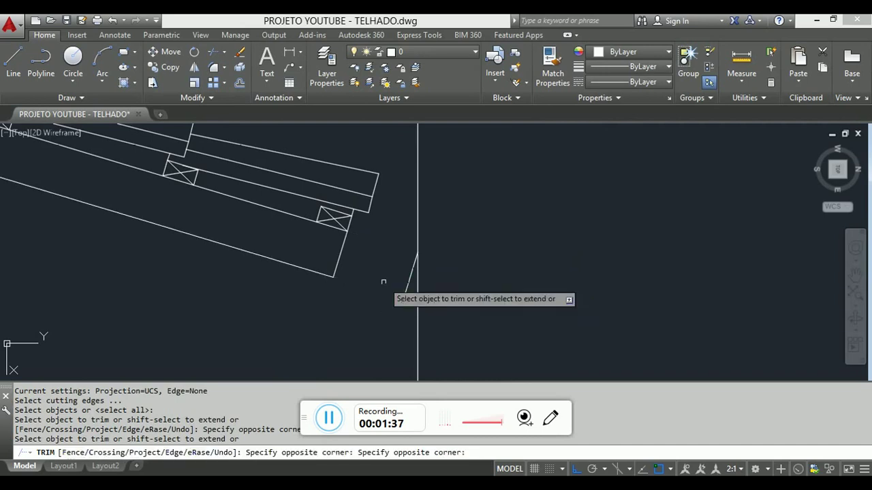
left_click(384, 282)
left_click(420, 288)
key("Escape")
key("Escape")
Erase the rafter's old end line and the vertical construction line at the right eave.
left_click(420, 288)
left_click(400, 257)
key("e")
key("Return")
scroll(402, 265, "down", 5)
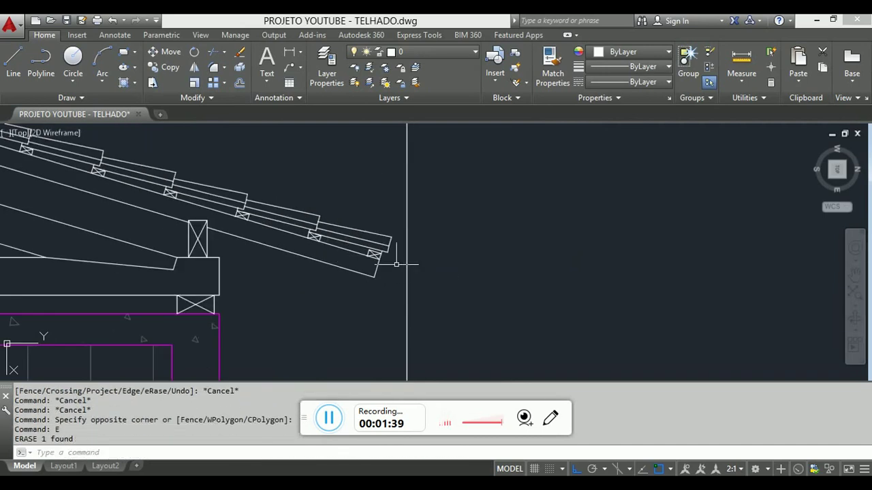
scroll(429, 226, "up", 3)
left_click(444, 217)
left_click(400, 209)
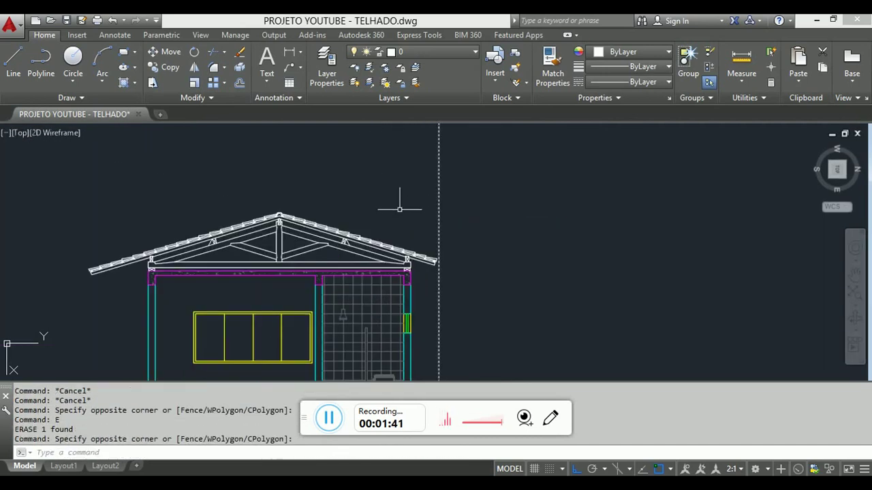
key("e")
key("Return")
Examine both eaves of the roof section and compare the section with the floor plan above it.
scroll(400, 212, "down", 5)
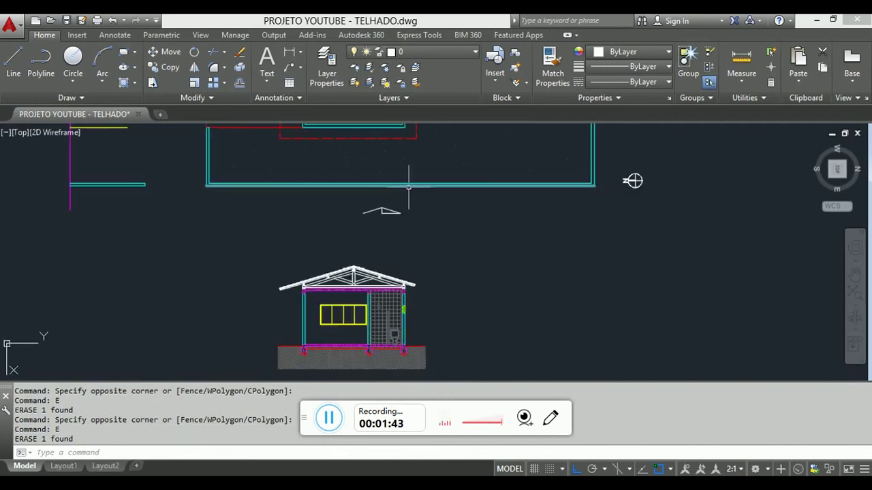
scroll(387, 297, "up", 3)
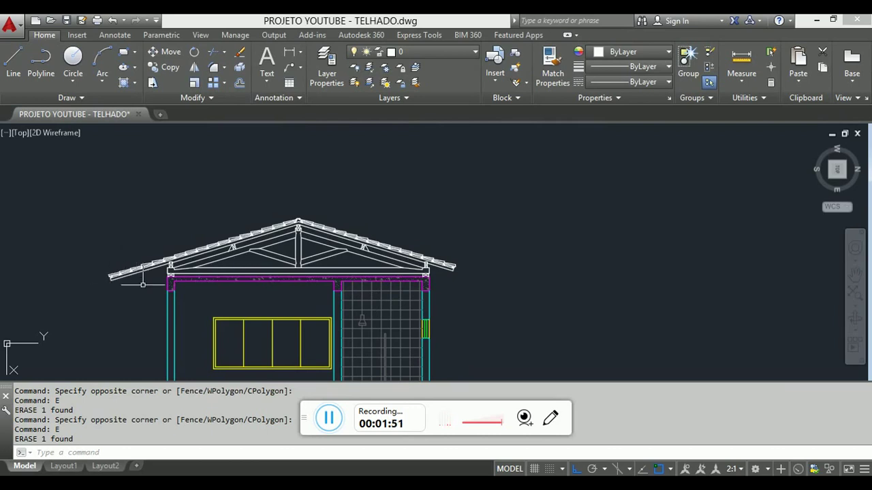
scroll(419, 277, "up", 3)
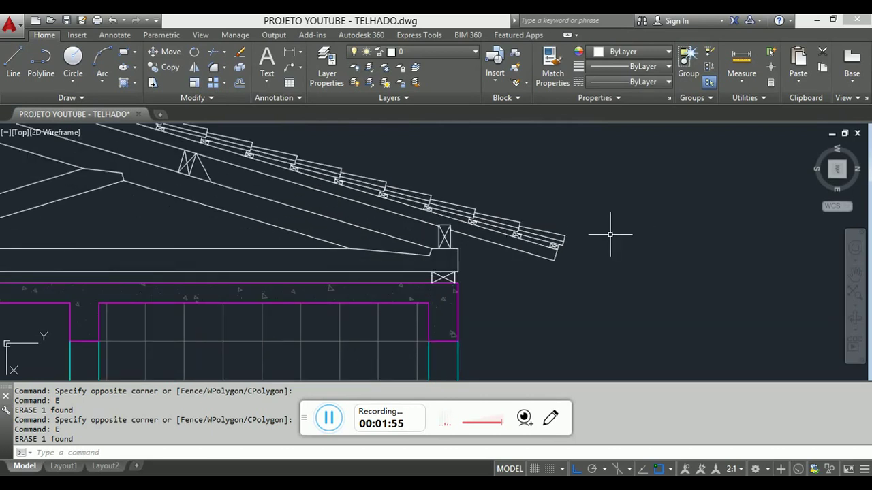
scroll(589, 245, "down", 4)
scroll(346, 208, "down", 8)
middle_click_drag(522, 160, 516, 267)
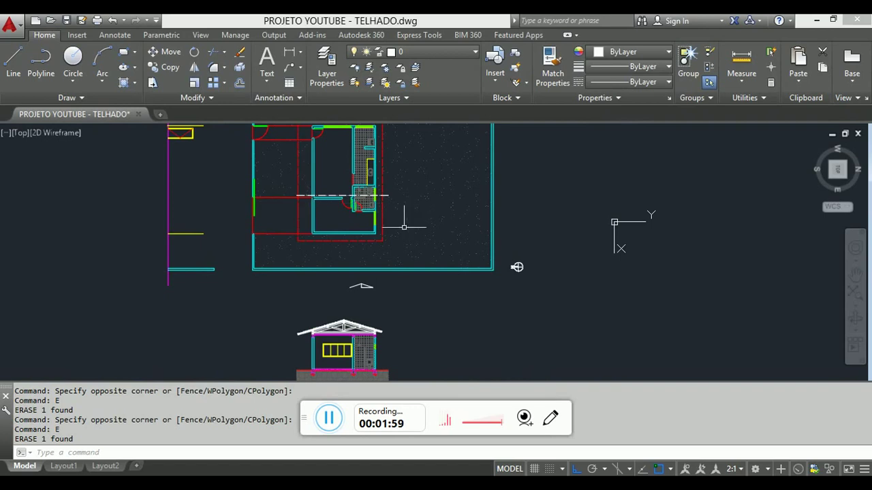
scroll(341, 357, "up", 5)
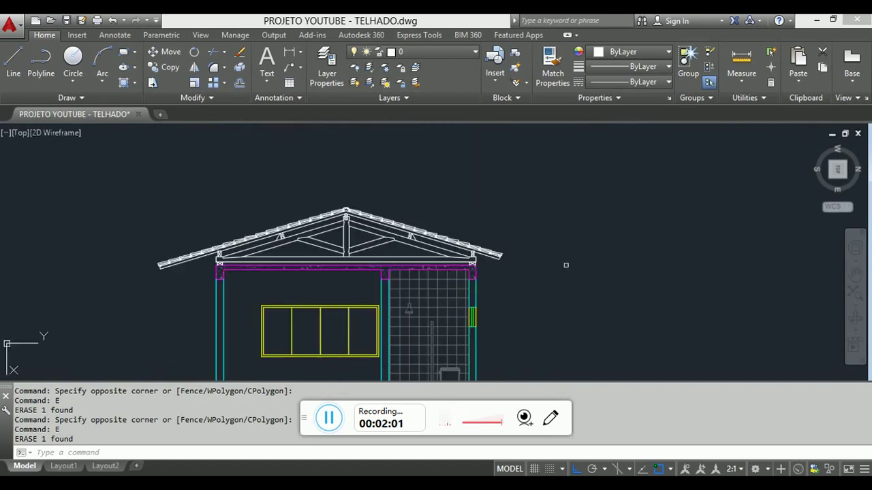
scroll(391, 282, "up", 4)
scroll(392, 229, "down", 2)
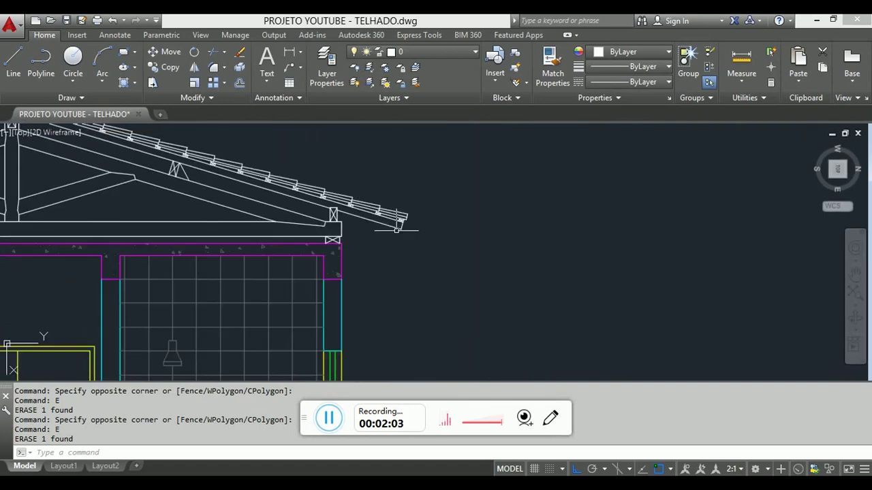
scroll(393, 228, "up", 2)
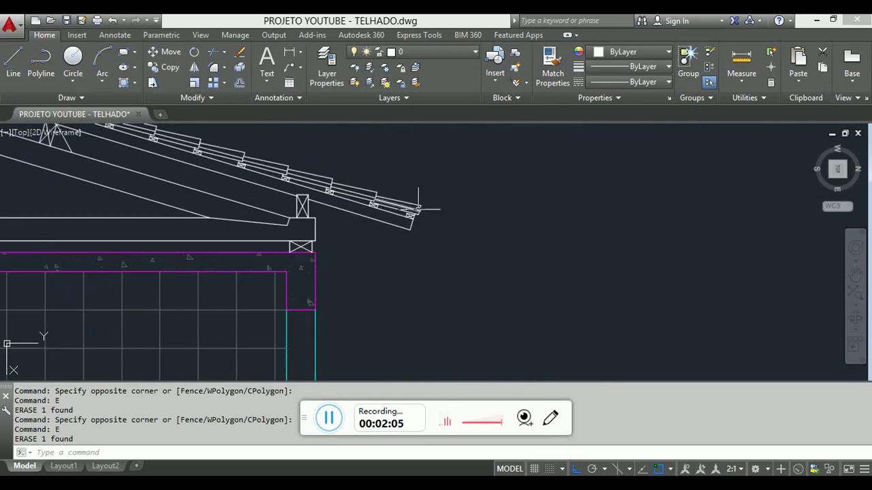
scroll(418, 208, "down", 4)
scroll(58, 252, "up", 5)
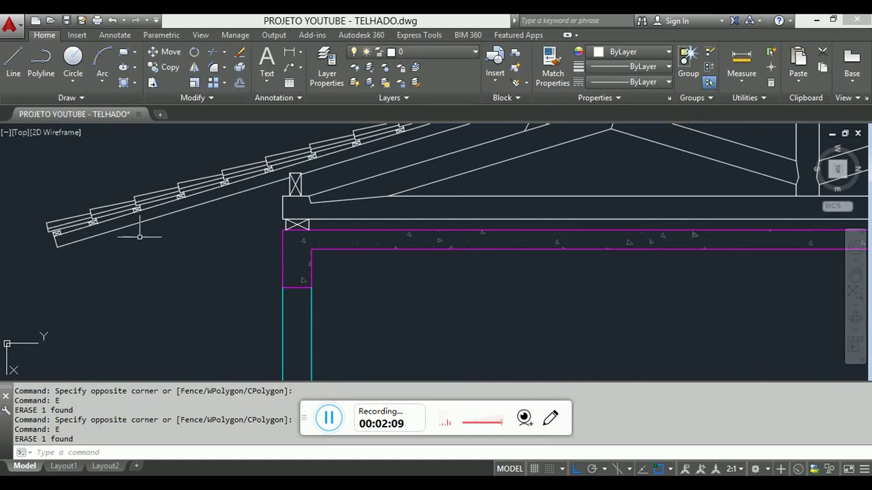
scroll(146, 223, "down", 3)
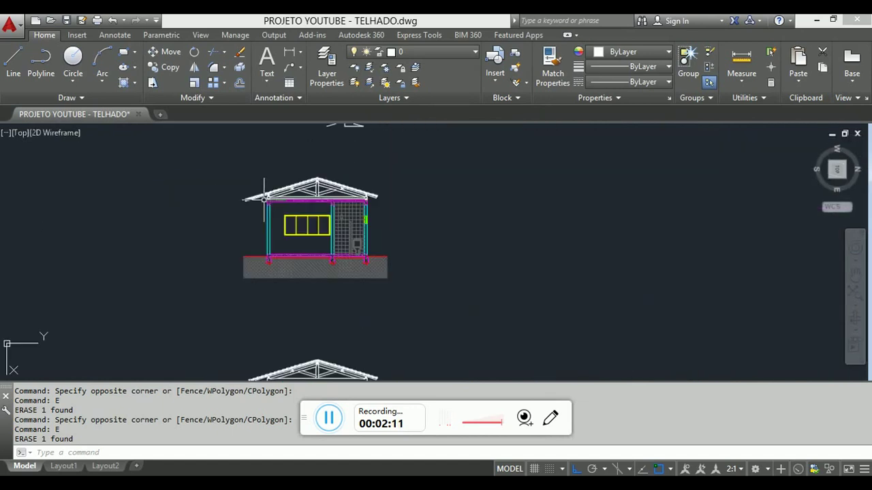
Examine the tiles, battens and rafter ends at both eaves and the ridge cap detail of the roof section.
scroll(279, 202, "down", 4)
scroll(279, 201, "up", 2)
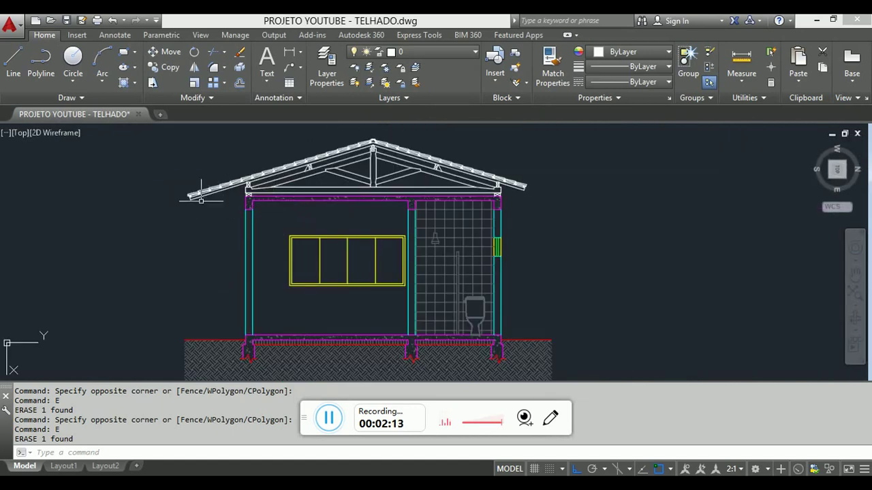
scroll(217, 186, "up", 3)
scroll(225, 184, "down", 3)
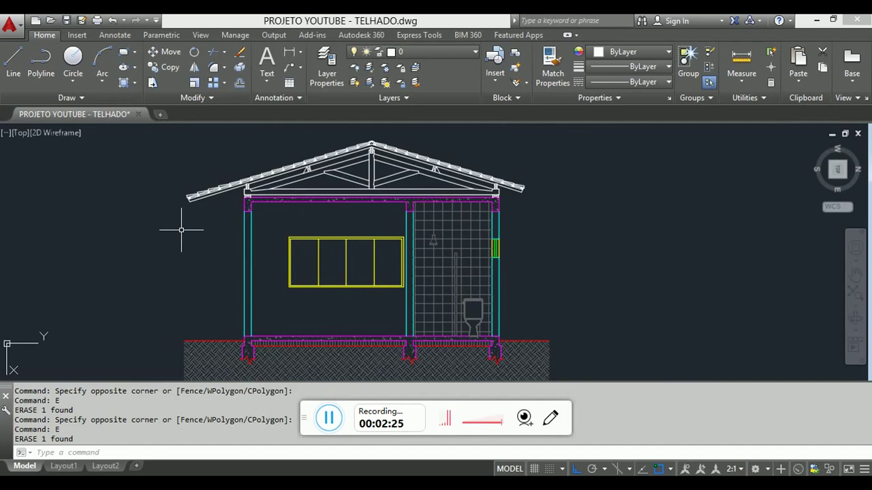
scroll(519, 177, "up", 3)
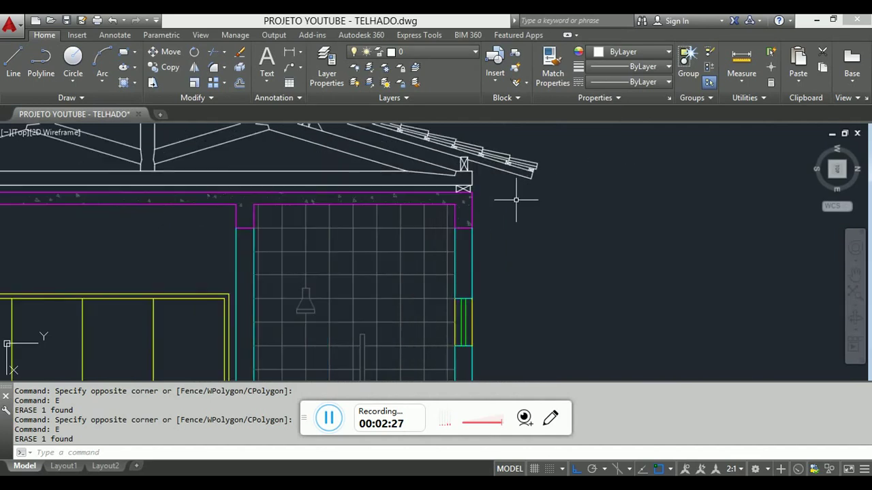
scroll(489, 173, "down", 5)
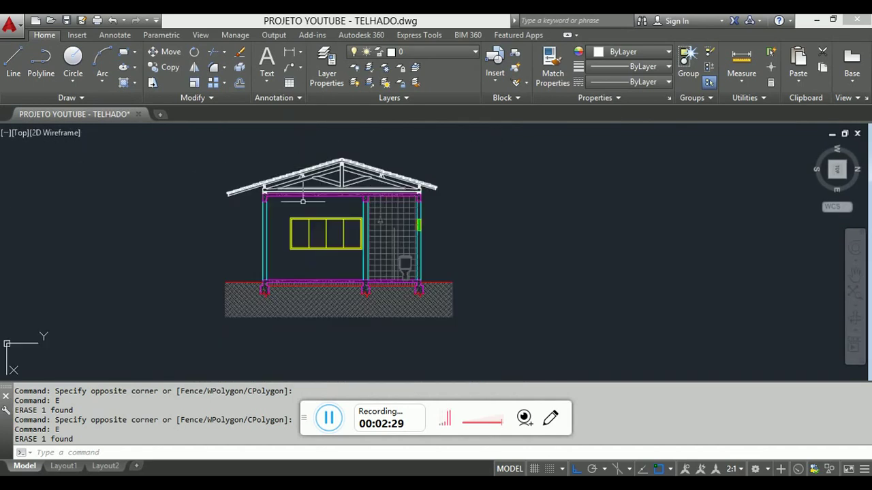
scroll(297, 219, "up", 3)
scroll(447, 272, "down", 3)
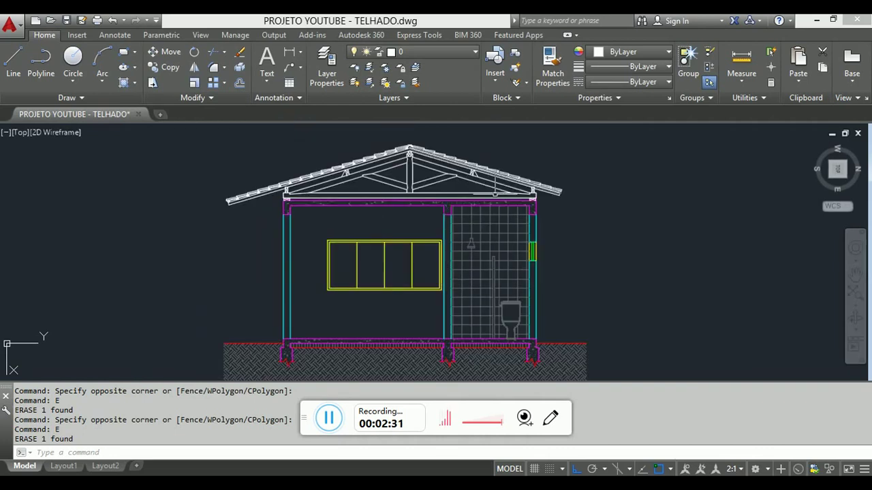
scroll(317, 150, "up", 3)
scroll(476, 170, "up", 2)
middle_click_drag(391, 216, 398, 225)
scroll(361, 197, "up", 6)
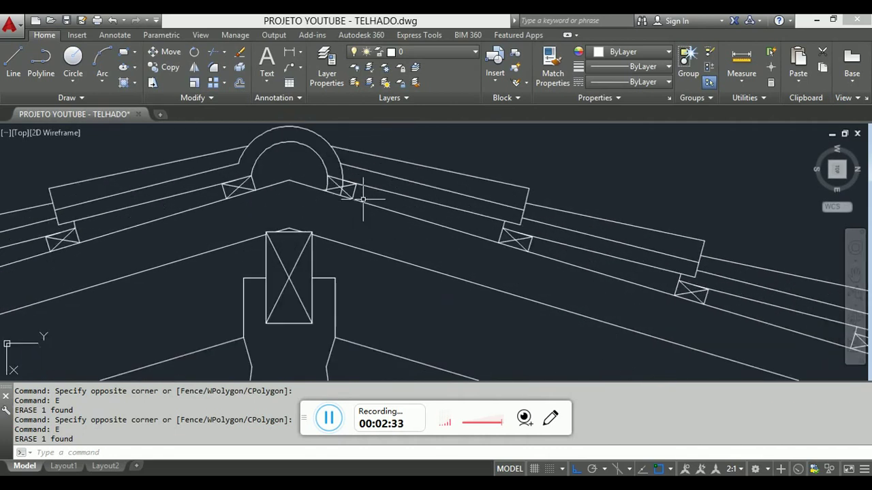
scroll(370, 198, "down", 6)
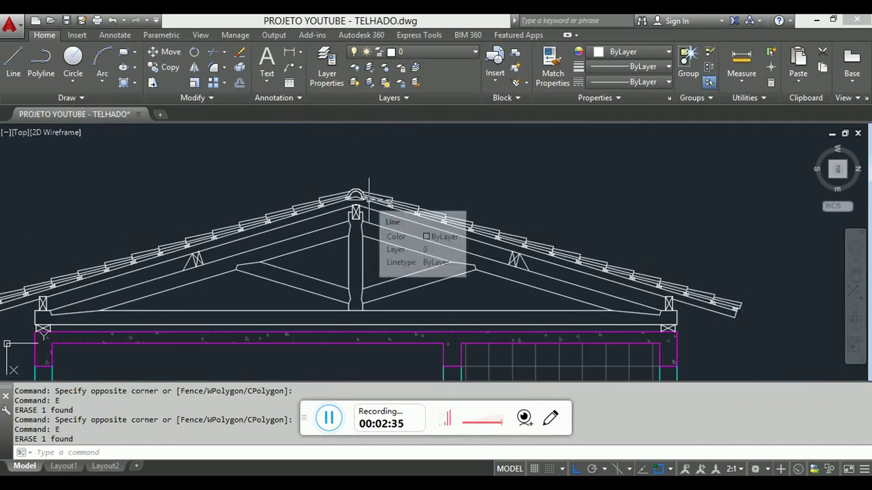
scroll(647, 238, "down", 5)
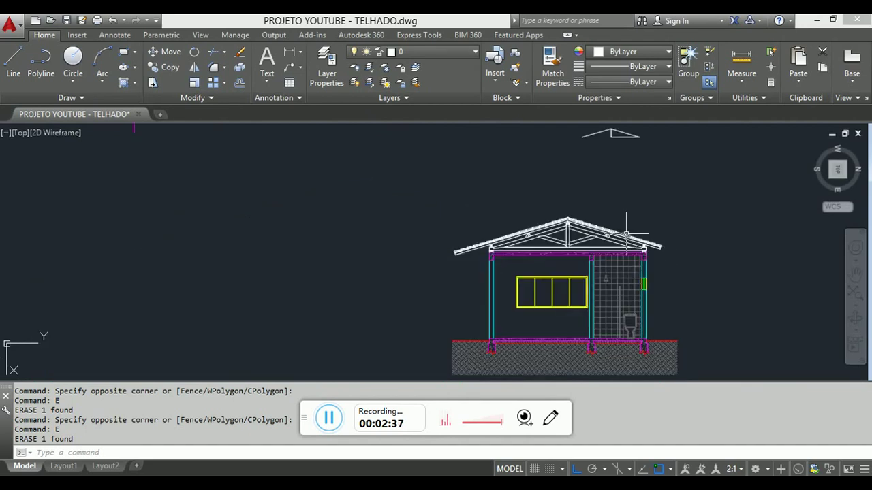
Examine the spare truss below the section and its position relative to the floor plan and roof plan.
scroll(592, 208, "up", 2)
middle_click_drag(515, 292, 473, 136)
scroll(452, 229, "down", 4)
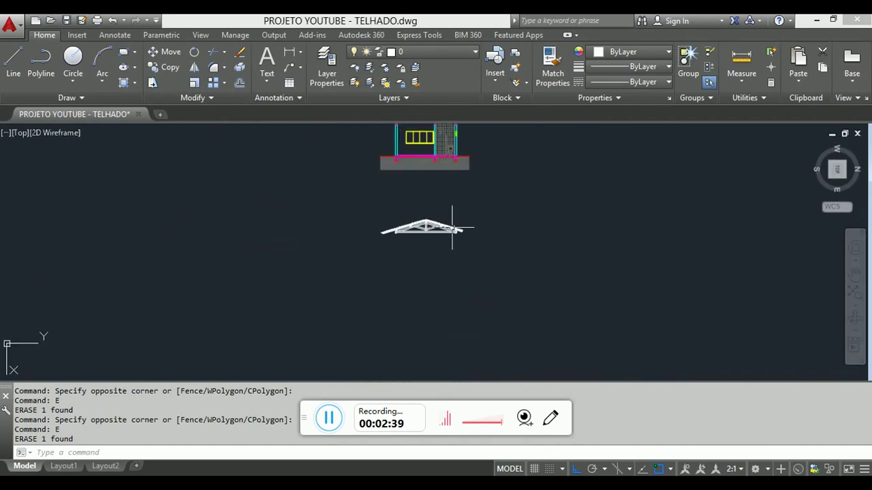
scroll(443, 228, "up", 3)
scroll(429, 341, "down", 4)
scroll(449, 205, "up", 4)
middle_click_drag(431, 236, 408, 401)
scroll(434, 188, "down", 5)
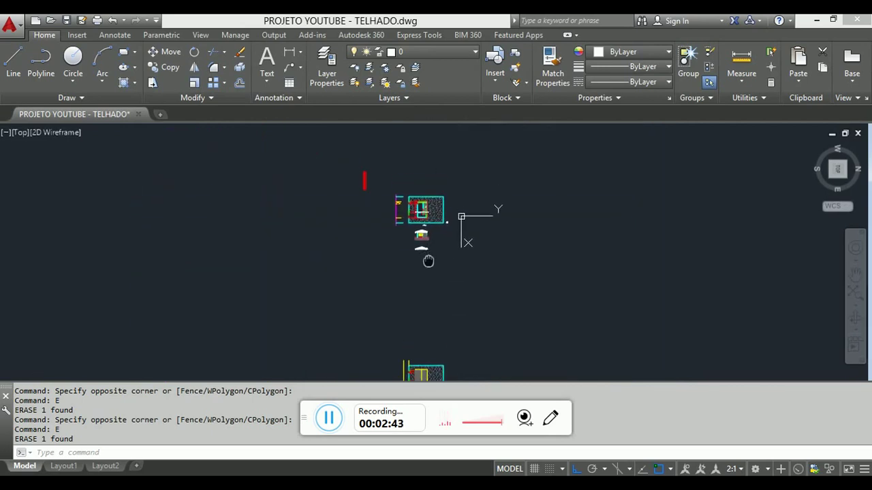
Draw an infinite construction line with the Hor option through the centre of the section's roof ridge, crossing the roof plan.
middle_click_drag(428, 261, 428, 251)
scroll(430, 211, "up", 5)
key("Return")
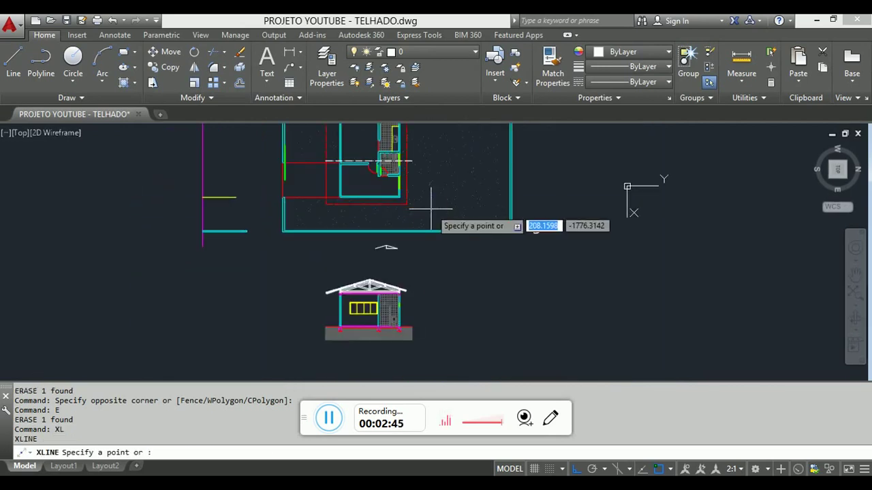
type("h")
key("Return")
scroll(412, 218, "up", 5)
scroll(408, 204, "down", 5)
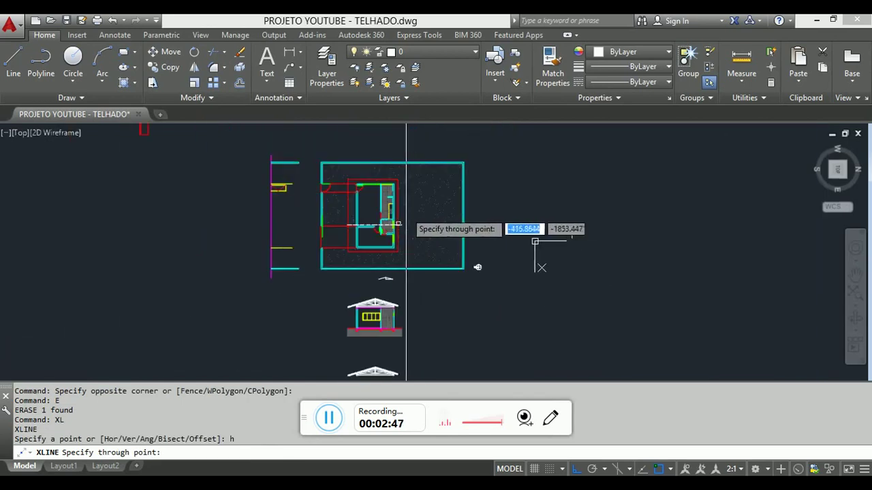
scroll(378, 327, "up", 4)
scroll(361, 266, "up", 4)
middle_click_drag(342, 198, 422, 280)
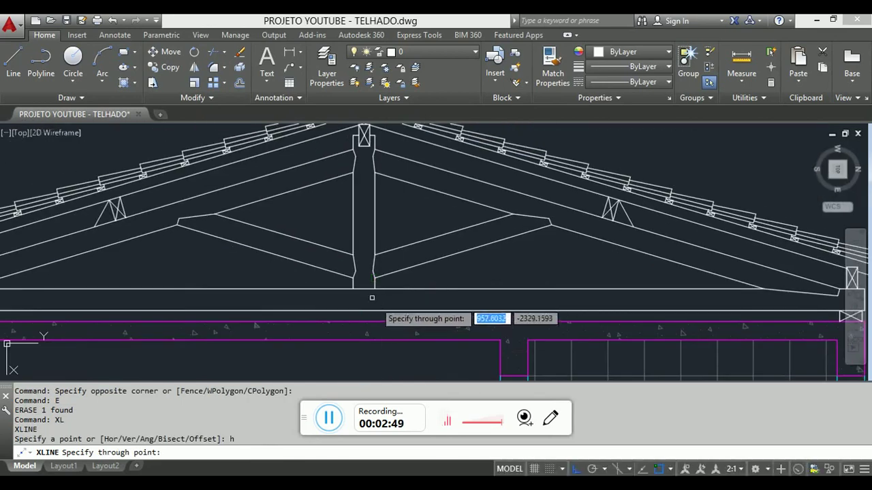
scroll(370, 132, "down", 6)
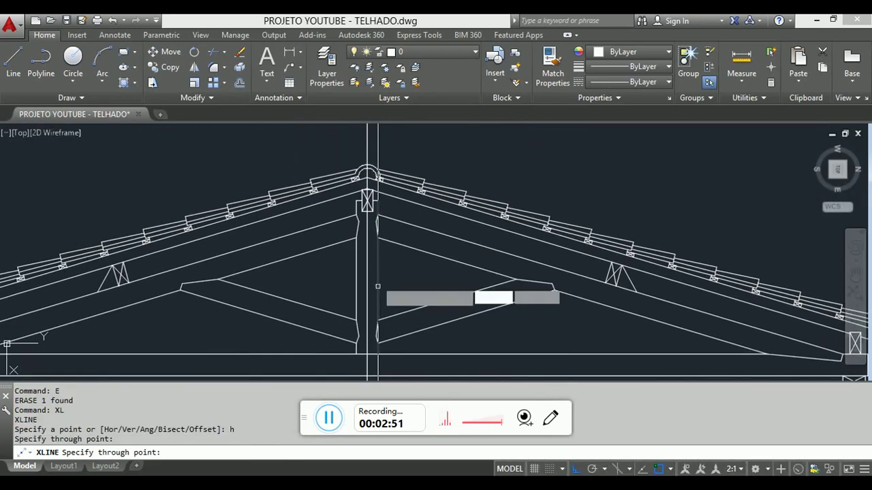
key("Escape")
Compare the construction line from the section's ridge with the ridge line drawn on the roof plan.
scroll(395, 288, "up", 4)
middle_click_drag(397, 288, 411, 20)
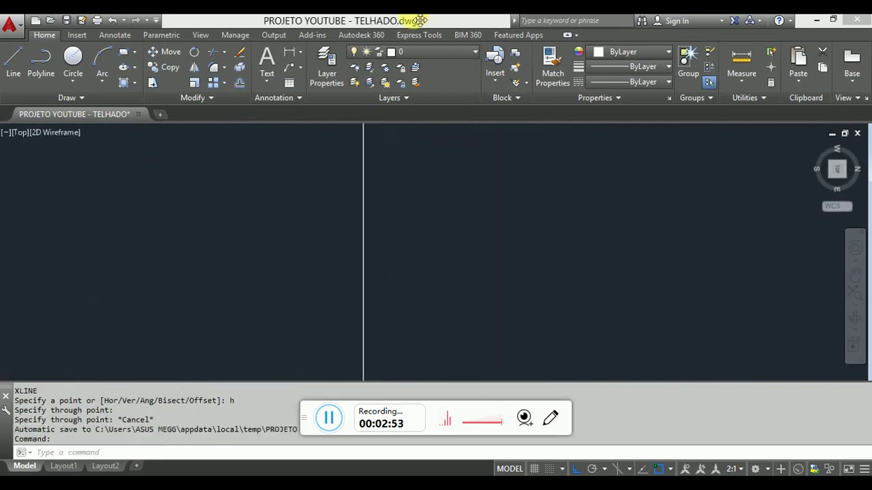
scroll(416, 203, "down", 10)
scroll(427, 341, "up", 4)
middle_click_drag(403, 141, 408, 224)
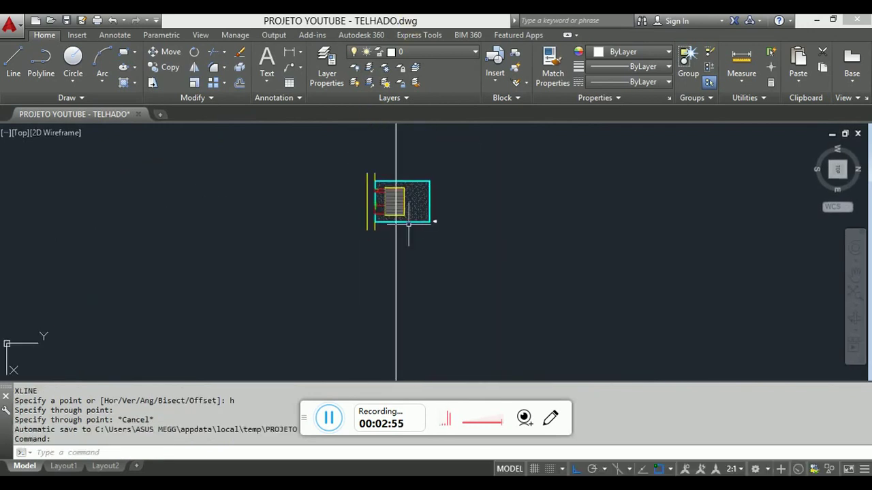
scroll(396, 191, "up", 6)
scroll(389, 171, "up", 6)
key("Escape")
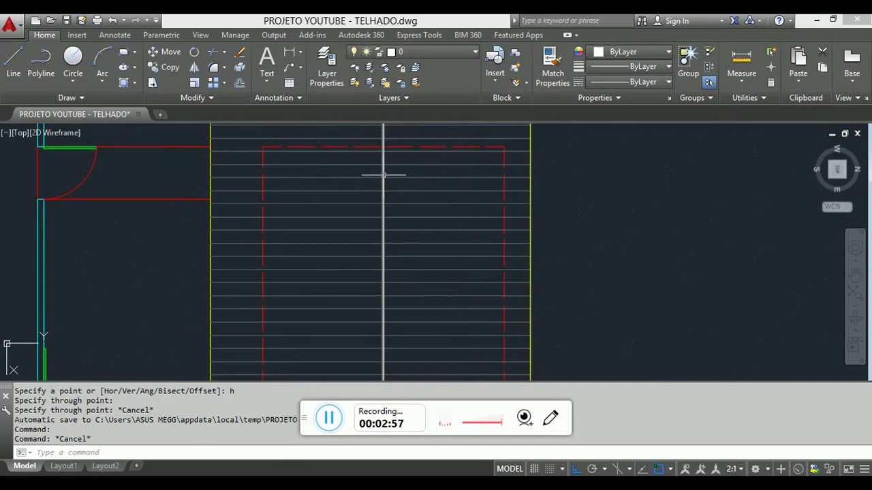
scroll(384, 179, "down", 4)
left_click(374, 130)
left_click(427, 348)
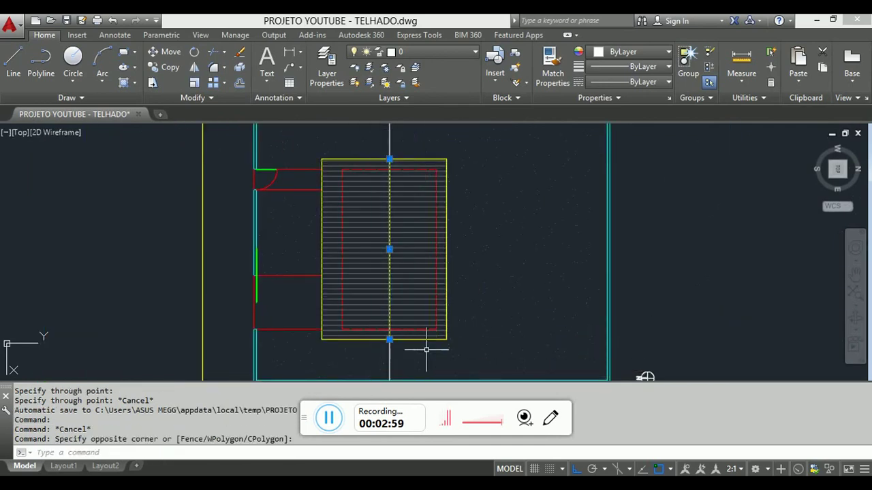
type("M")
key("Return")
left_click(517, 254)
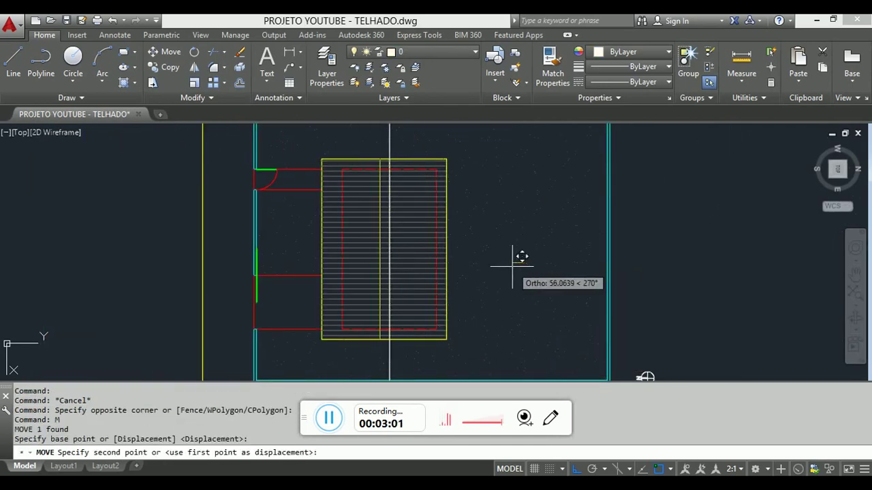
key("Escape")
Erase the construction line running through the section's ridge and the roof plan.
scroll(498, 344, "down", 5)
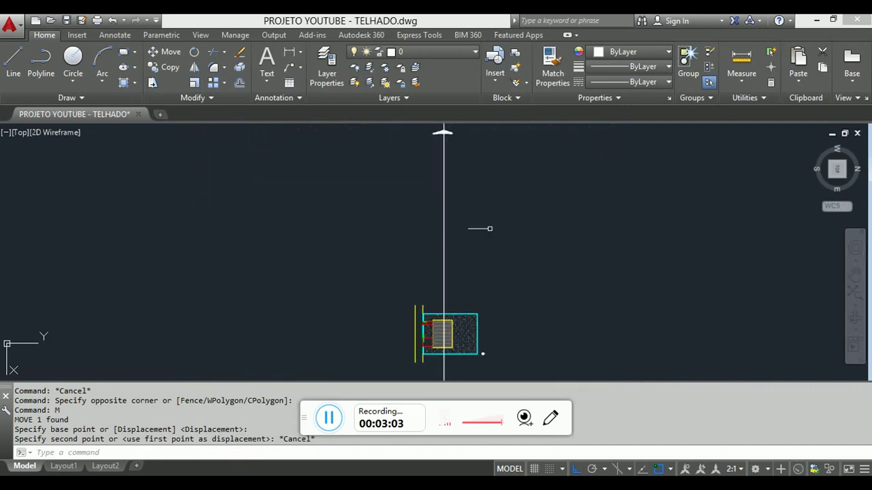
key("Escape")
left_click(439, 185)
type("E")
key("Return")
Erase the entire spare truss drawing below the house section.
mouse_move(442, 181)
middle_mouse_down()
mouse_move(433, 261)
mouse_move(458, 365)
middle_mouse_up()
scroll(444, 238, "up", 6)
left_click(466, 204)
key("Escape")
left_click(476, 293)
left_click(258, 186)
type("E")
key("Return")
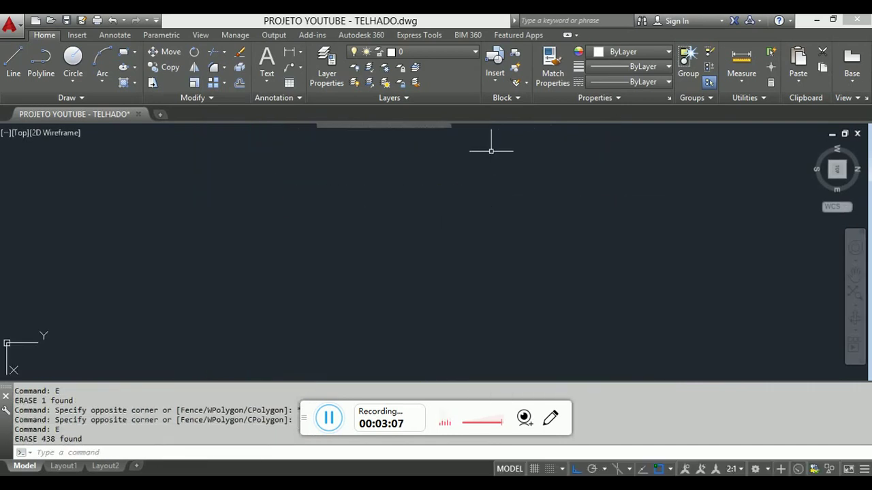
Erase the small slope triangle sketch between the floor plan and the house section.
middle_click_drag(491, 149, 501, 295)
middle_click_drag(462, 145, 471, 198)
left_click(471, 198)
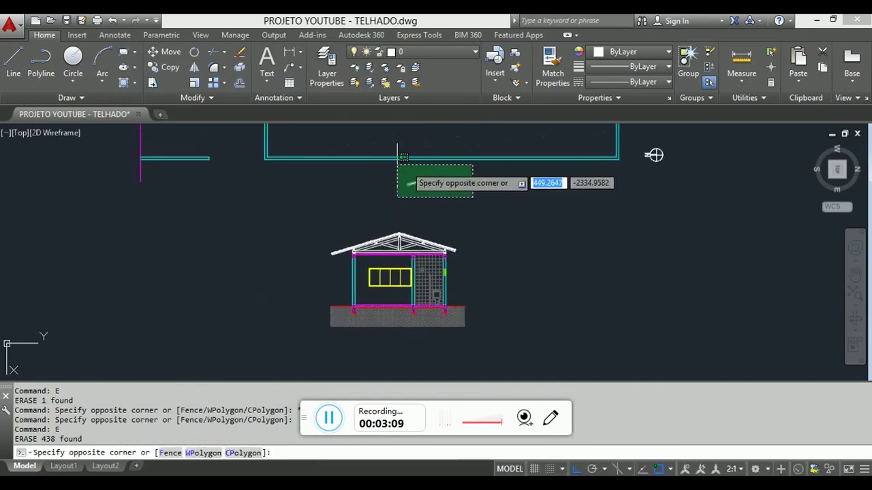
left_click(389, 165)
type("E")
key("Return")
Review the completed roof section, from the truss and eaves out to the whole section and the floor plan above.
scroll(418, 256, "up", 6)
scroll(419, 256, "up", 2)
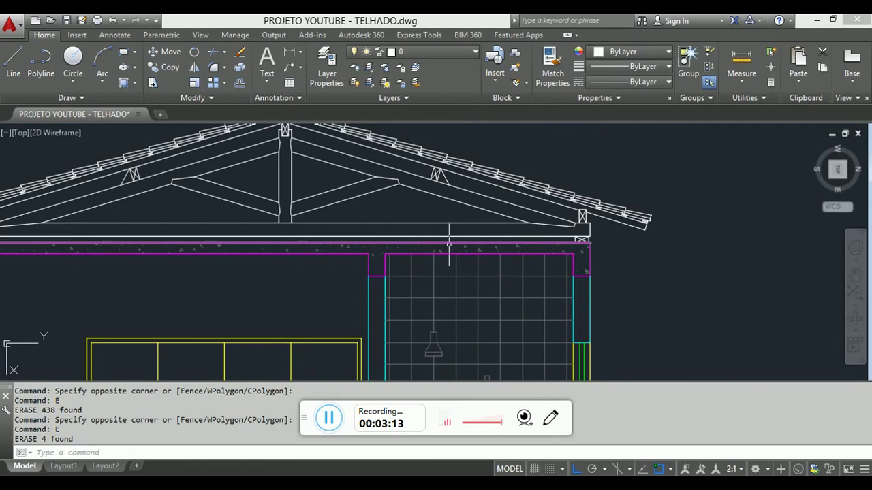
mouse_move(448, 243)
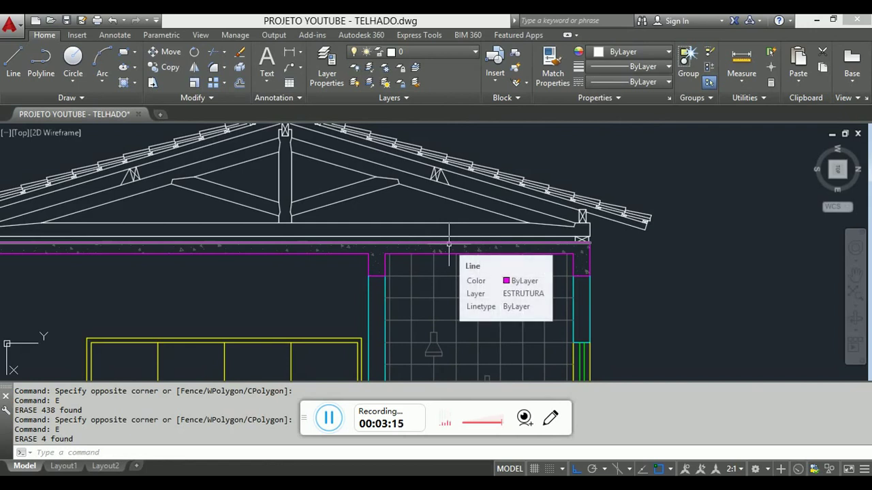
scroll(531, 264, "down", 2)
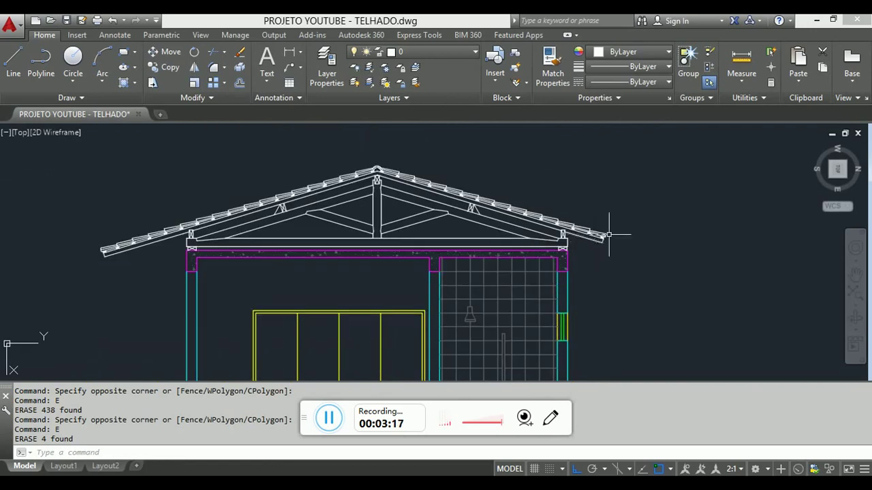
scroll(109, 217, "up", 3)
mouse_move(129, 225)
middle_mouse_down()
mouse_move(611, 149)
mouse_move(202, 198)
middle_mouse_up()
scroll(418, 155, "down", 4)
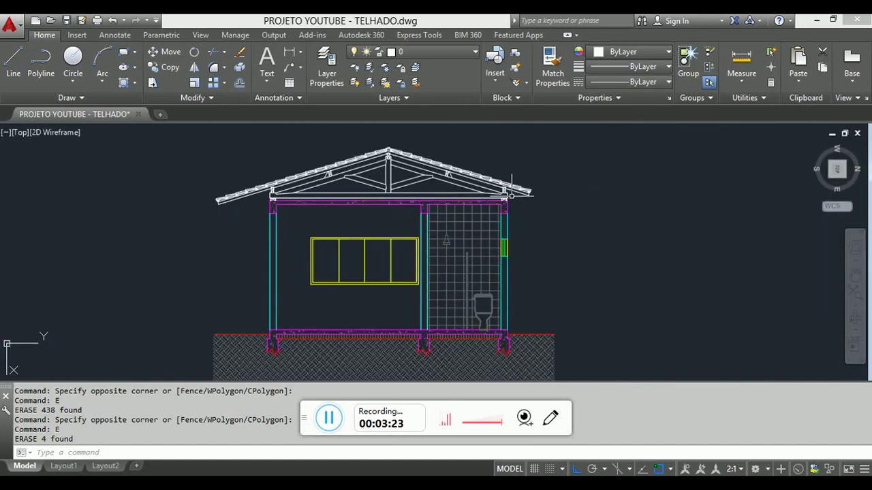
scroll(512, 198, "down", 6)
mouse_move(434, 162)
middle_mouse_down()
mouse_move(434, 185)
mouse_move(395, 222)
middle_mouse_up()
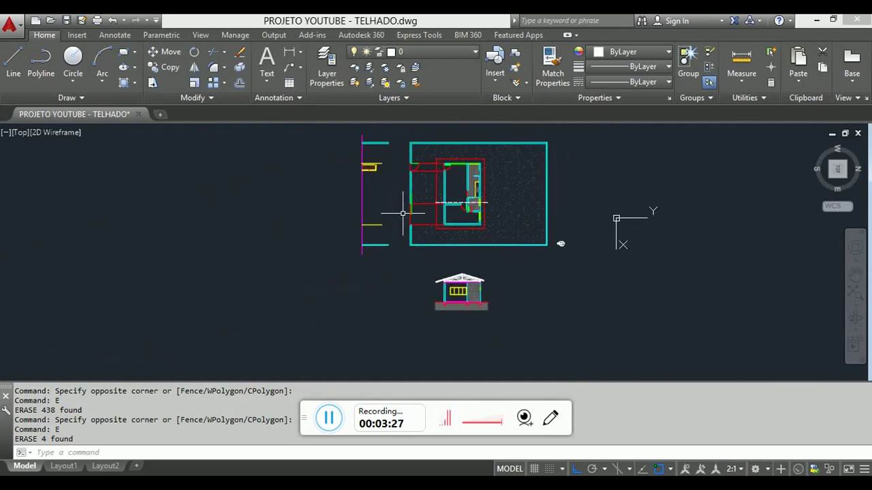